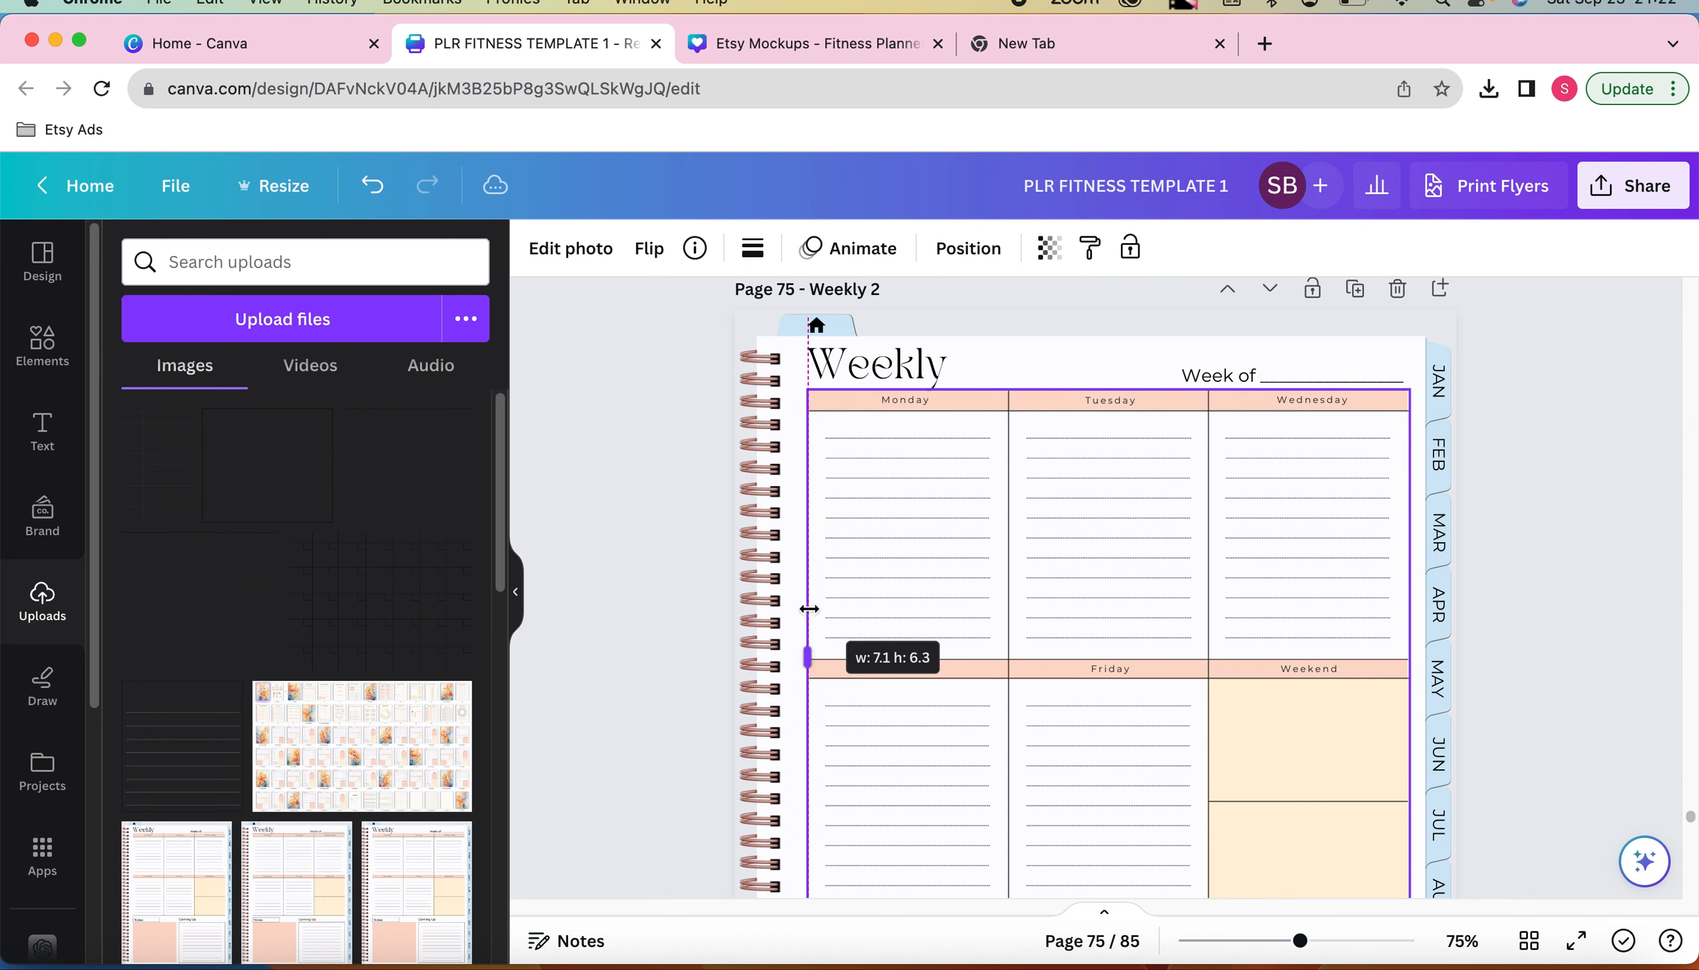
pyautogui.scroll(-2, 951, 533)
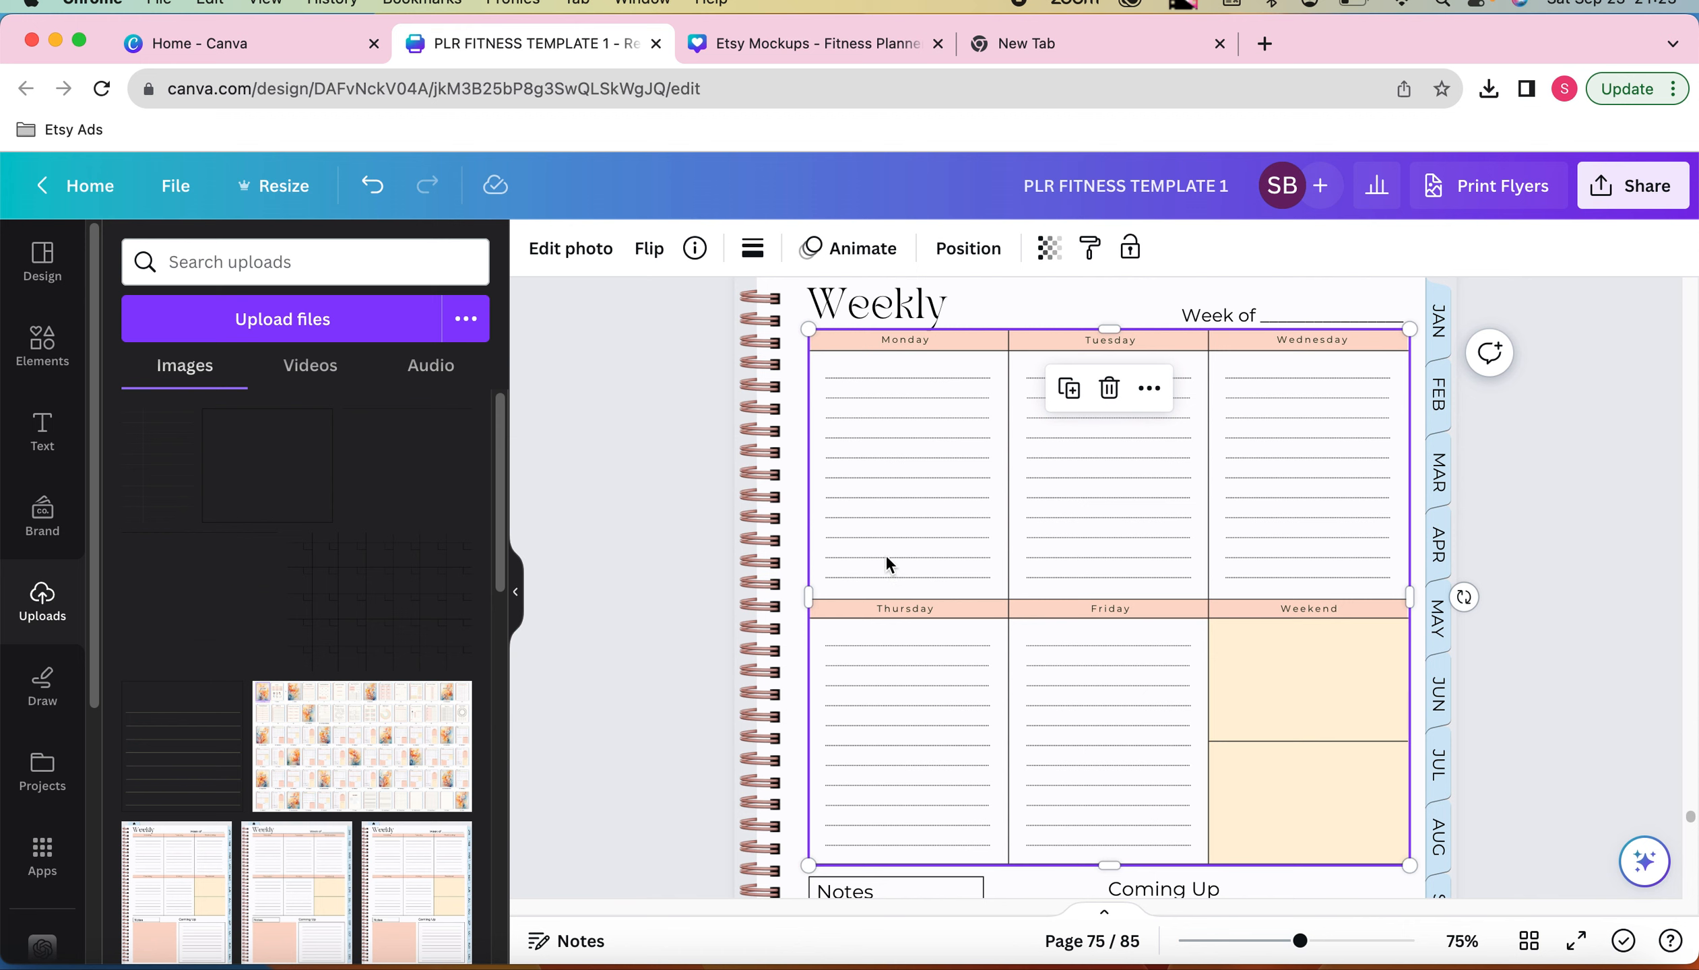
pyautogui.scroll(8, 897, 532)
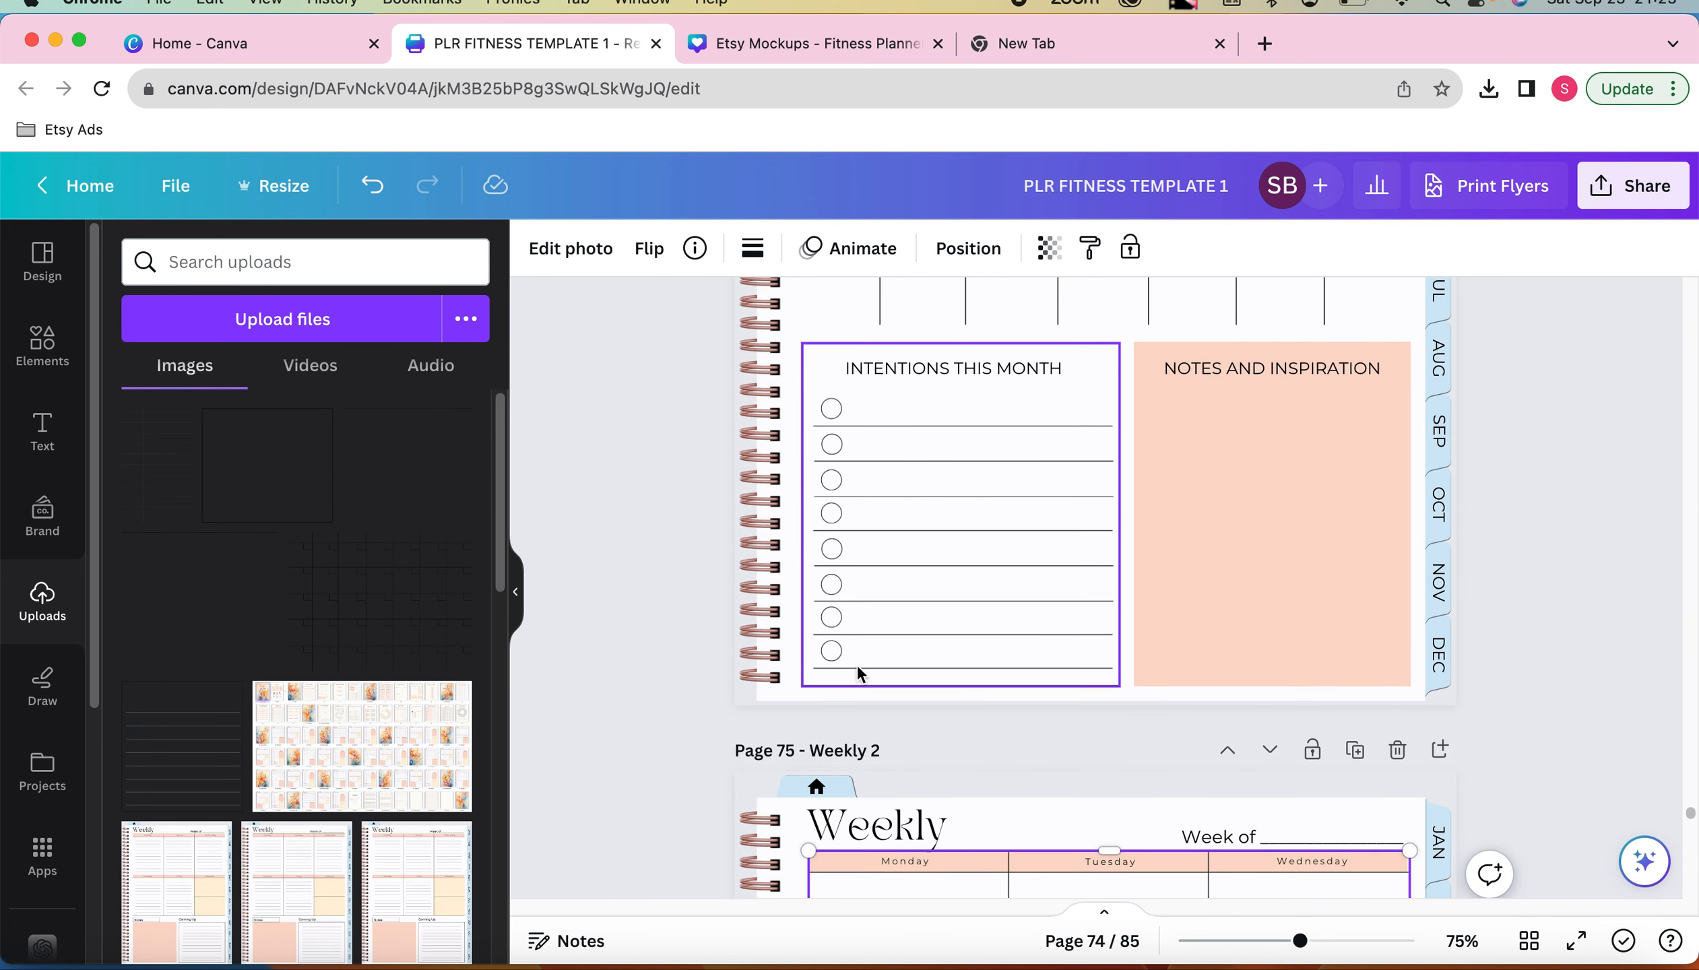
pyautogui.scroll(-4, 859, 636)
pyautogui.scroll(-3, 859, 636)
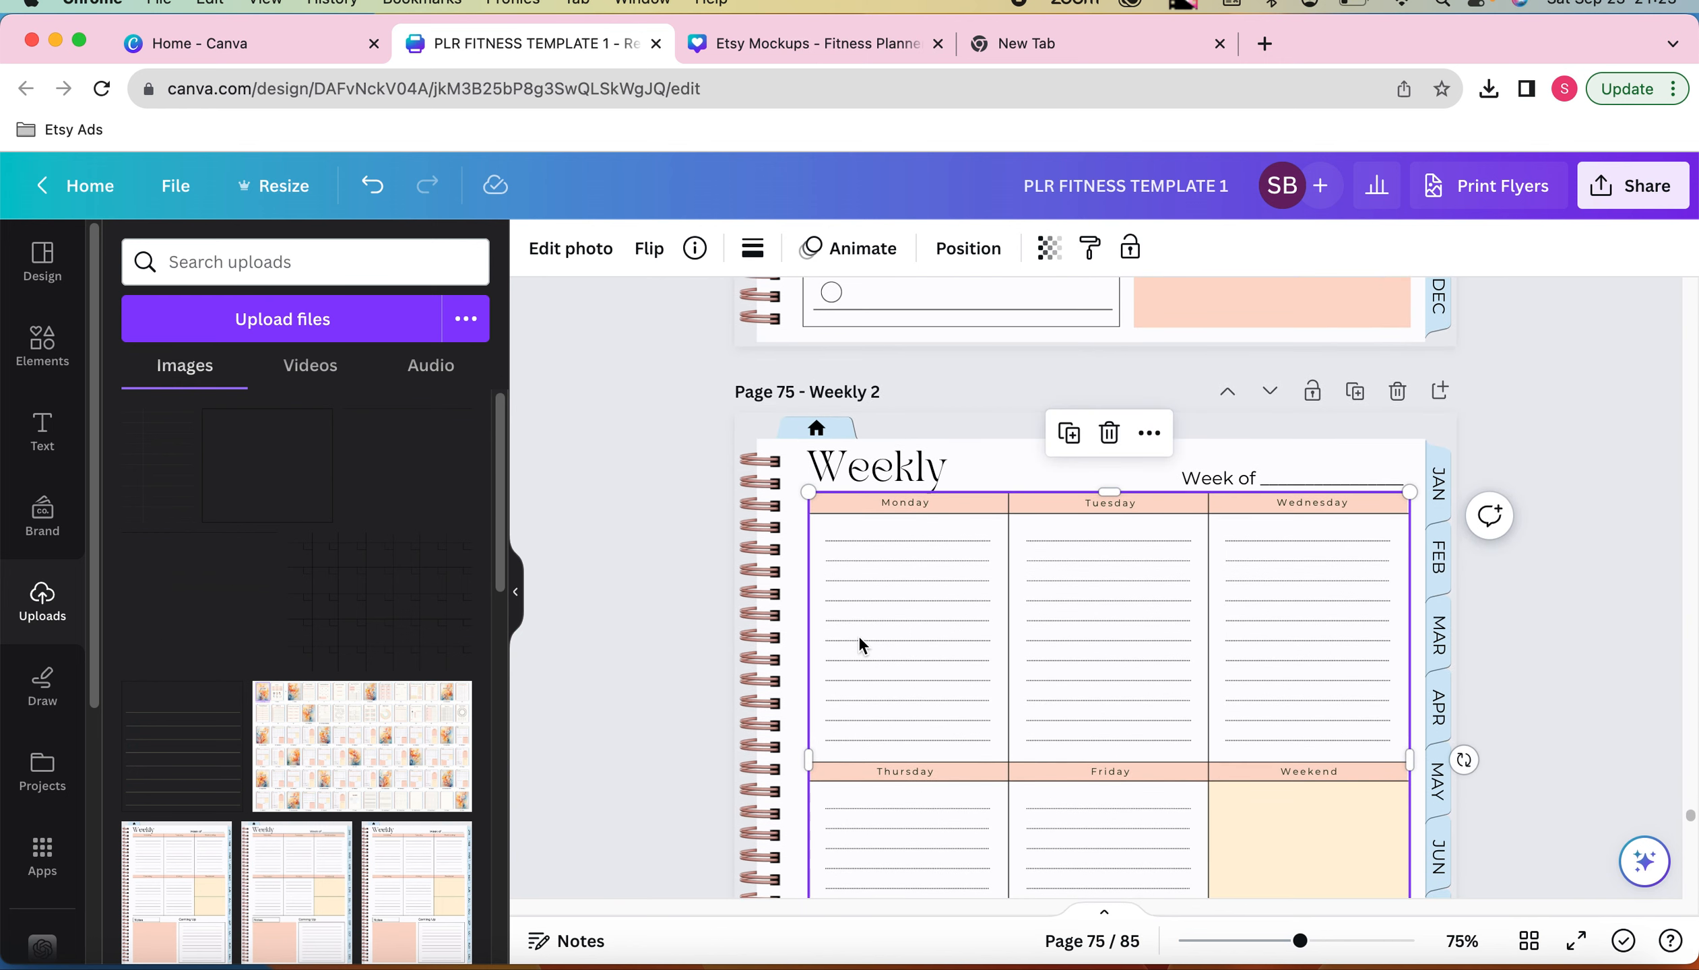
pyautogui.scroll(-1, 859, 636)
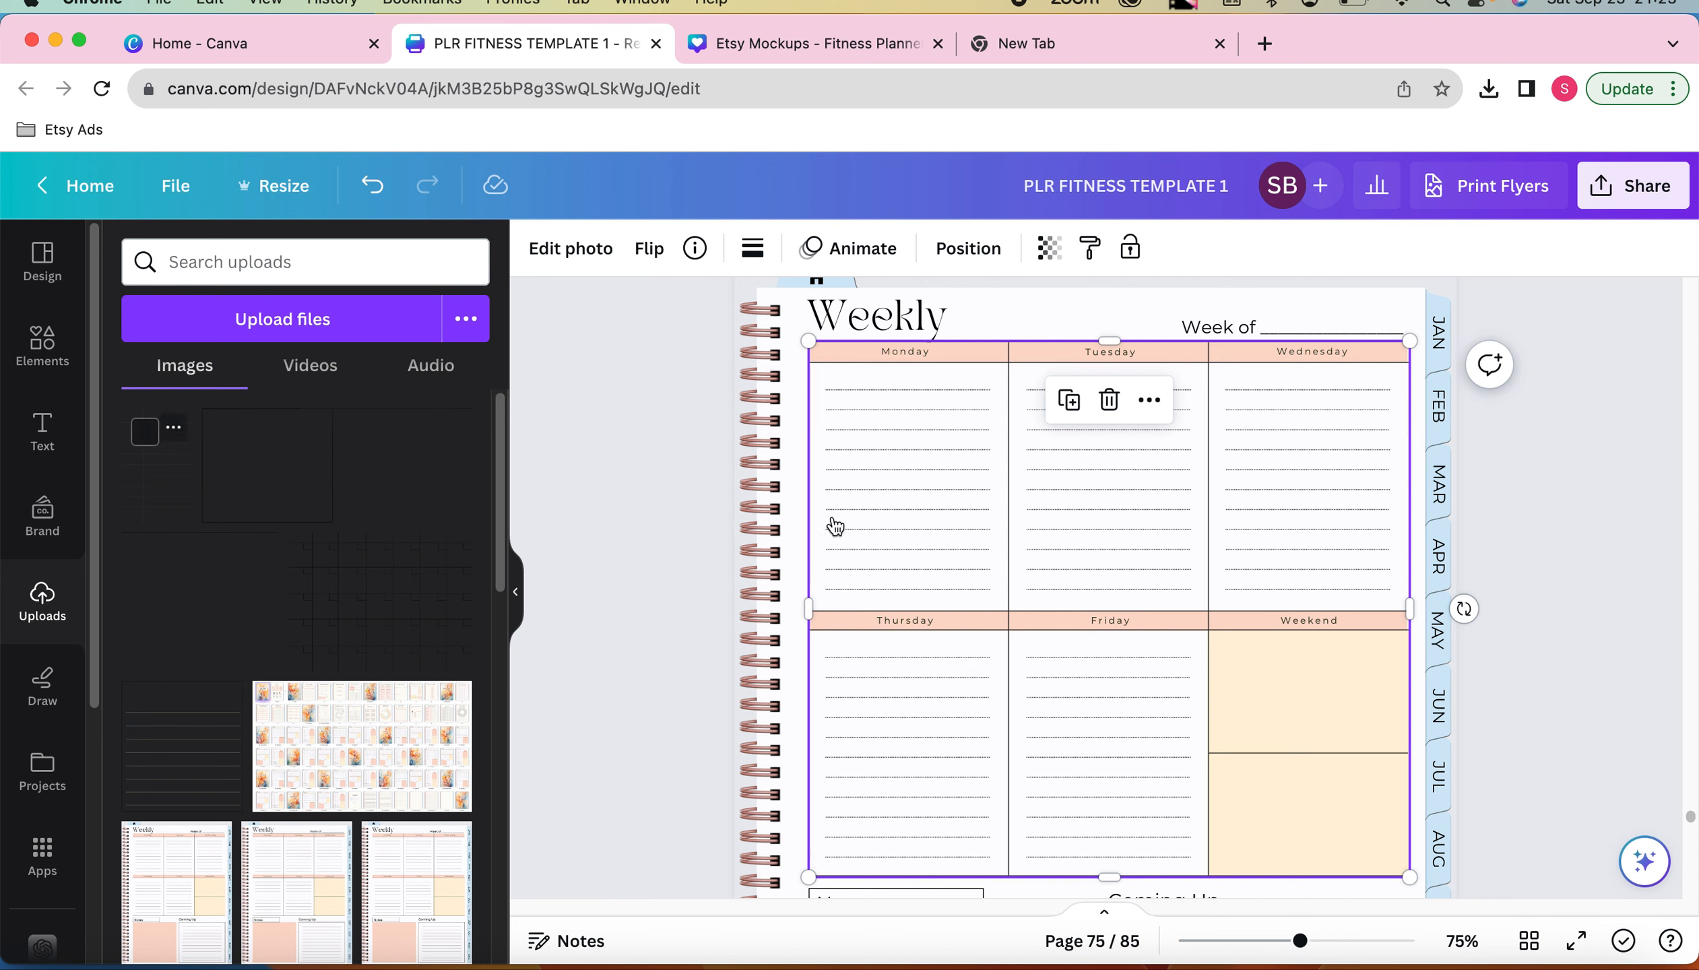
# Add the uploaded two-column lined grid to the Weekly page and shrink it slightly
pyautogui.click(299, 451)
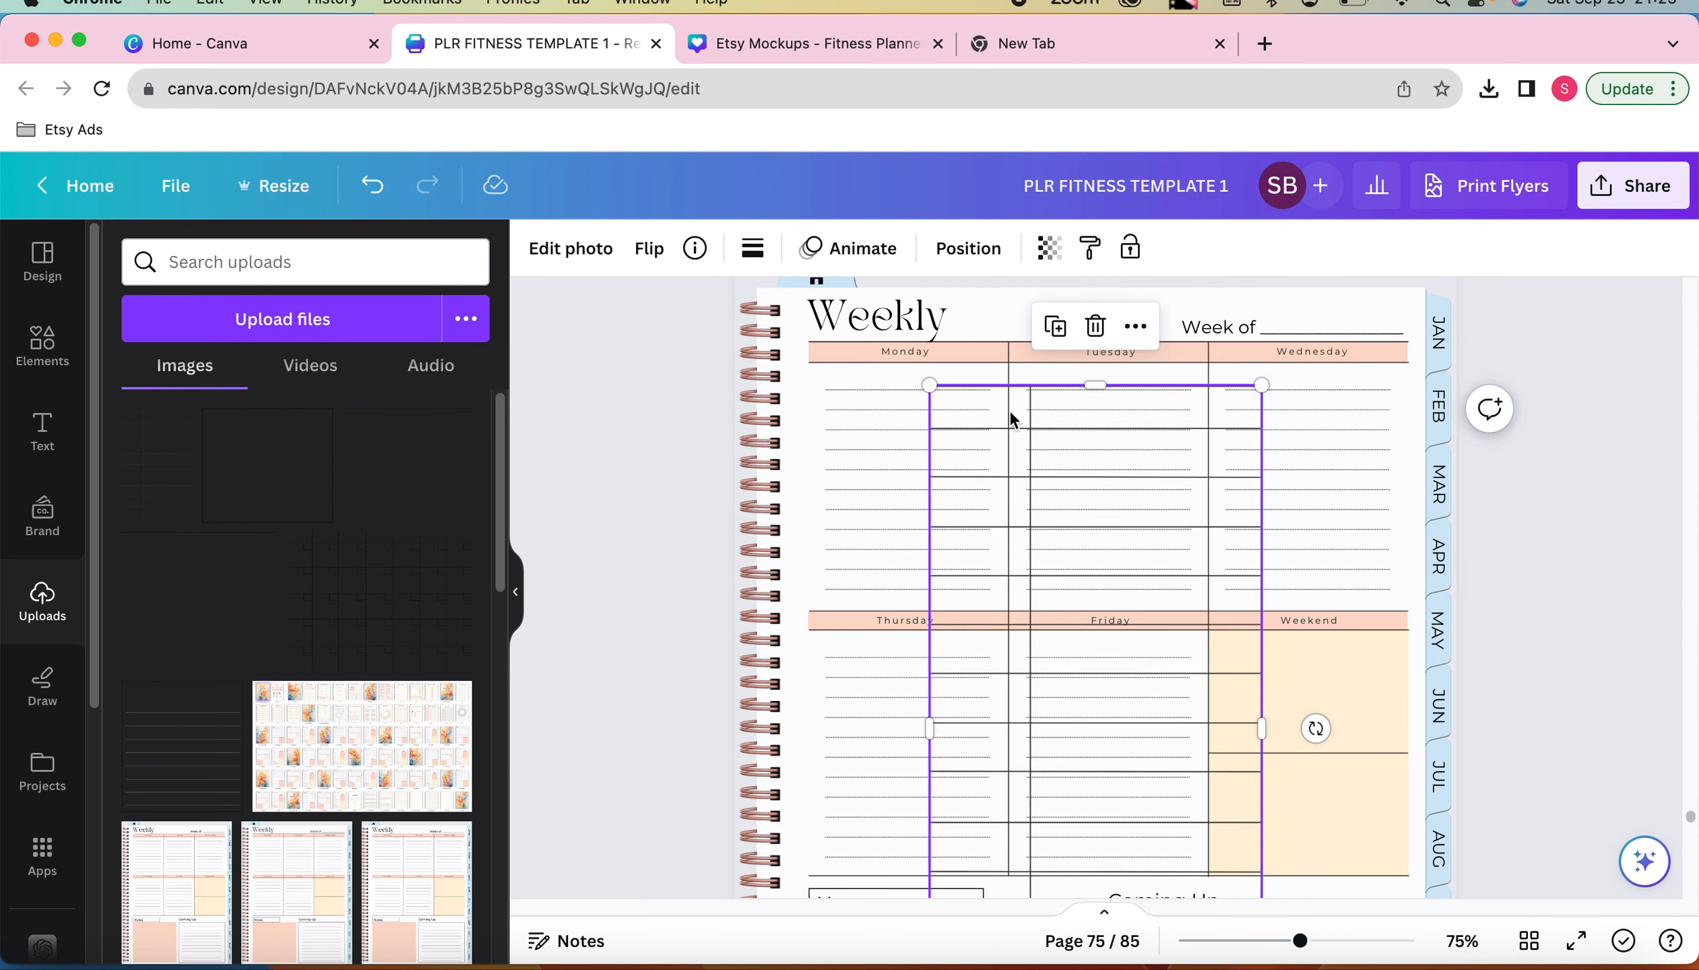
pyautogui.moveTo(931, 392); pyautogui.dragTo(945, 523)
# Try moving the hourly schedule grid on the Daily Planner page off its time labels, and undo the move
pyautogui.scroll(-10, 945, 523)
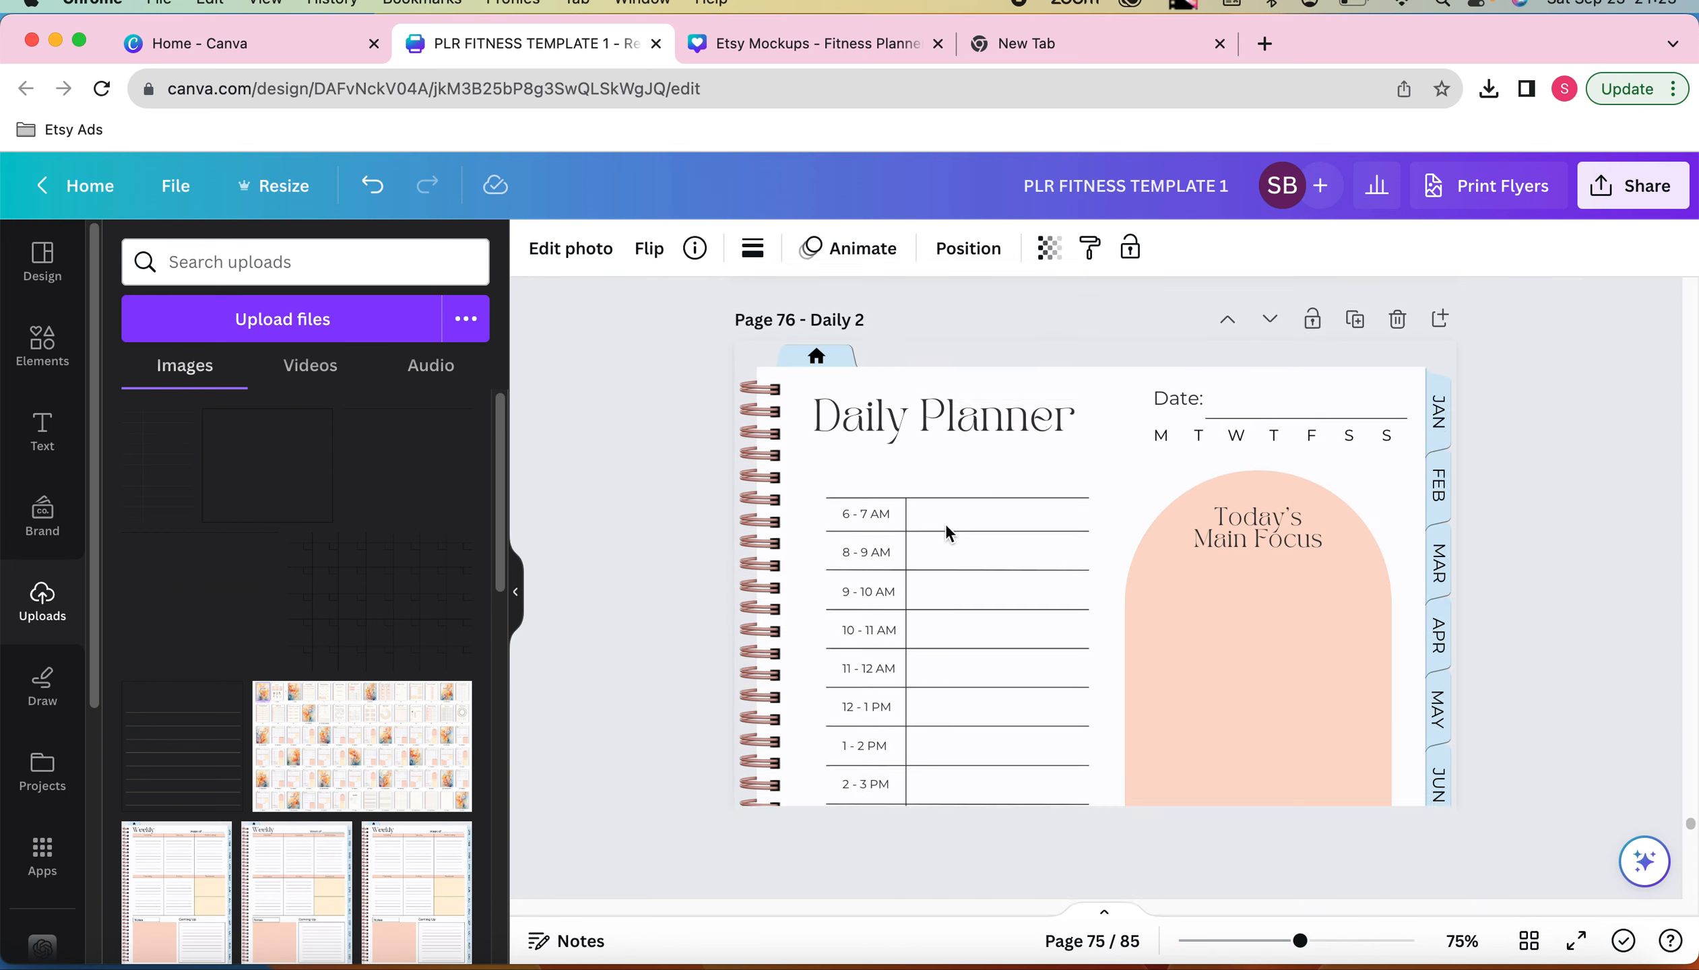
pyautogui.click(974, 452)
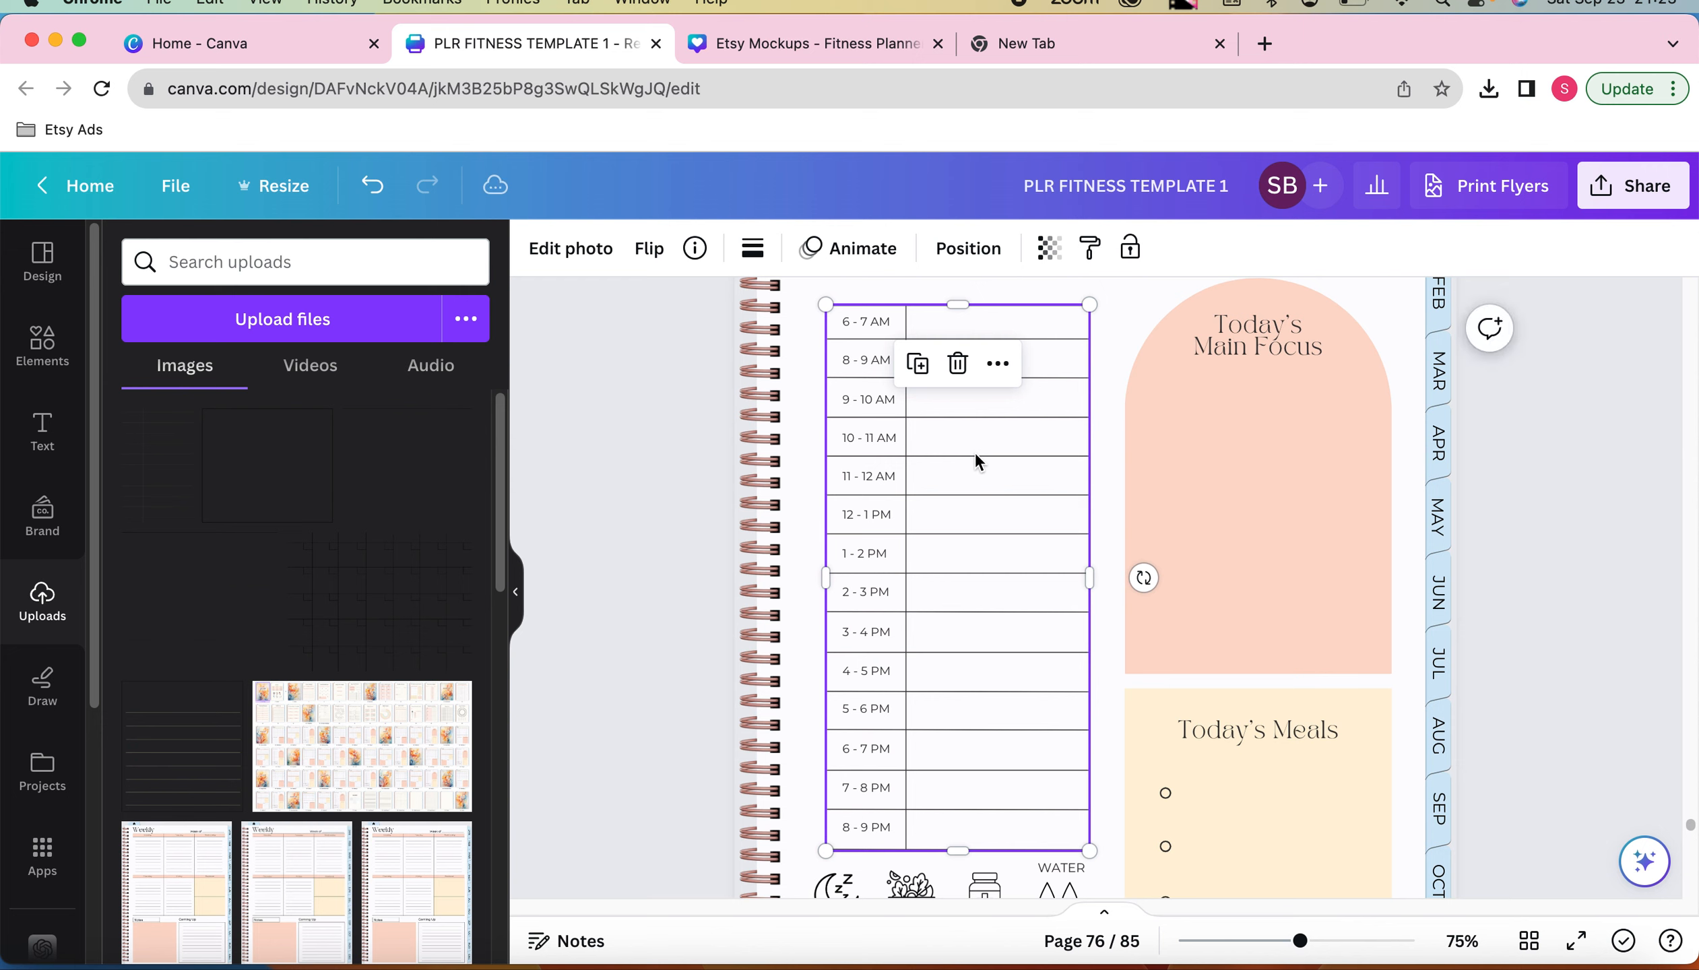
pyautogui.moveTo(1062, 484); pyautogui.dragTo(974, 457)
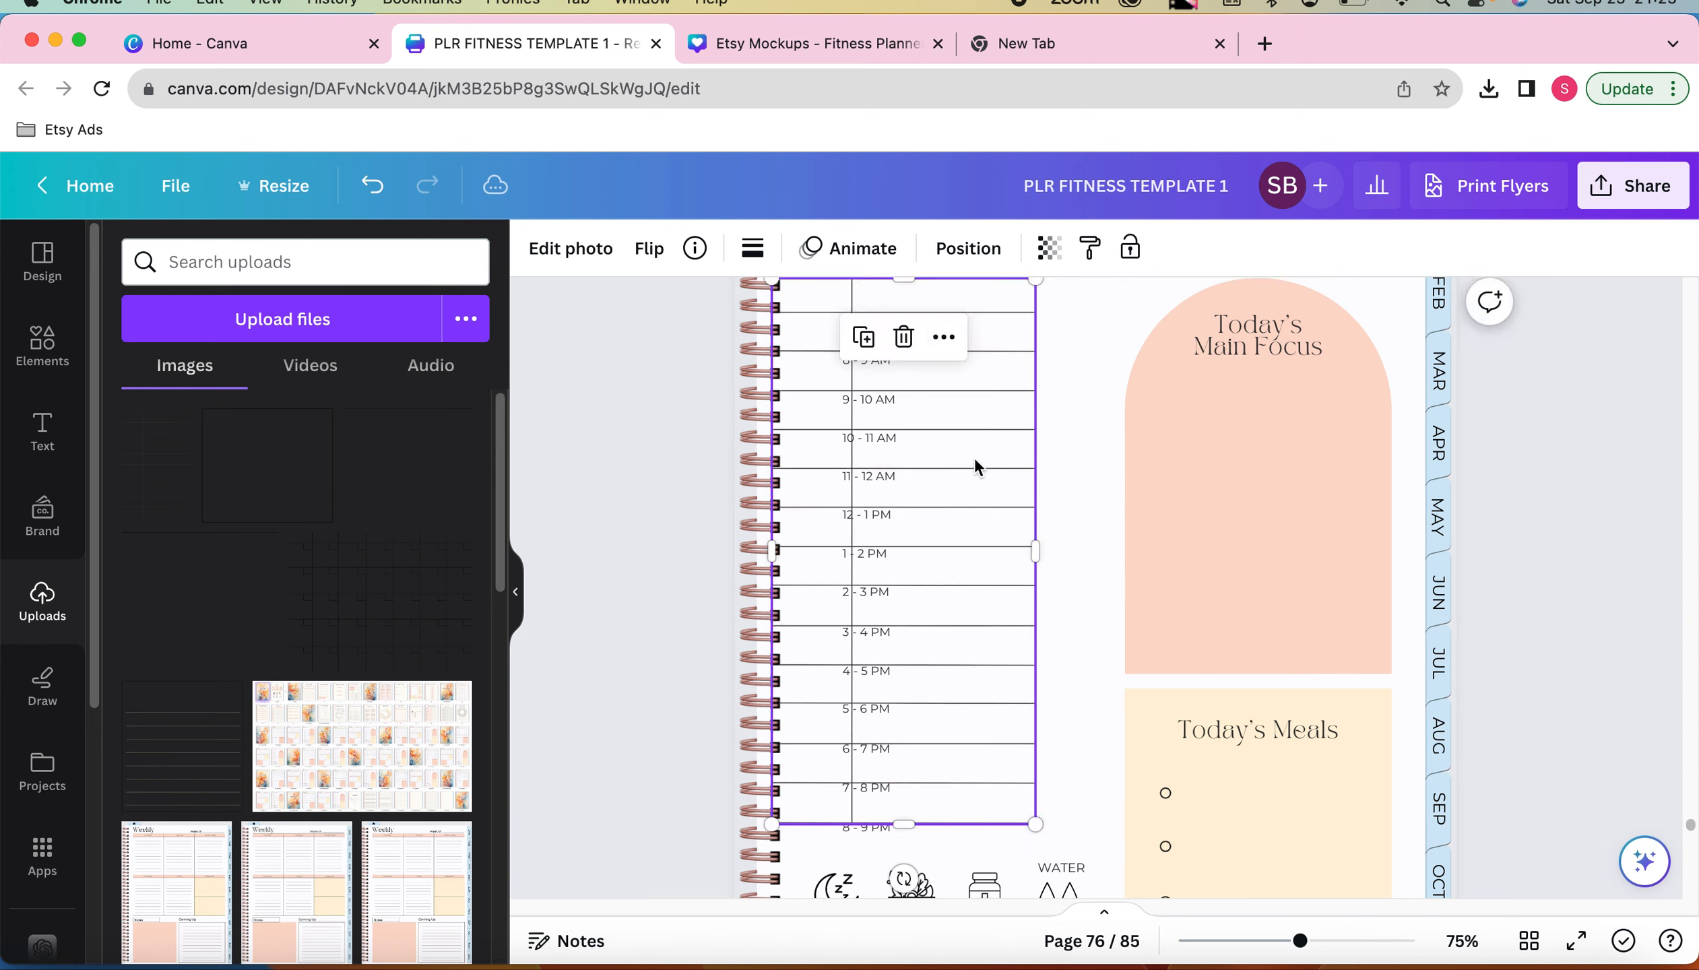
pyautogui.press('super+z')
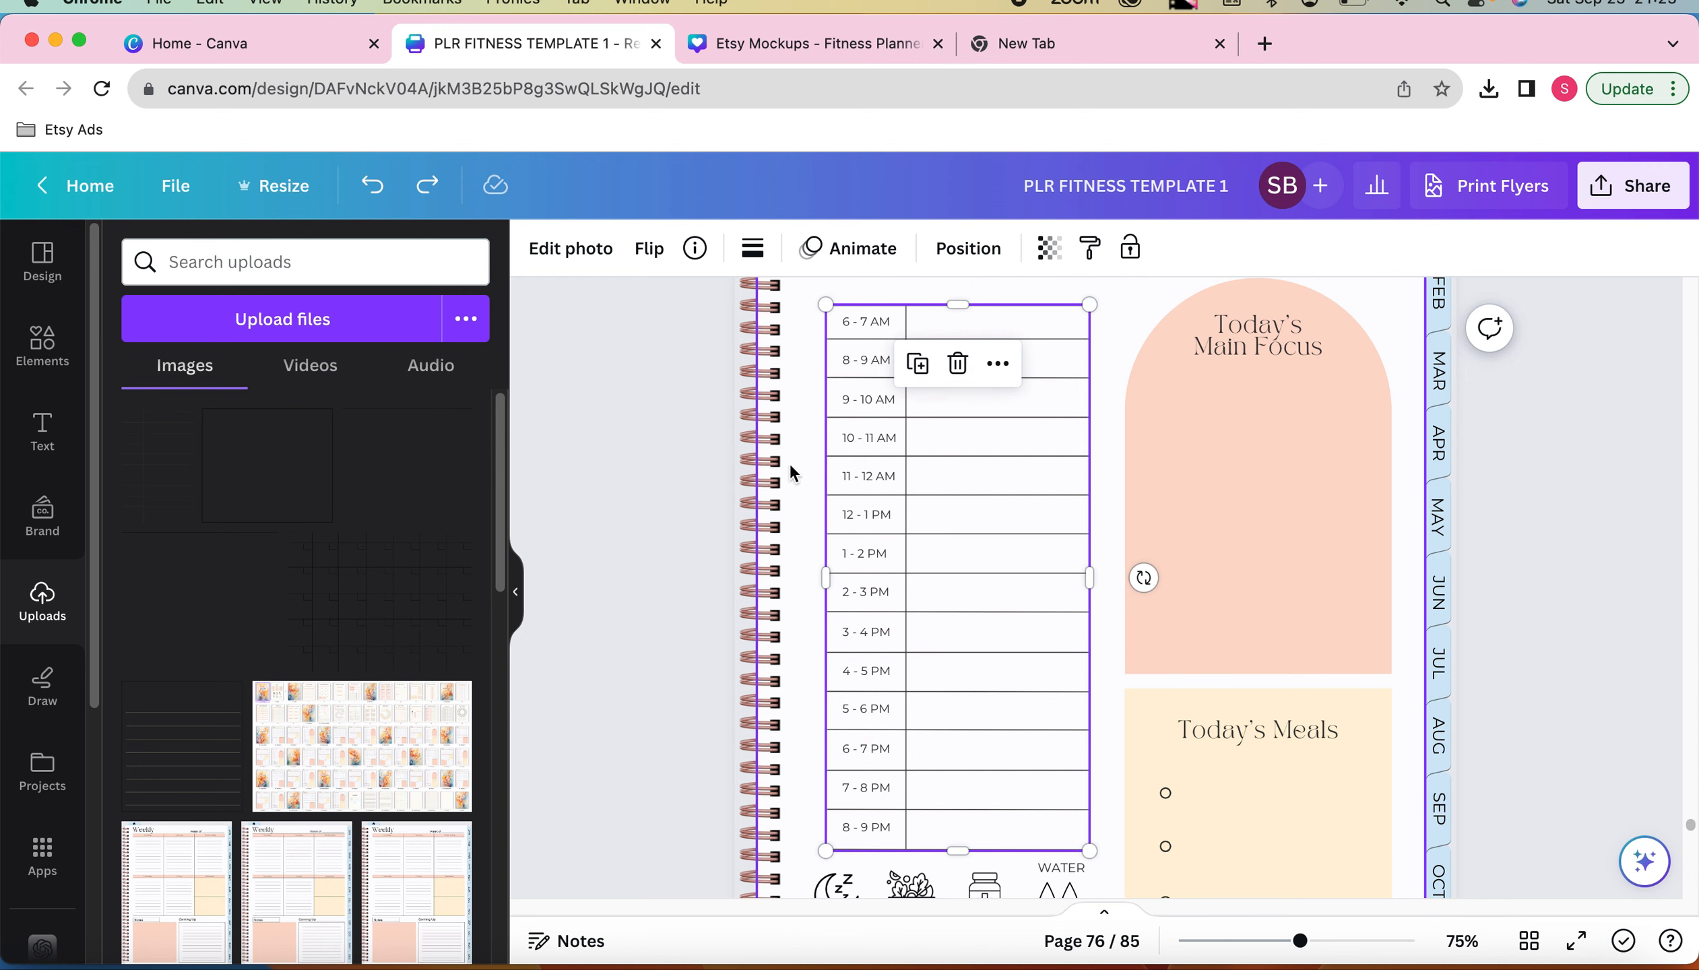
pyautogui.click(813, 517)
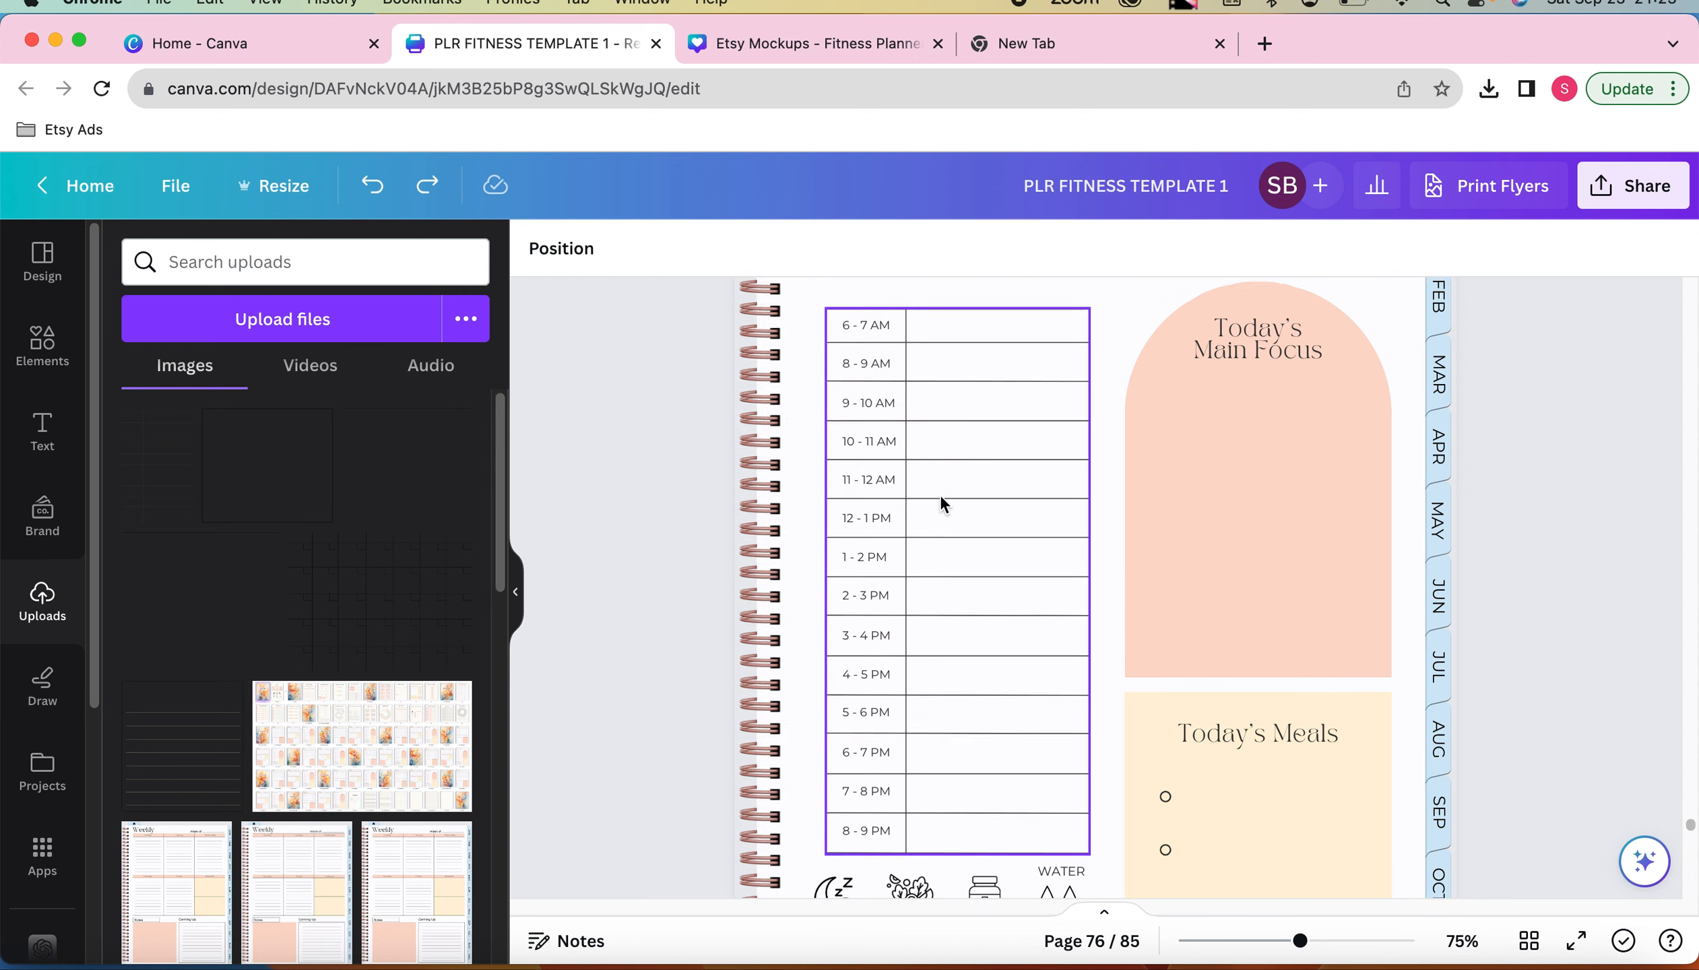
# Look over the Daily Planner page from its hourly schedule down to the wellness icons, water tracker and meals box
pyautogui.scroll(1, 940, 496)
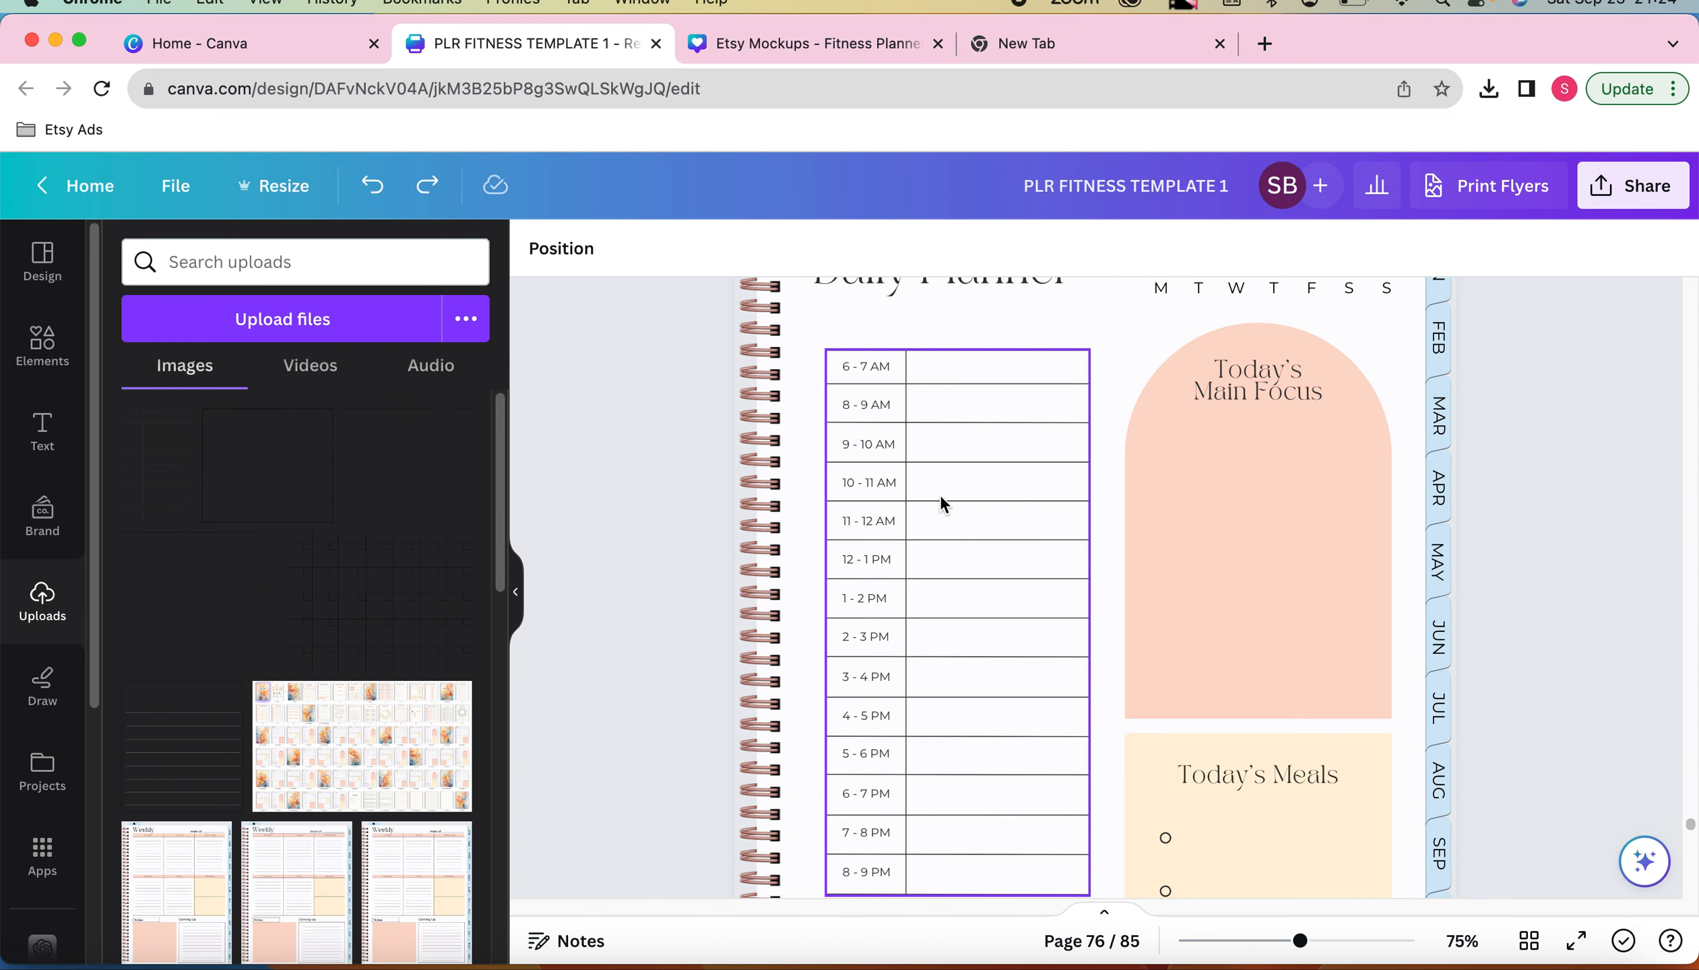
pyautogui.scroll(-5, 941, 499)
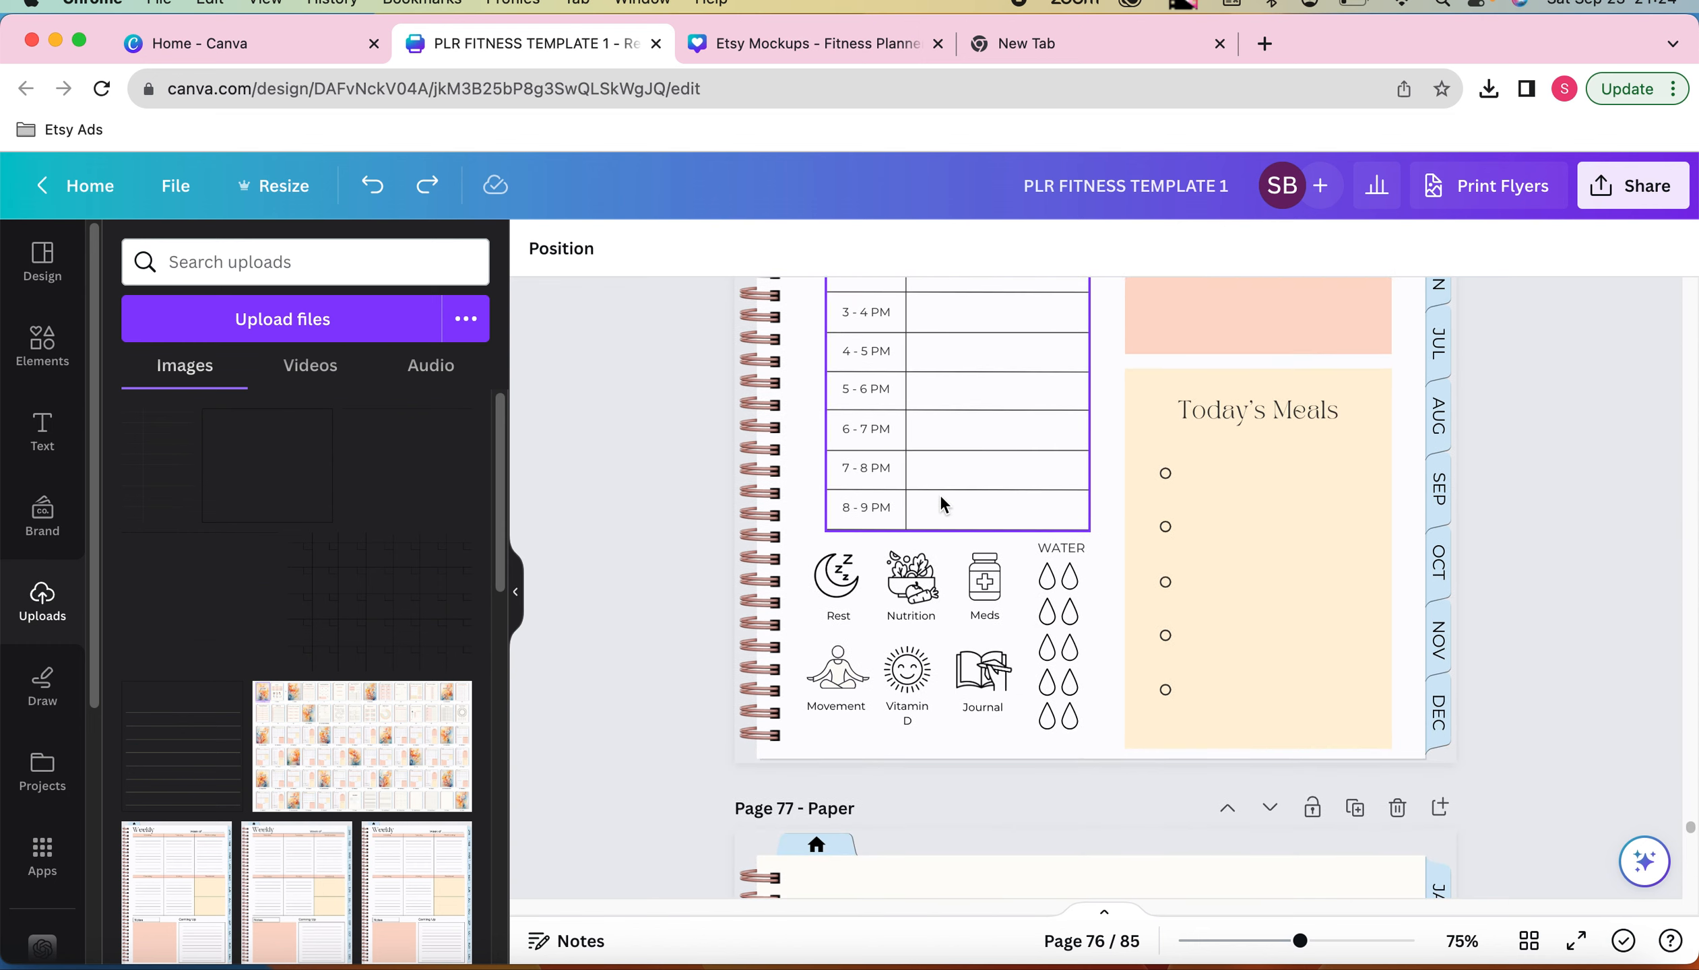
pyautogui.scroll(4, 941, 499)
pyautogui.scroll(-9, 941, 499)
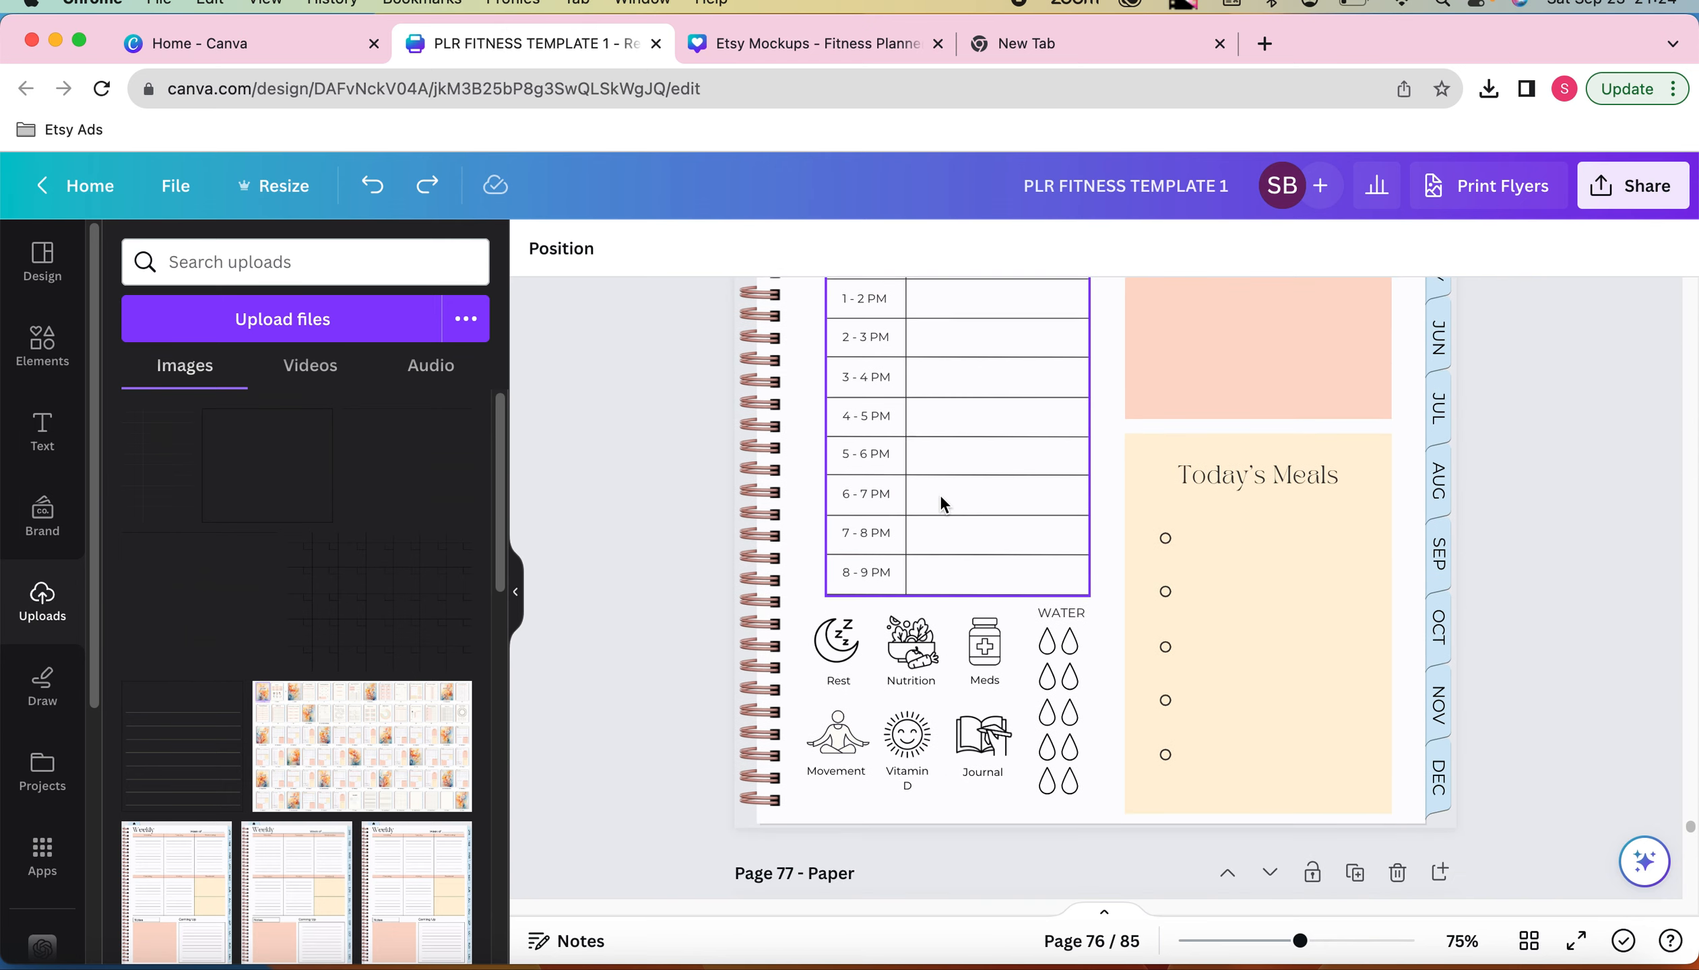
pyautogui.scroll(-1, 941, 502)
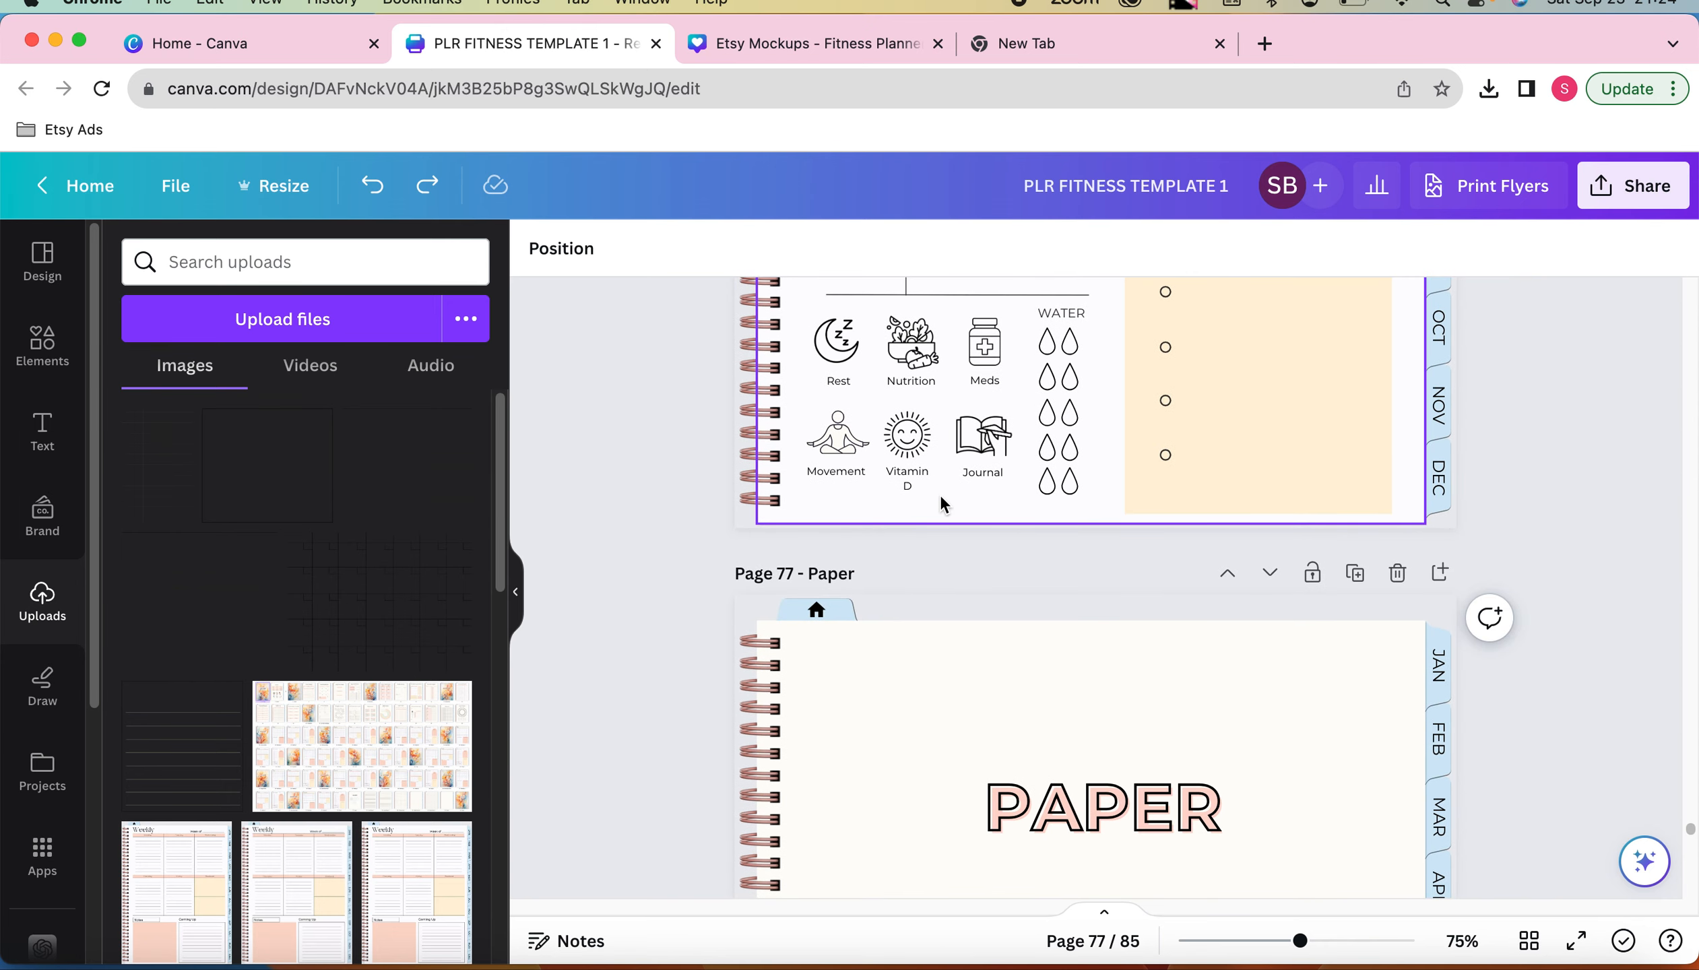
pyautogui.scroll(8, 941, 503)
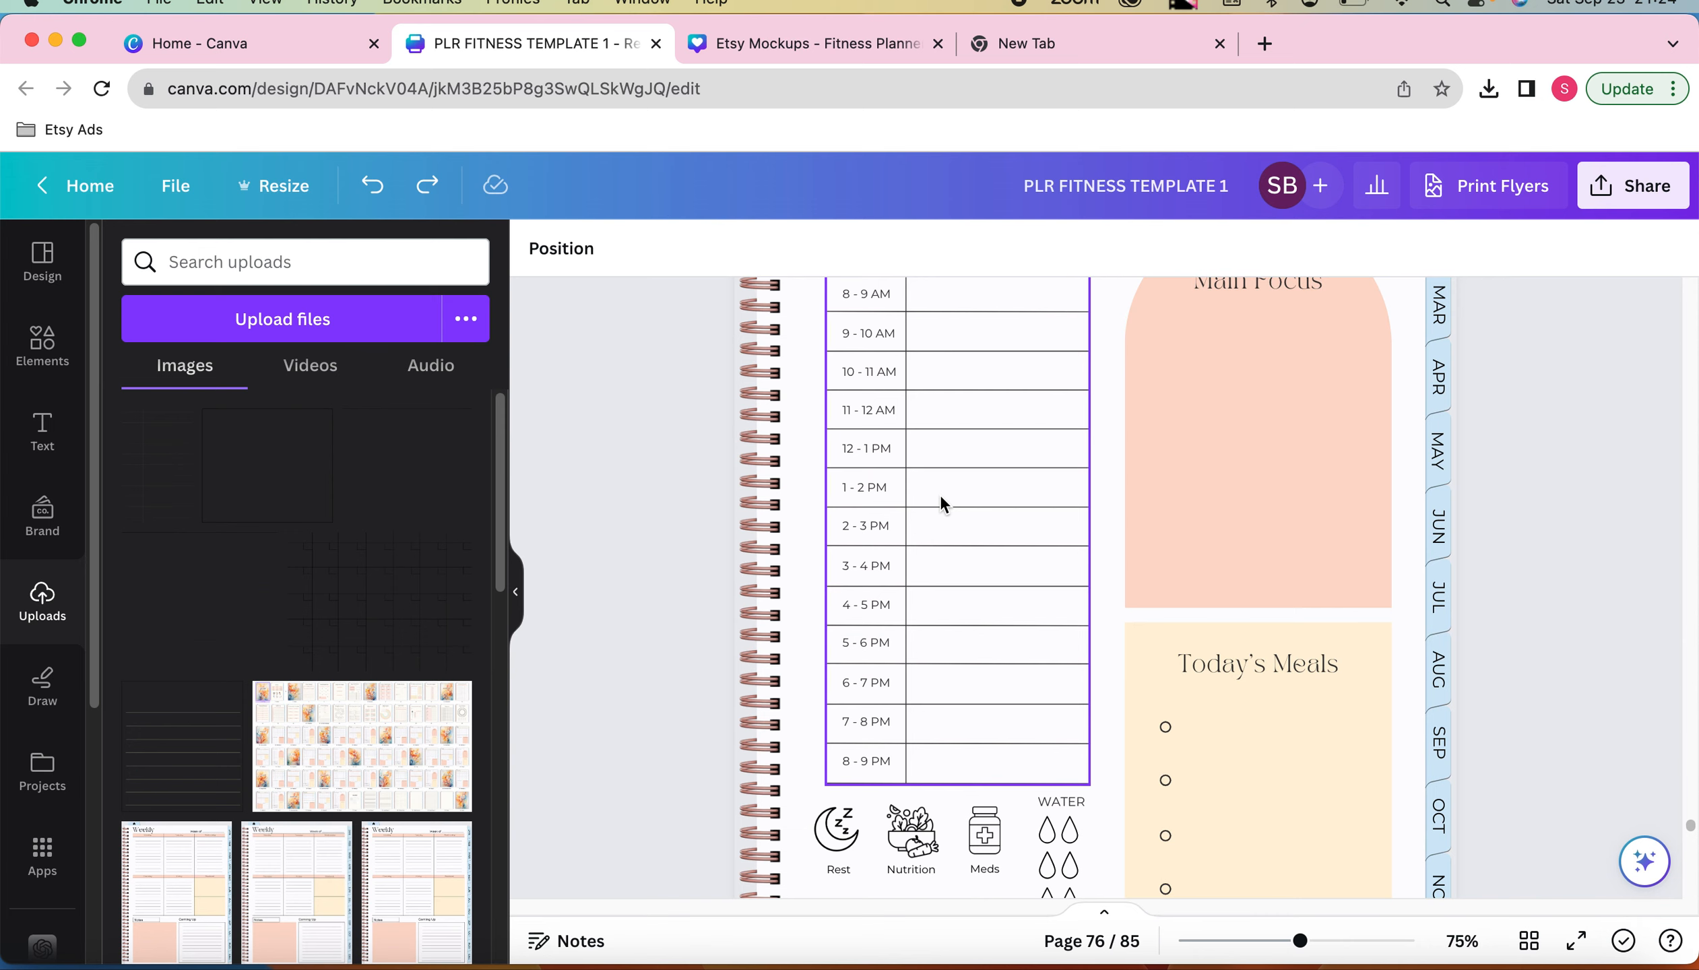
pyautogui.scroll(7, 941, 501)
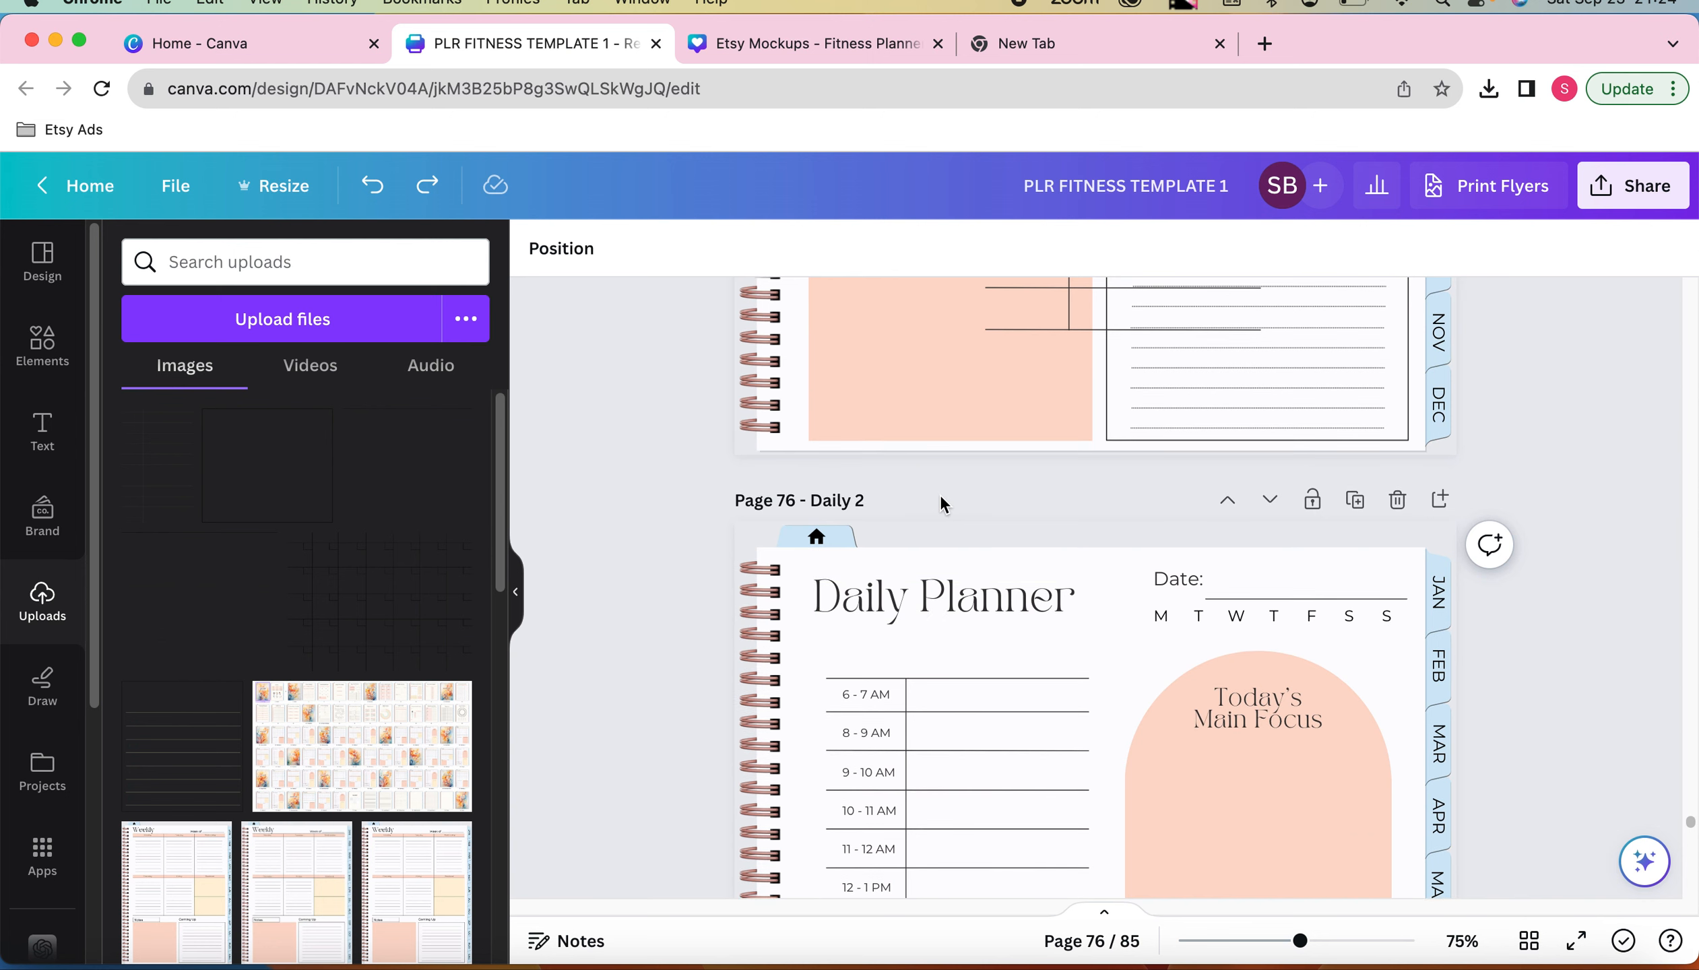
# Delete the extra two-column grid overlapping the Weekly page's table
pyautogui.scroll(7, 940, 494)
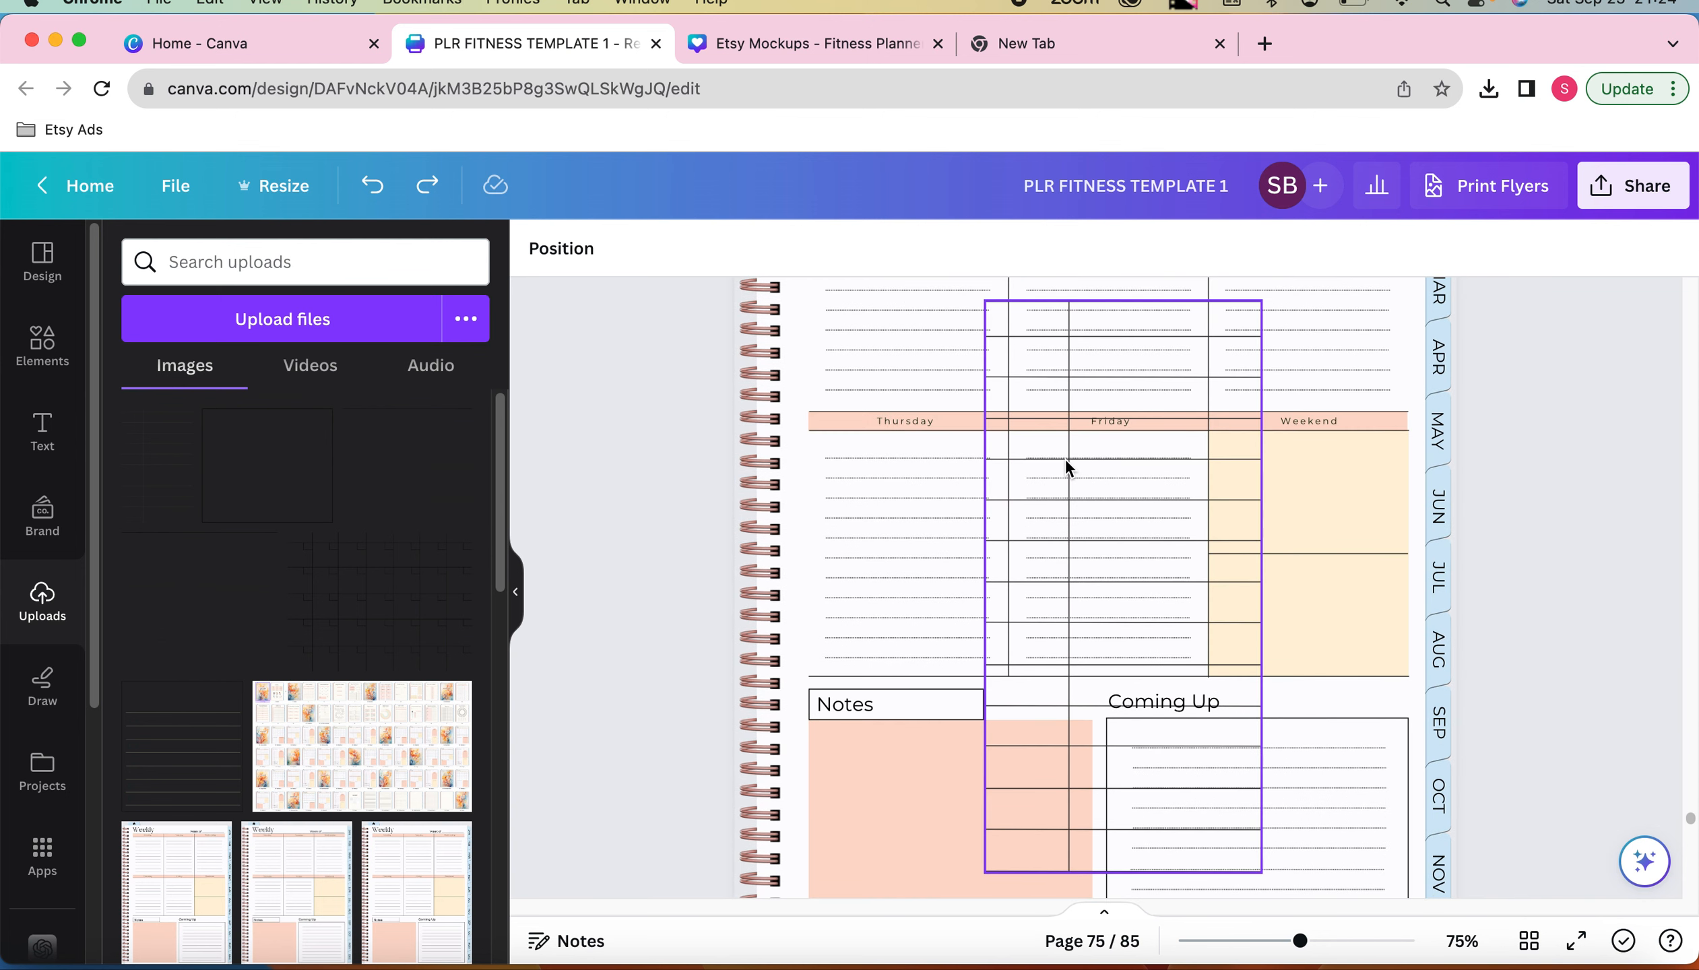
pyautogui.click(1066, 465)
pyautogui.press('Delete')
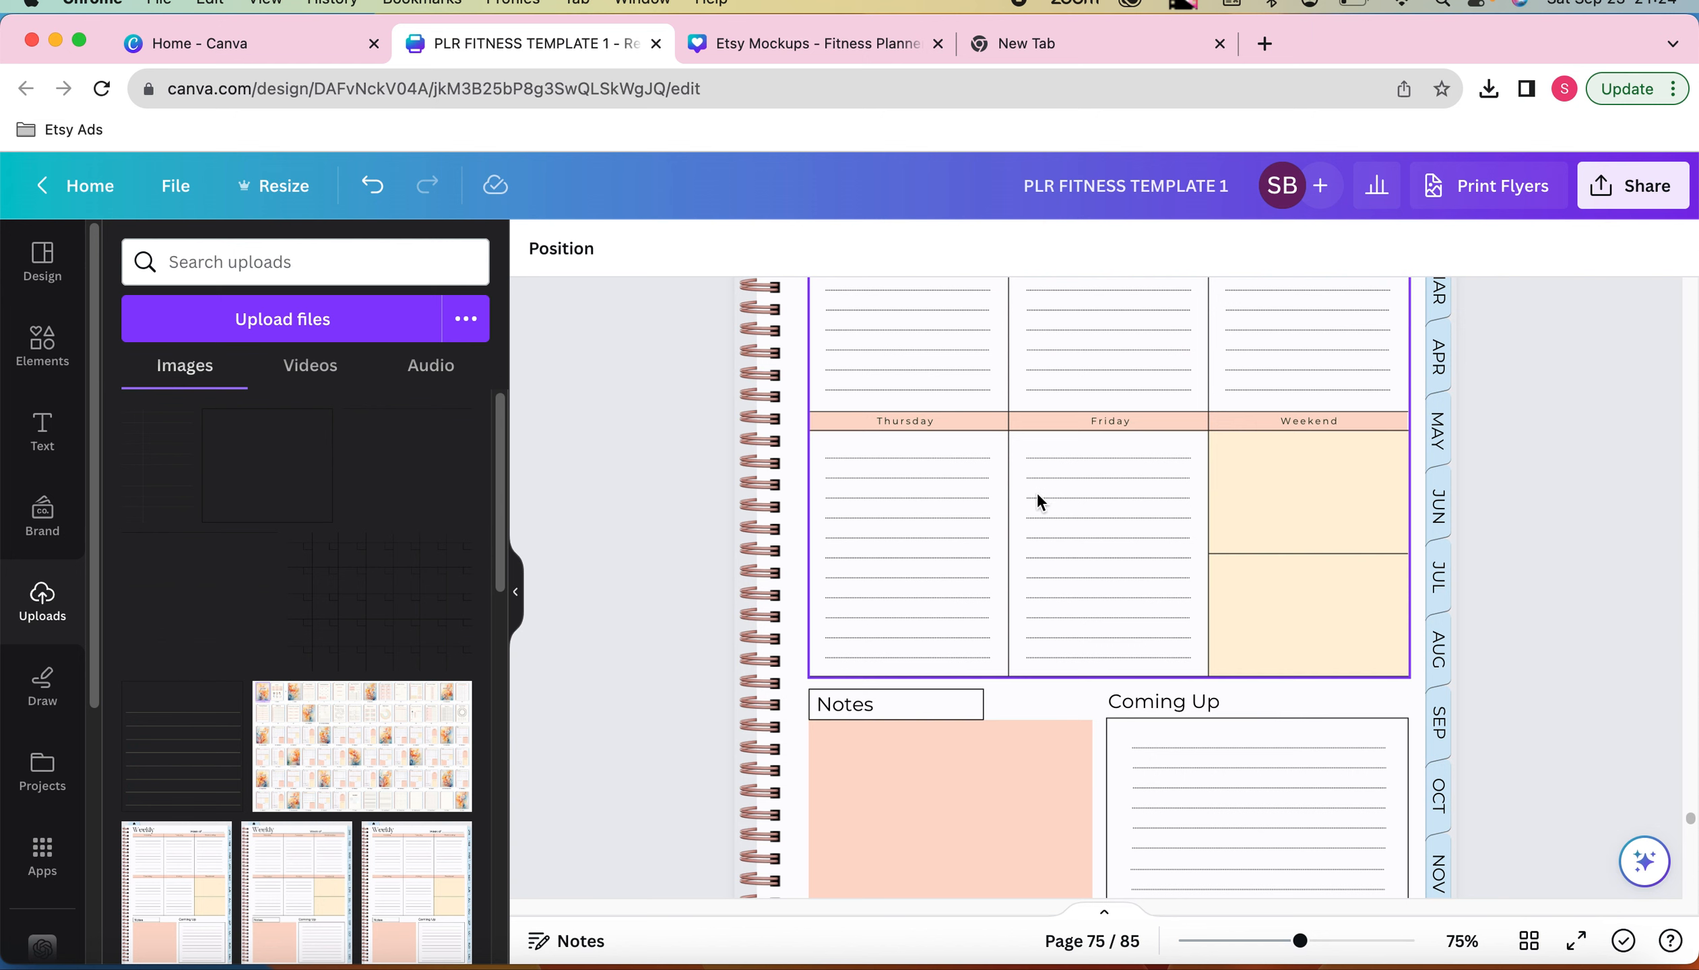
# Try moving the JAN label off its side tab on the Weekly page, and undo the move
pyautogui.scroll(5, 1037, 496)
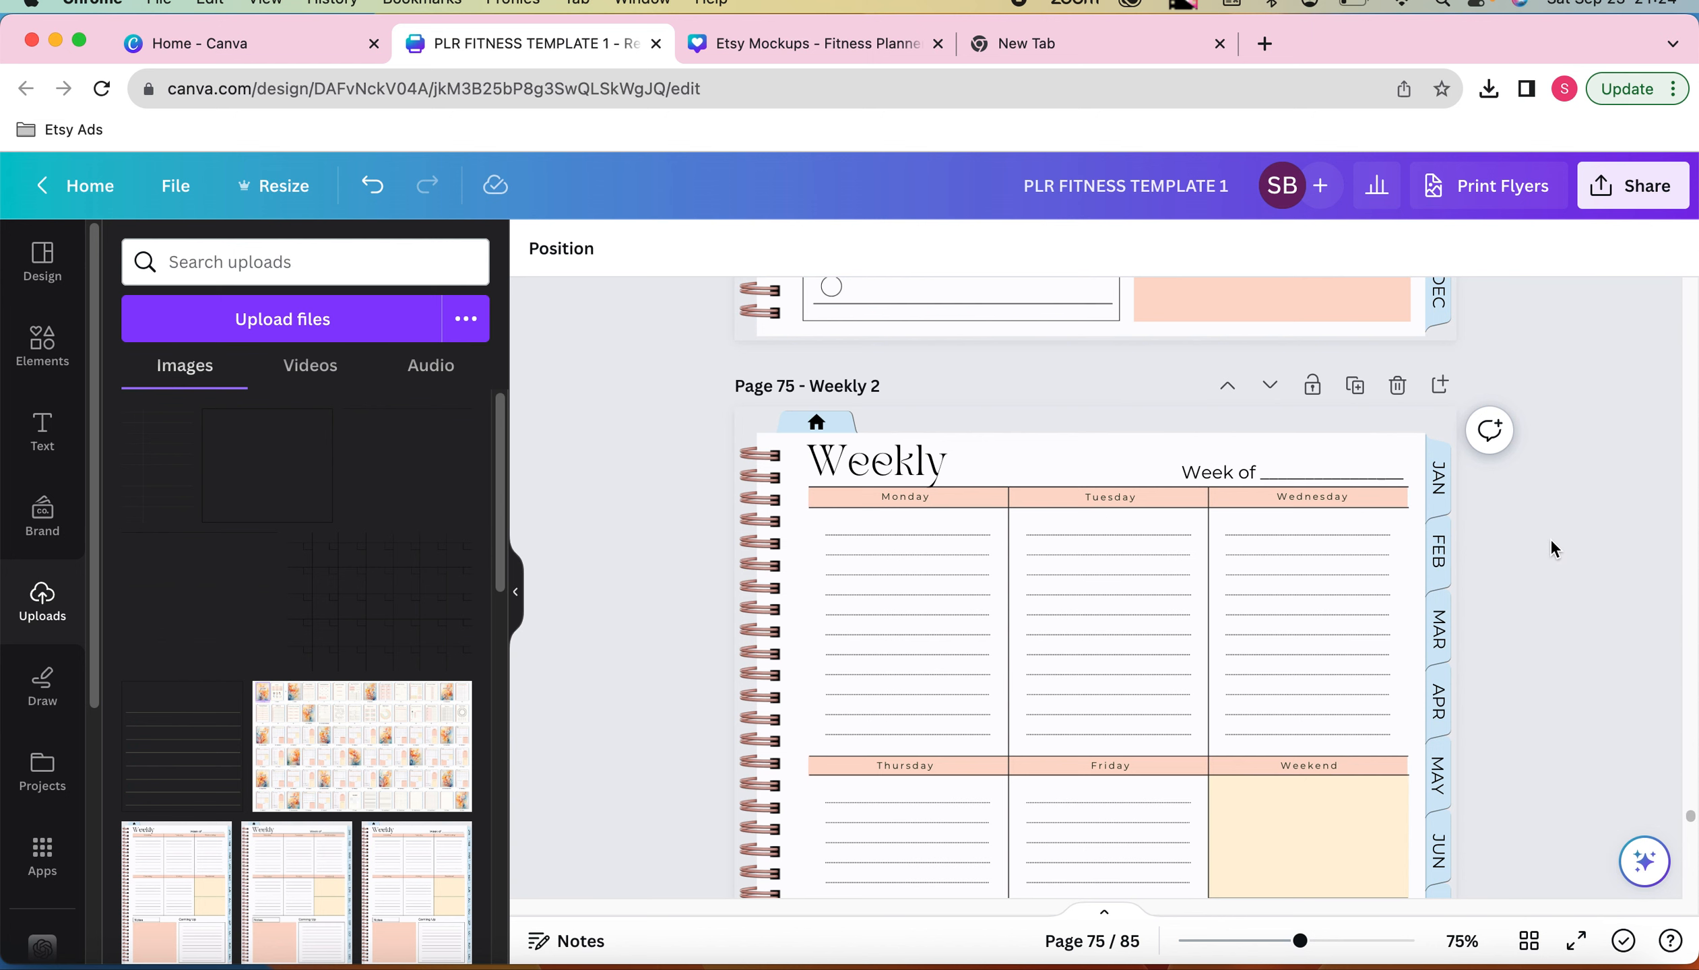
pyautogui.scroll(-5, 1550, 543)
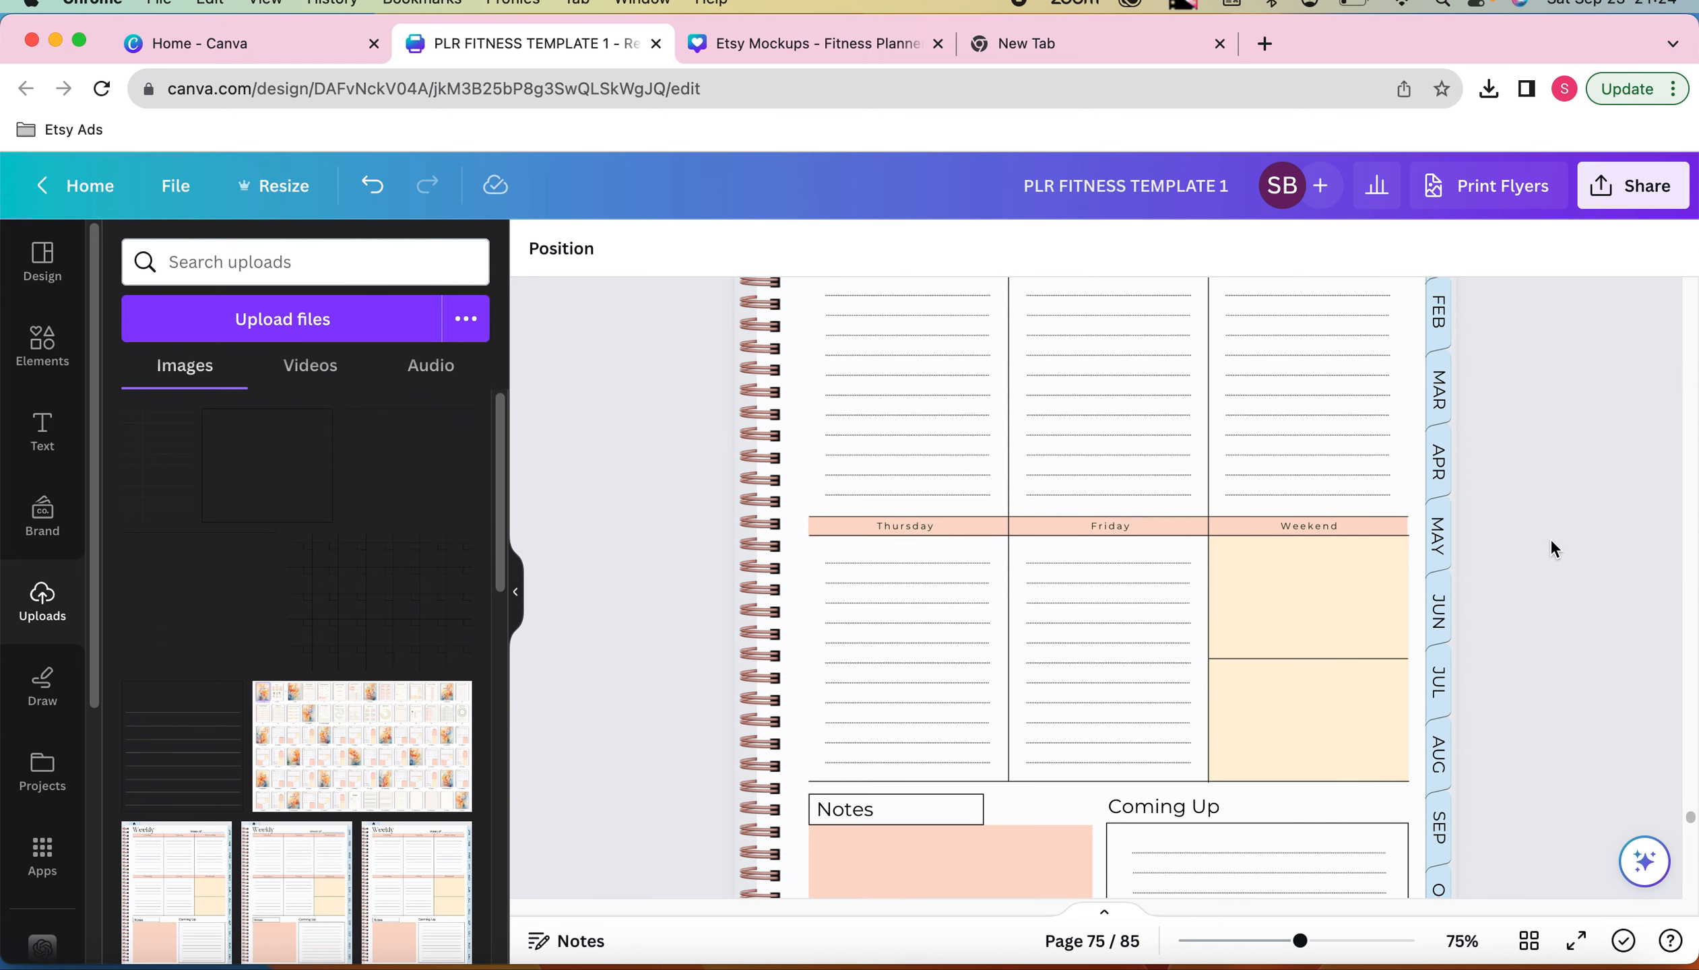
pyautogui.scroll(4, 1550, 539)
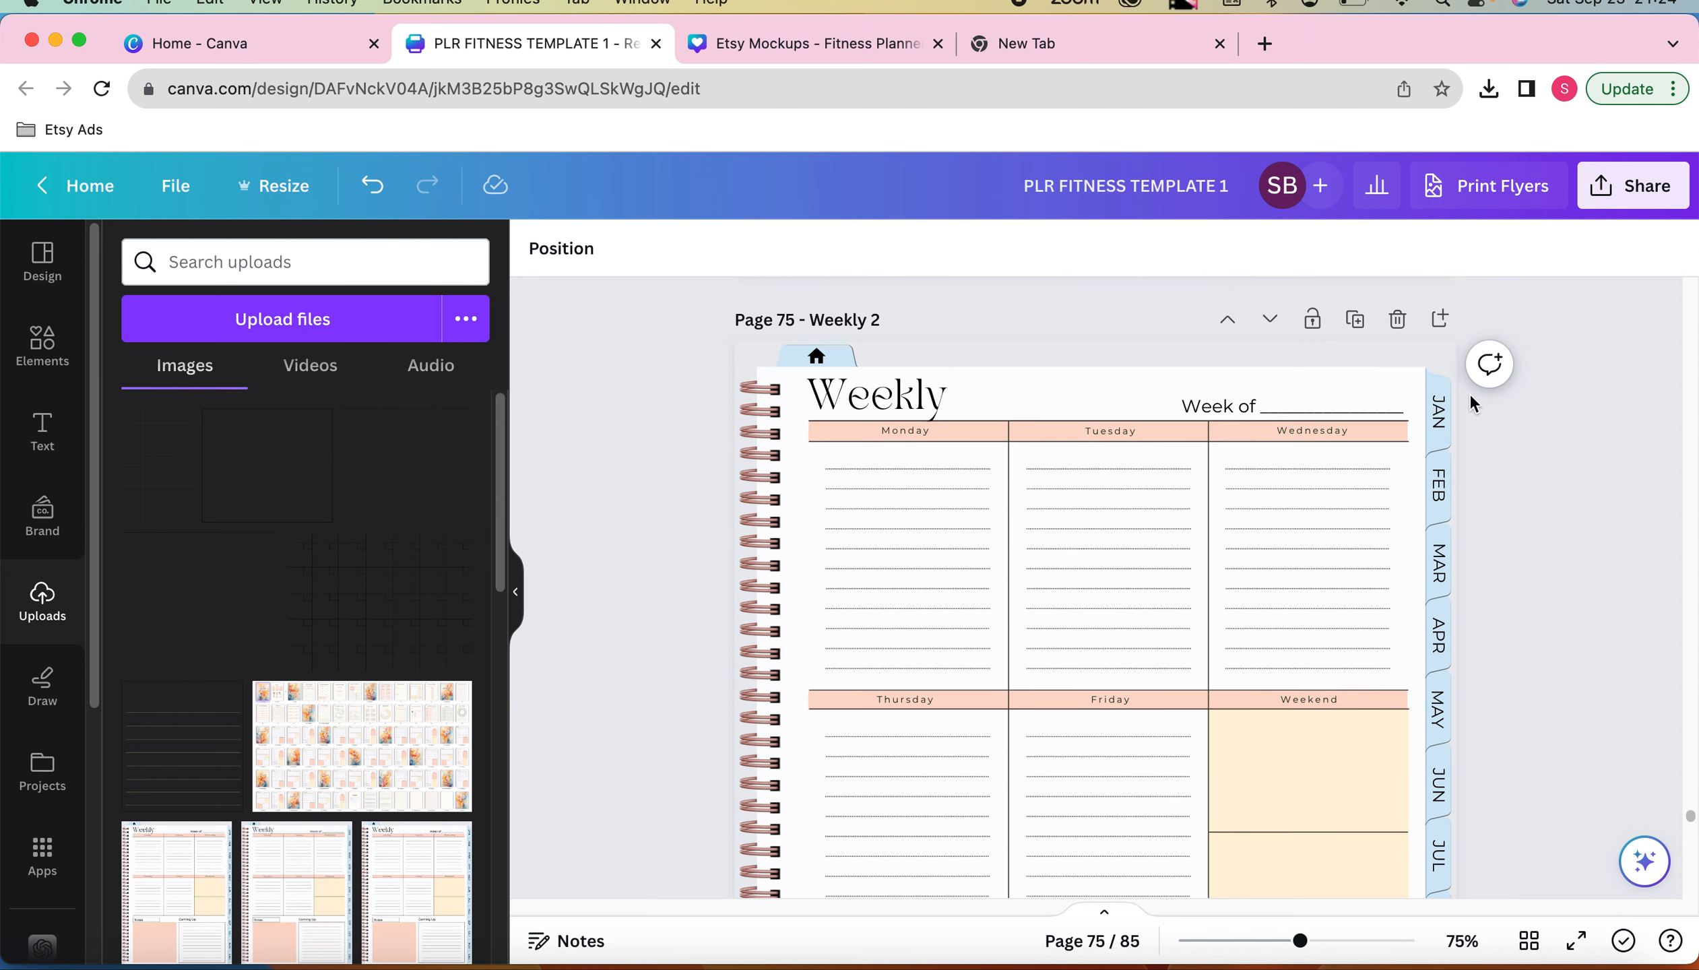
pyautogui.moveTo(1466, 404); pyautogui.dragTo(1443, 588)
pyautogui.click(1506, 524)
pyautogui.moveTo(1439, 398); pyautogui.dragTo(1390, 383)
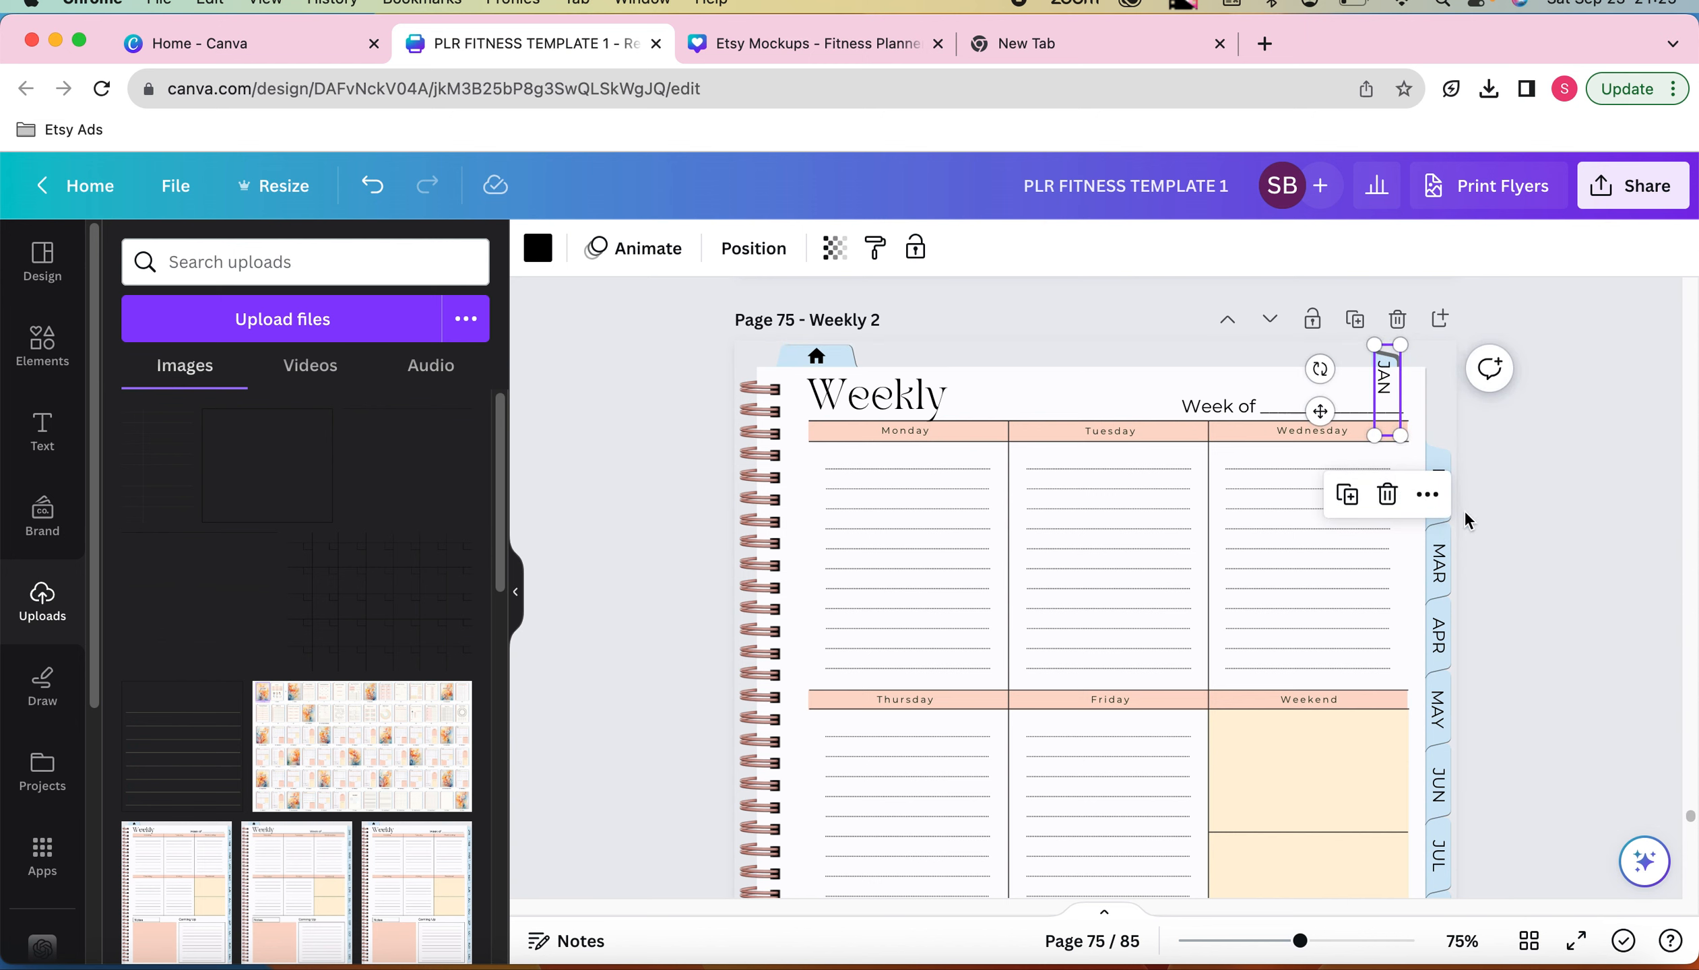
pyautogui.press('super+z')
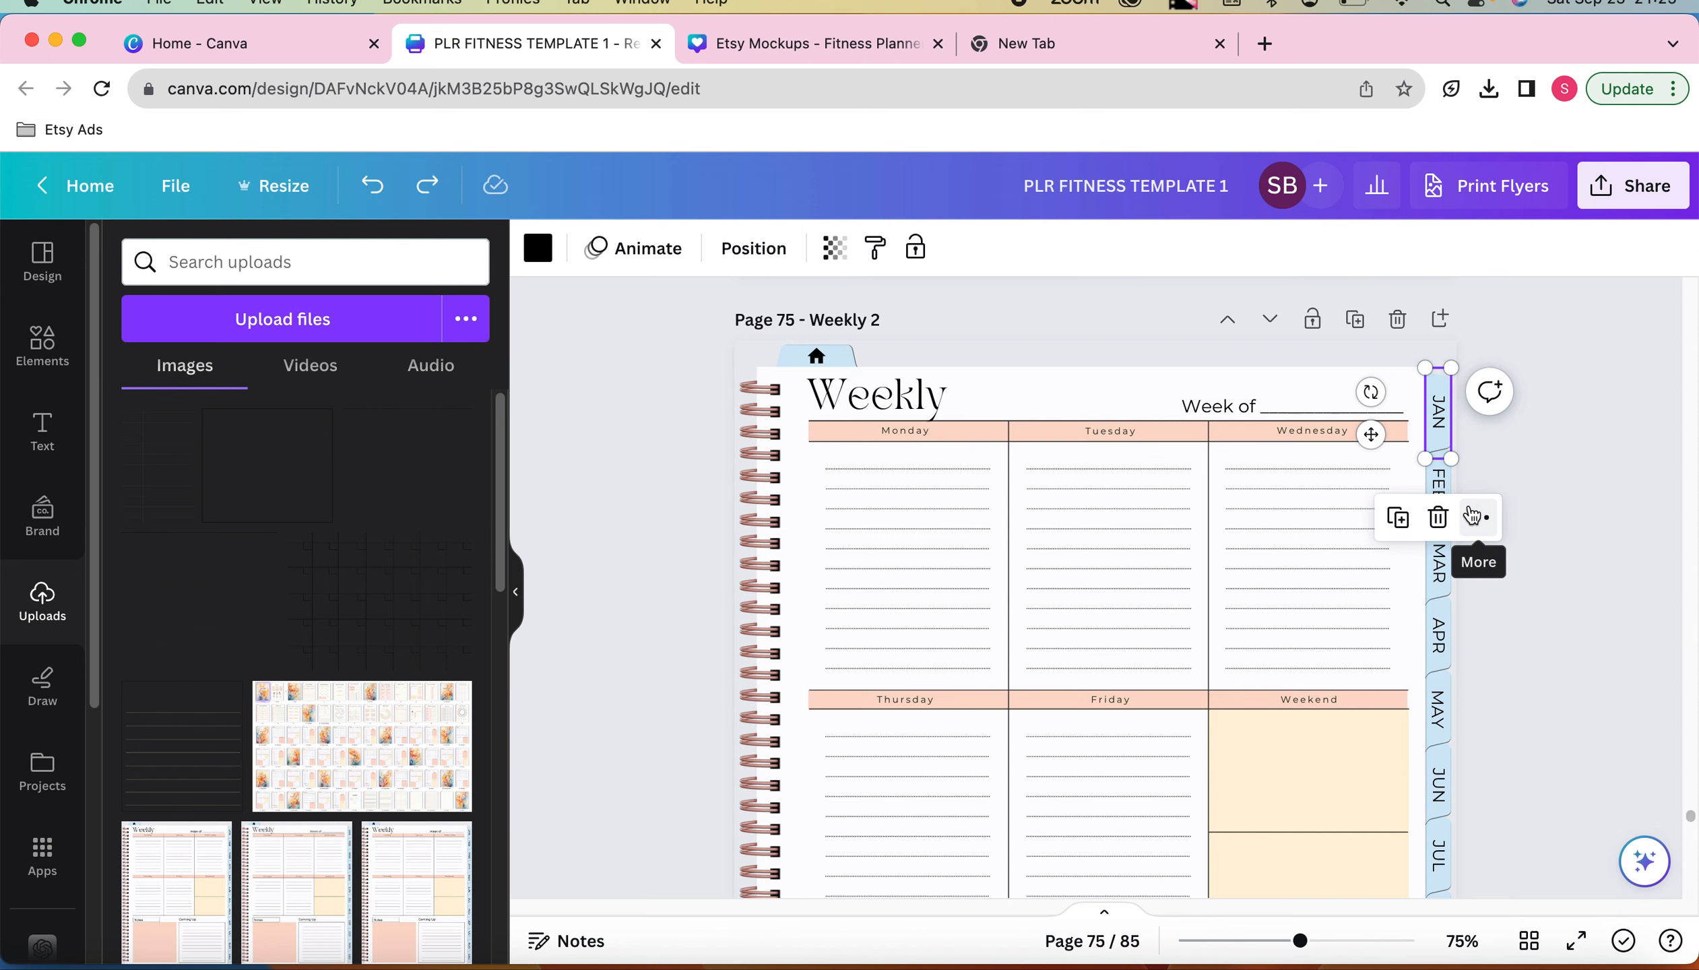
pyautogui.click(1509, 473)
# Stretch the Weekly page's day table very slightly outward on the side facing the spiral binding
pyautogui.scroll(-3, 1509, 473)
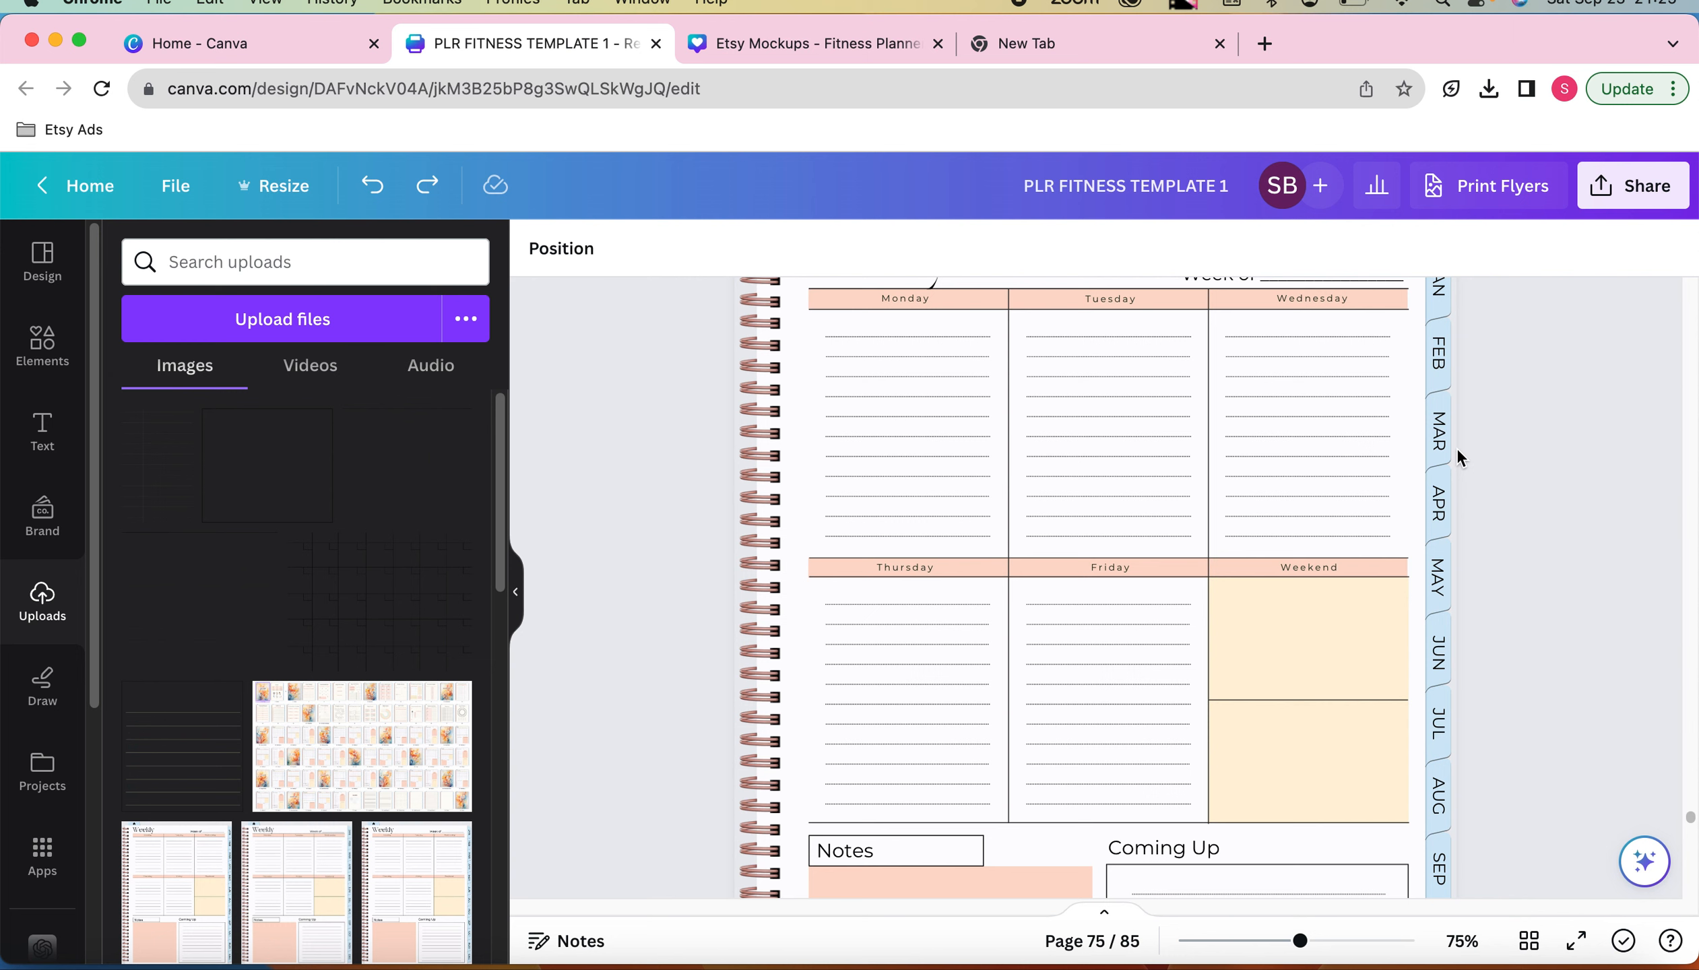
pyautogui.scroll(2, 1456, 447)
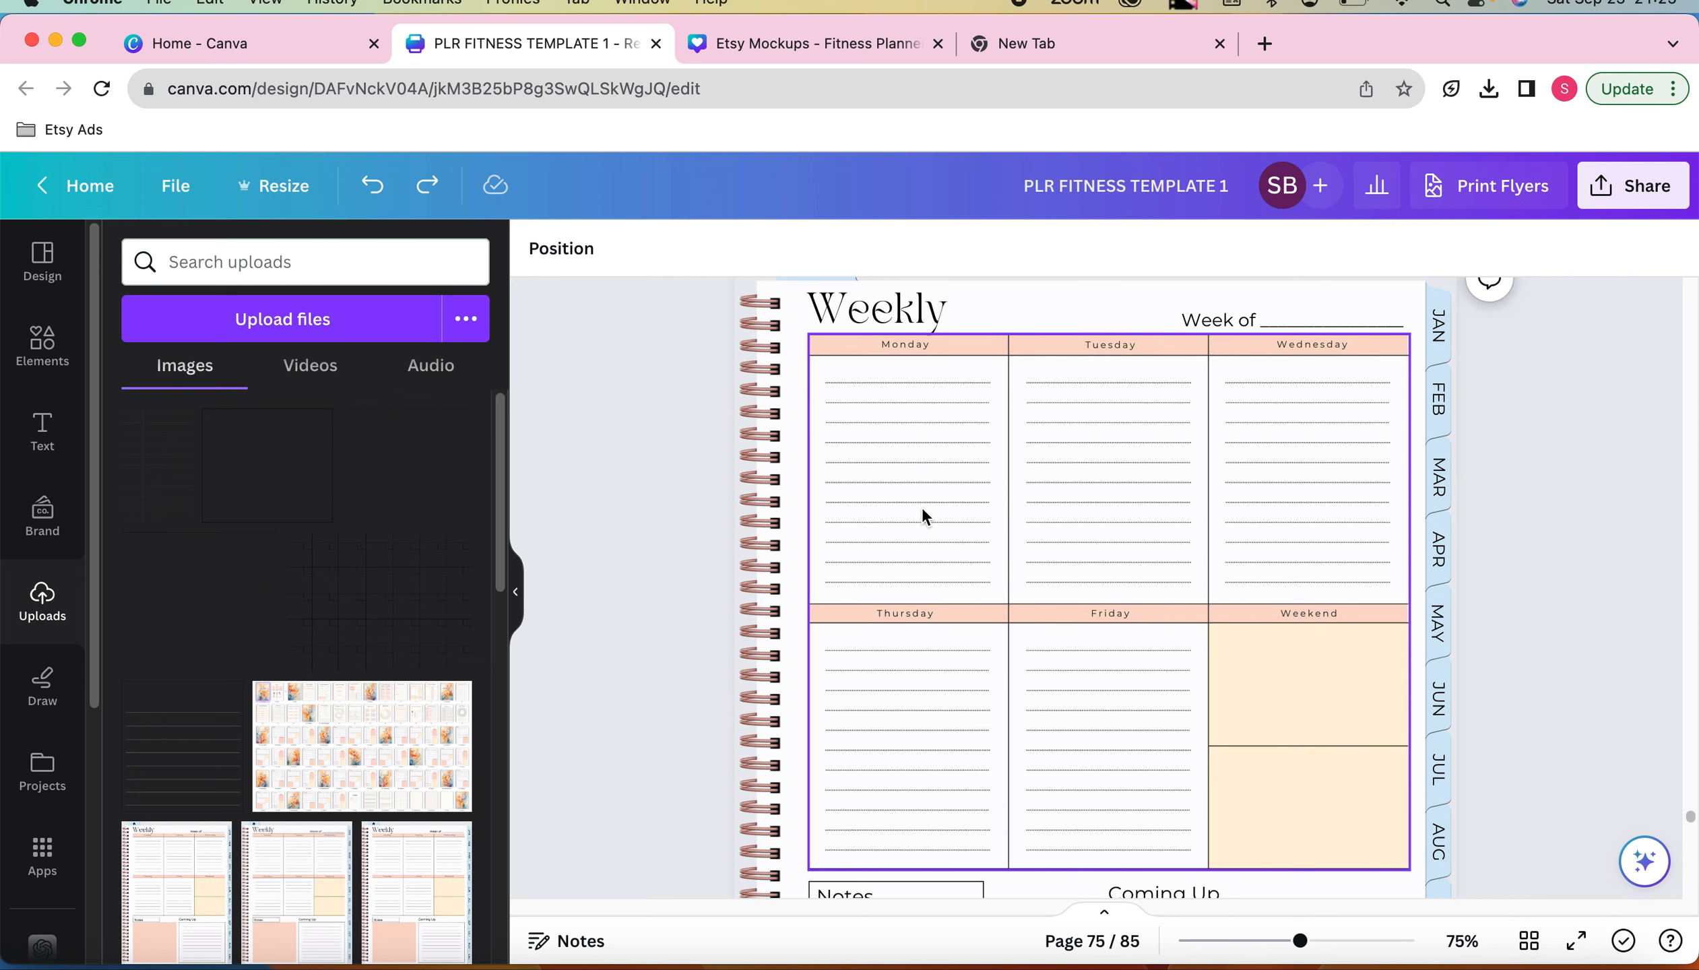
pyautogui.click(901, 519)
pyautogui.moveTo(811, 600)
pyautogui.mouseDown()
pyautogui.moveTo(971, 599)
pyautogui.moveTo(807, 579)
pyautogui.mouseUp()
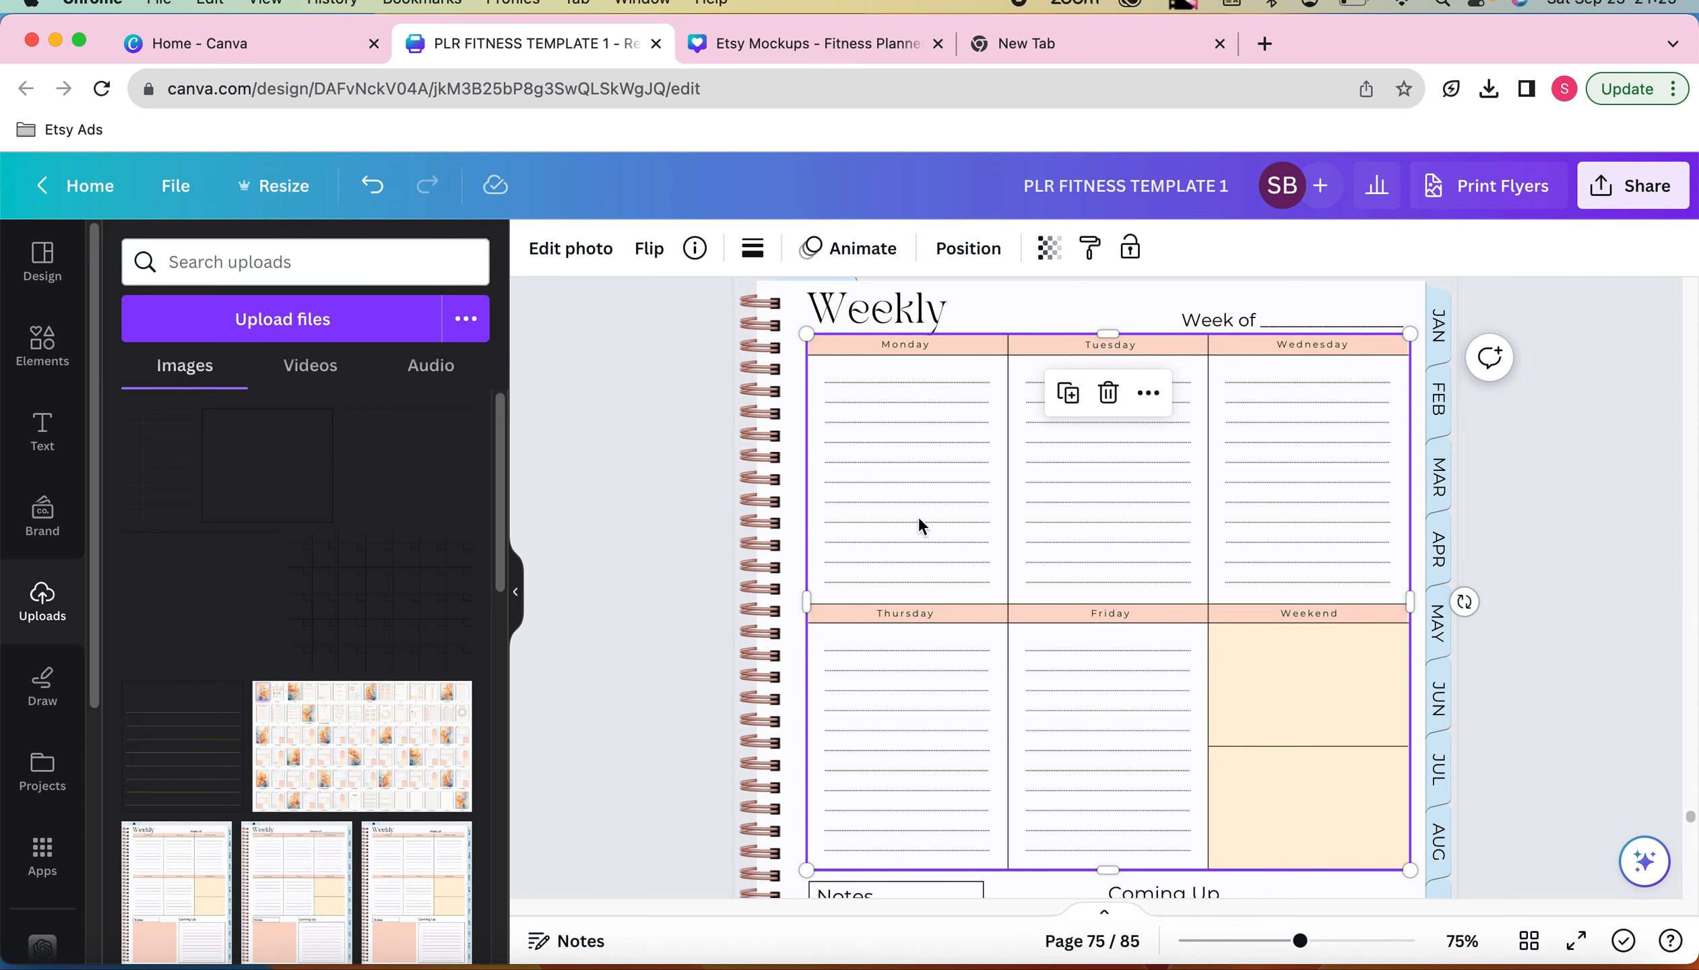
# Narrow the December calendar grid from its binding-side edge so it lines up with the Intentions This Month box
pyautogui.scroll(10, 918, 516)
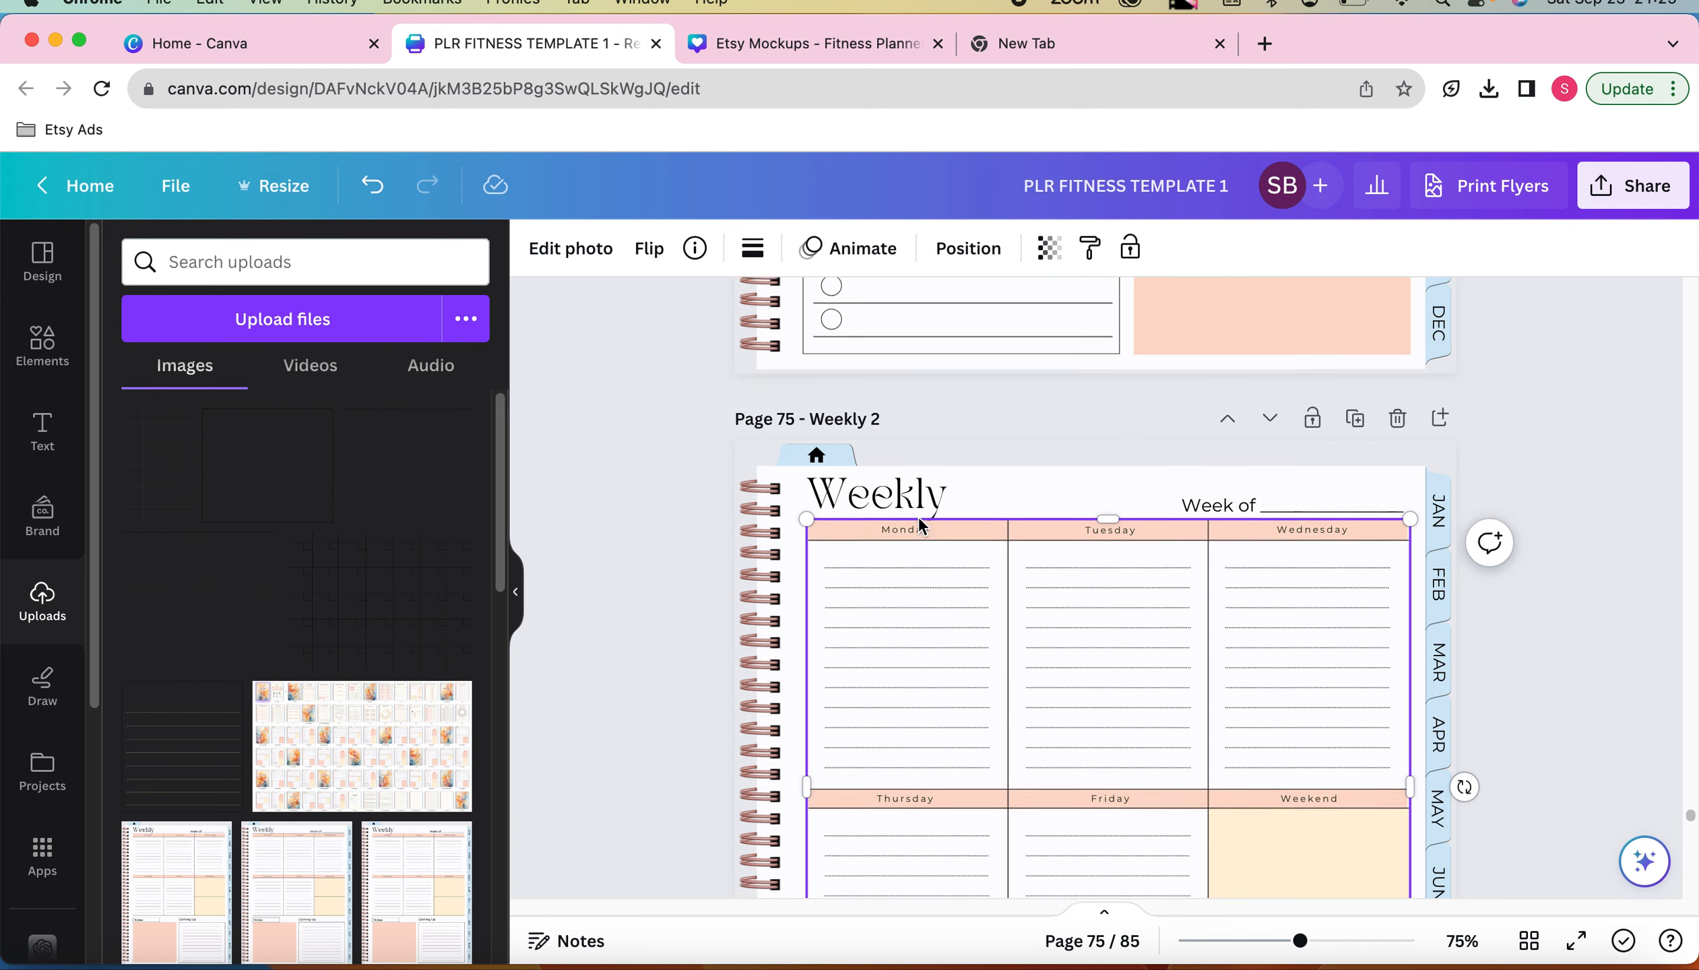
pyautogui.scroll(7, 918, 516)
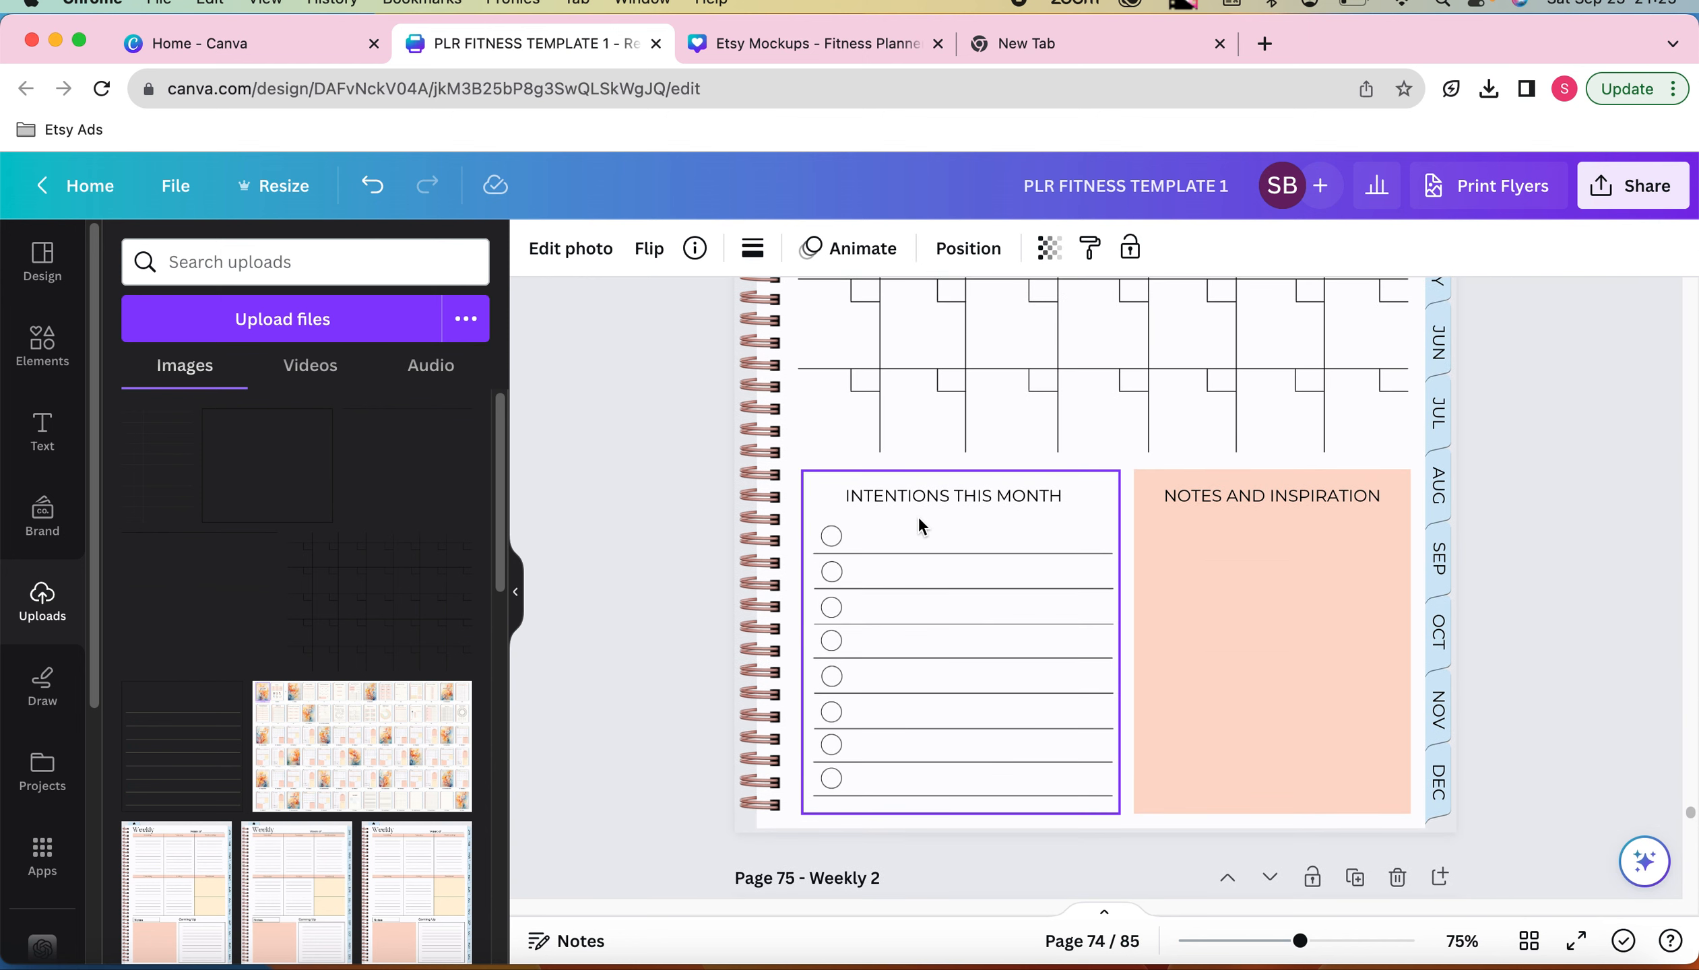
pyautogui.scroll(10, 919, 517)
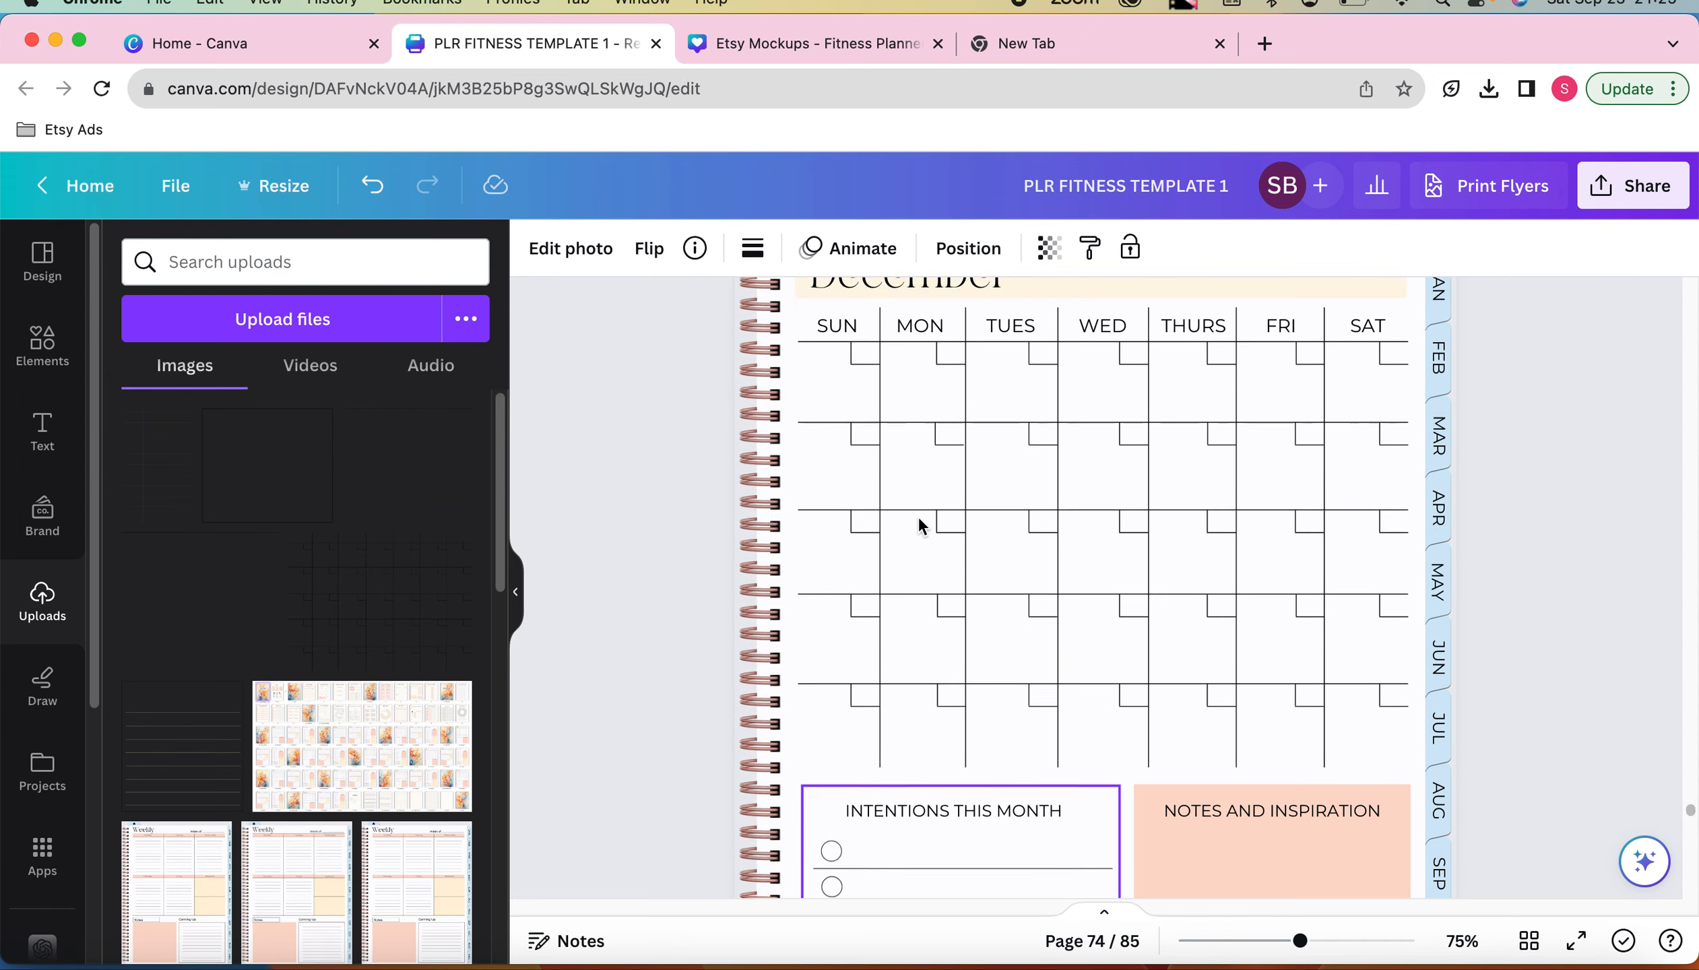
pyautogui.click(811, 623)
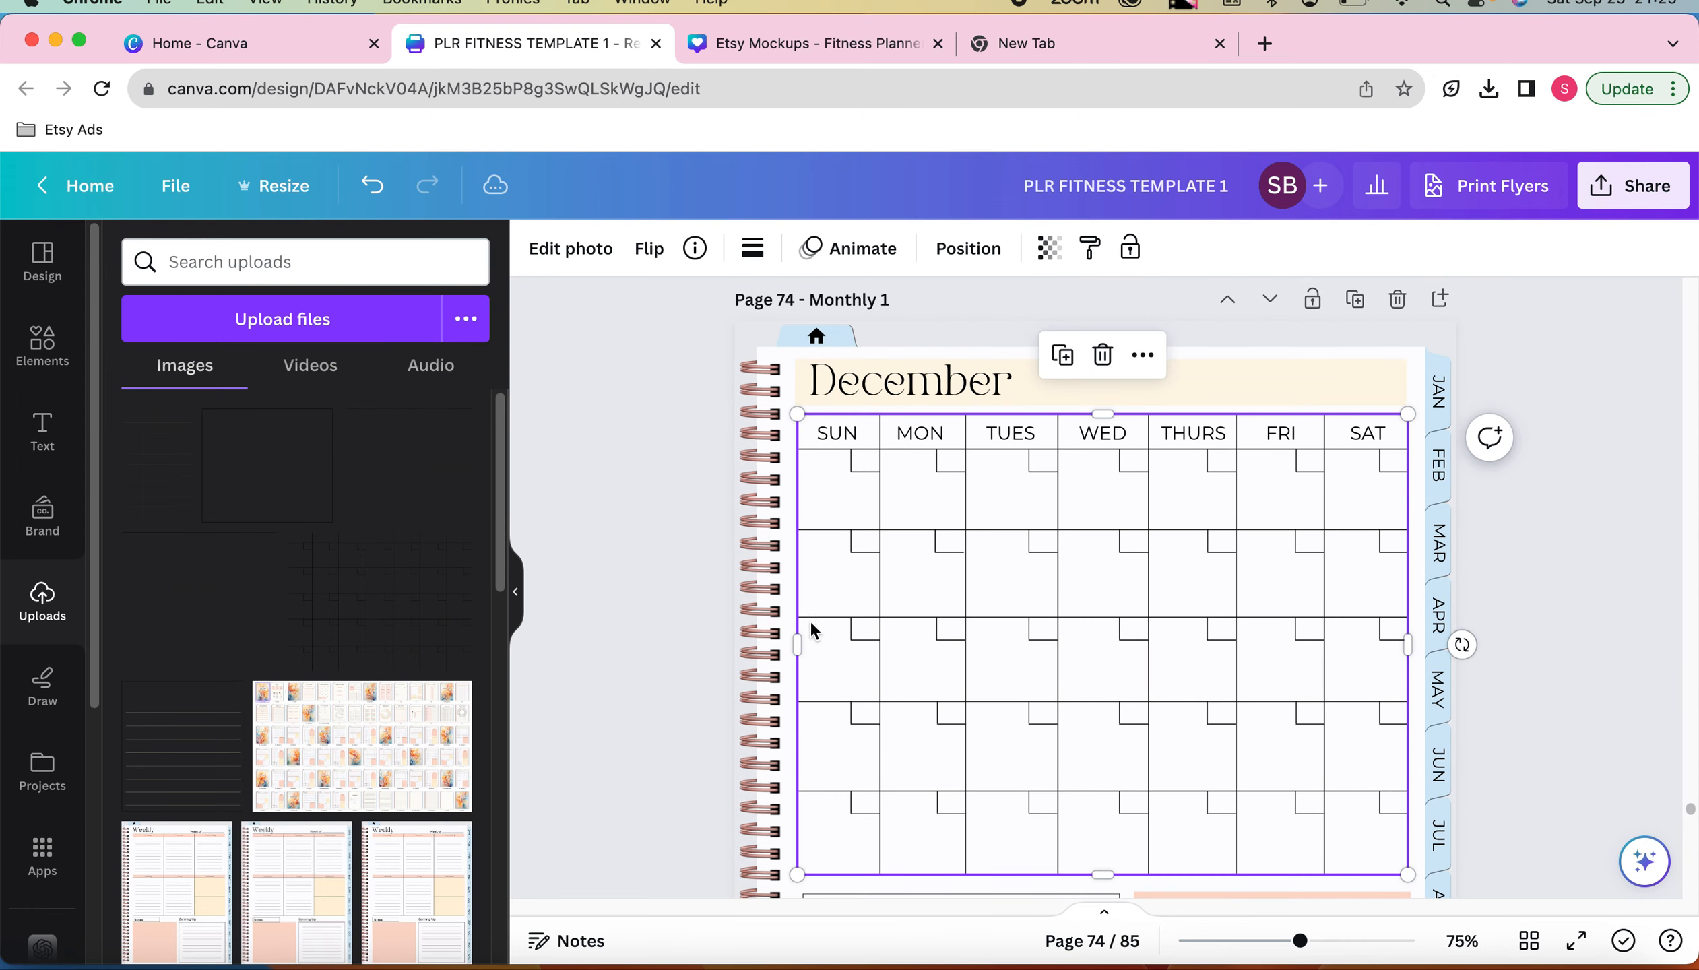
pyautogui.moveTo(797, 641); pyautogui.dragTo(803, 601)
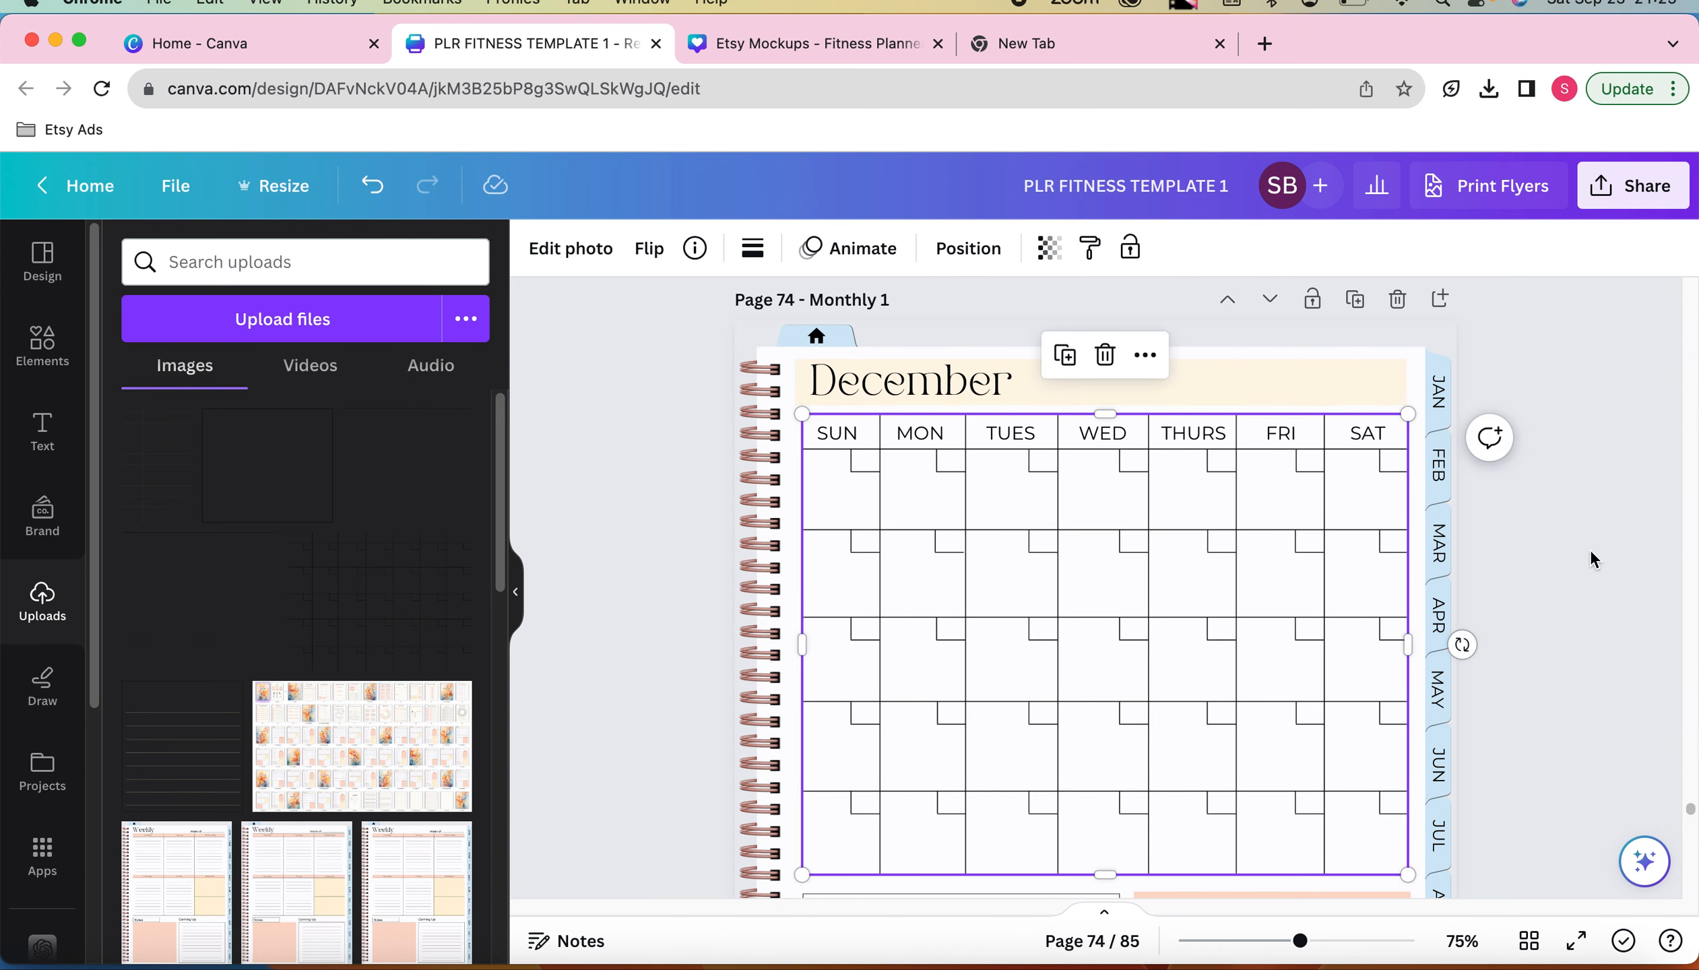
pyautogui.scroll(-10, 1590, 549)
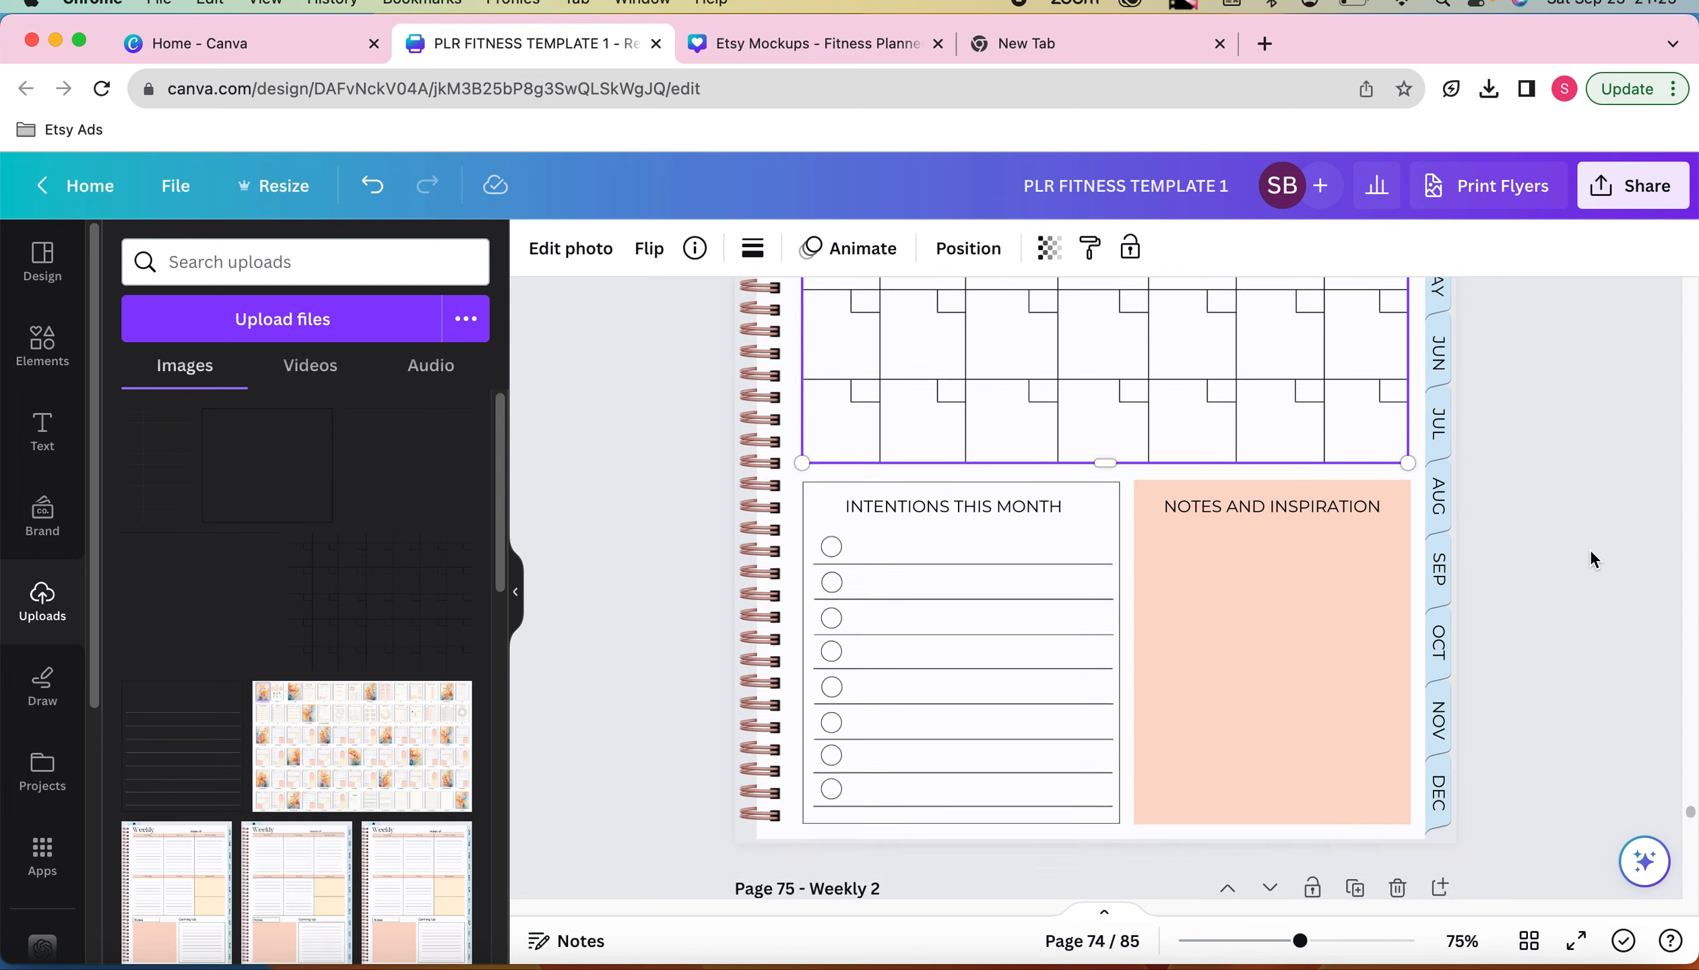
pyautogui.scroll(-3, 1590, 550)
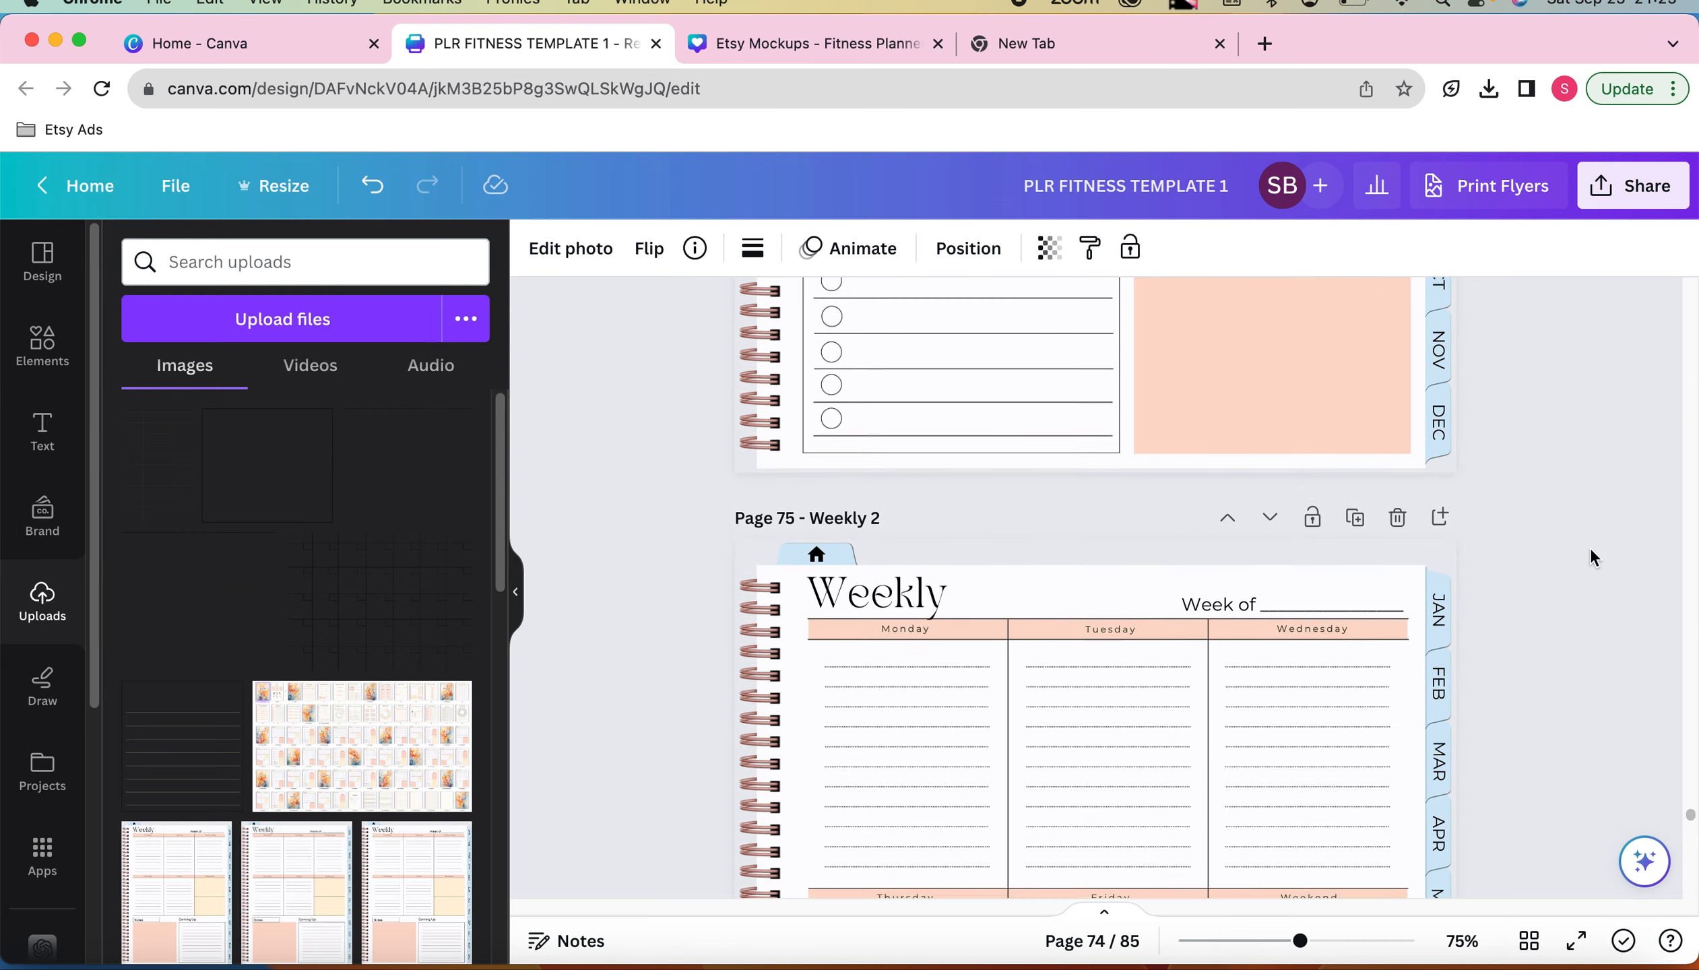
pyautogui.scroll(-15, 1590, 550)
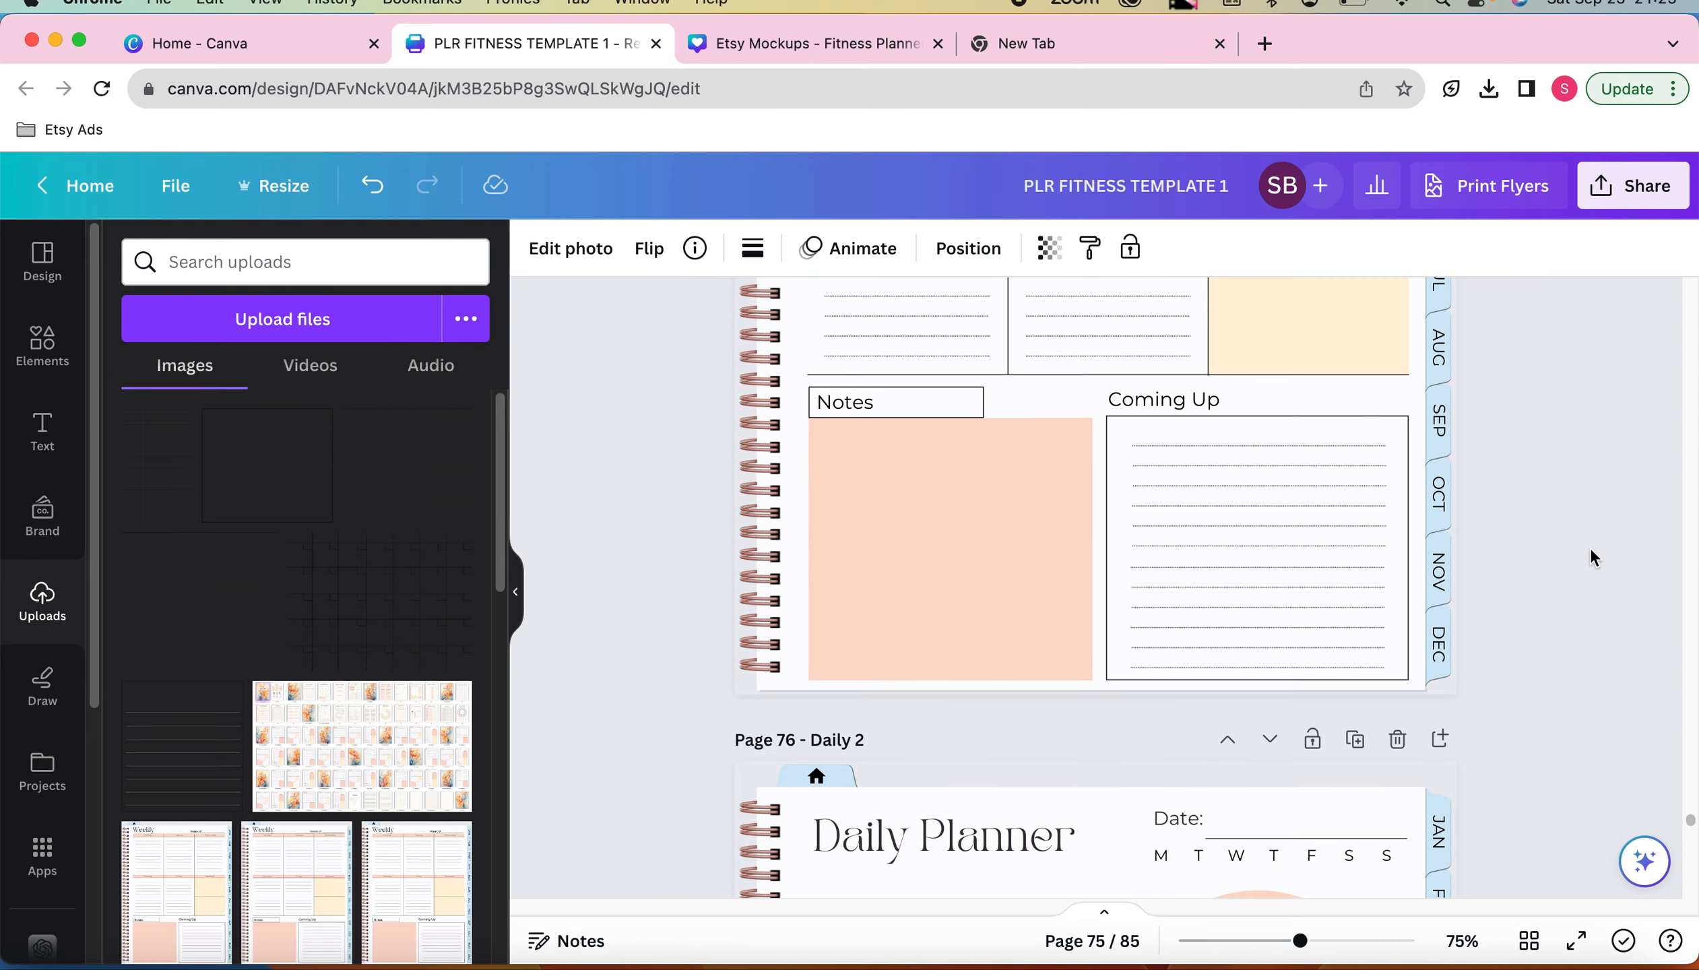
pyautogui.scroll(-8, 1590, 549)
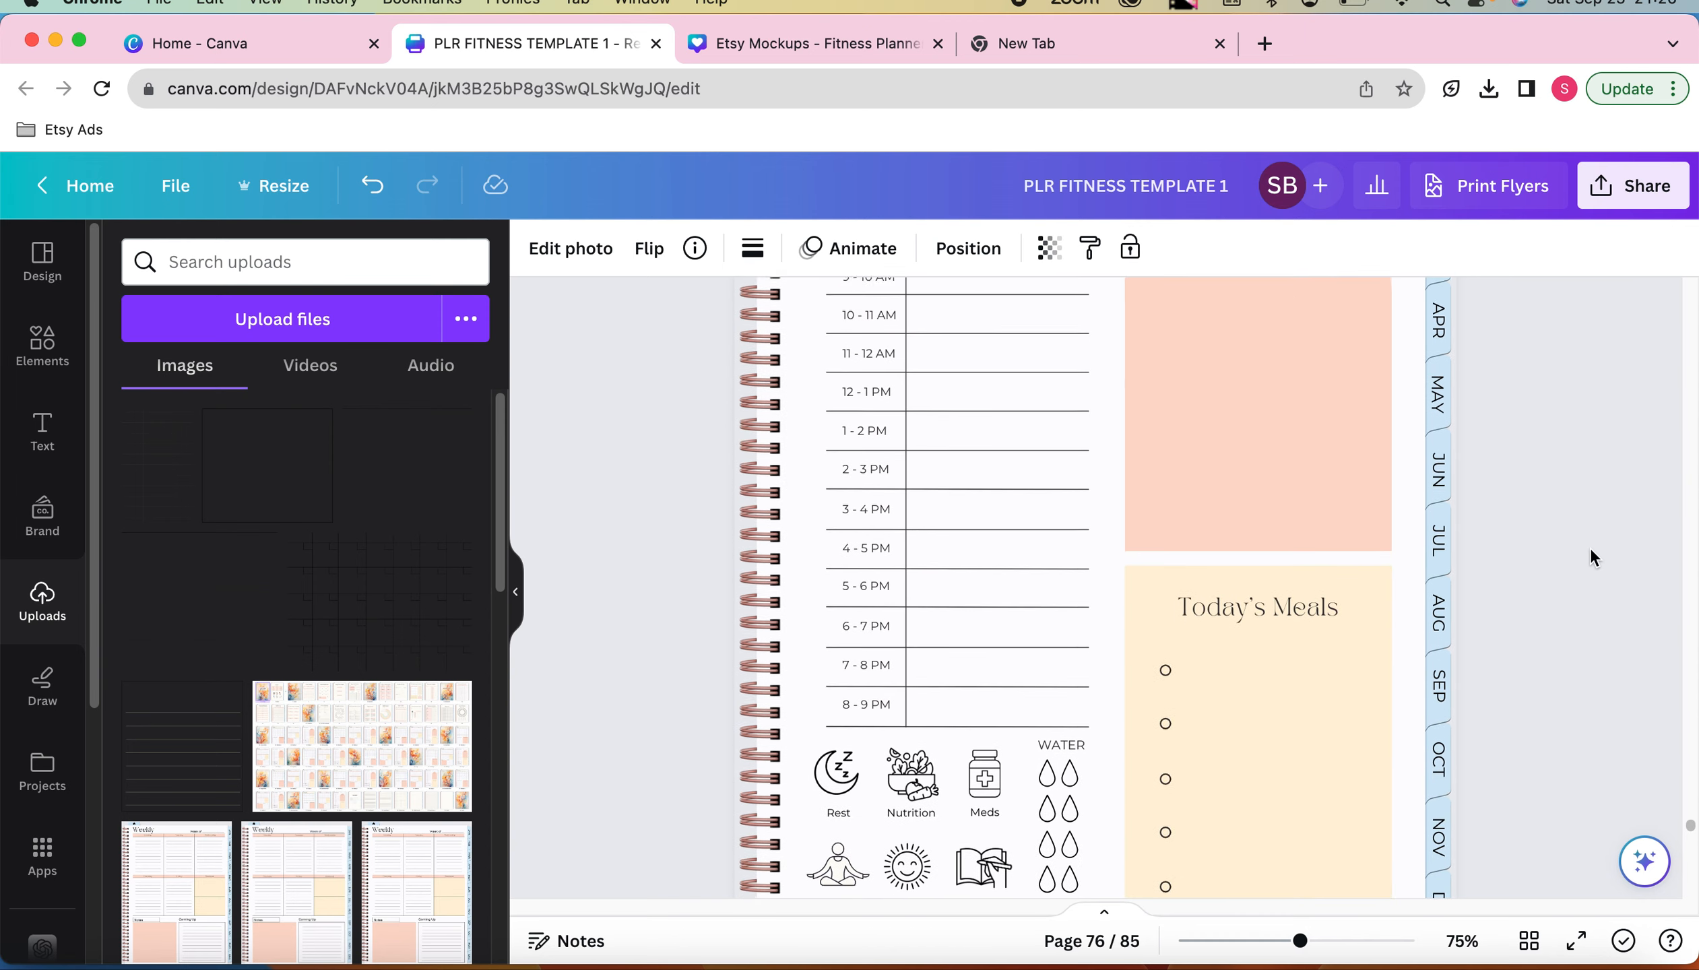
# Review the Daily 2 schedule table, the Weekly 2 day table and the preceding December pages for layout problems
pyautogui.scroll(3, 1589, 549)
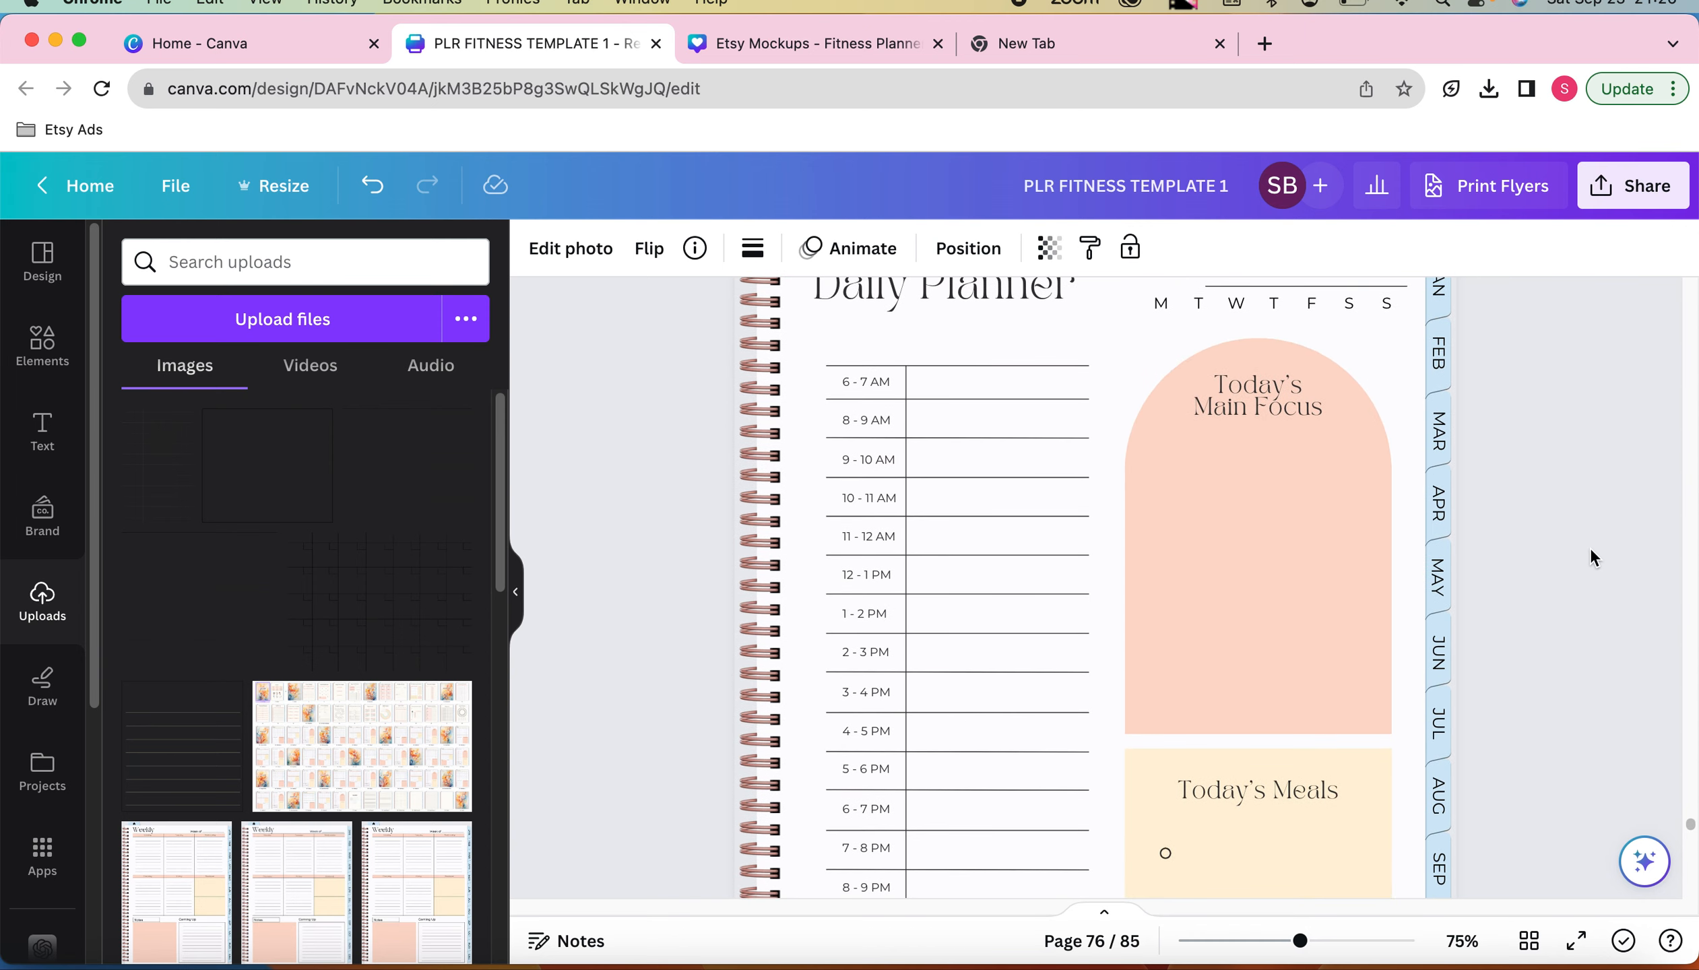
pyautogui.scroll(-2, 1590, 547)
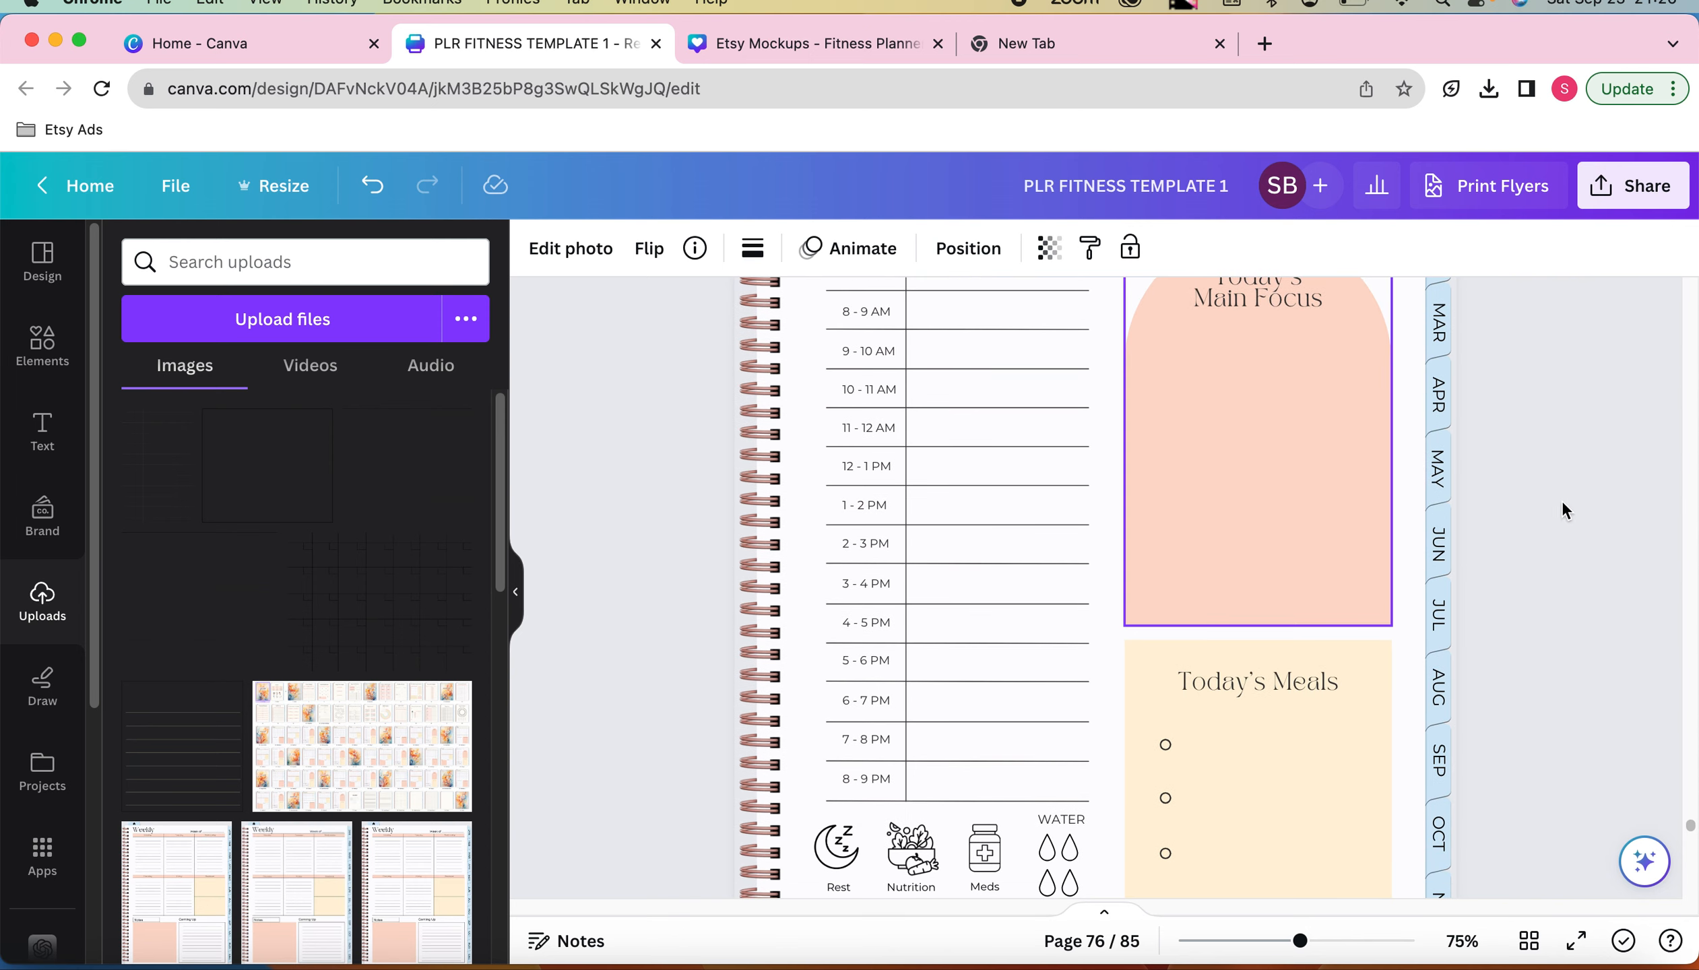
pyautogui.scroll(1, 1579, 502)
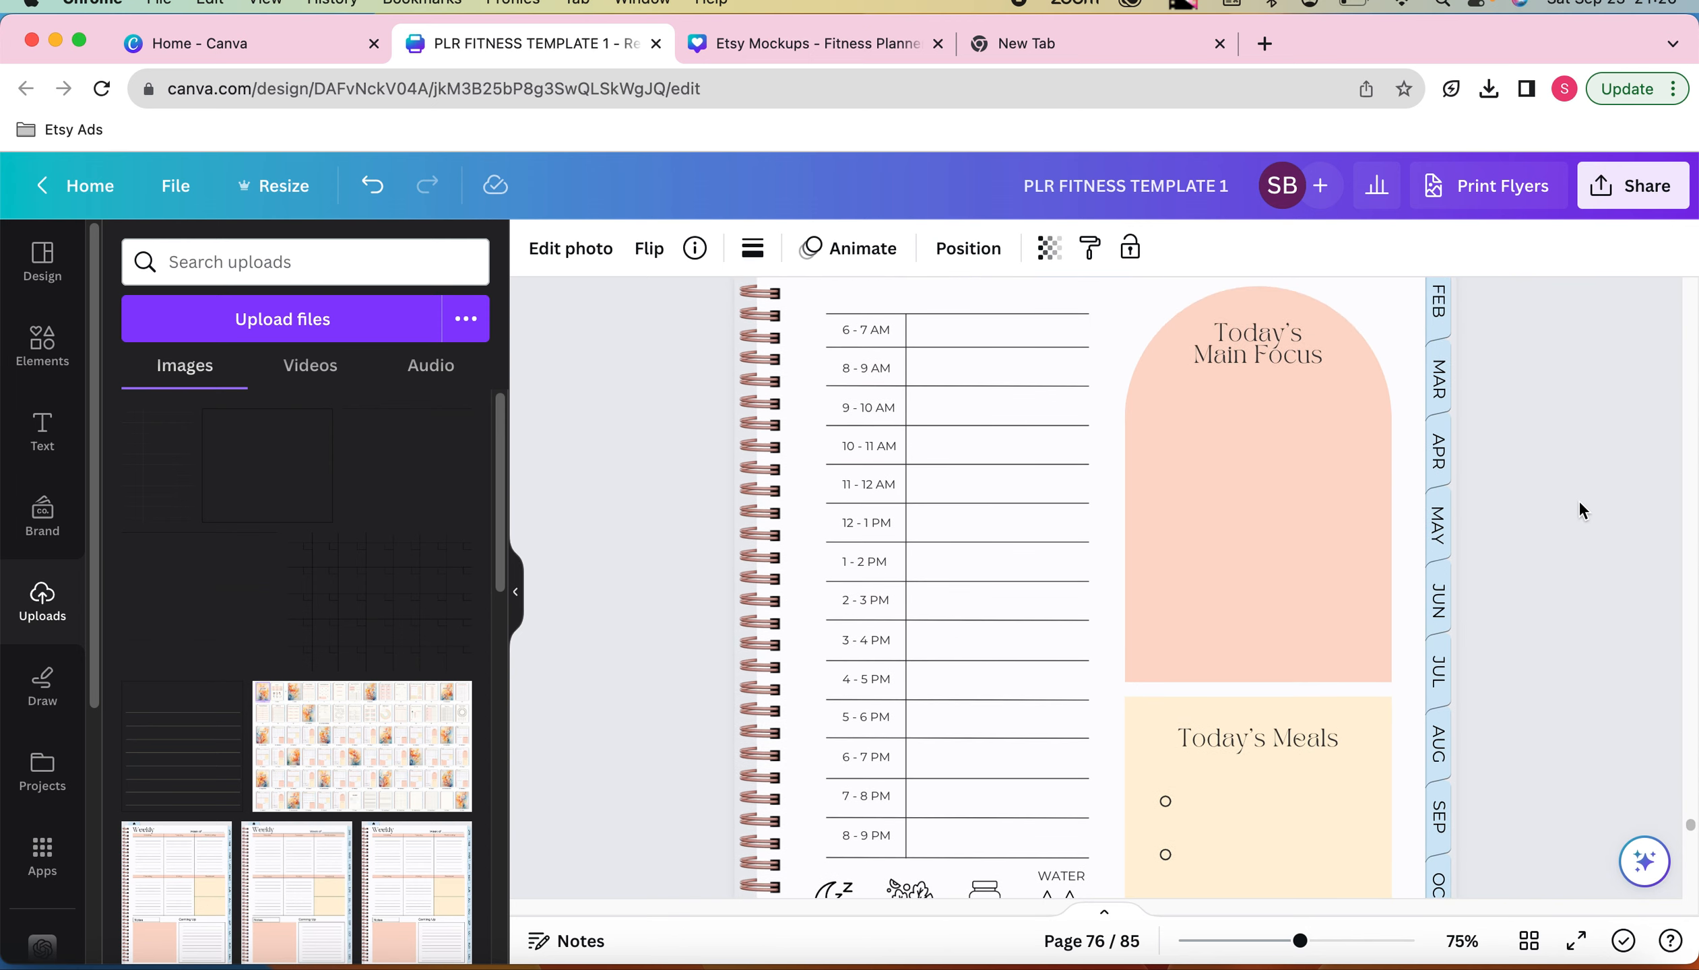
pyautogui.scroll(8, 1580, 503)
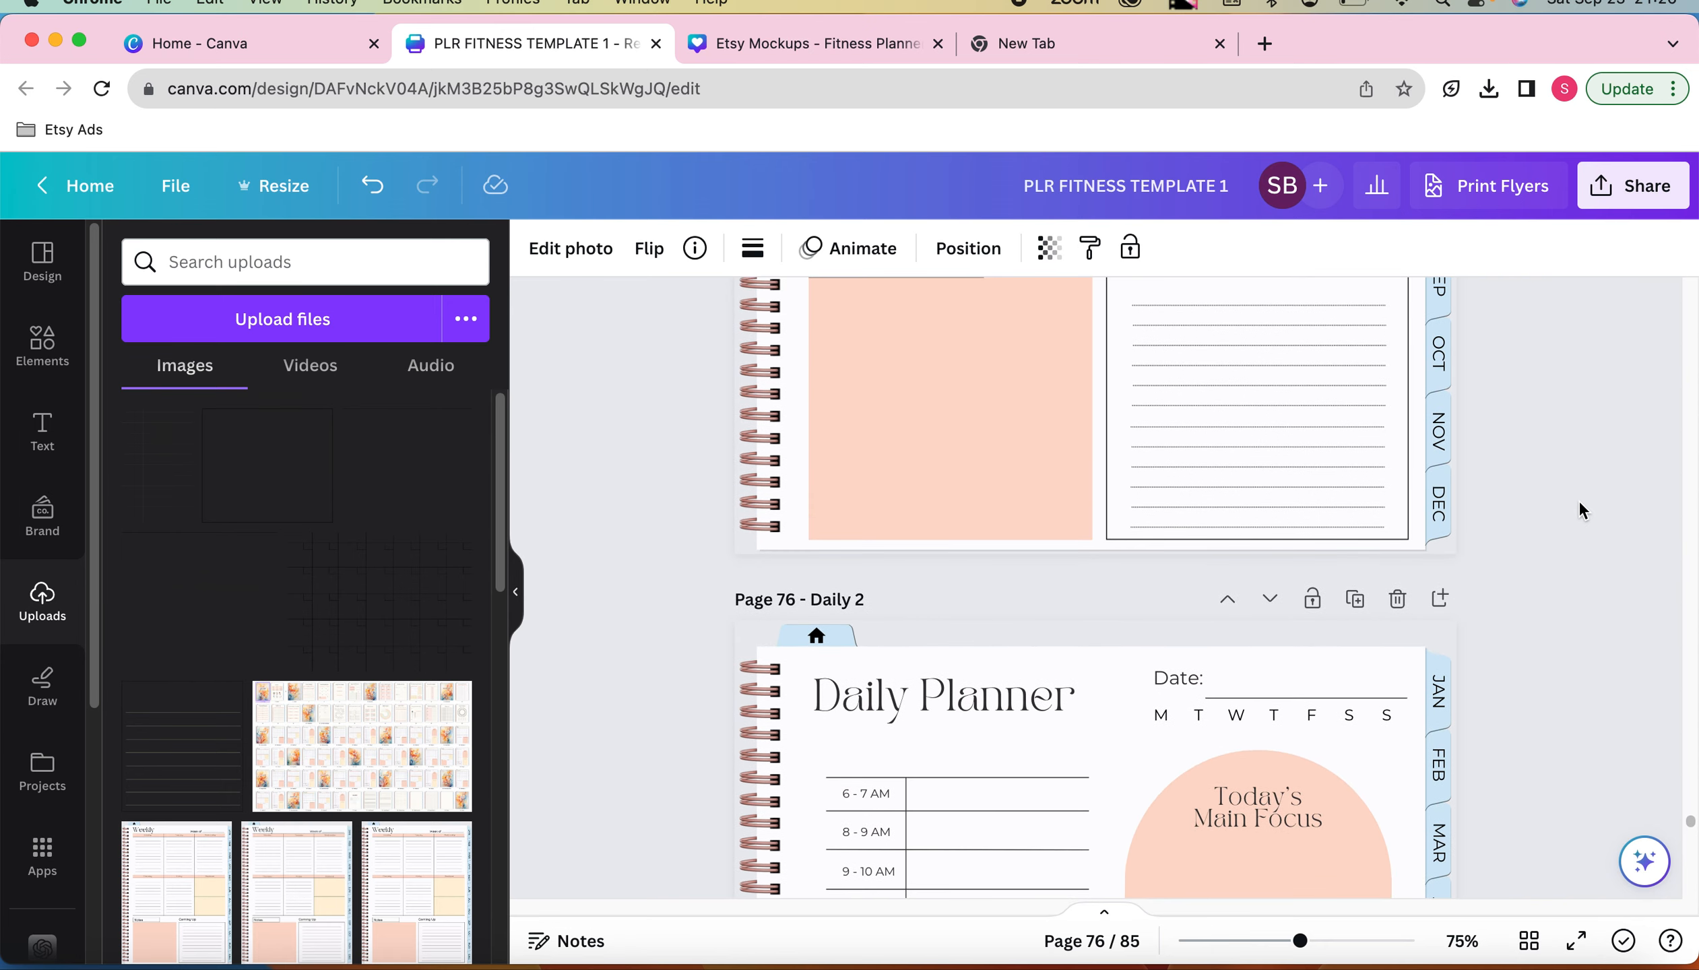
pyautogui.scroll(20, 1581, 509)
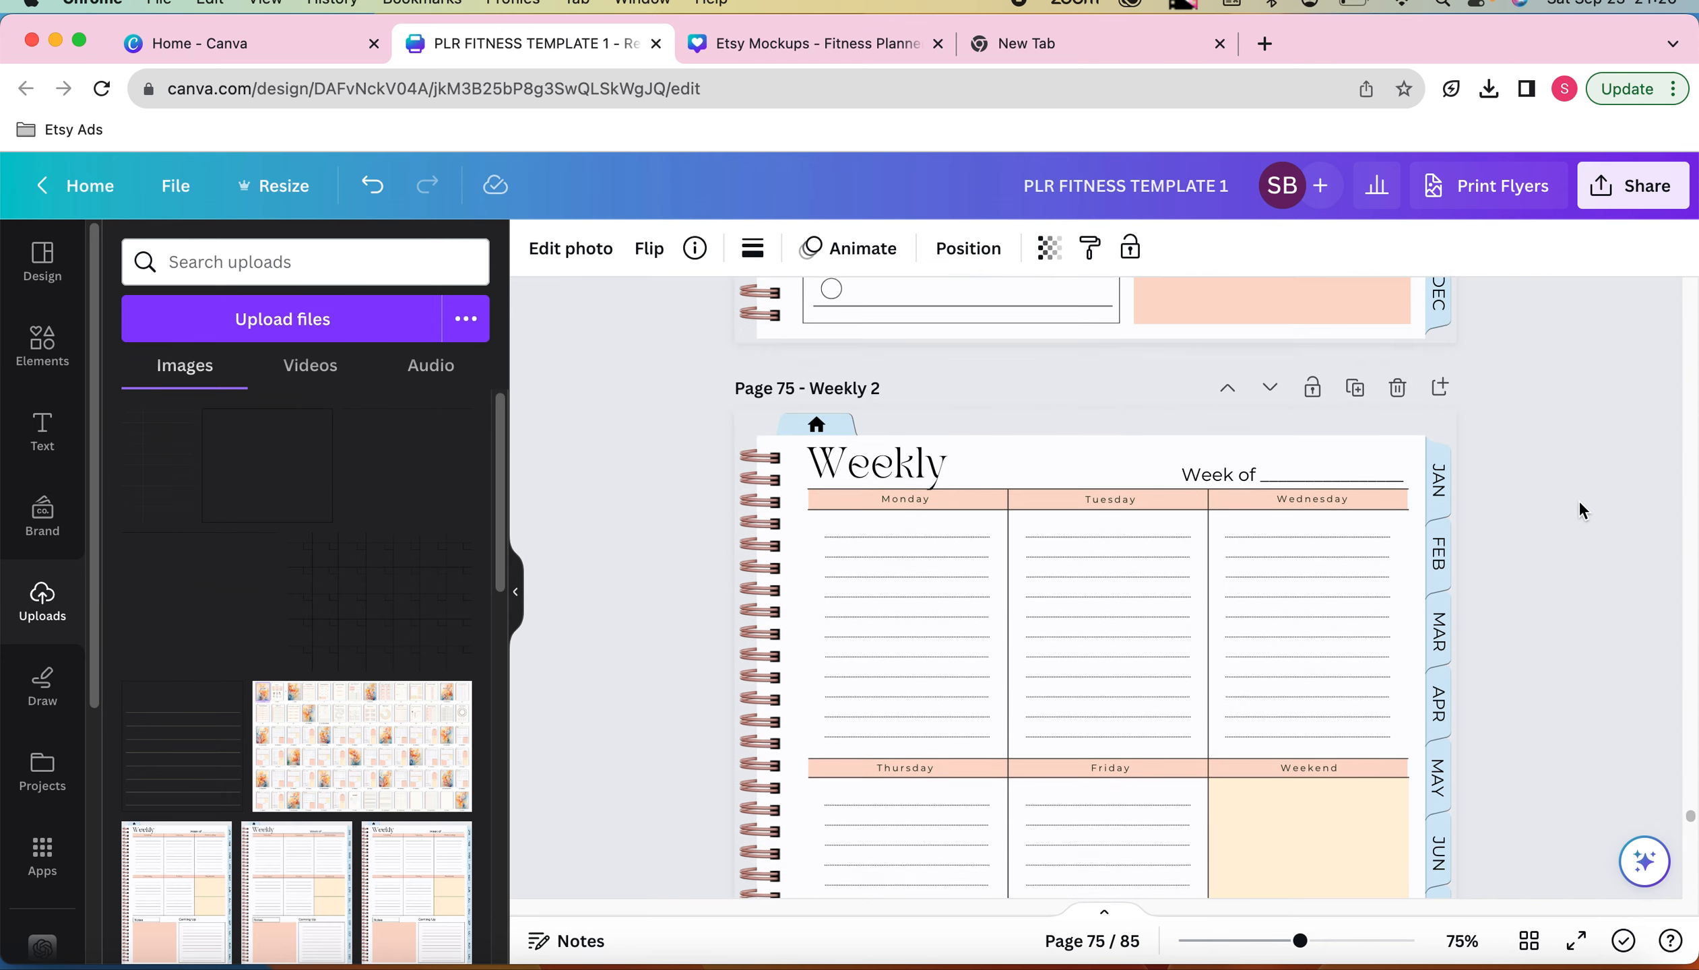
pyautogui.scroll(15, 1580, 503)
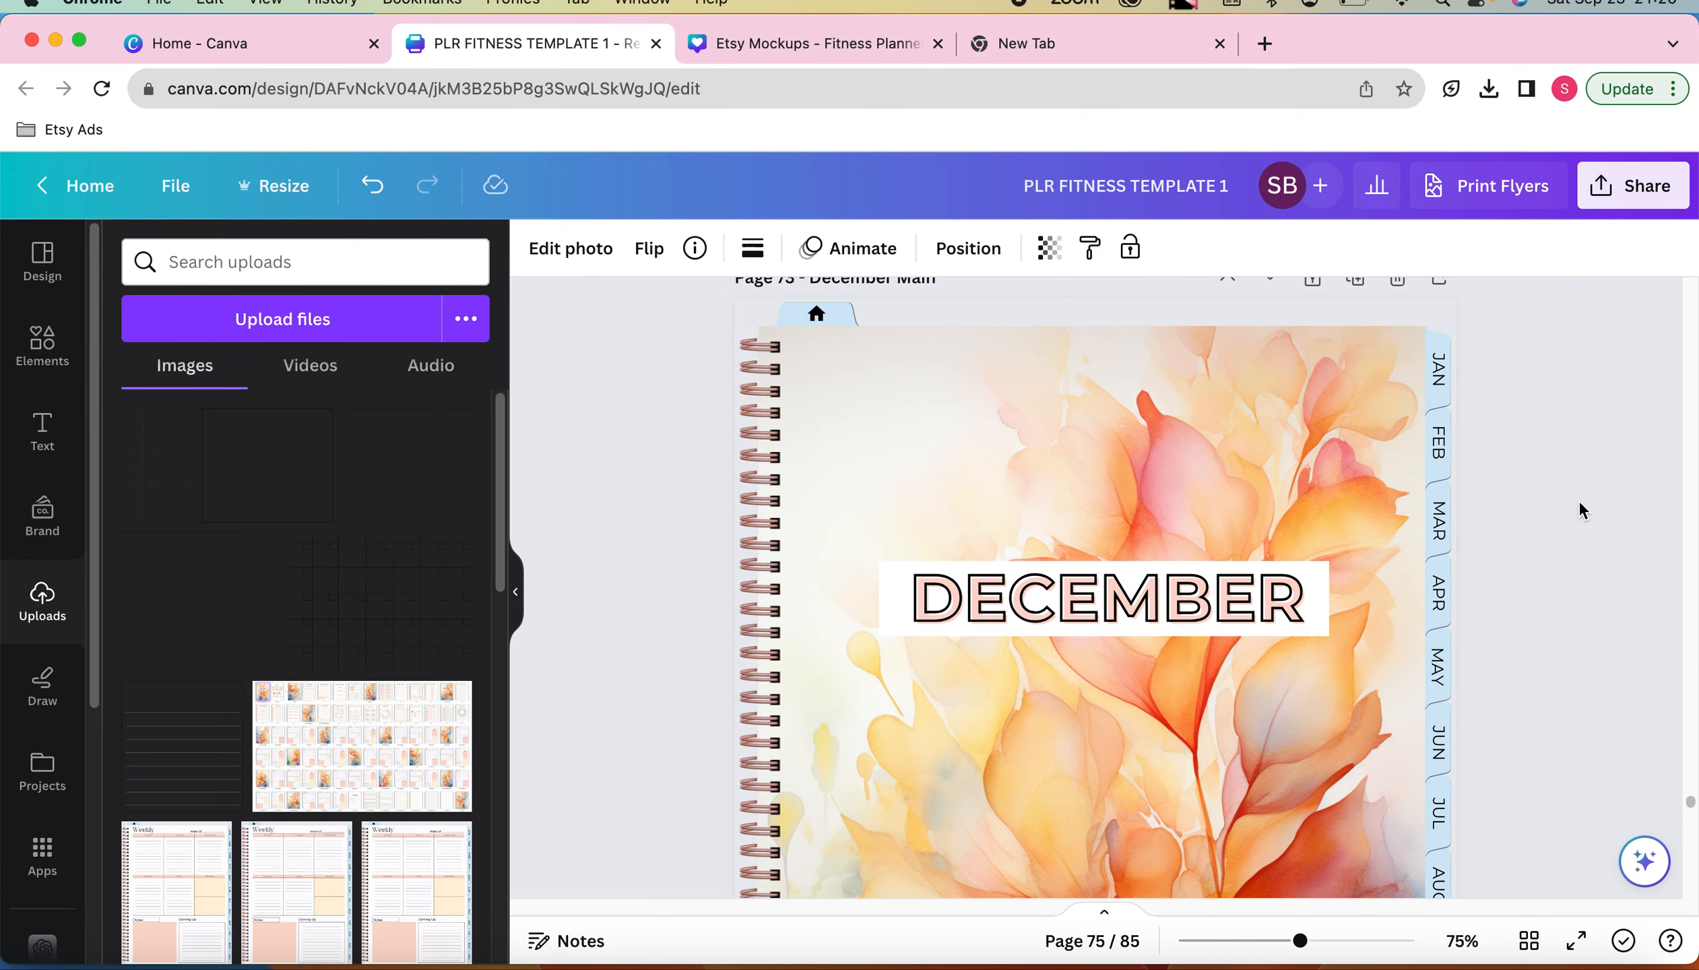
# Find the Lined Paper 2 page in the overview of all pages and open it for editing
pyautogui.click(1529, 944)
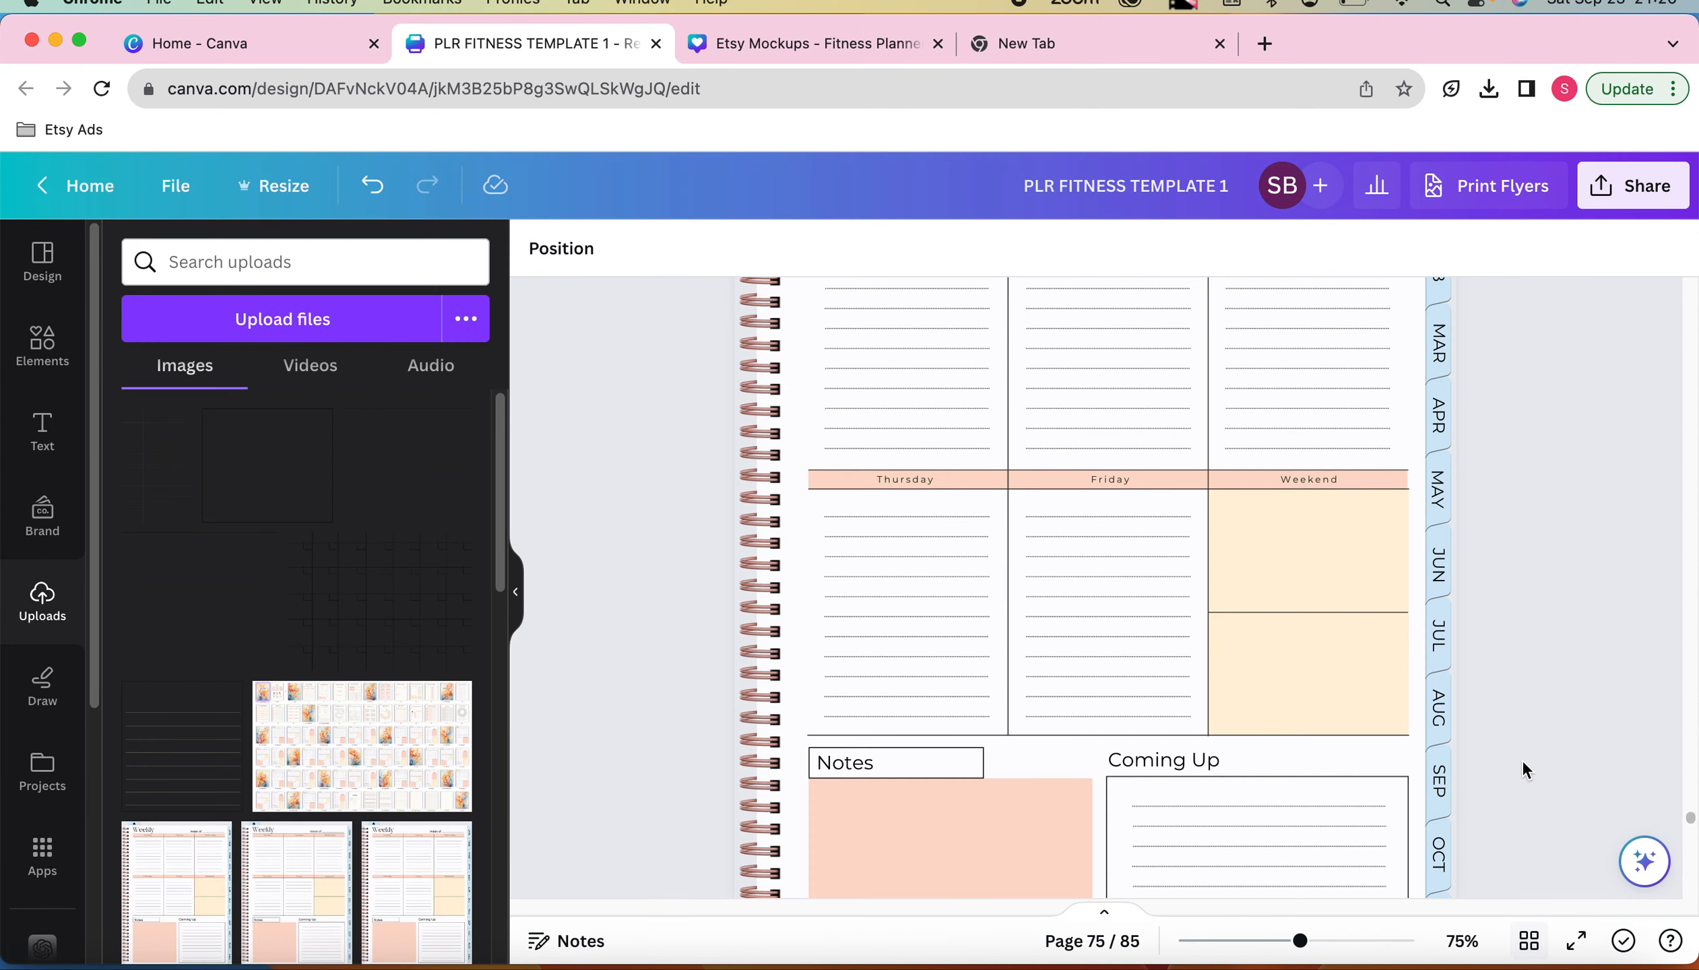
pyautogui.click(1529, 941)
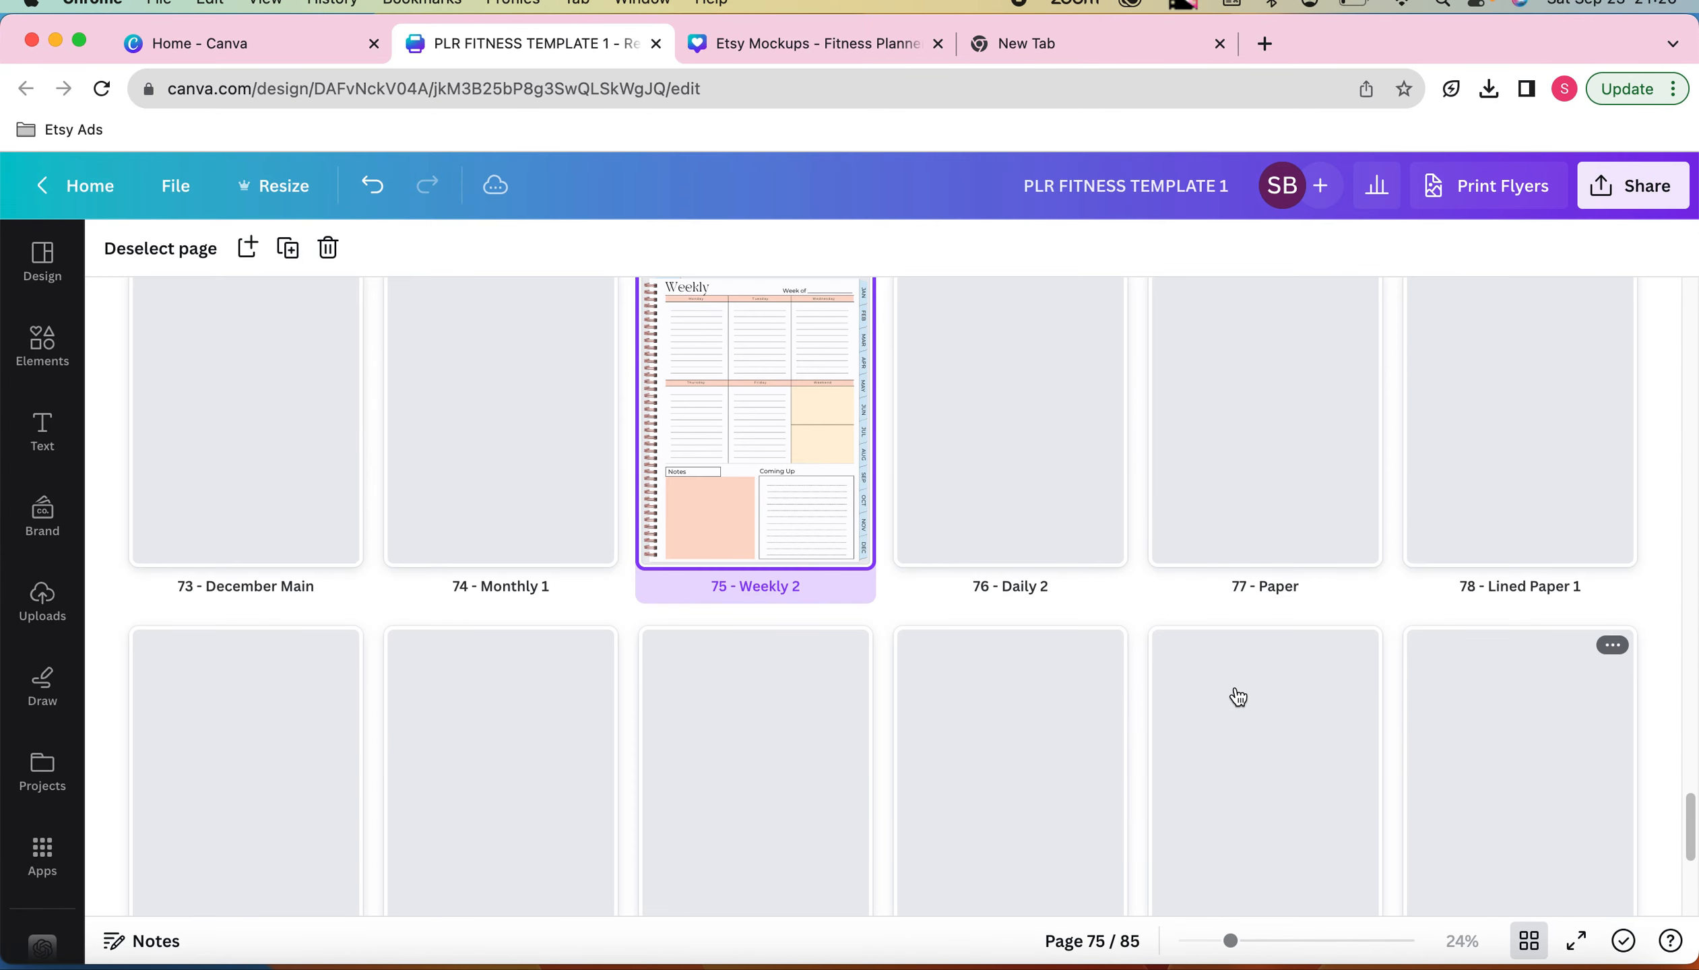
pyautogui.scroll(-5, 1236, 694)
pyautogui.scroll(2, 1236, 694)
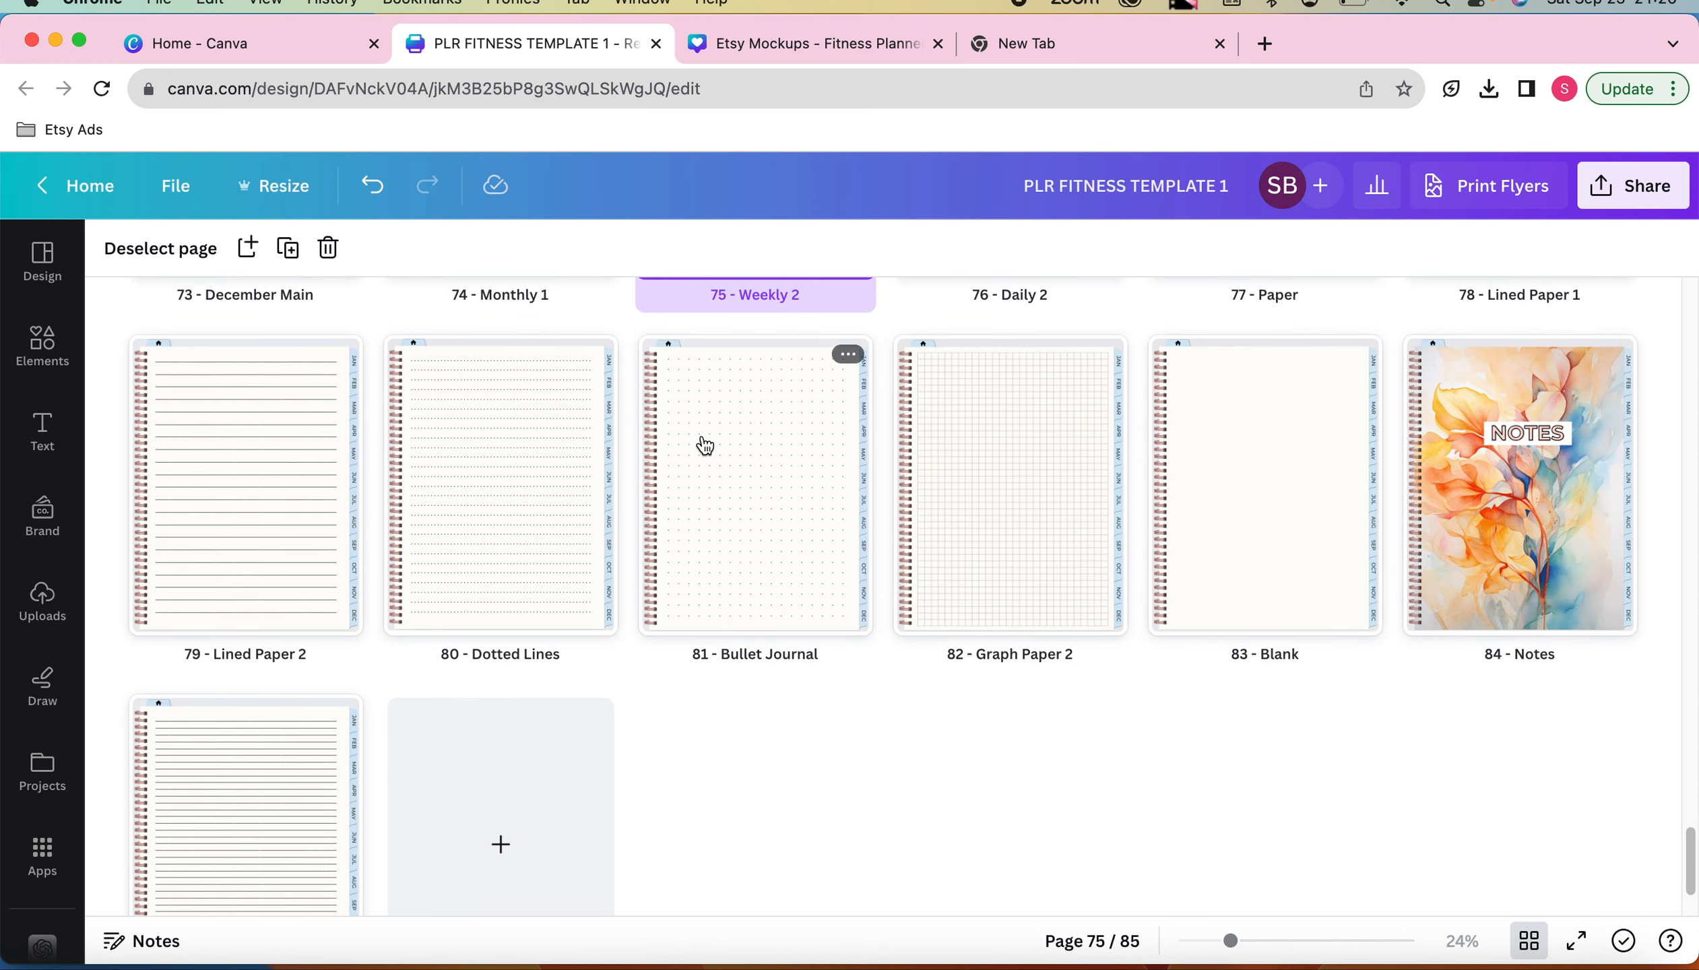
pyautogui.doubleClick(308, 465)
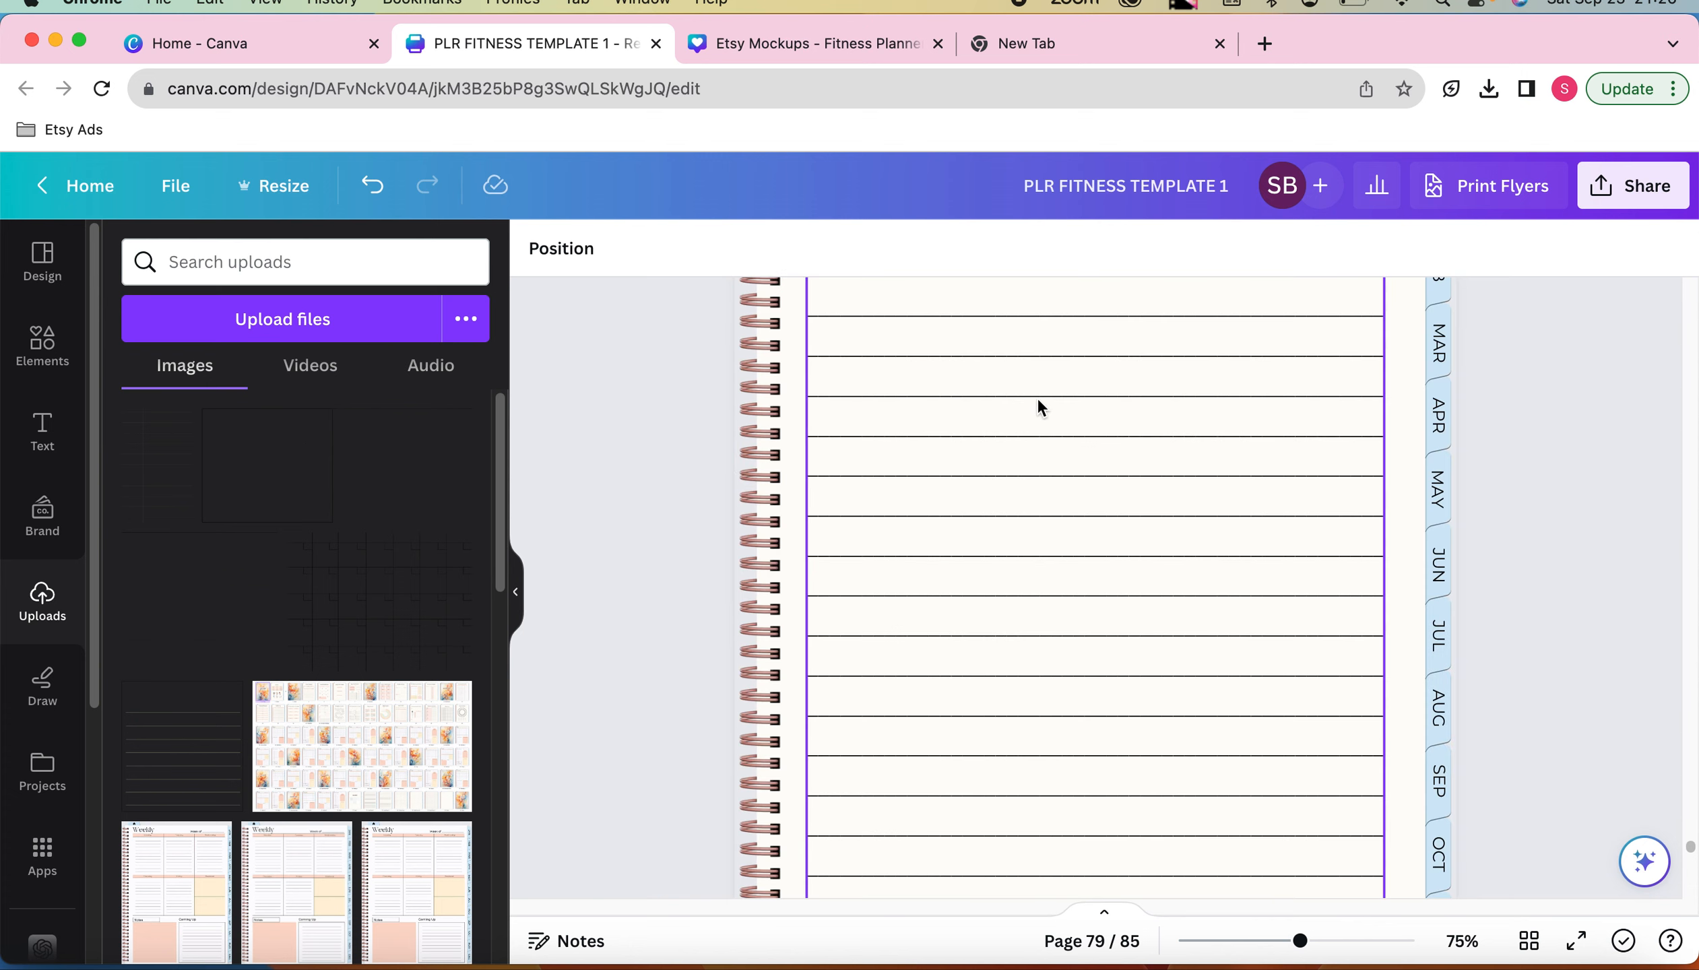
# Inspect the ruled-line text box on the Lined Paper 2 page by selecting it and part of its text
pyautogui.scroll(2, 1038, 405)
pyautogui.click(1033, 464)
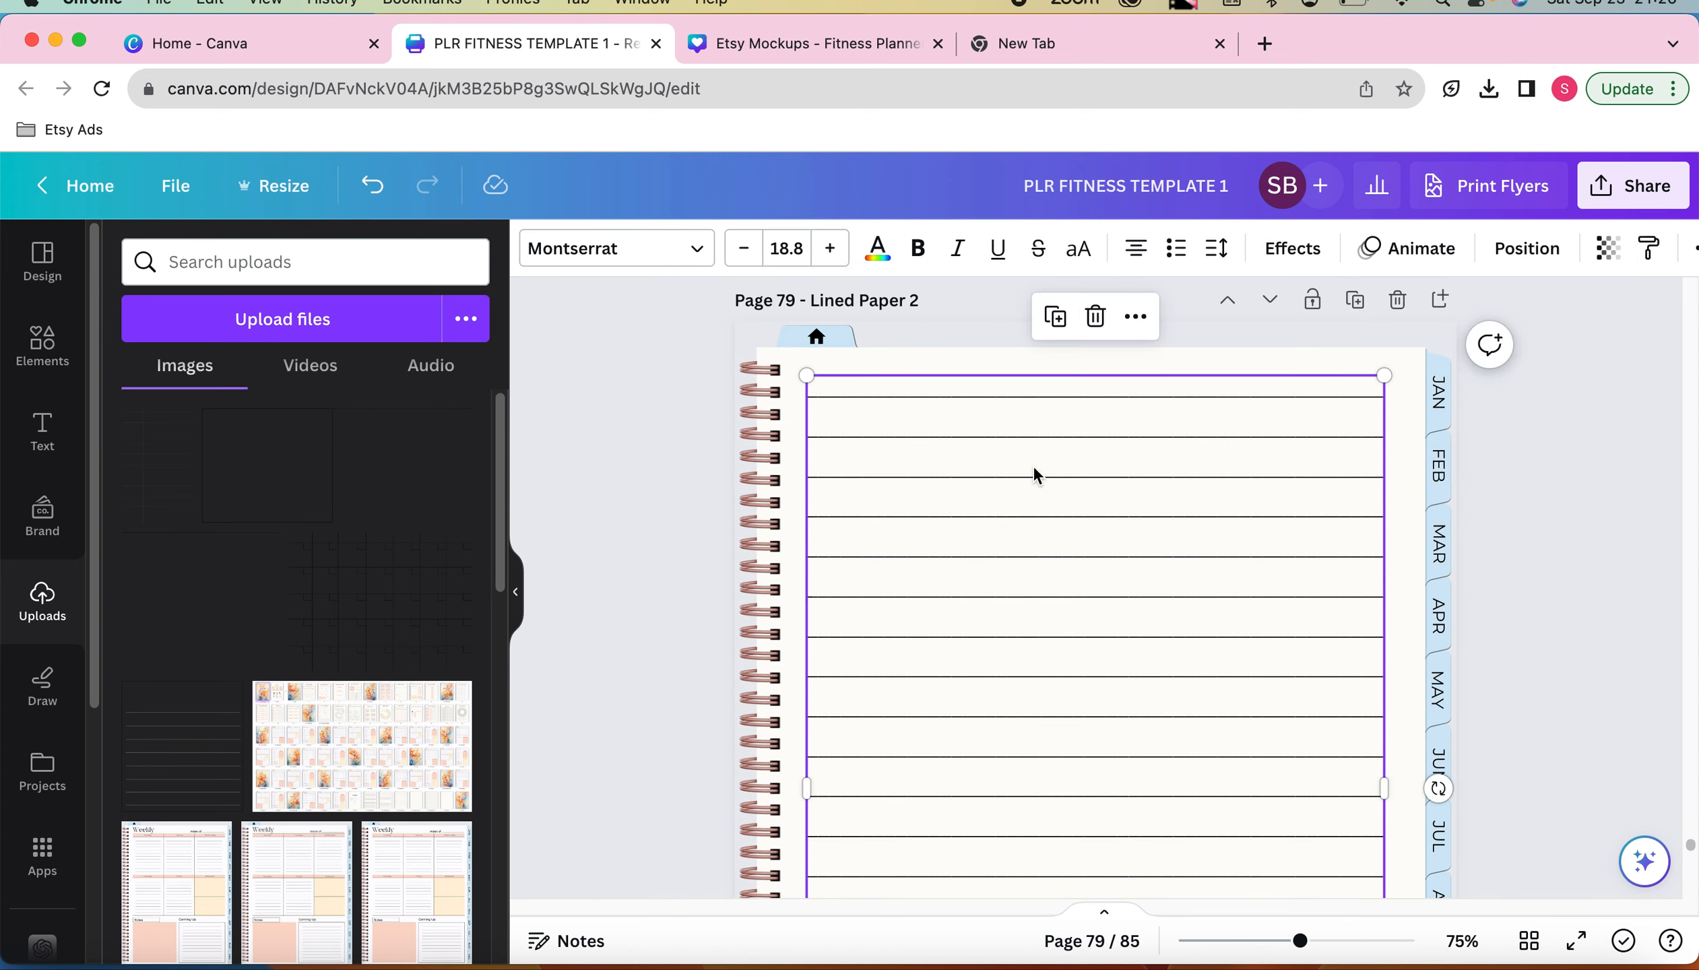
pyautogui.click(1072, 465)
pyautogui.click(1124, 469)
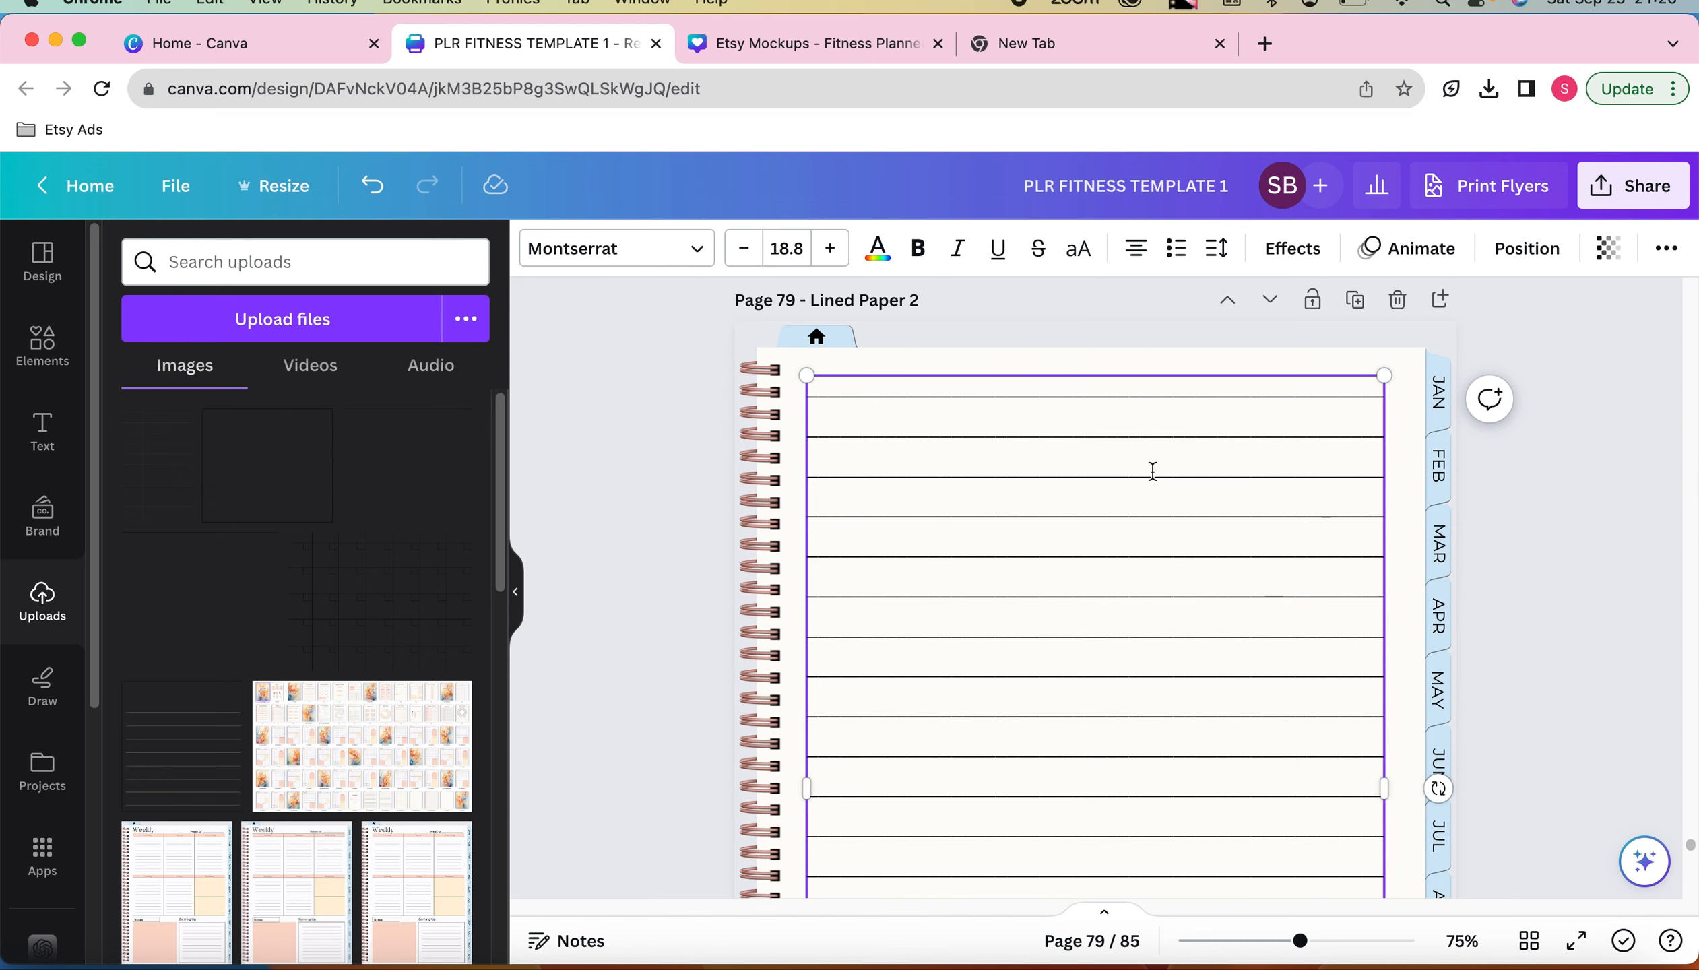
pyautogui.moveTo(1259, 467); pyautogui.dragTo(1055, 461)
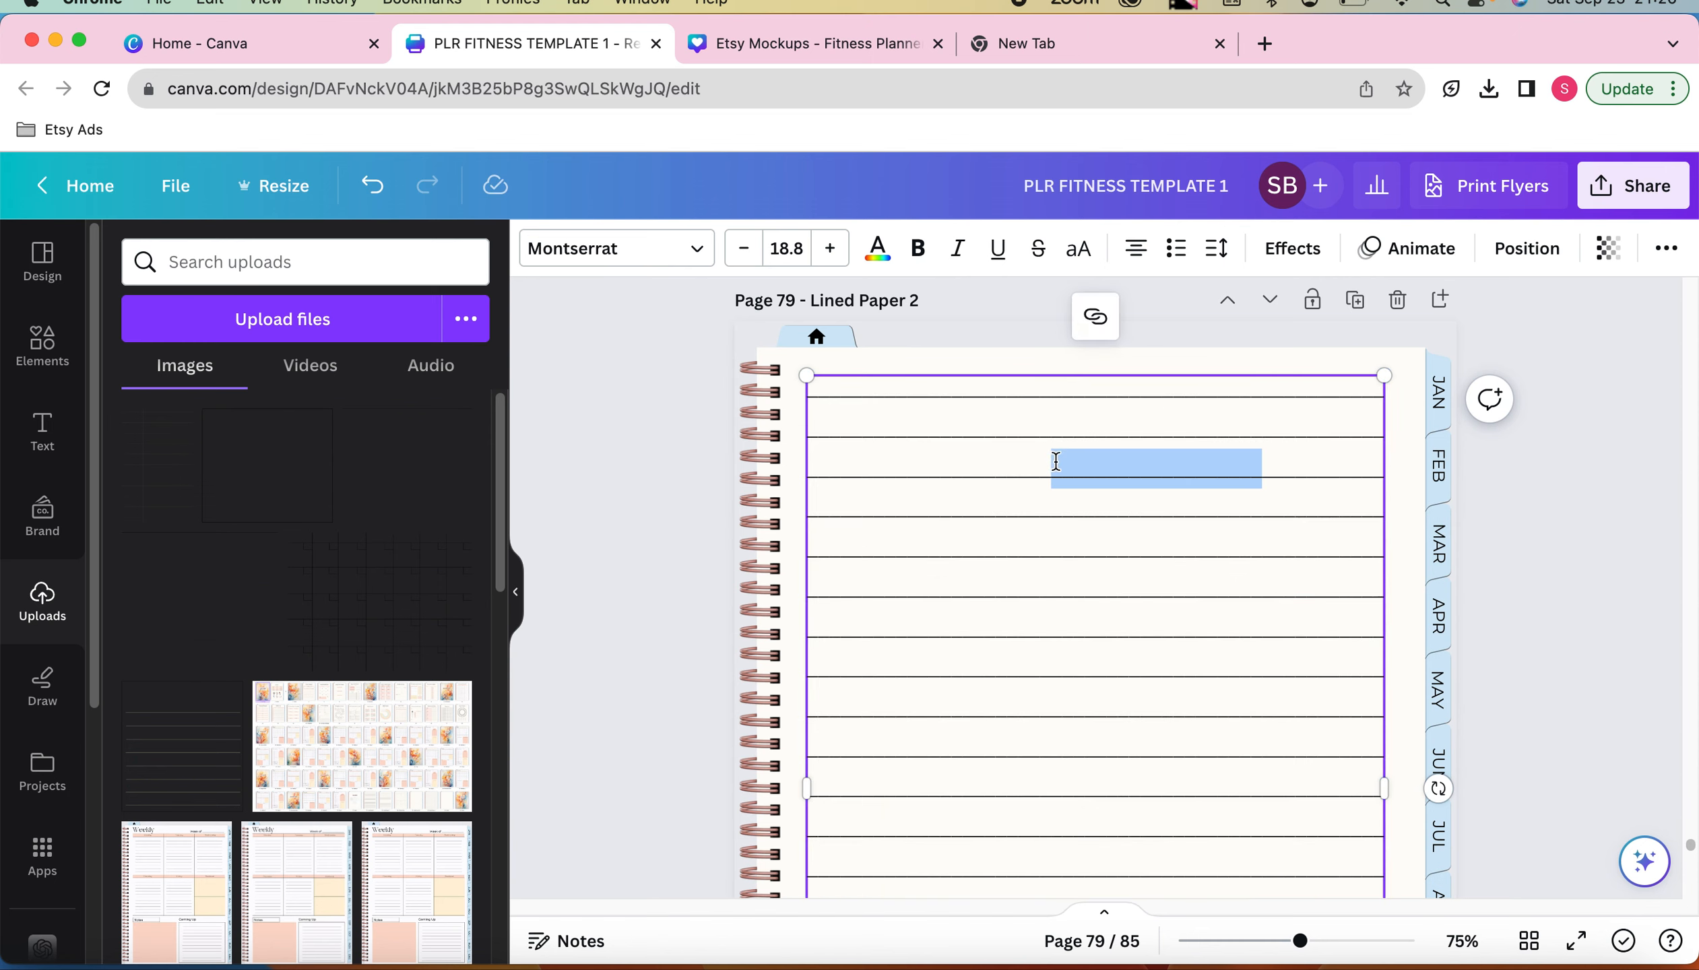
pyautogui.click(1638, 522)
# Inspect the dotted-line element on the Dotted Lines page
pyautogui.scroll(-10, 1637, 522)
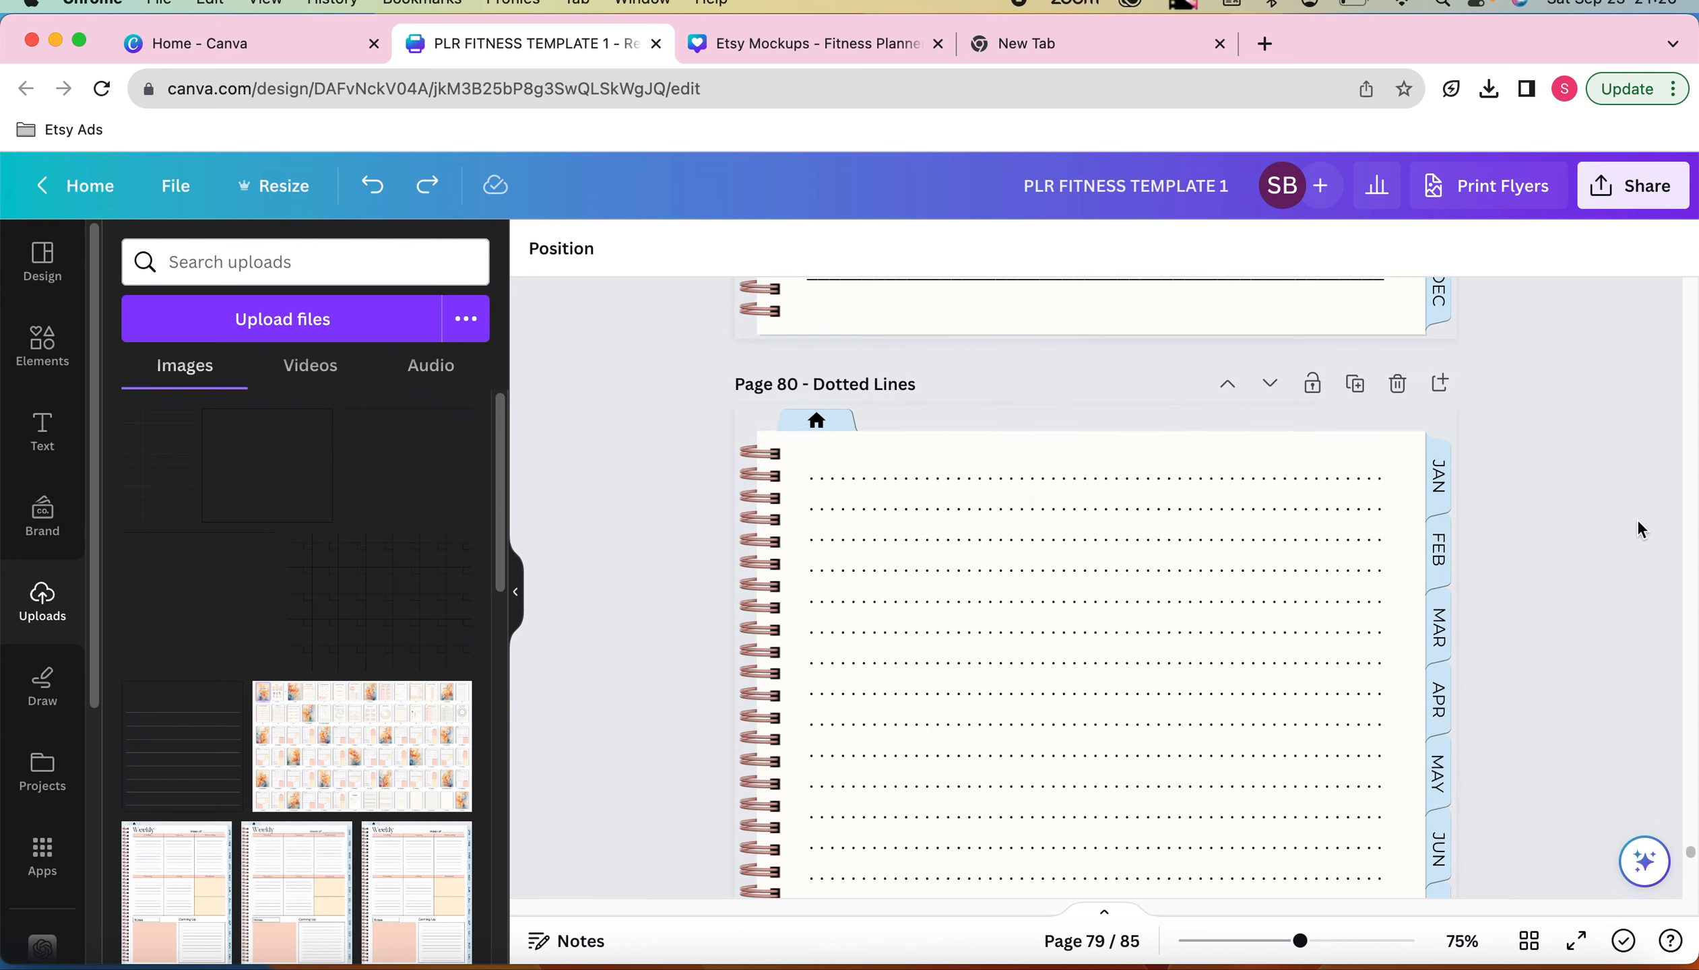
pyautogui.scroll(-5, 1636, 519)
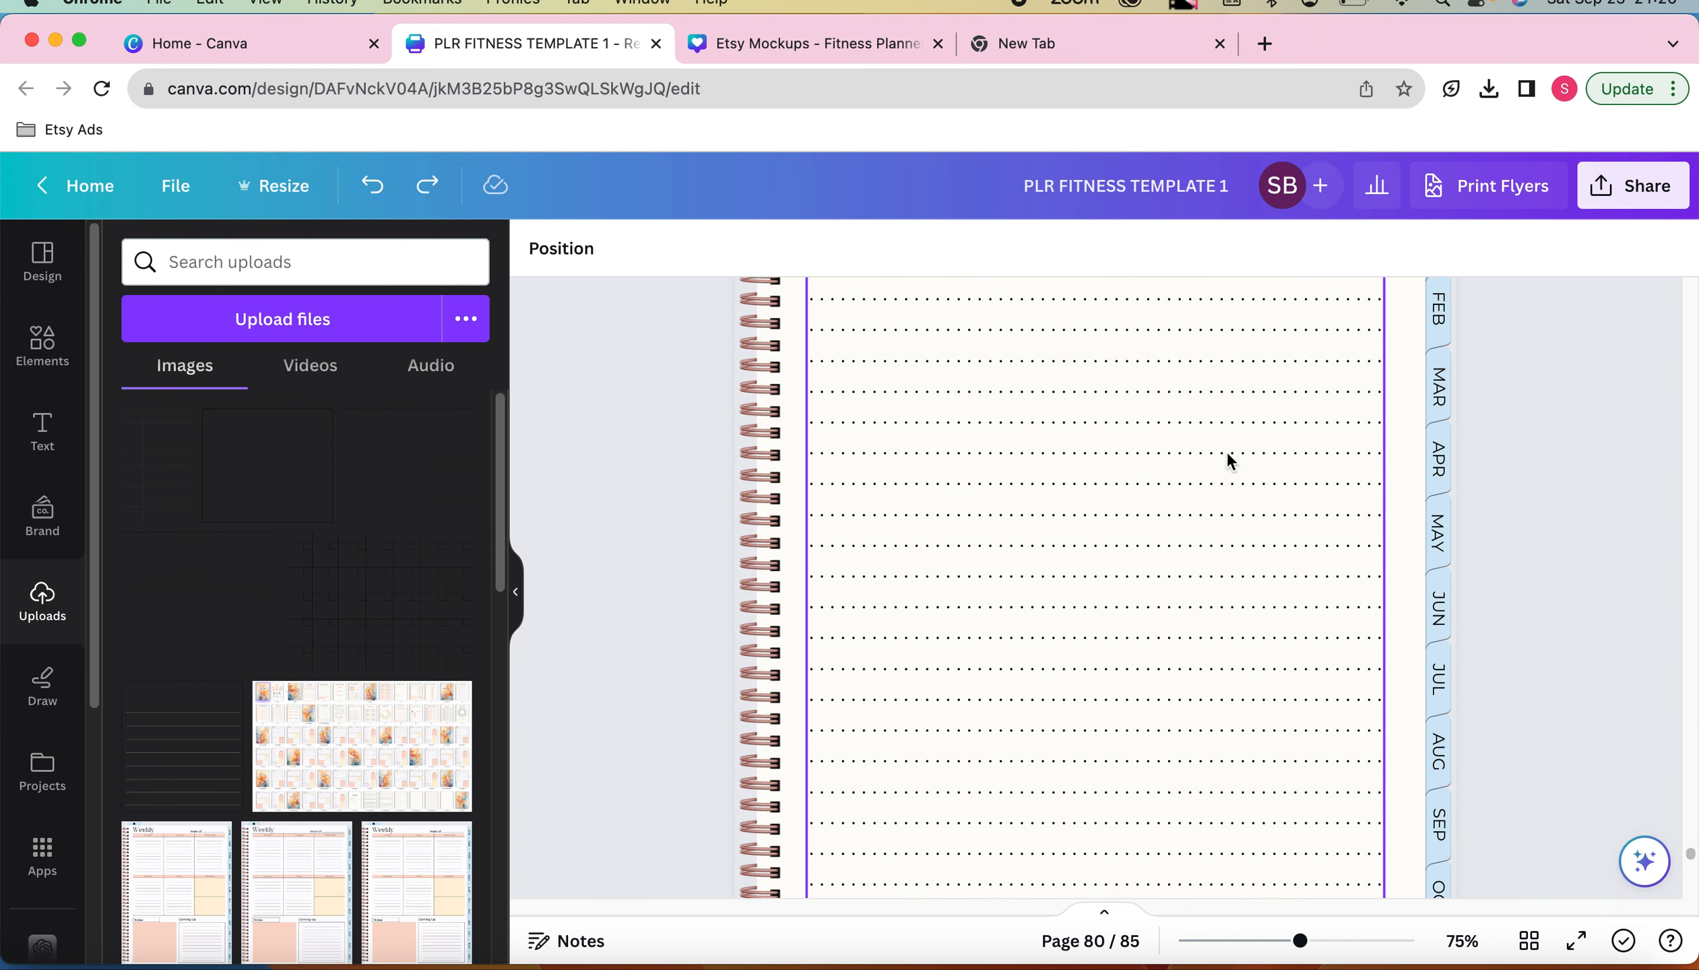
pyautogui.click(1226, 456)
pyautogui.click(1608, 507)
# Try moving the grid on the Graph Paper 2 page, and undo the move
pyautogui.scroll(-10, 1605, 506)
pyautogui.scroll(-5, 1605, 507)
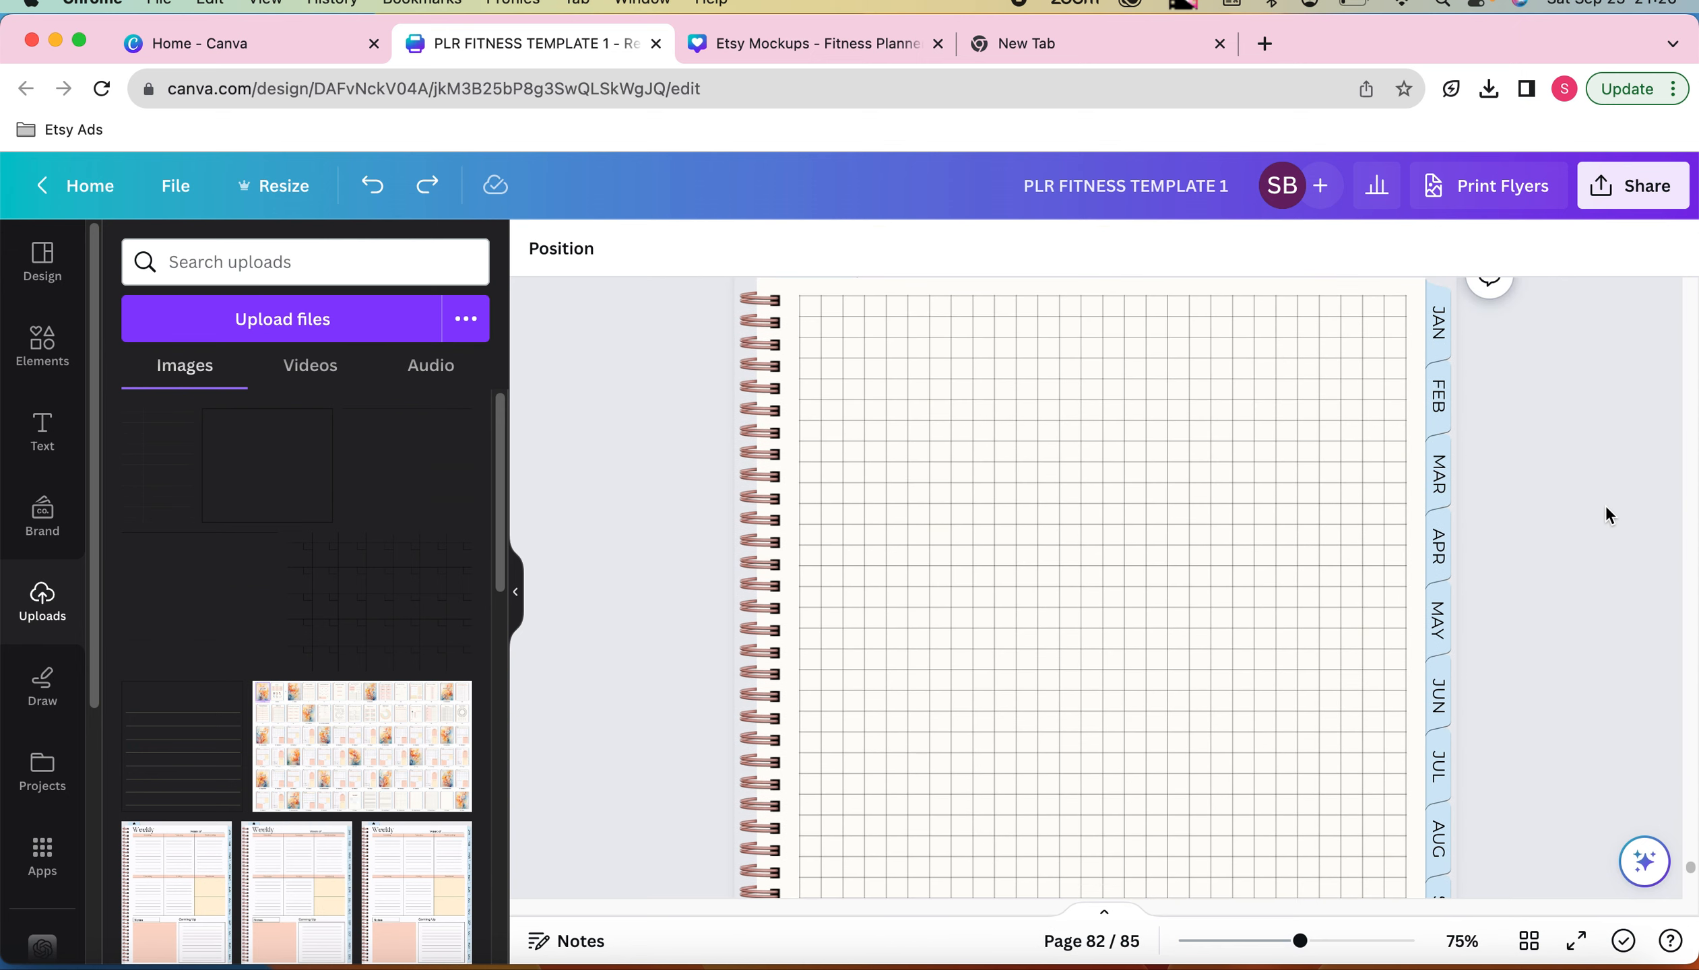
pyautogui.click(1090, 549)
pyautogui.moveTo(1004, 487); pyautogui.dragTo(1071, 488)
pyautogui.press('super+z')
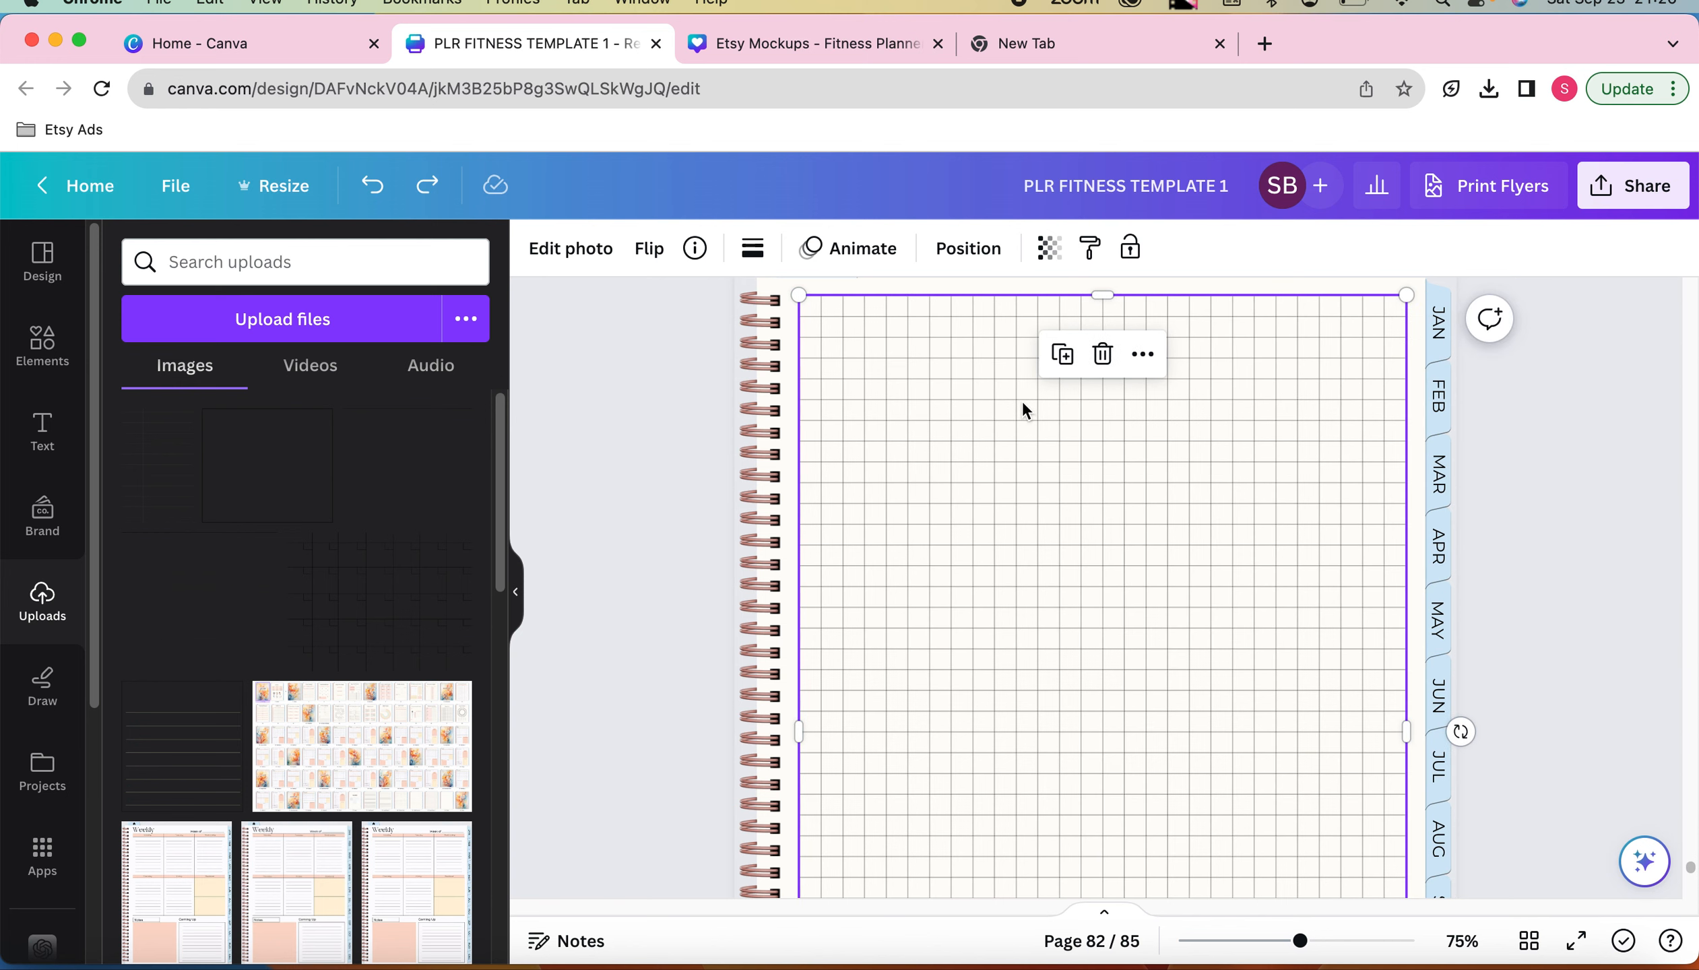
# Inspect the grid image on the Graph Paper 2 page and its fit within the page
pyautogui.doubleClick(1055, 434)
pyautogui.click(581, 379)
pyautogui.scroll(5, 1037, 511)
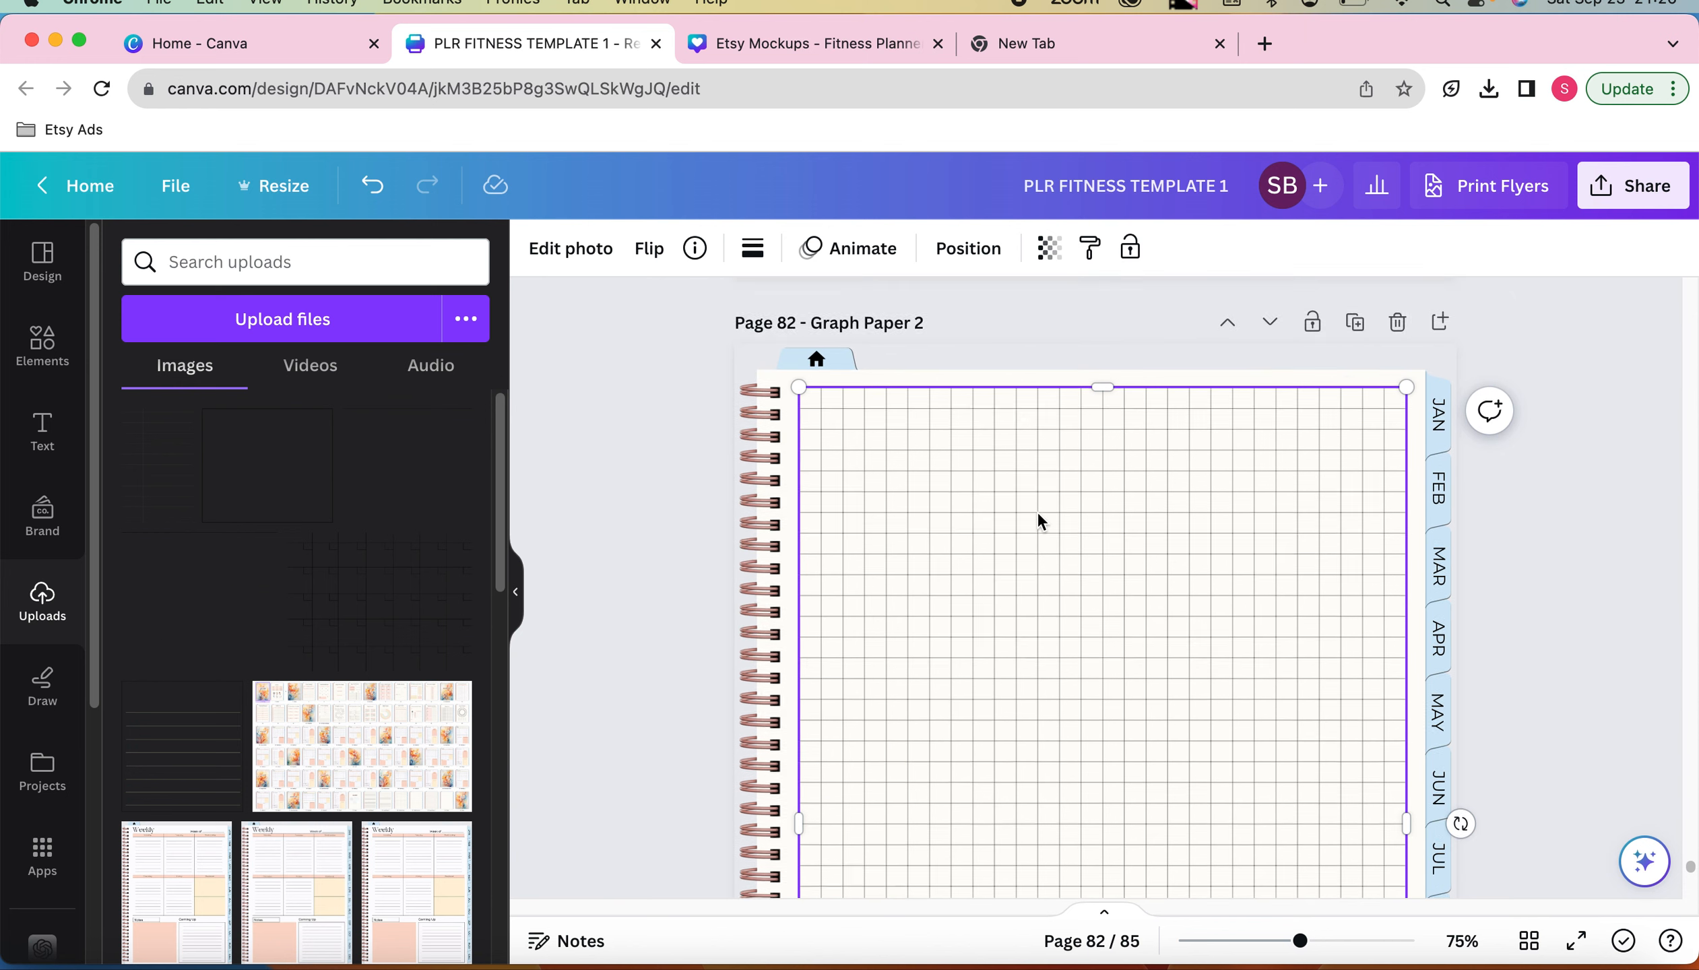
pyautogui.scroll(-5, 1037, 511)
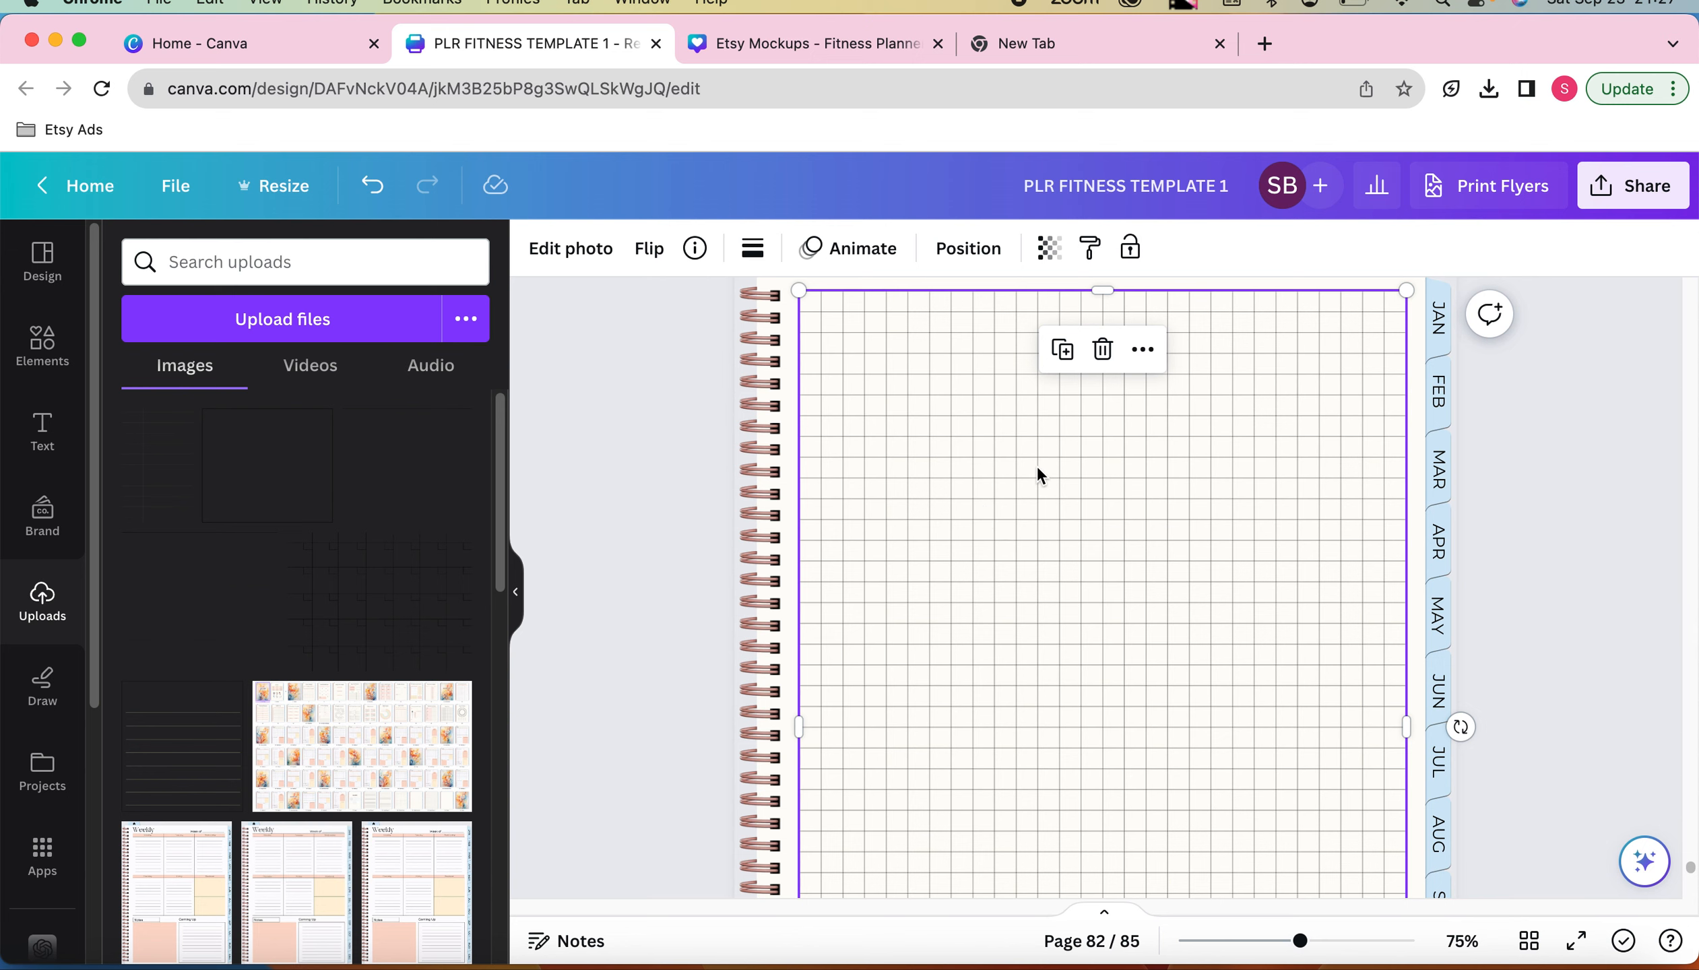
pyautogui.scroll(5, 1037, 468)
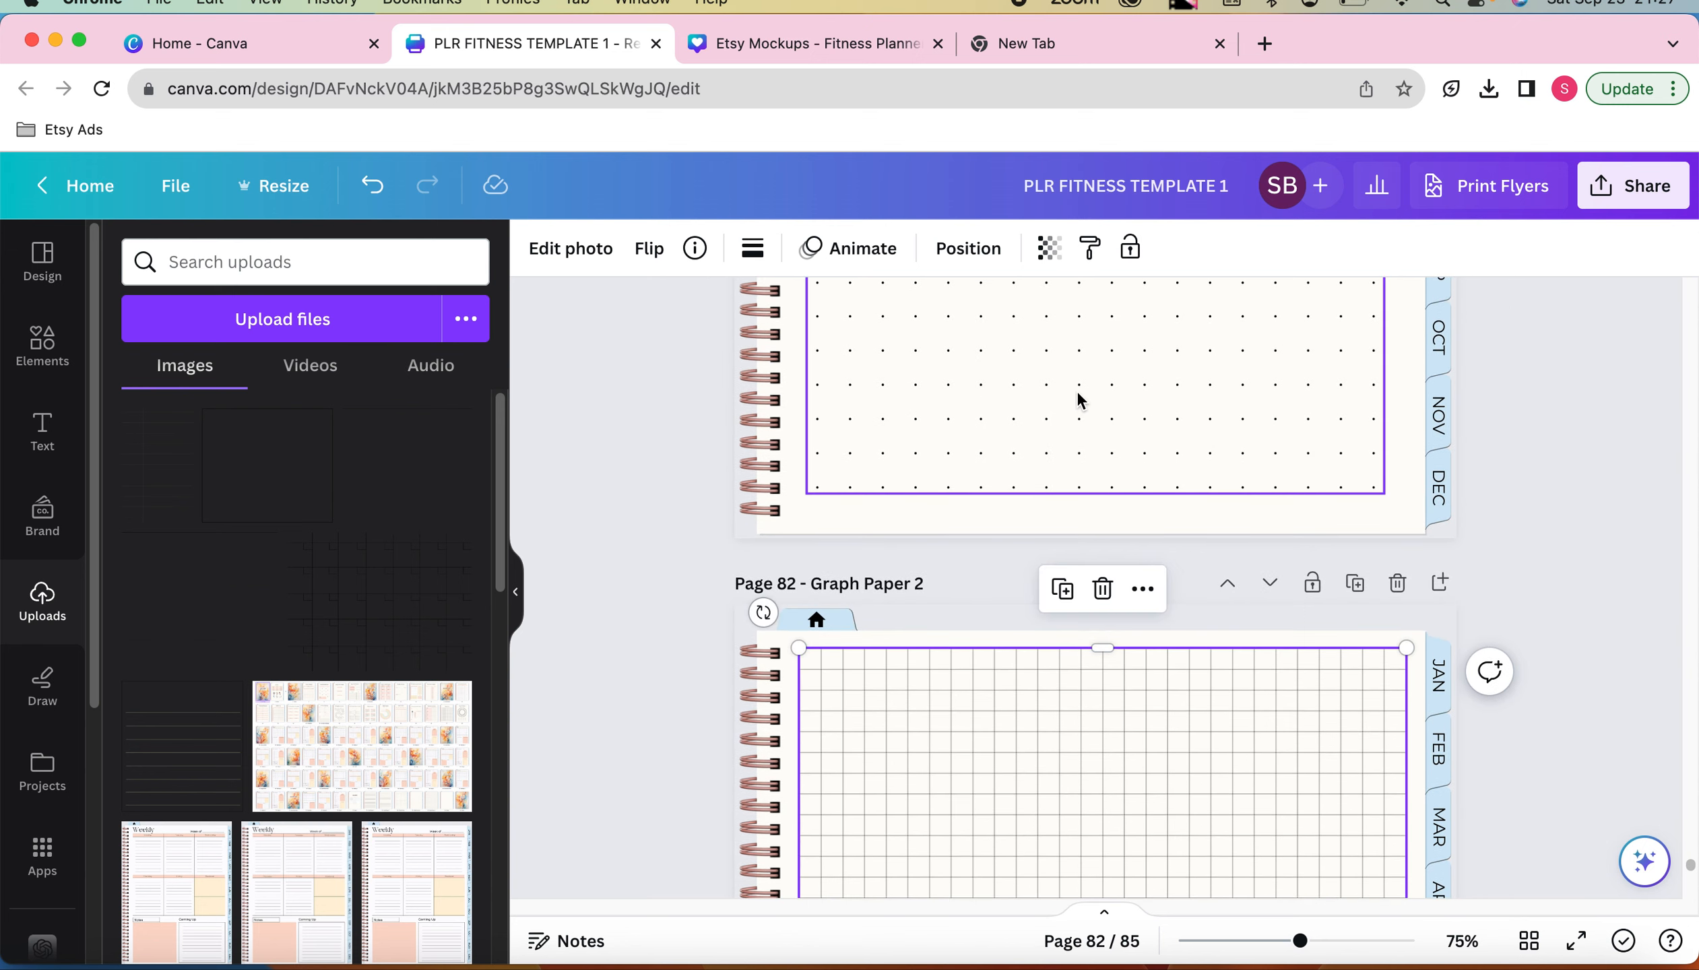
# Inspect the dot-pattern text box on the Bullet Journal page from its upper edge to its lower edge
pyautogui.click(1078, 393)
pyautogui.scroll(5, 1078, 393)
pyautogui.click(1079, 392)
pyautogui.scroll(8, 1079, 392)
pyautogui.click(1095, 394)
pyautogui.click(930, 590)
pyautogui.scroll(-5, 931, 513)
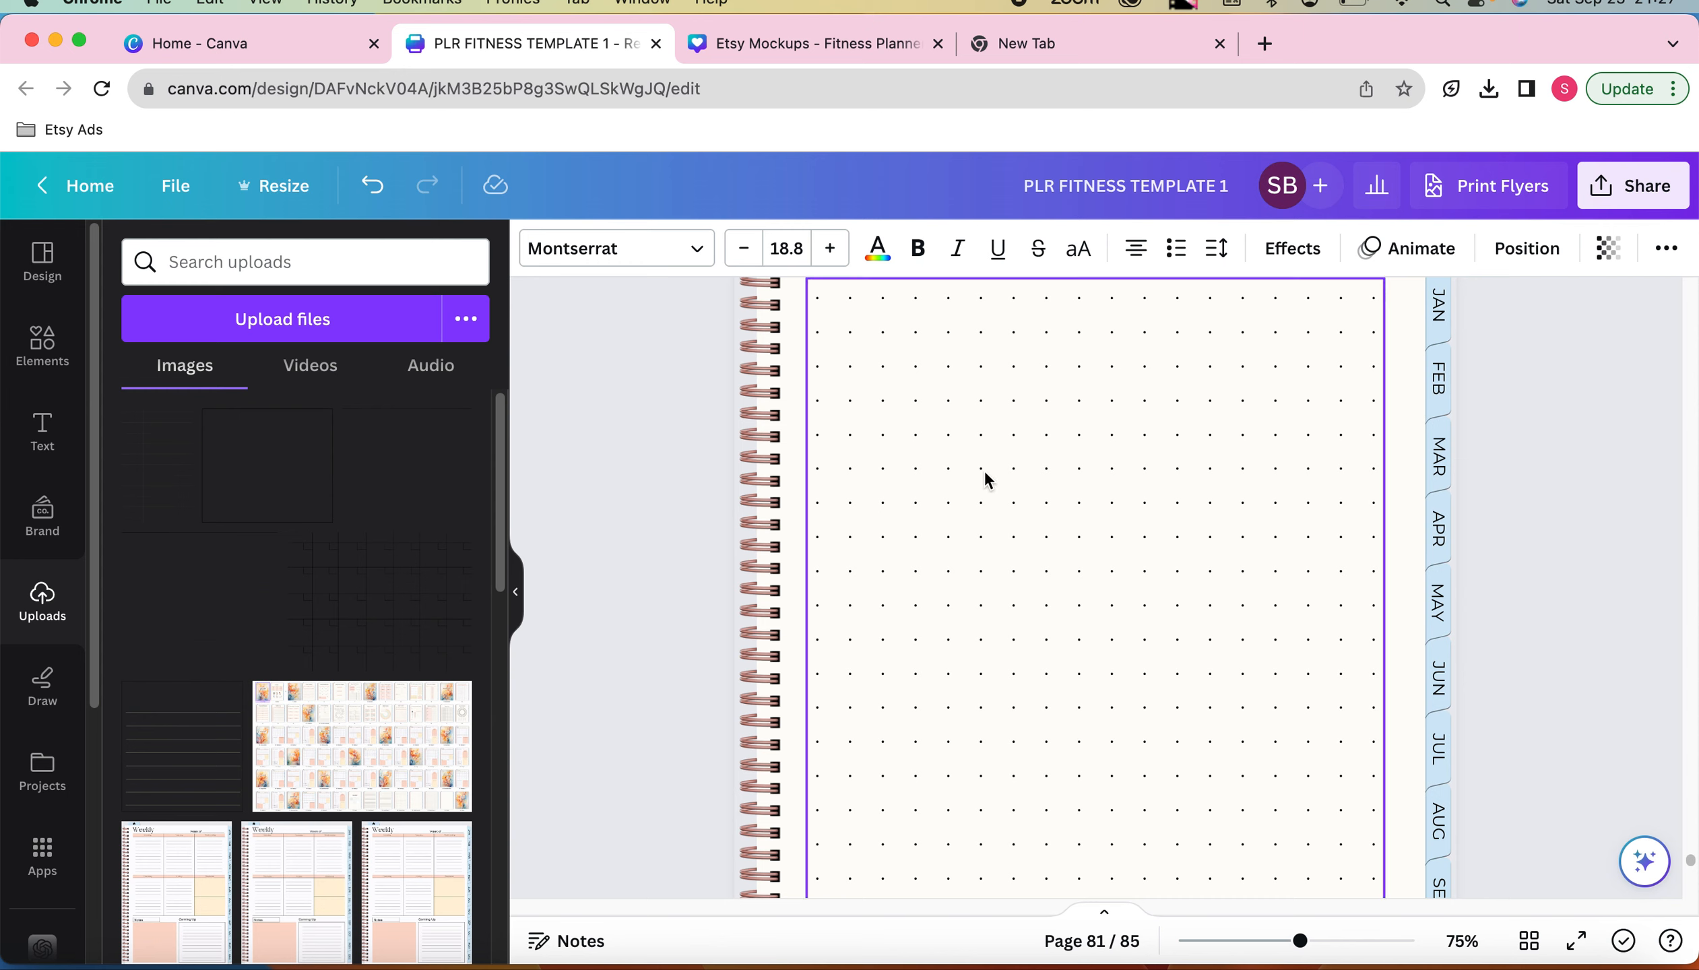
pyautogui.scroll(1, 1026, 476)
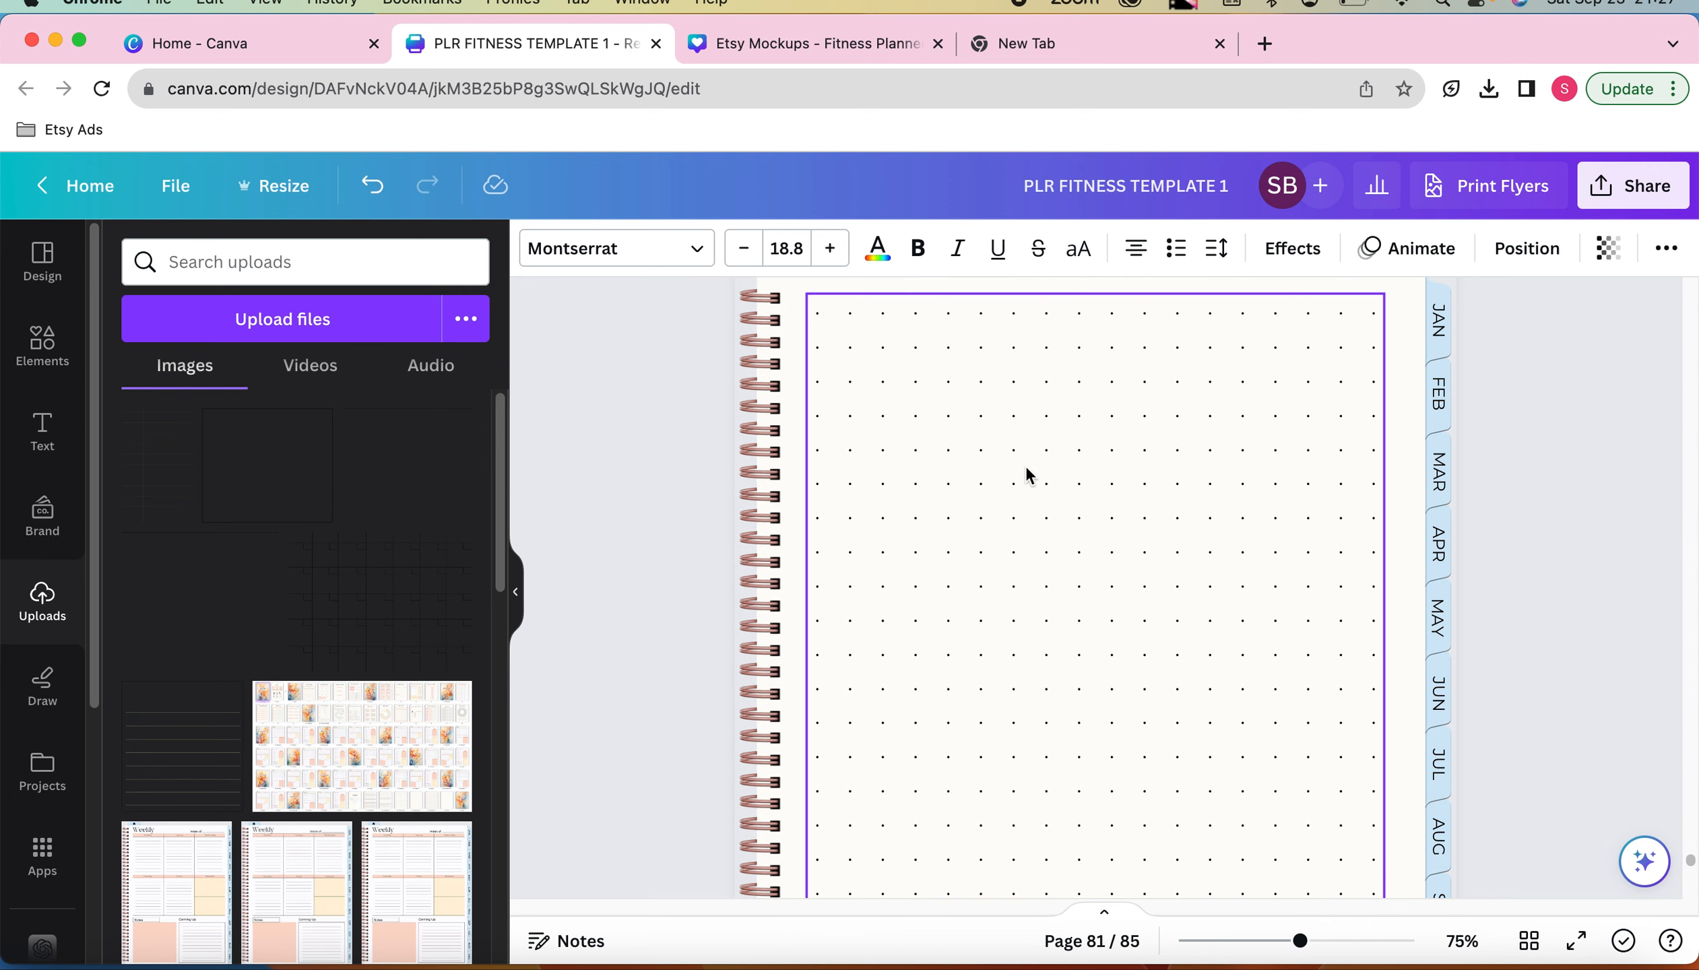
pyautogui.click(1027, 475)
pyautogui.scroll(-5, 1027, 476)
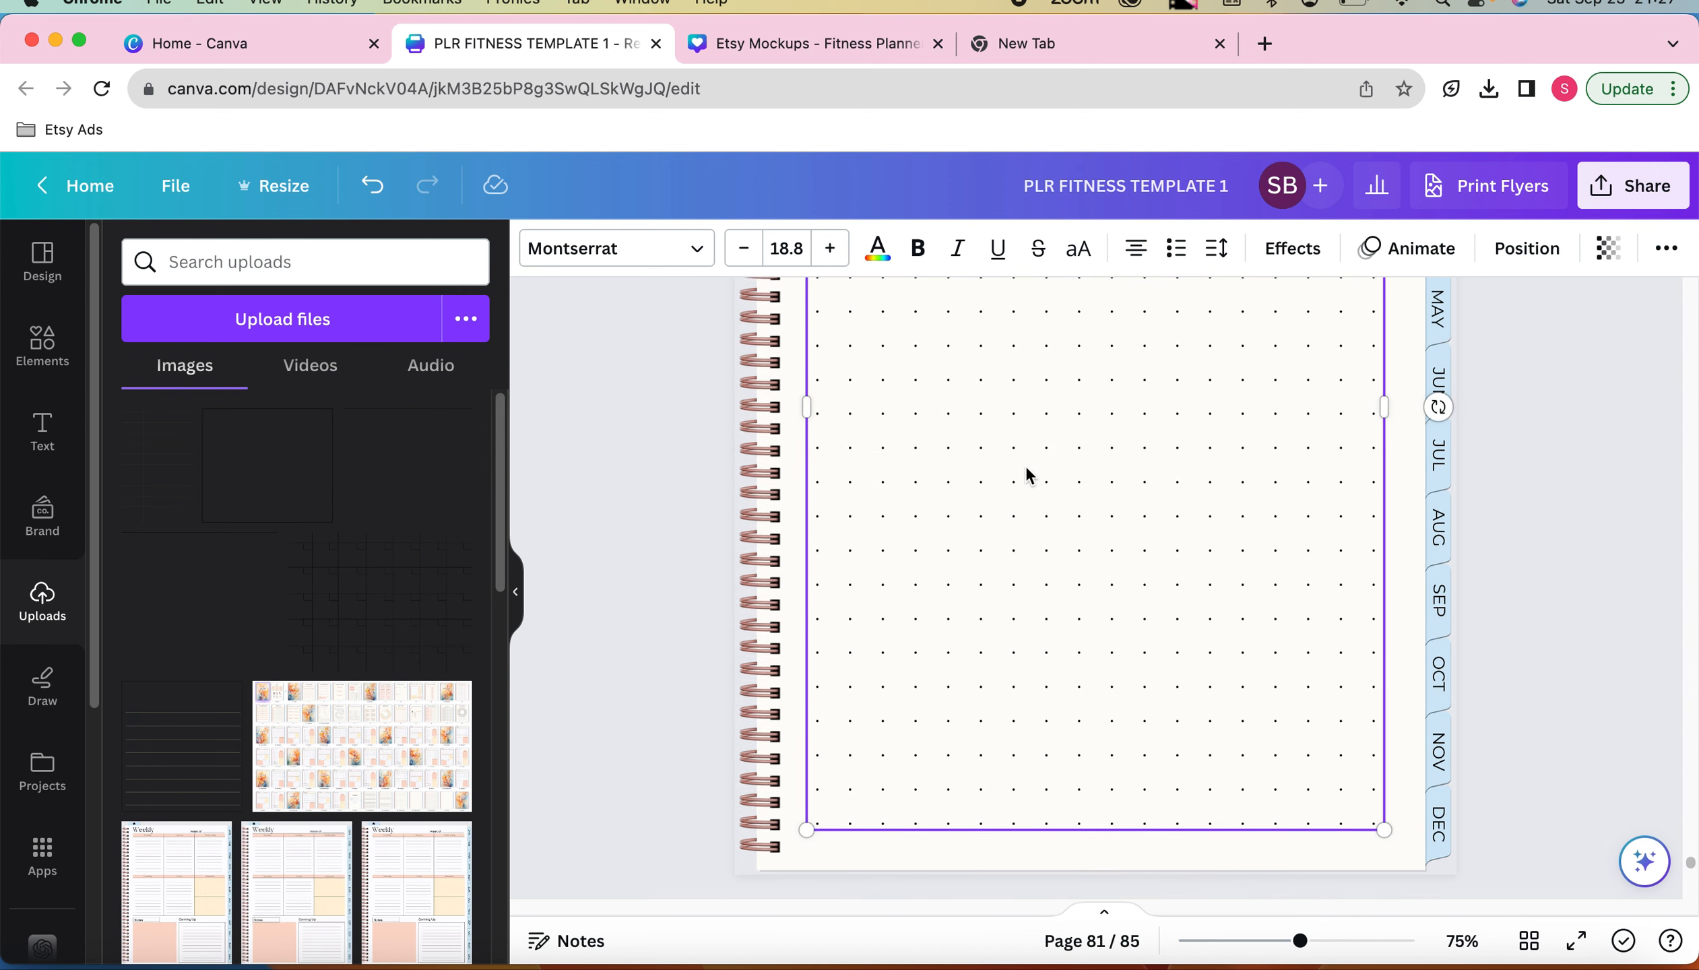
# Check which options are offered for the Bullet Journal dot pattern when it is selected alone
pyautogui.rightClick(1027, 475)
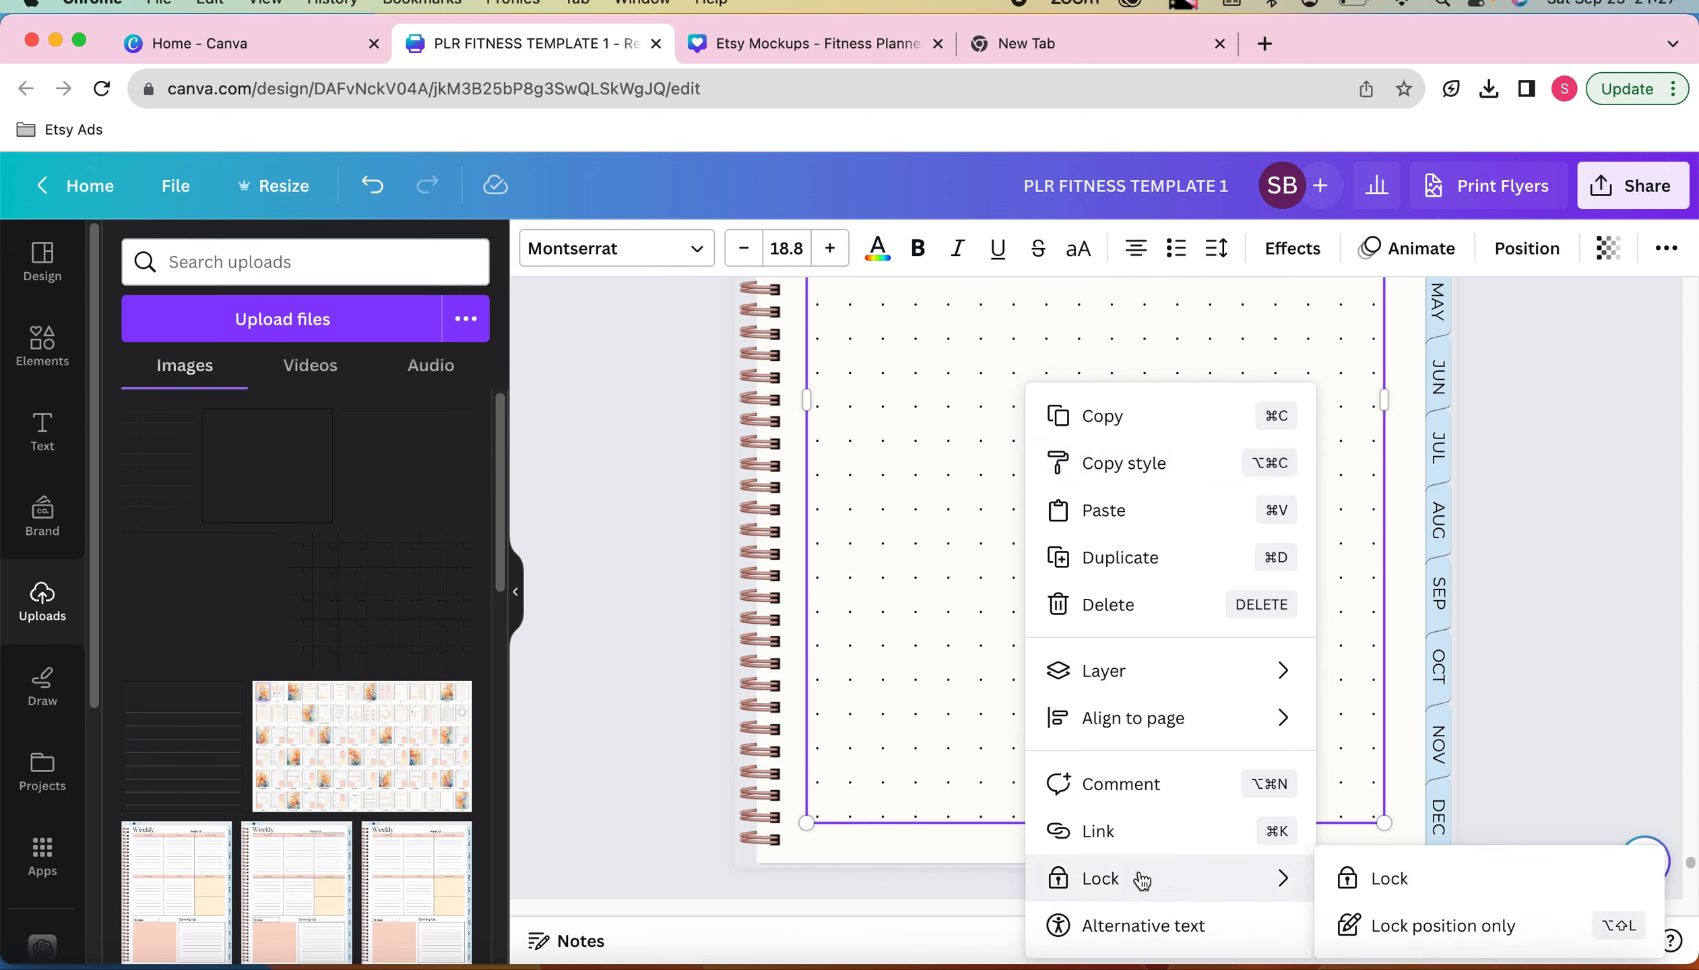
pyautogui.click(911, 894)
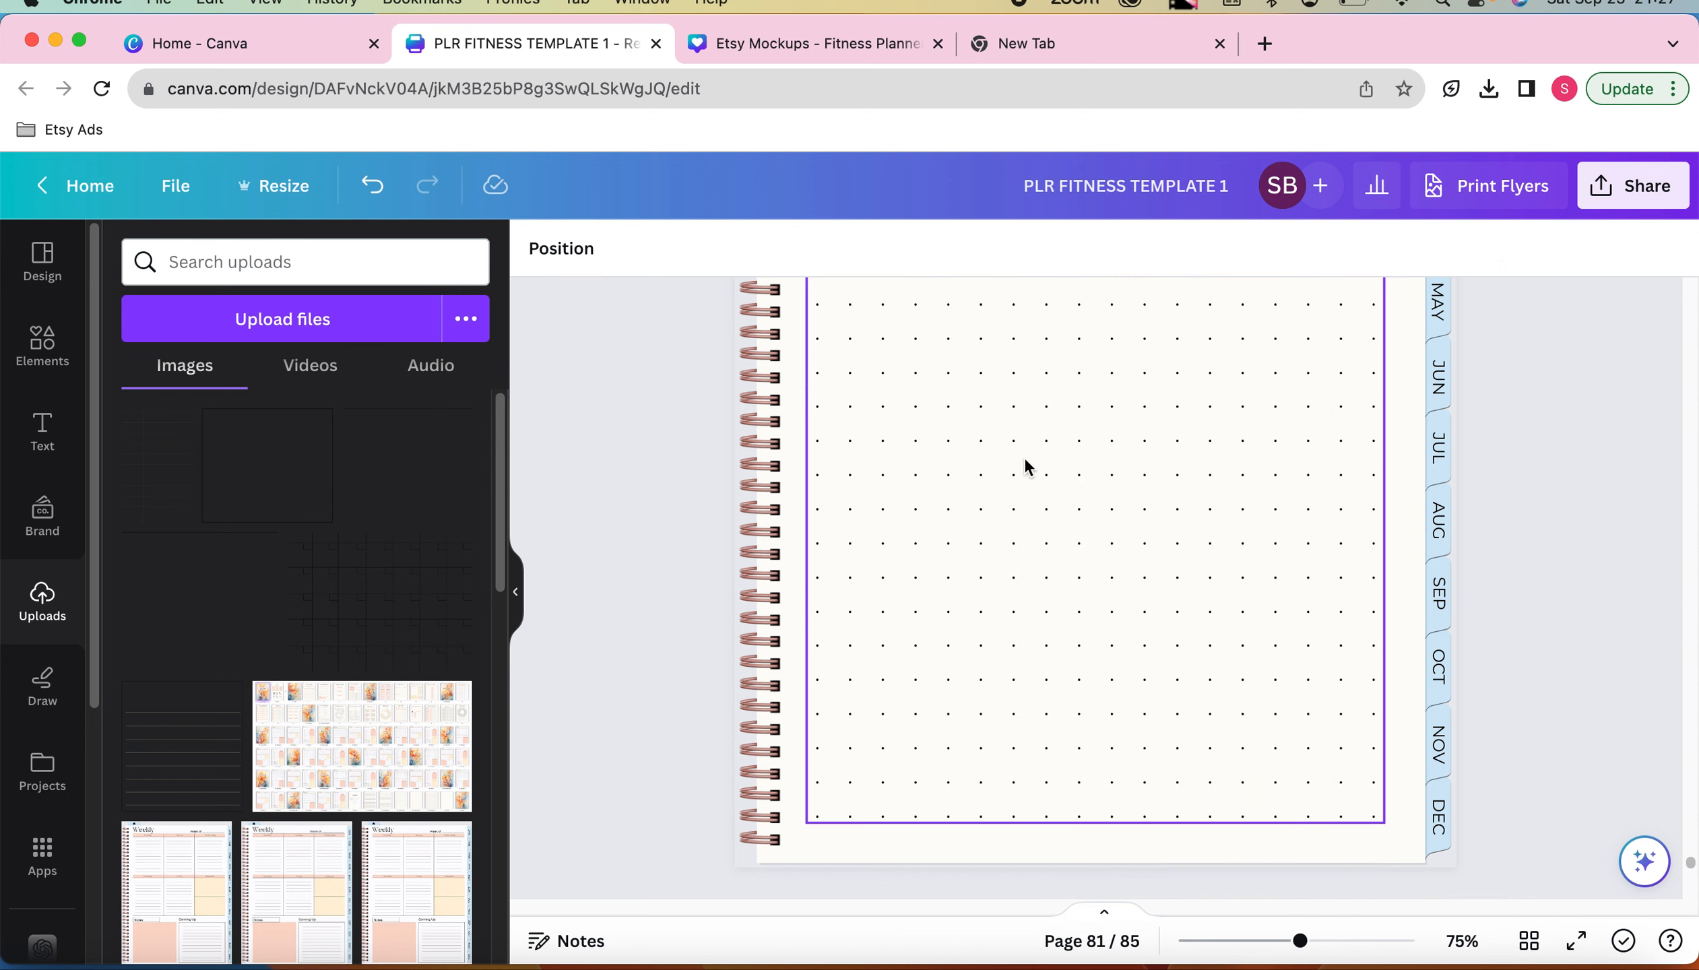
pyautogui.click(1026, 467)
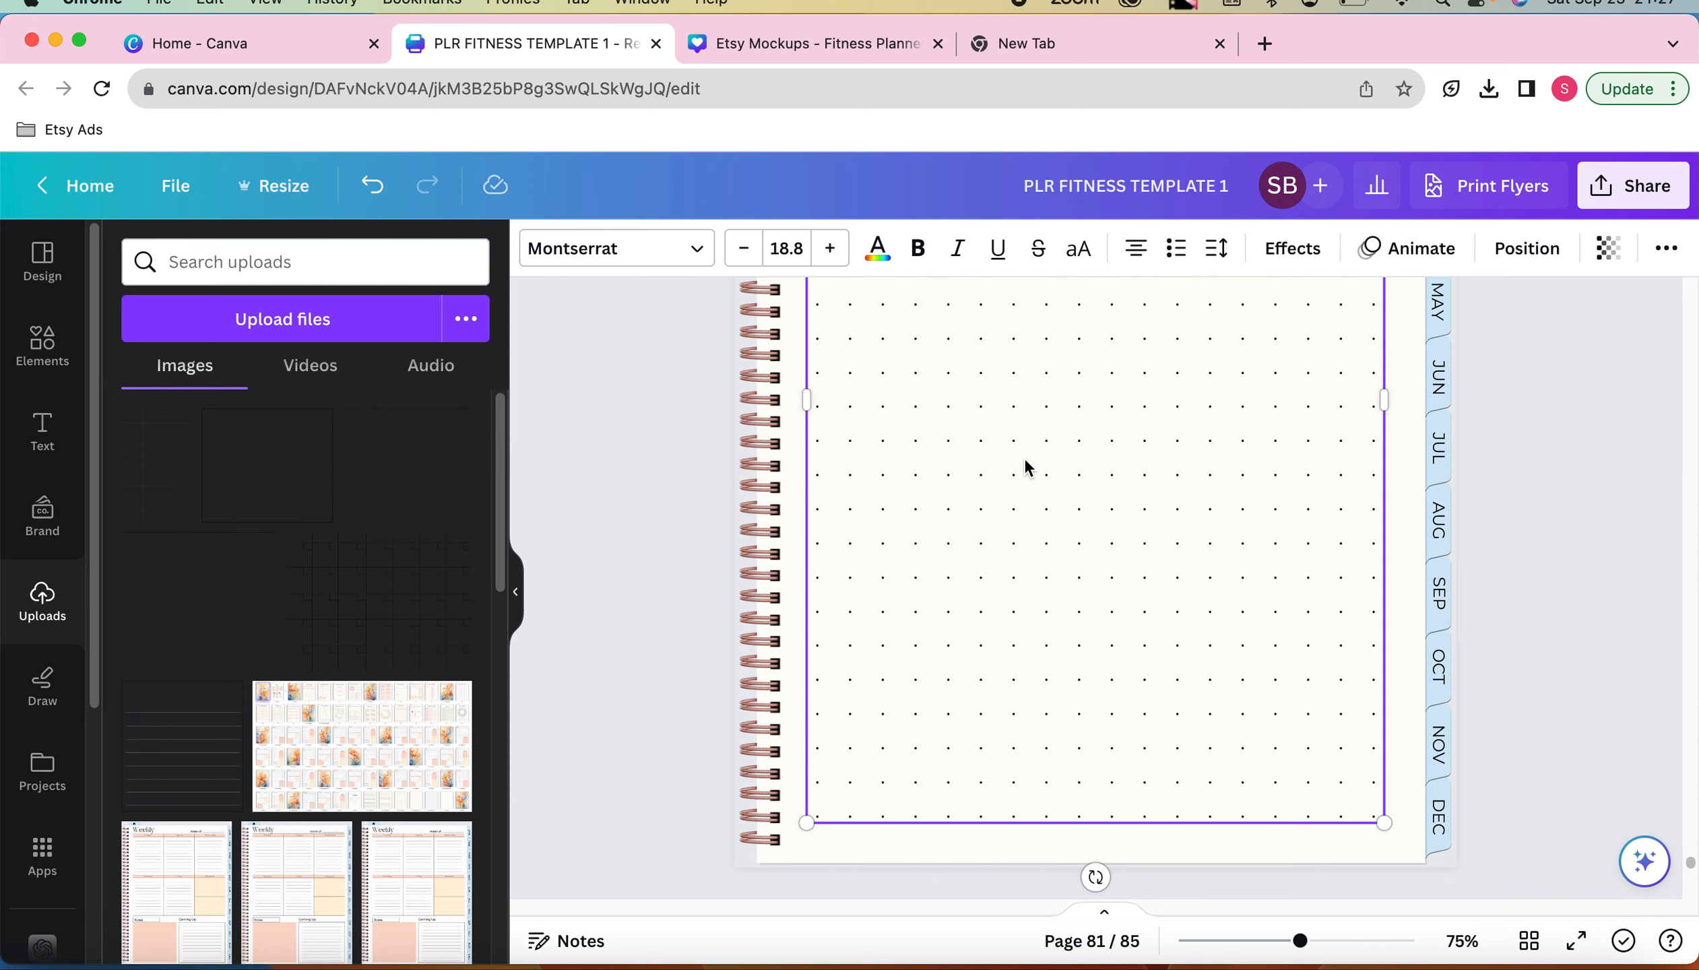
pyautogui.scroll(3, 1026, 467)
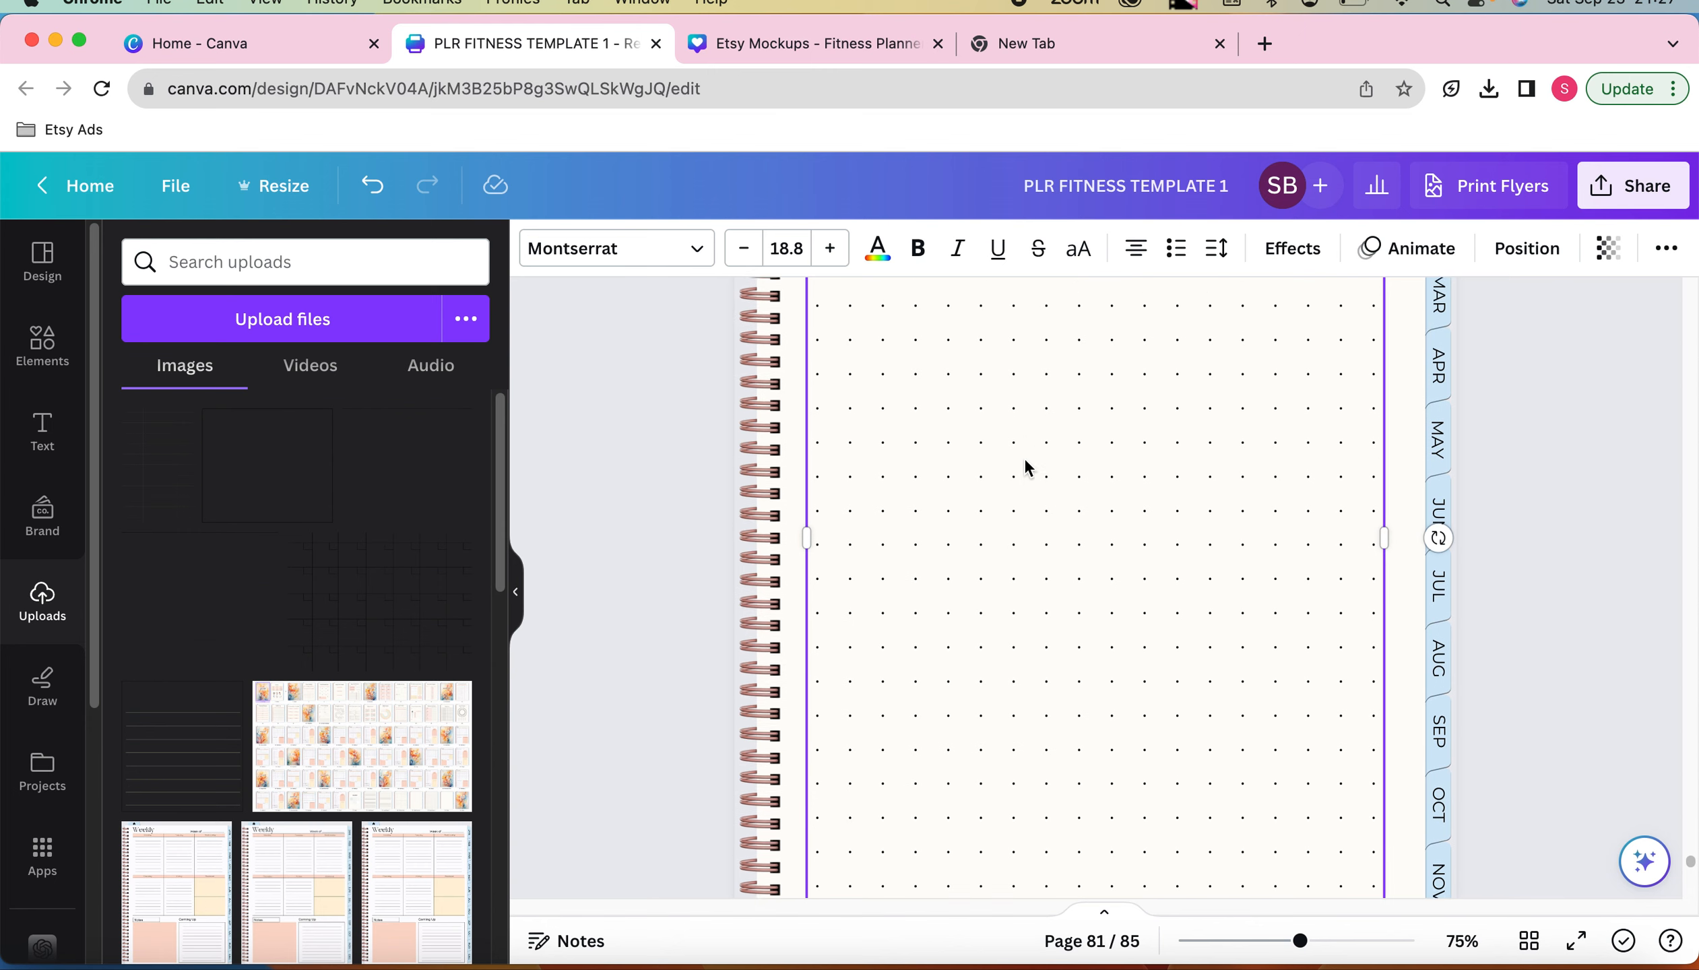
# Add a rounded square over the Bullet Journal dot pattern and set its transparency to 0
pyautogui.click(37, 339)
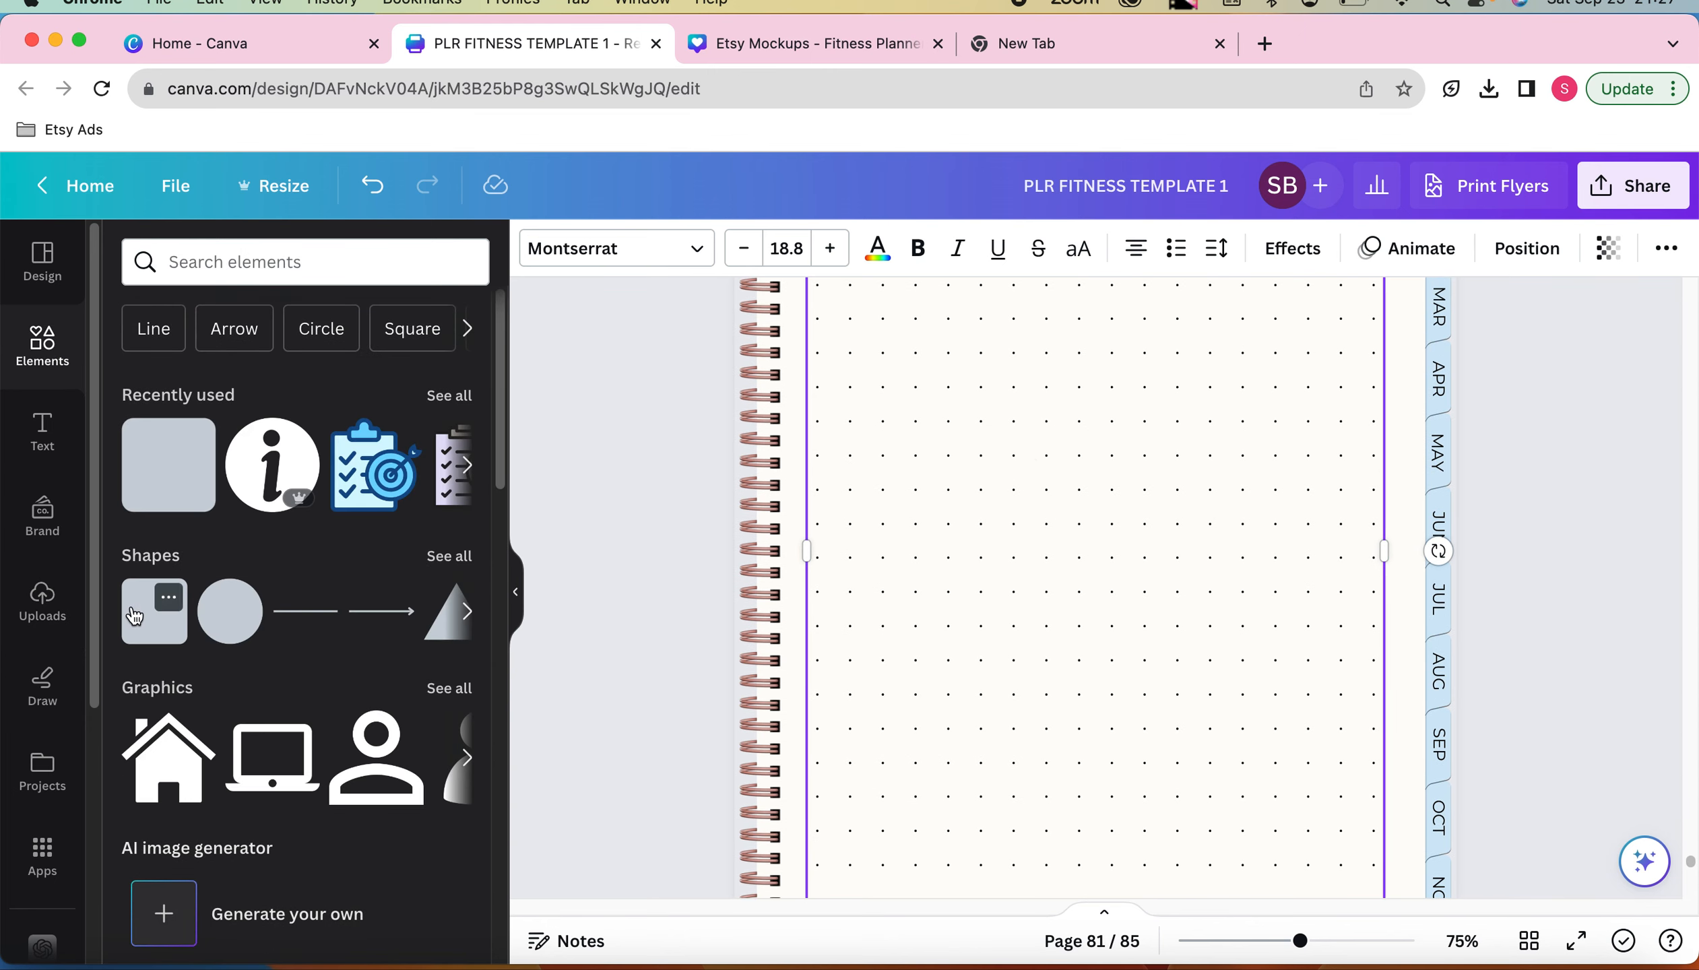
pyautogui.press('r')
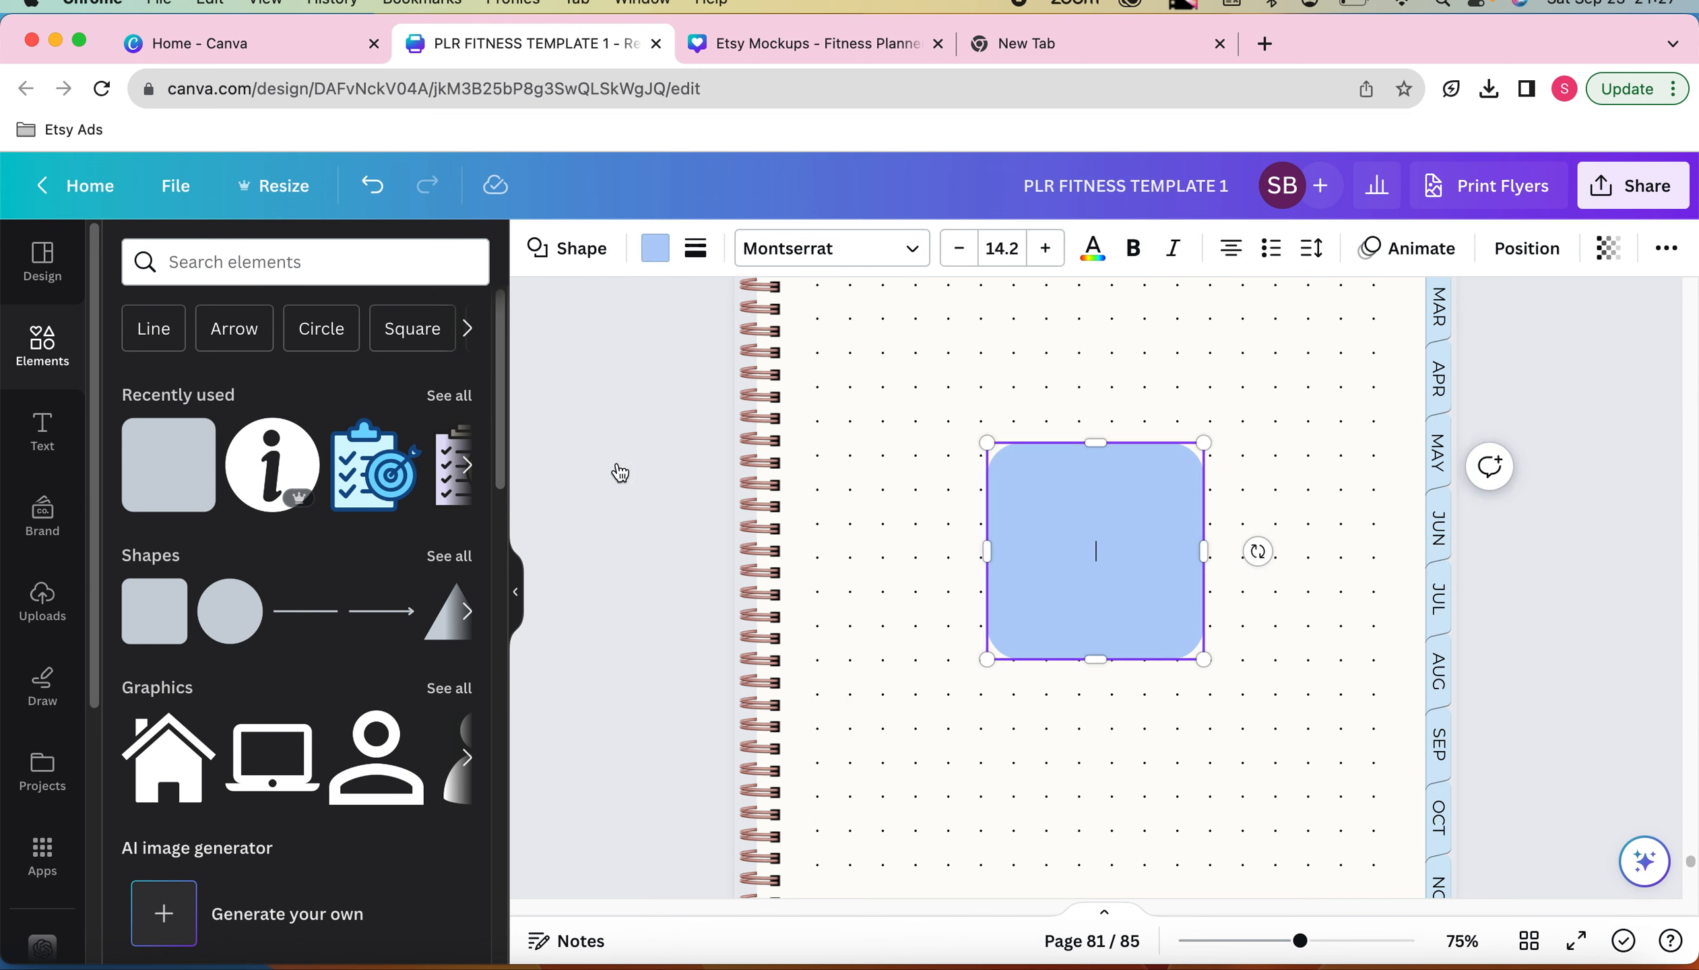
pyautogui.click(1217, 512)
pyautogui.click(1106, 519)
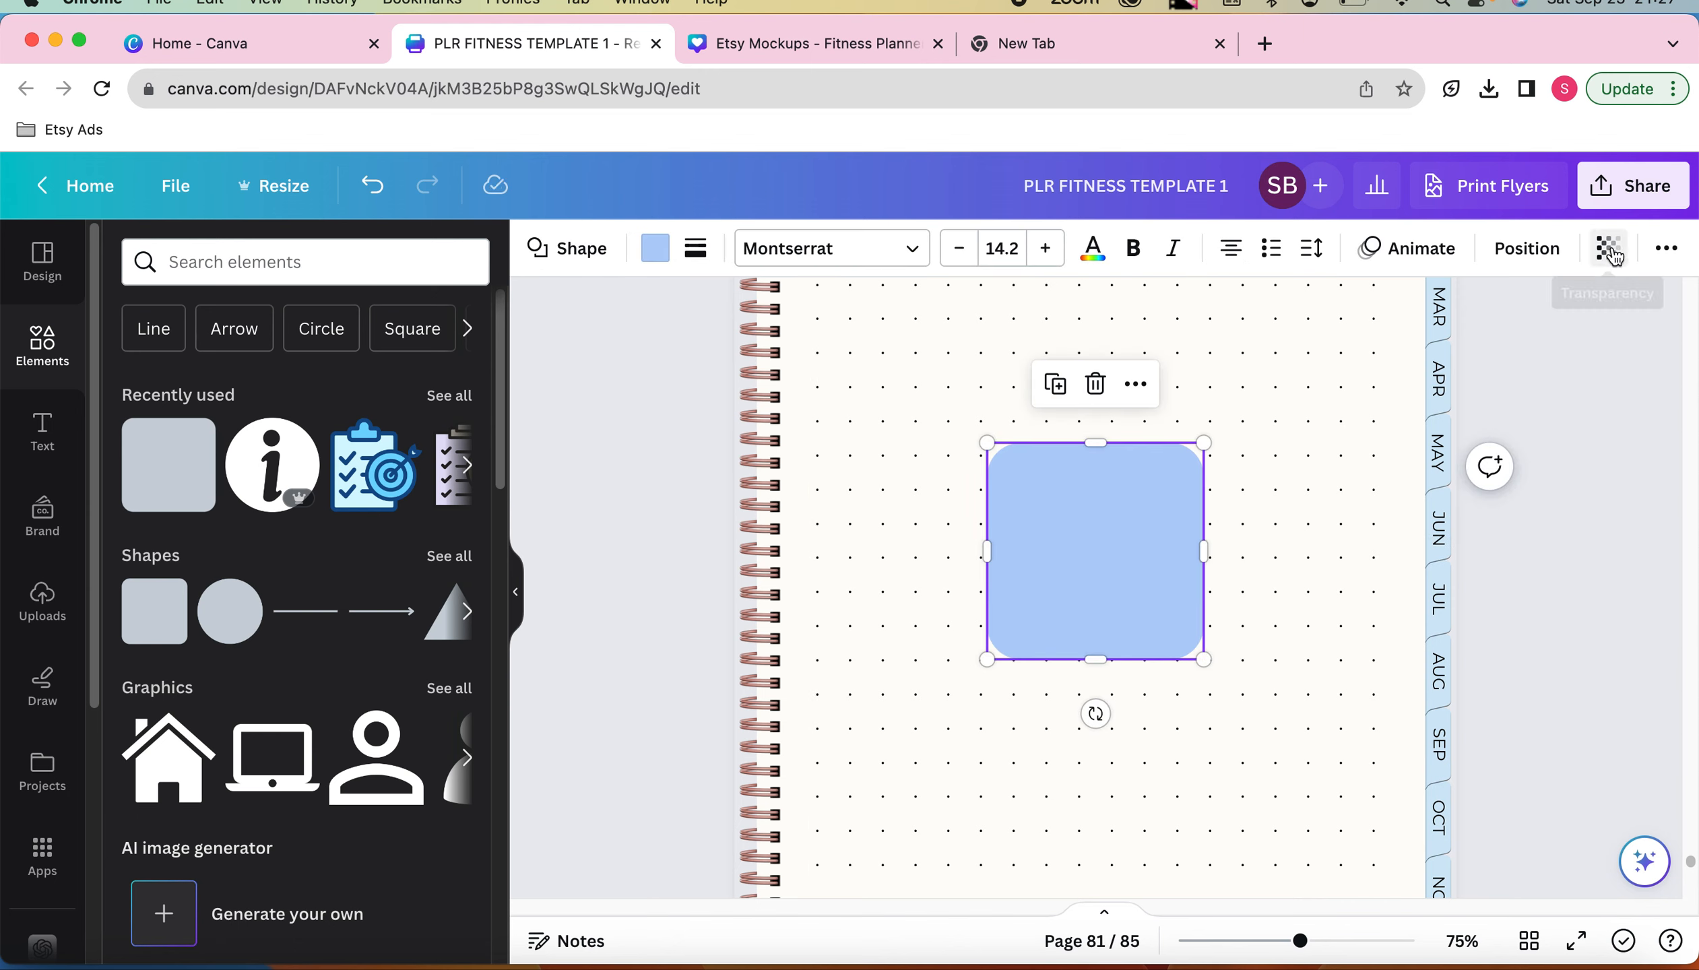
pyautogui.click(1608, 250)
pyautogui.moveTo(1608, 343); pyautogui.dragTo(1293, 364)
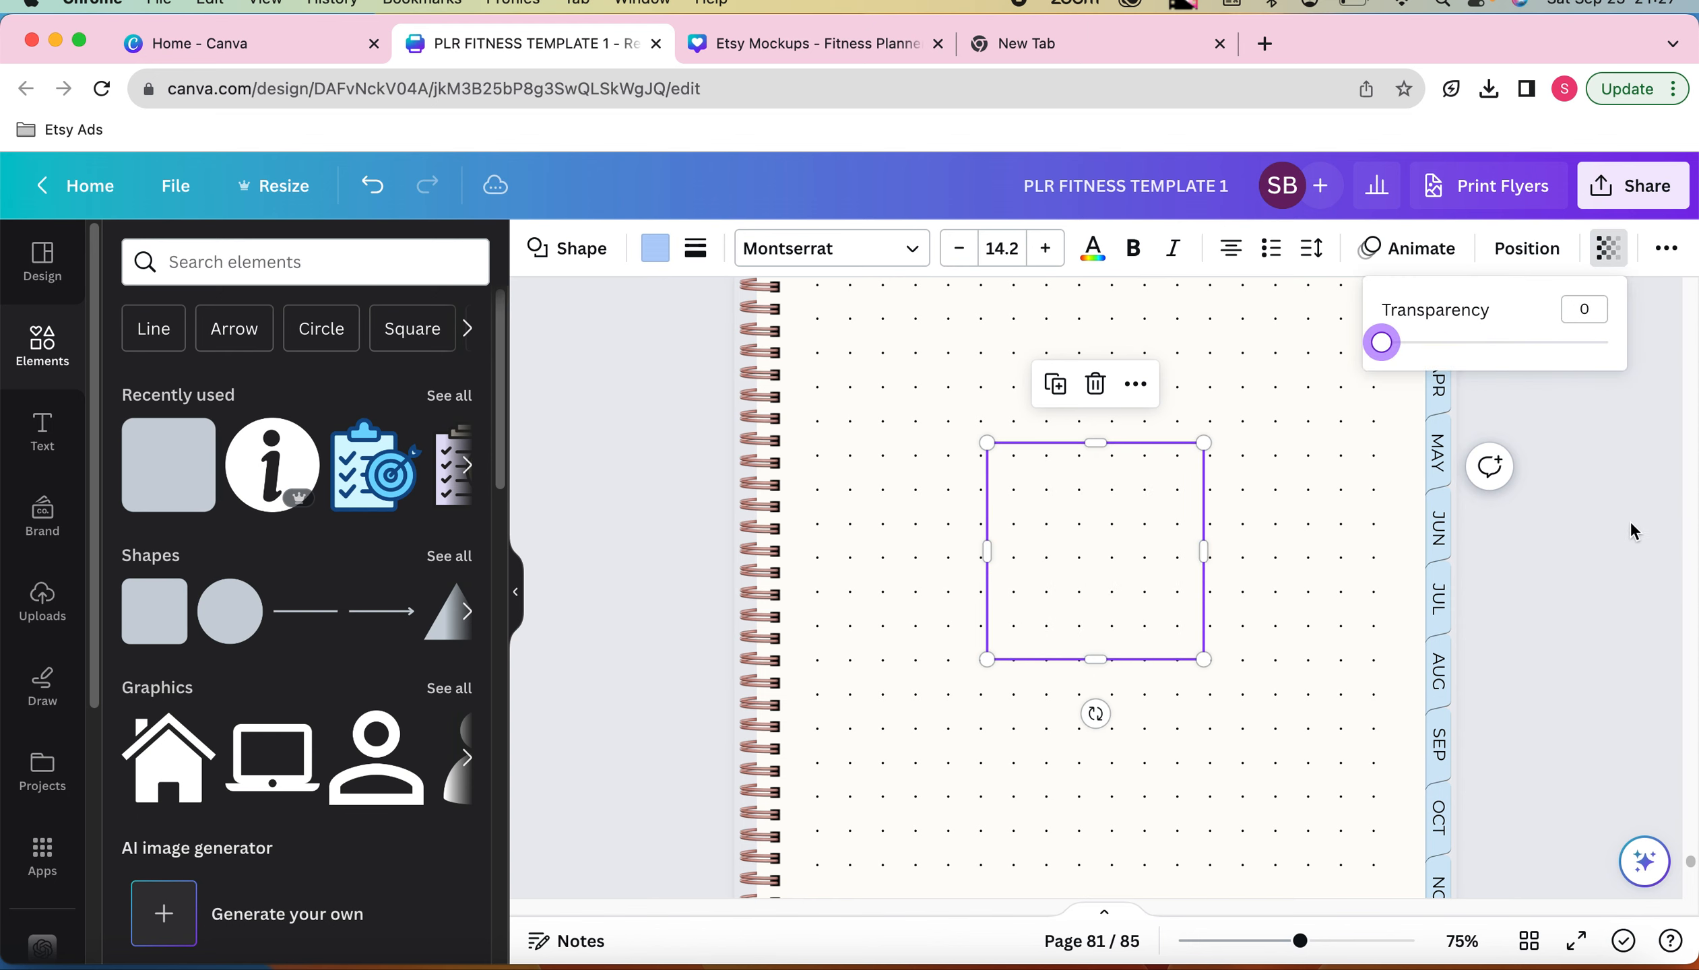
# Select the Bullet Journal dot pattern together with the transparent square and page background, and check the selection's PNG download settings
pyautogui.scroll(-3, 1201, 489)
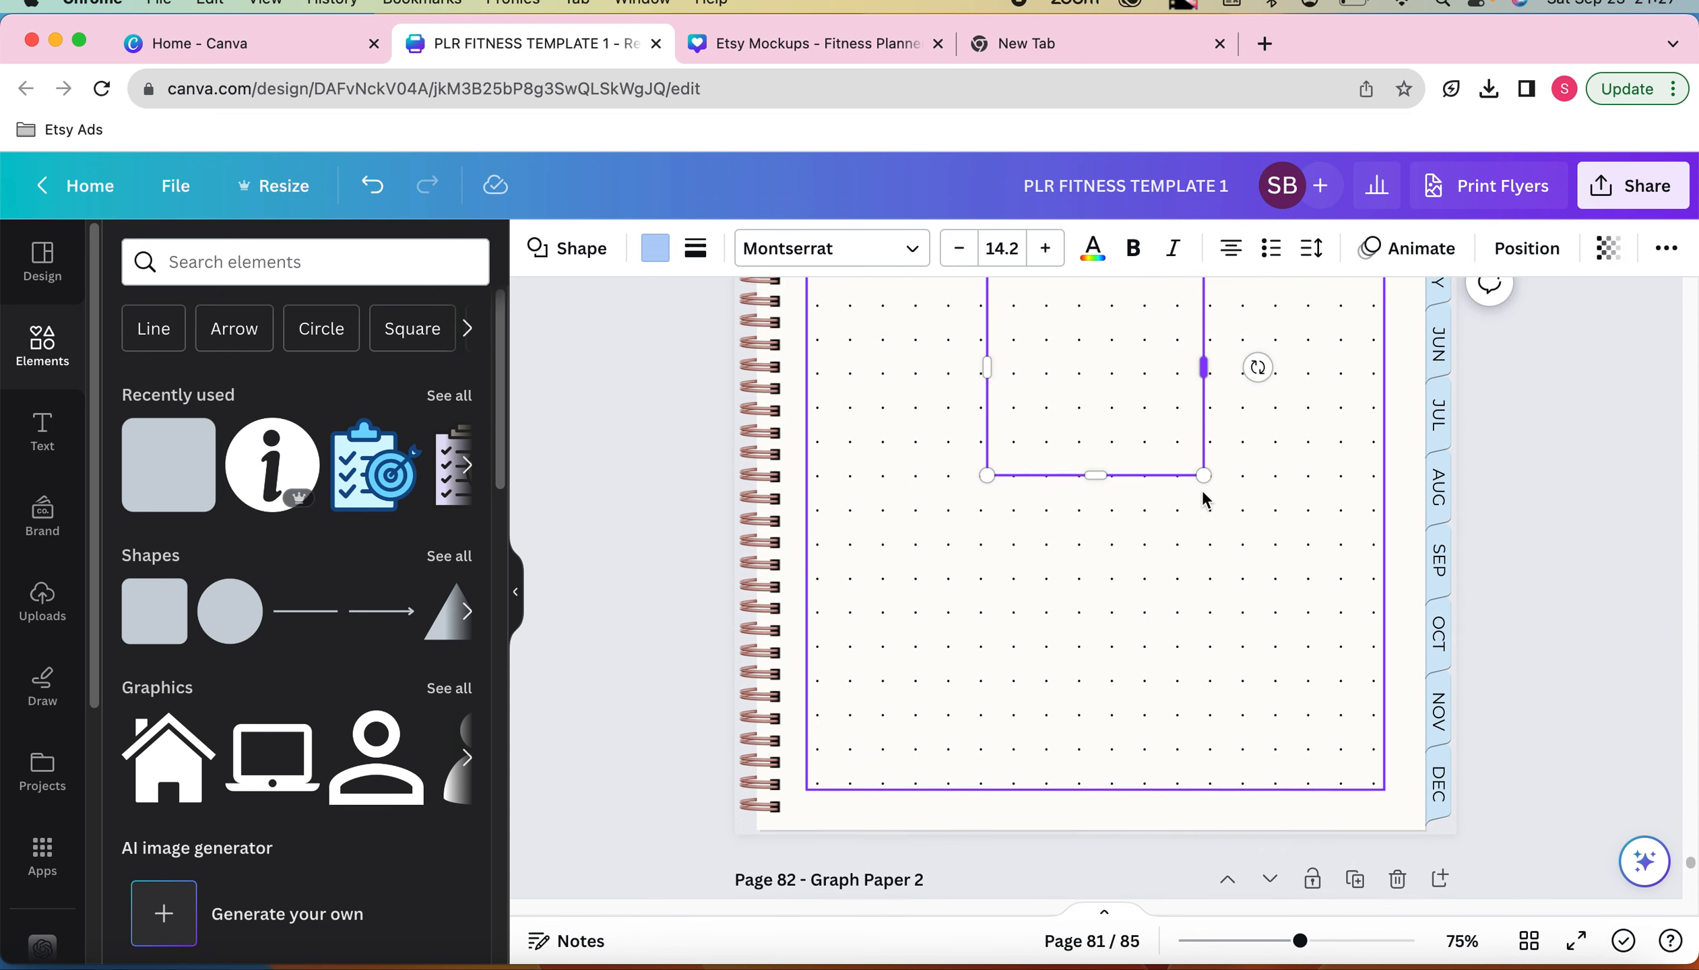
pyautogui.moveTo(1127, 839); pyautogui.dragTo(1051, 352)
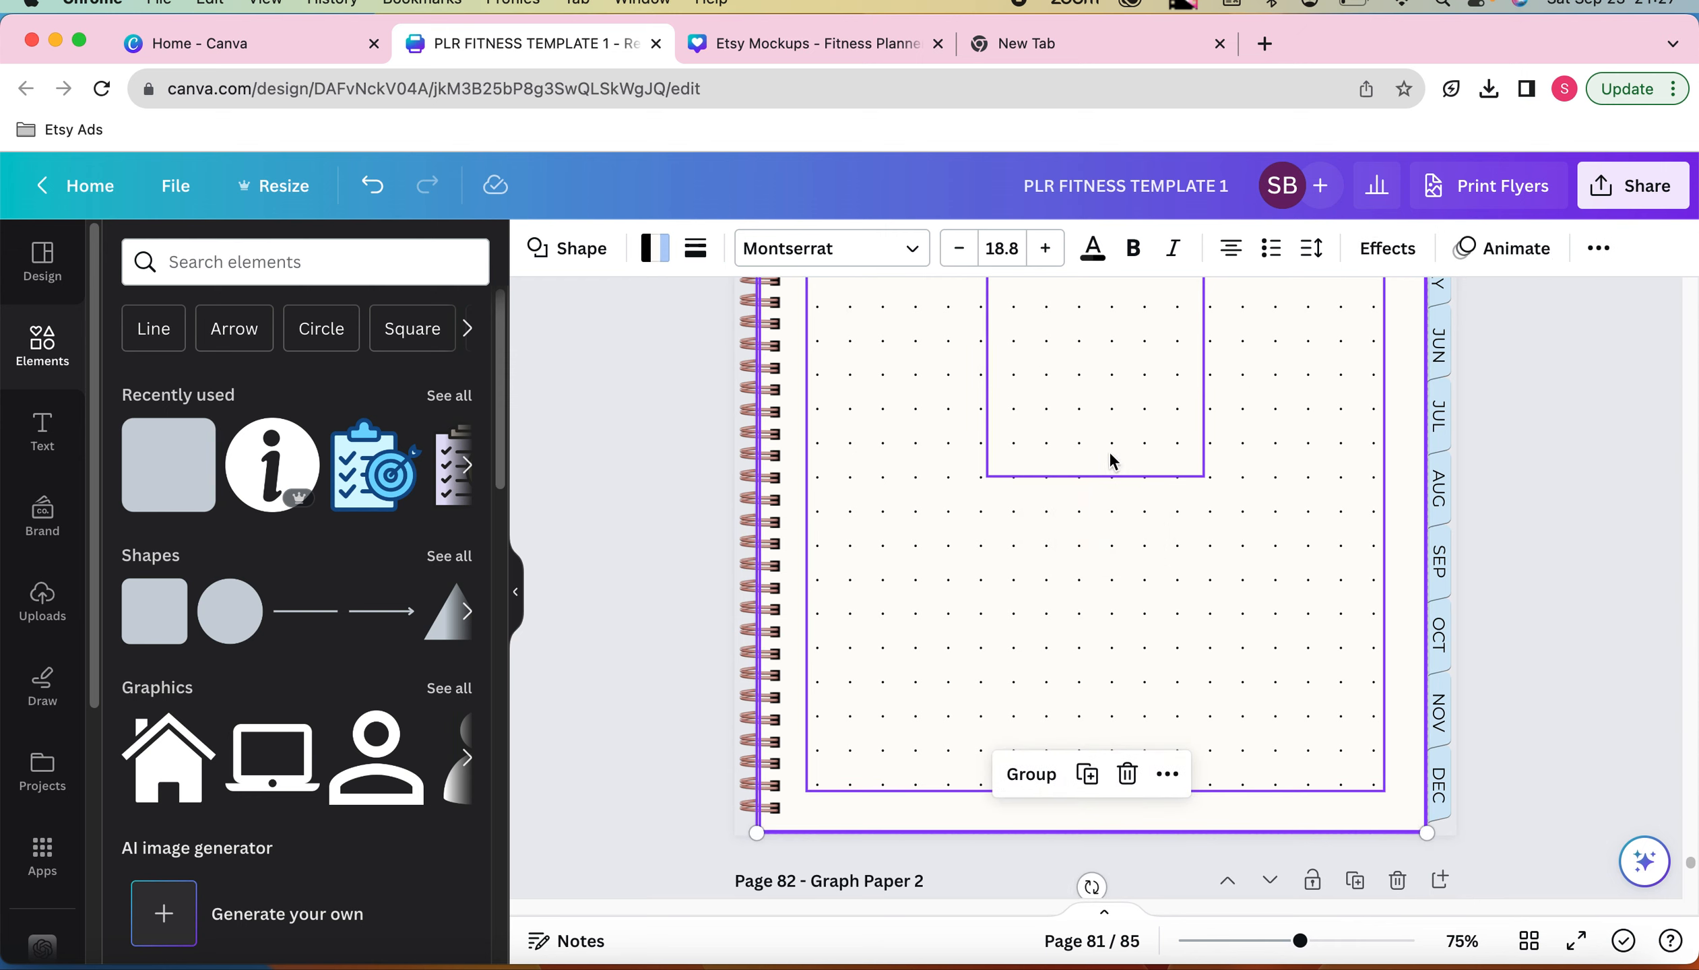
pyautogui.rightClick(1065, 619)
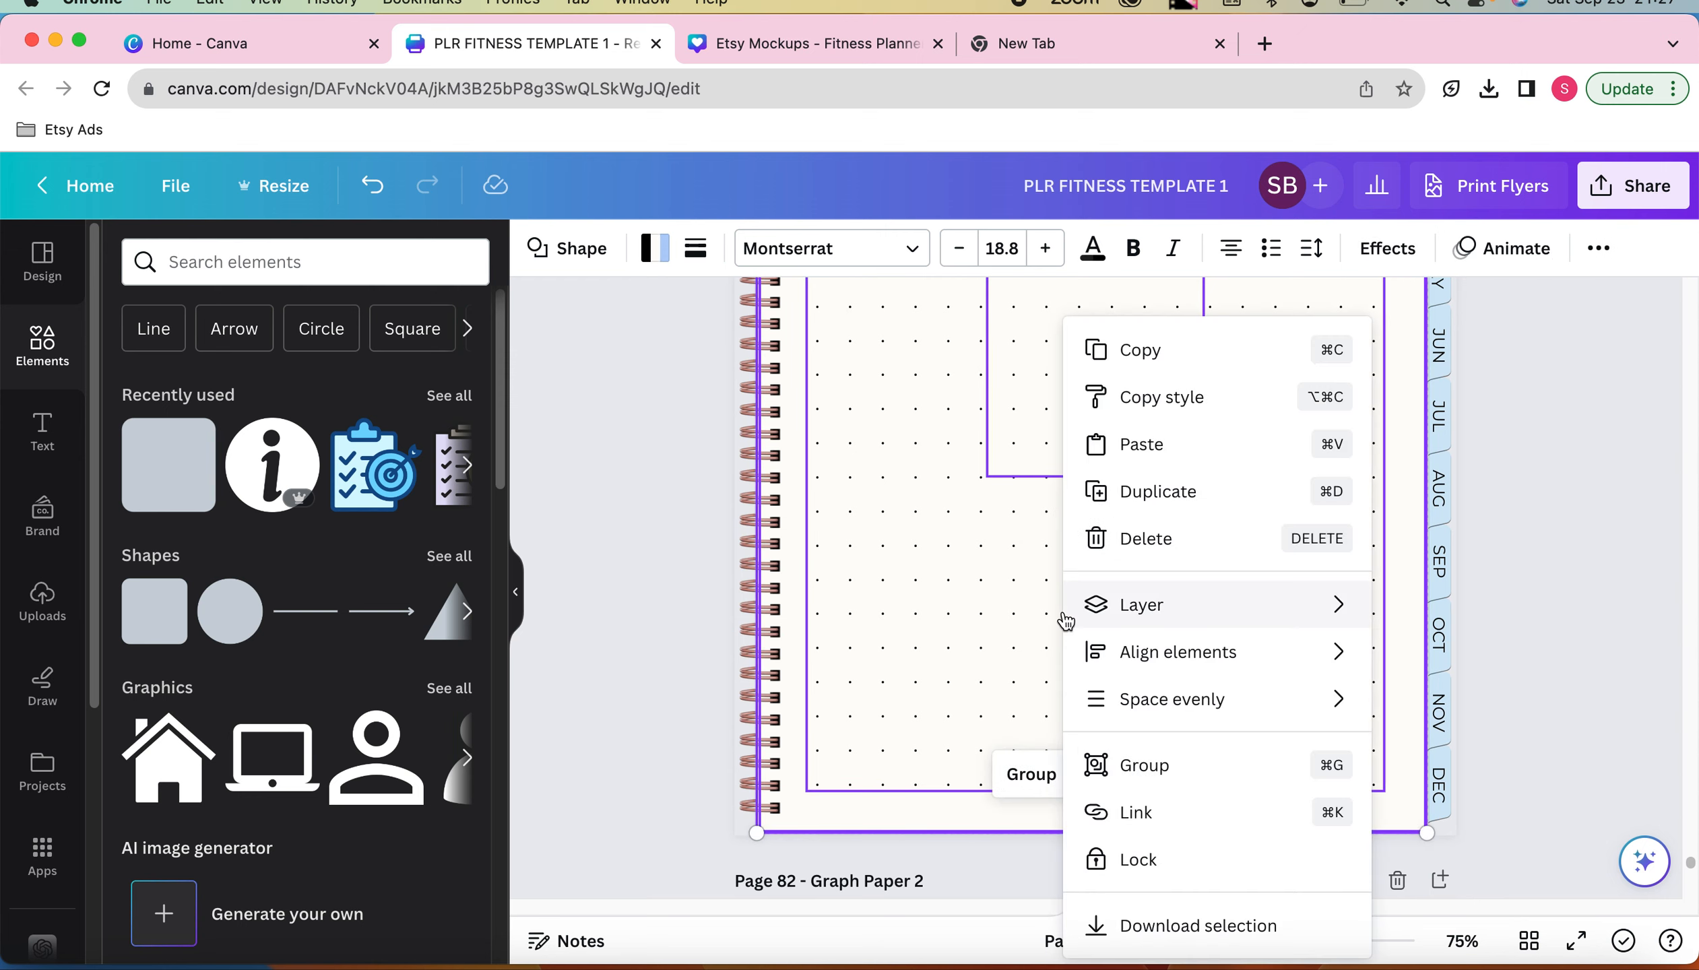
pyautogui.click(1166, 927)
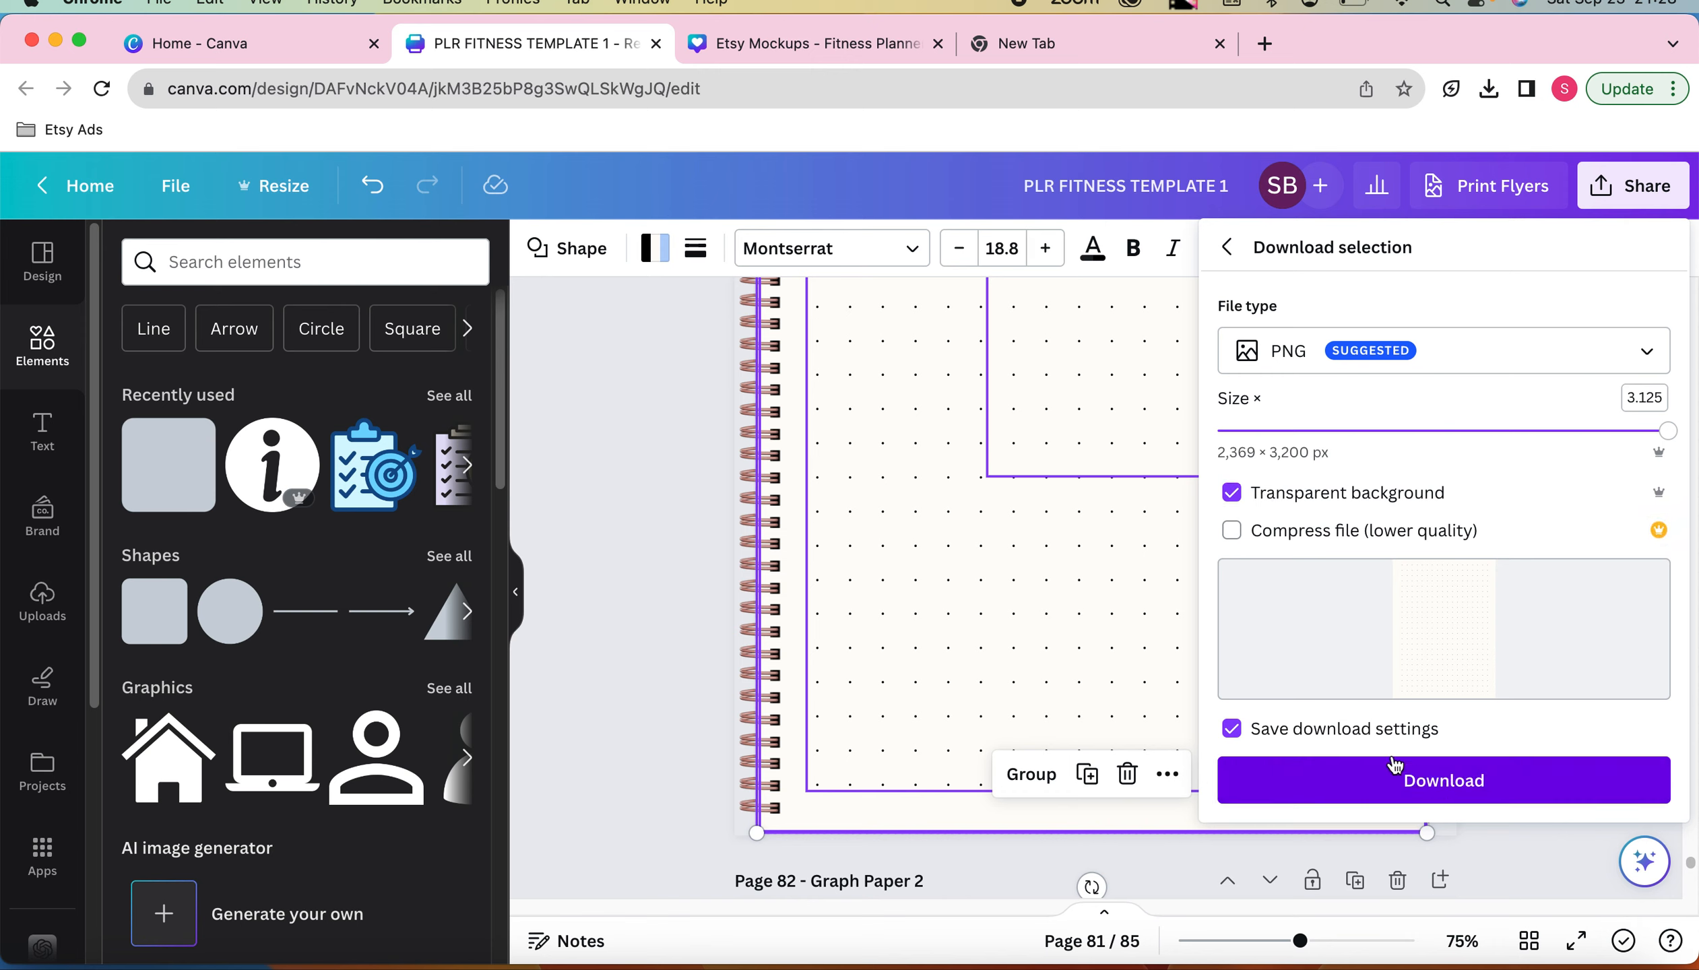
pyautogui.click(650, 512)
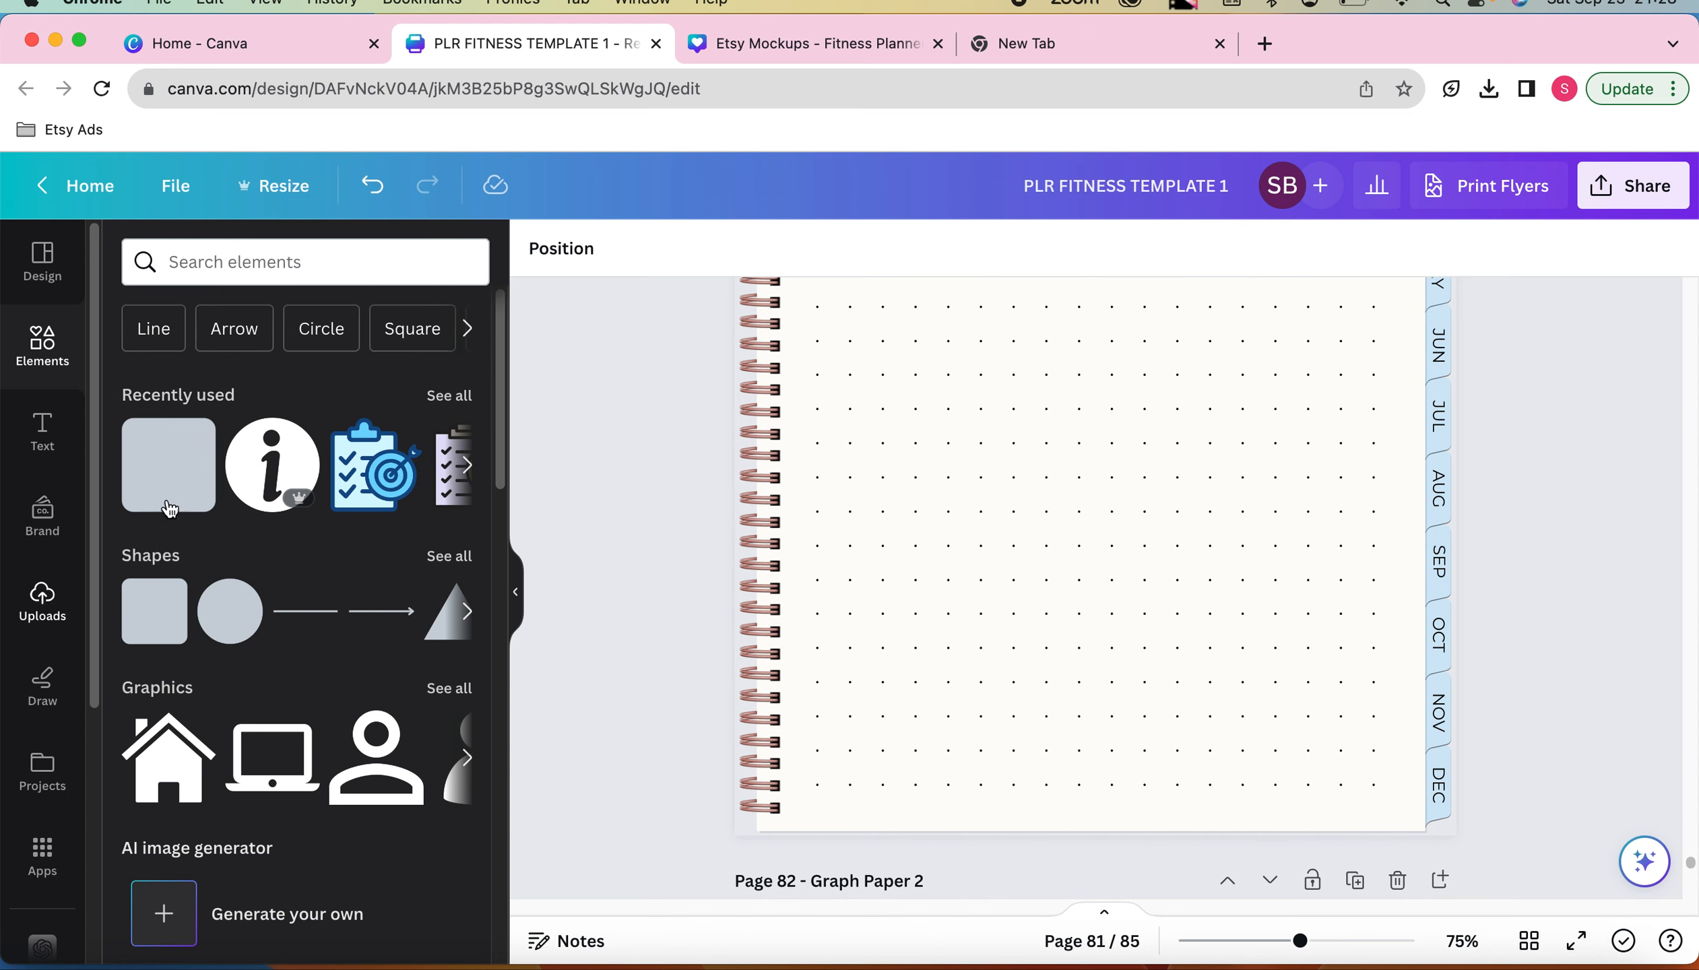
# Display the uploaded images and examine the Bullet Journal dot pattern and the dotted and lined paper pages preceding it
pyautogui.click(74, 571)
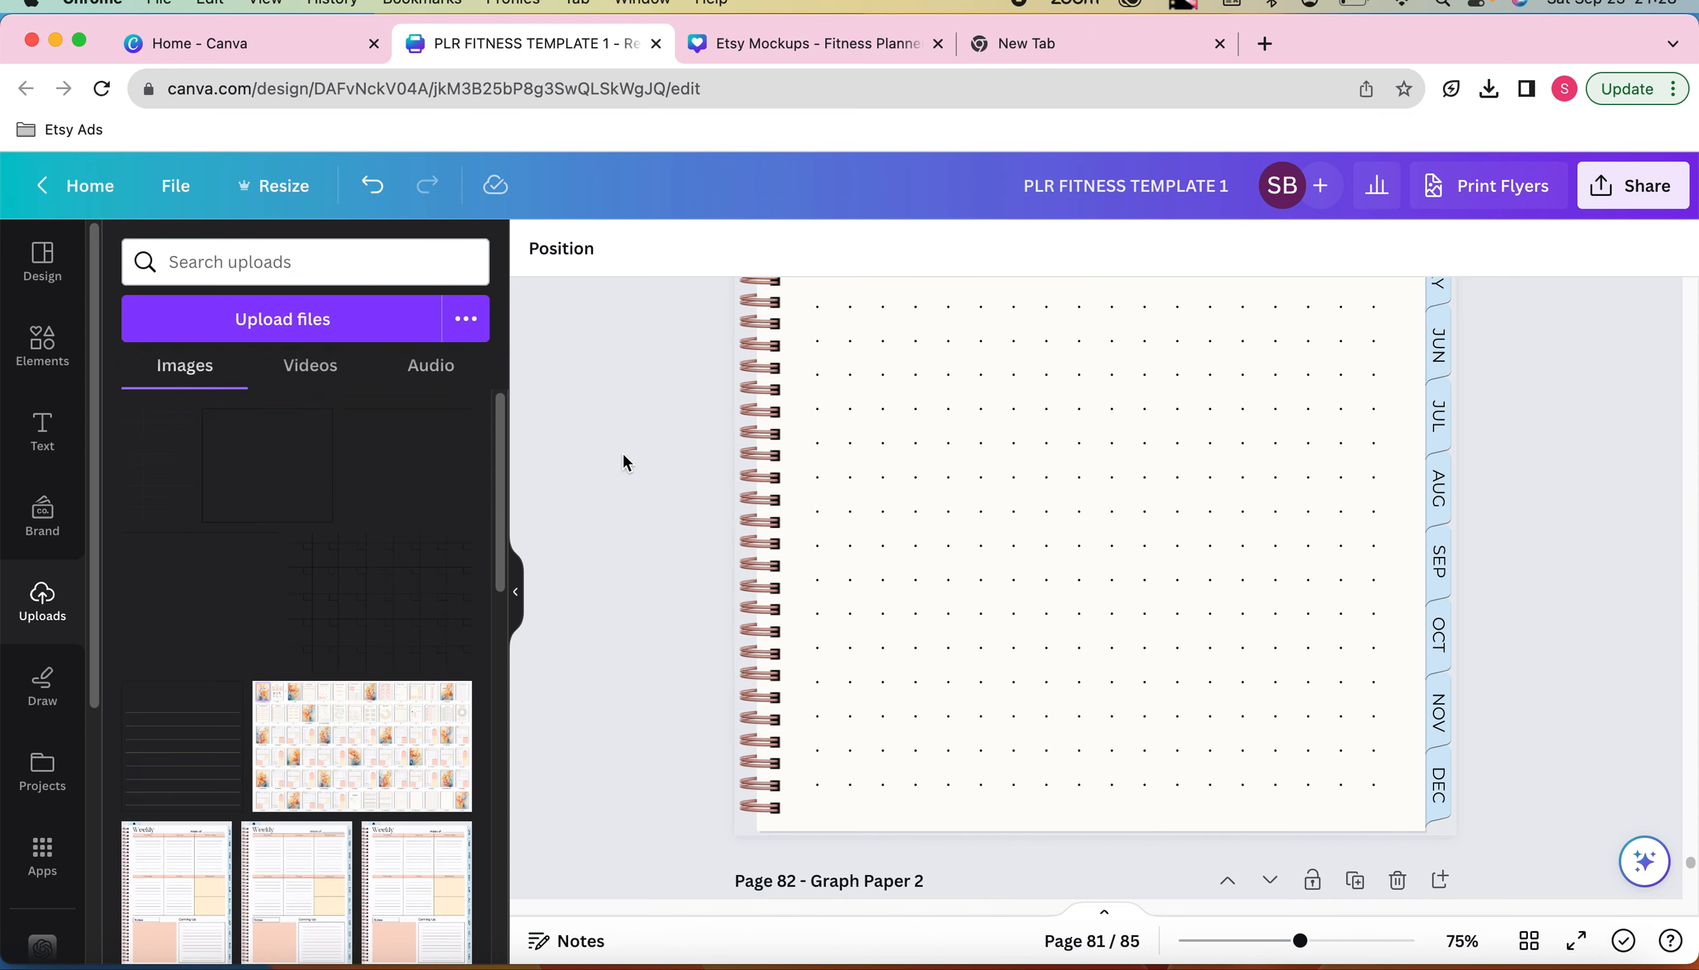
pyautogui.scroll(5, 622, 452)
pyautogui.scroll(6, 623, 463)
pyautogui.scroll(-8, 624, 464)
pyautogui.click(1014, 522)
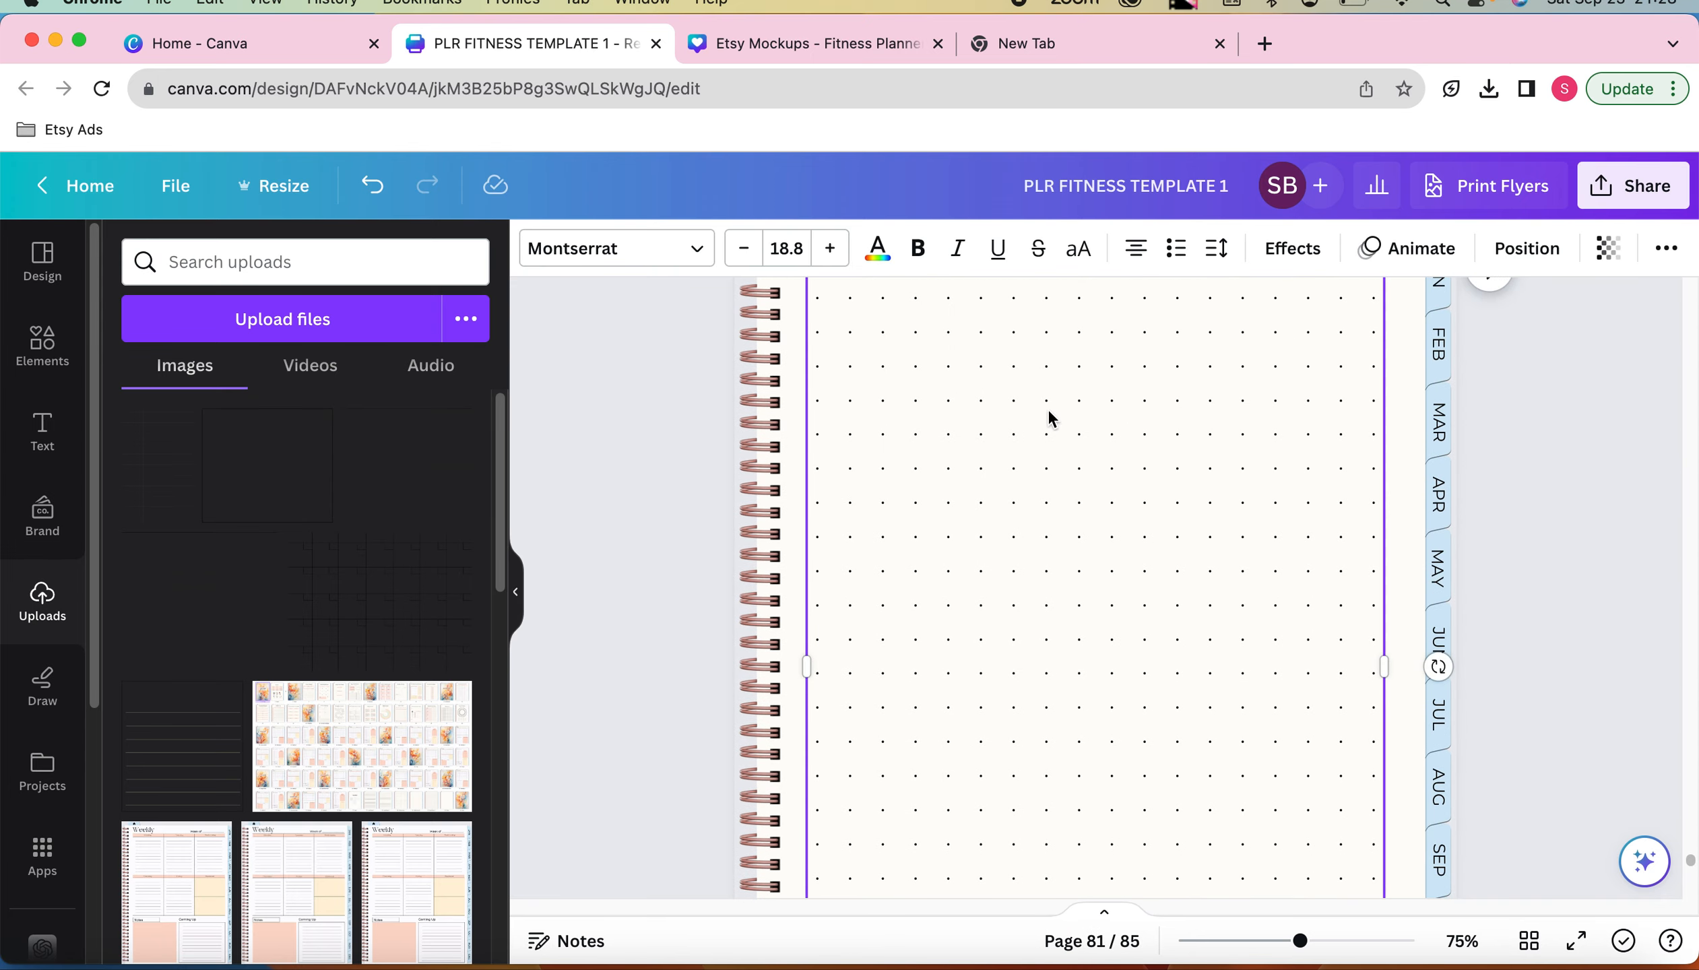
pyautogui.scroll(3, 931, 551)
pyautogui.scroll(3, 930, 551)
pyautogui.scroll(-6, 931, 552)
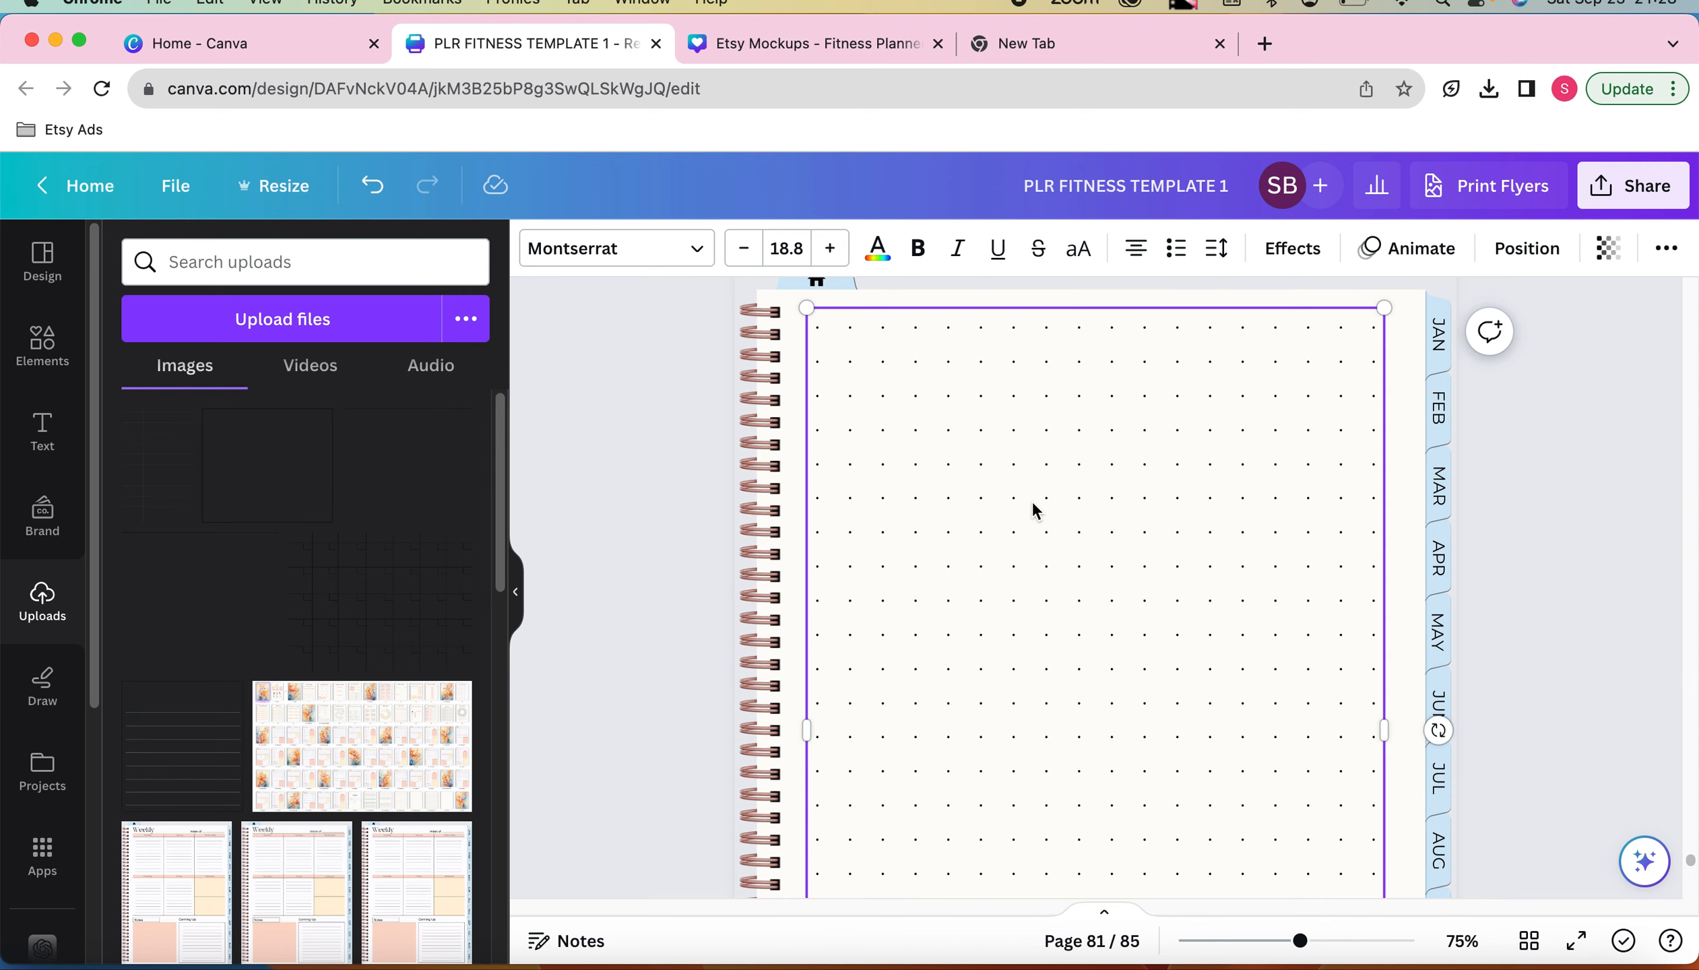
pyautogui.scroll(10, 1035, 510)
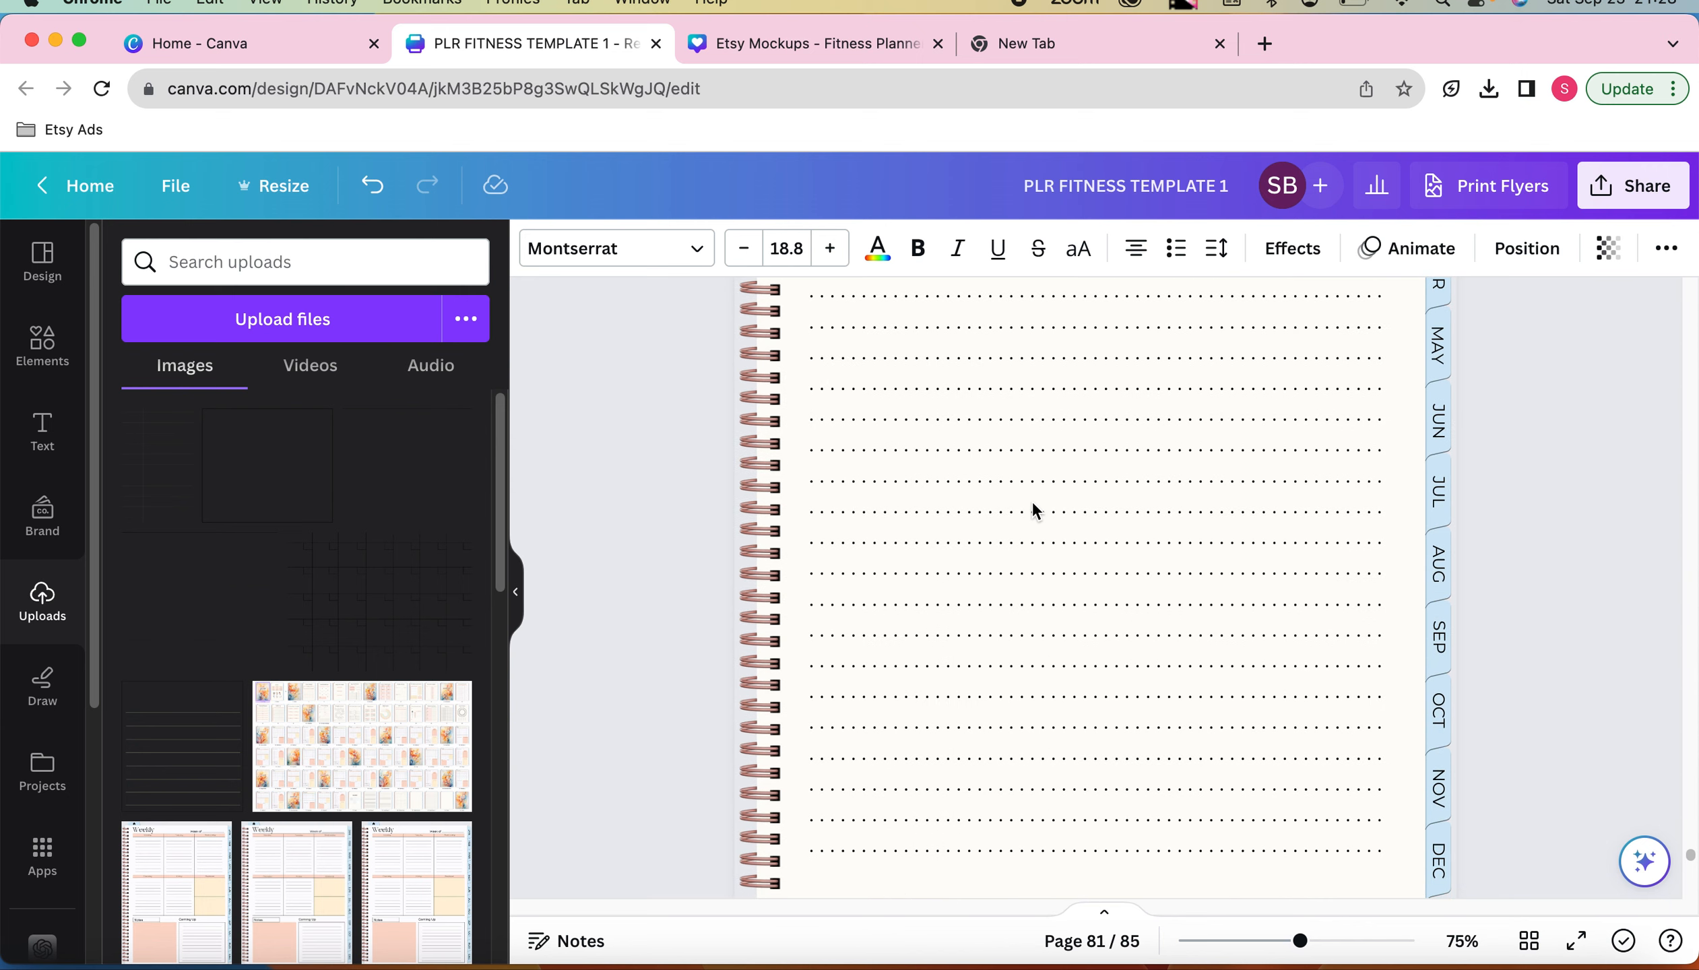
pyautogui.scroll(10, 1033, 503)
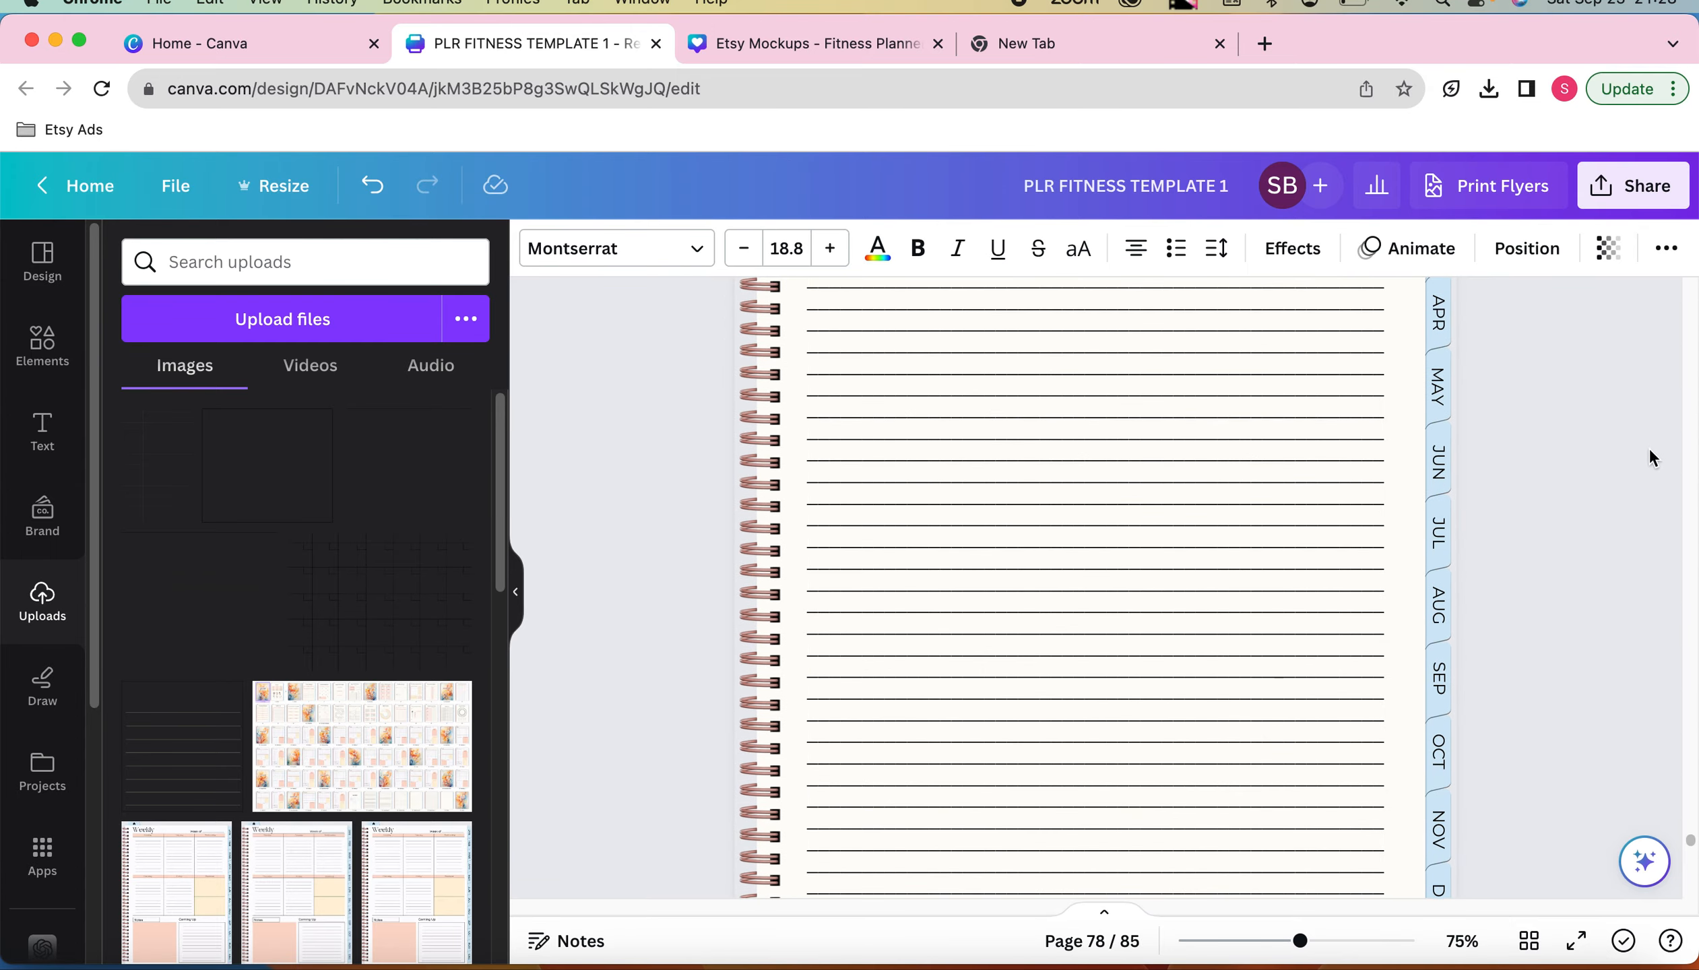
# Show all template pages as a thumbnail grid and review the monthly, movement and tracker pages
pyautogui.click(1597, 458)
pyautogui.scroll(5, 1597, 459)
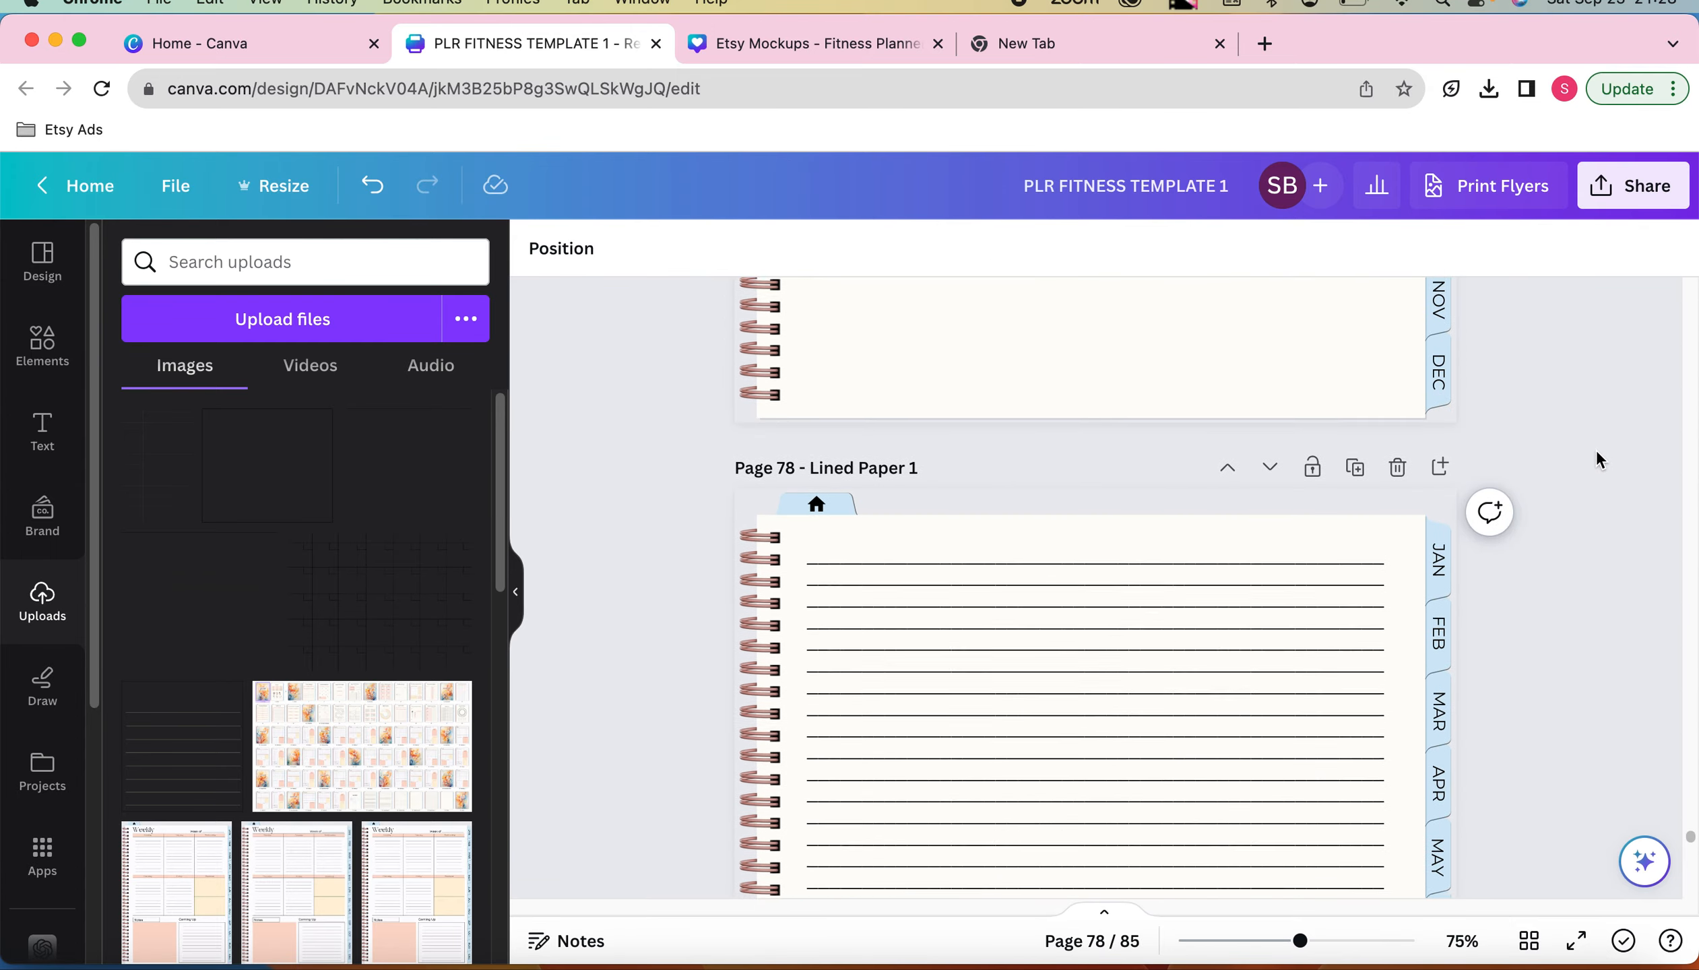
pyautogui.click(1528, 940)
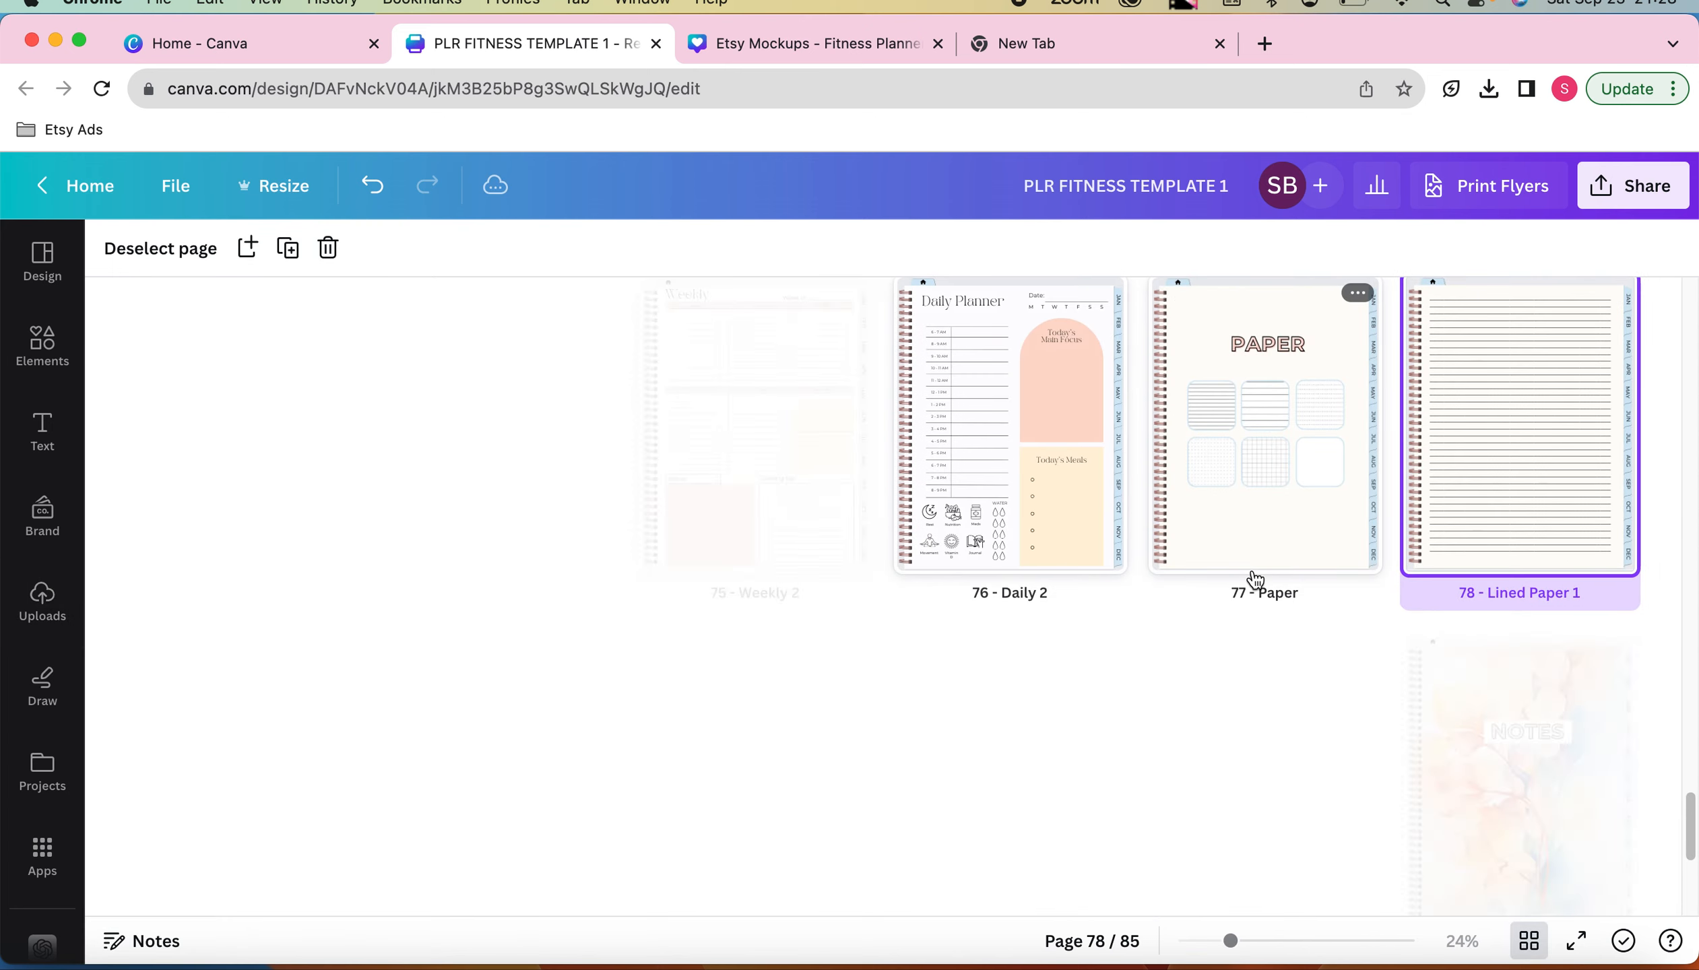
pyautogui.scroll(10, 1255, 593)
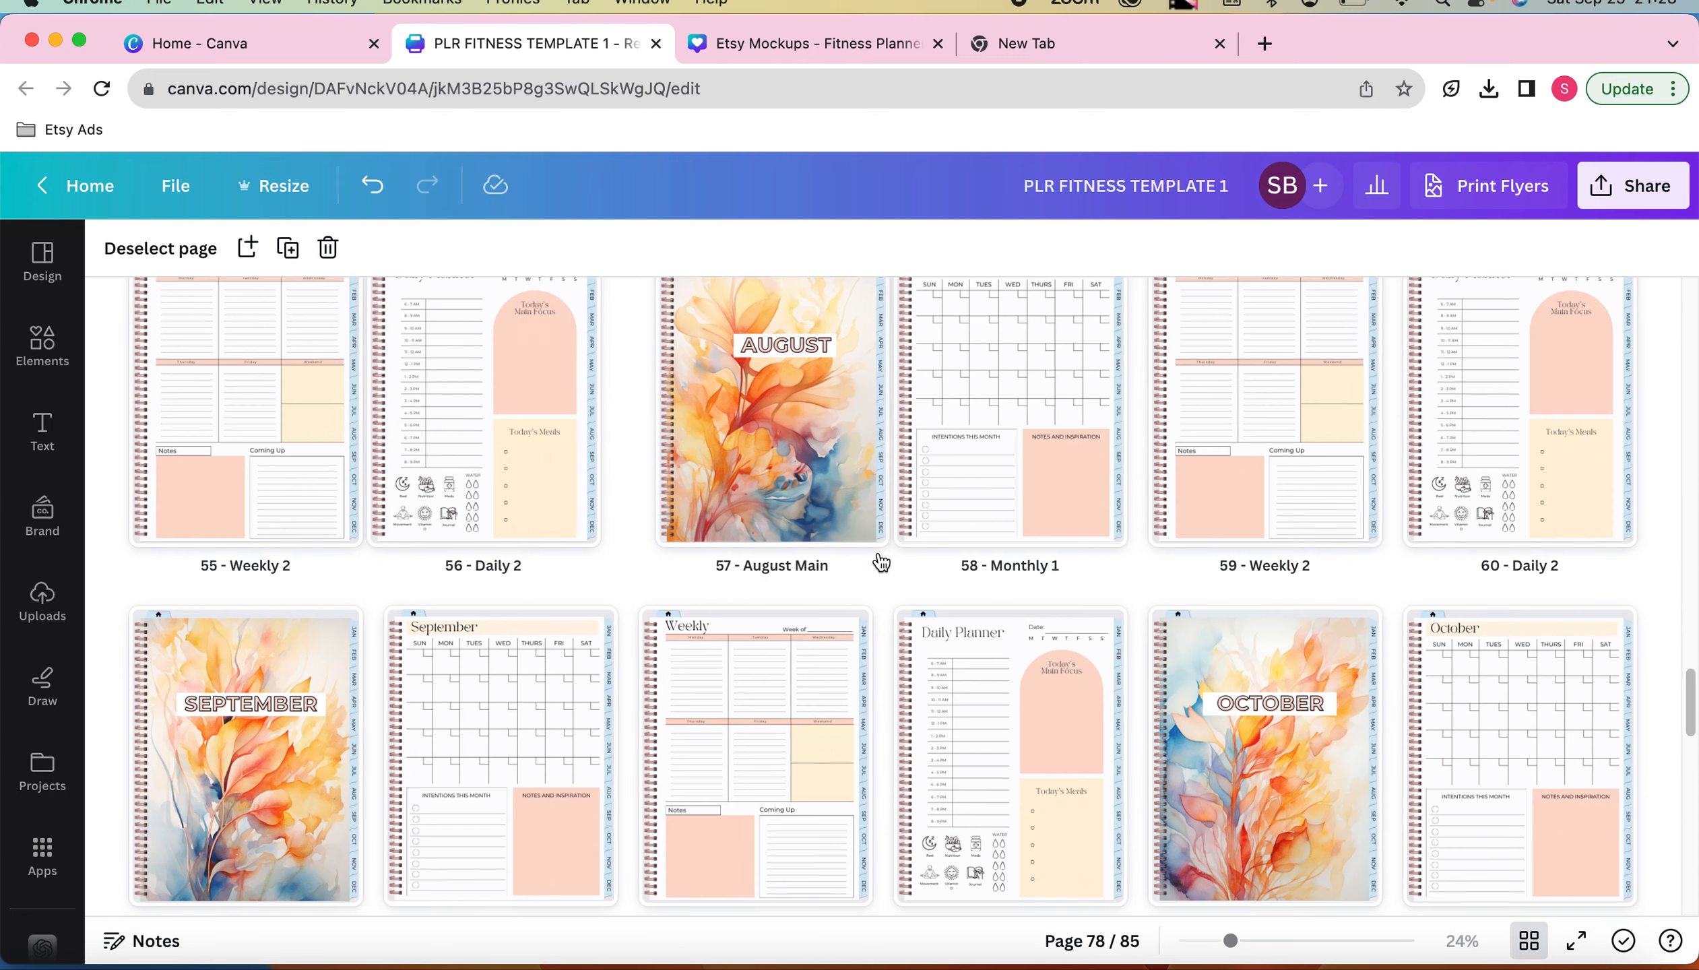
pyautogui.scroll(5, 878, 557)
pyautogui.scroll(4, 877, 551)
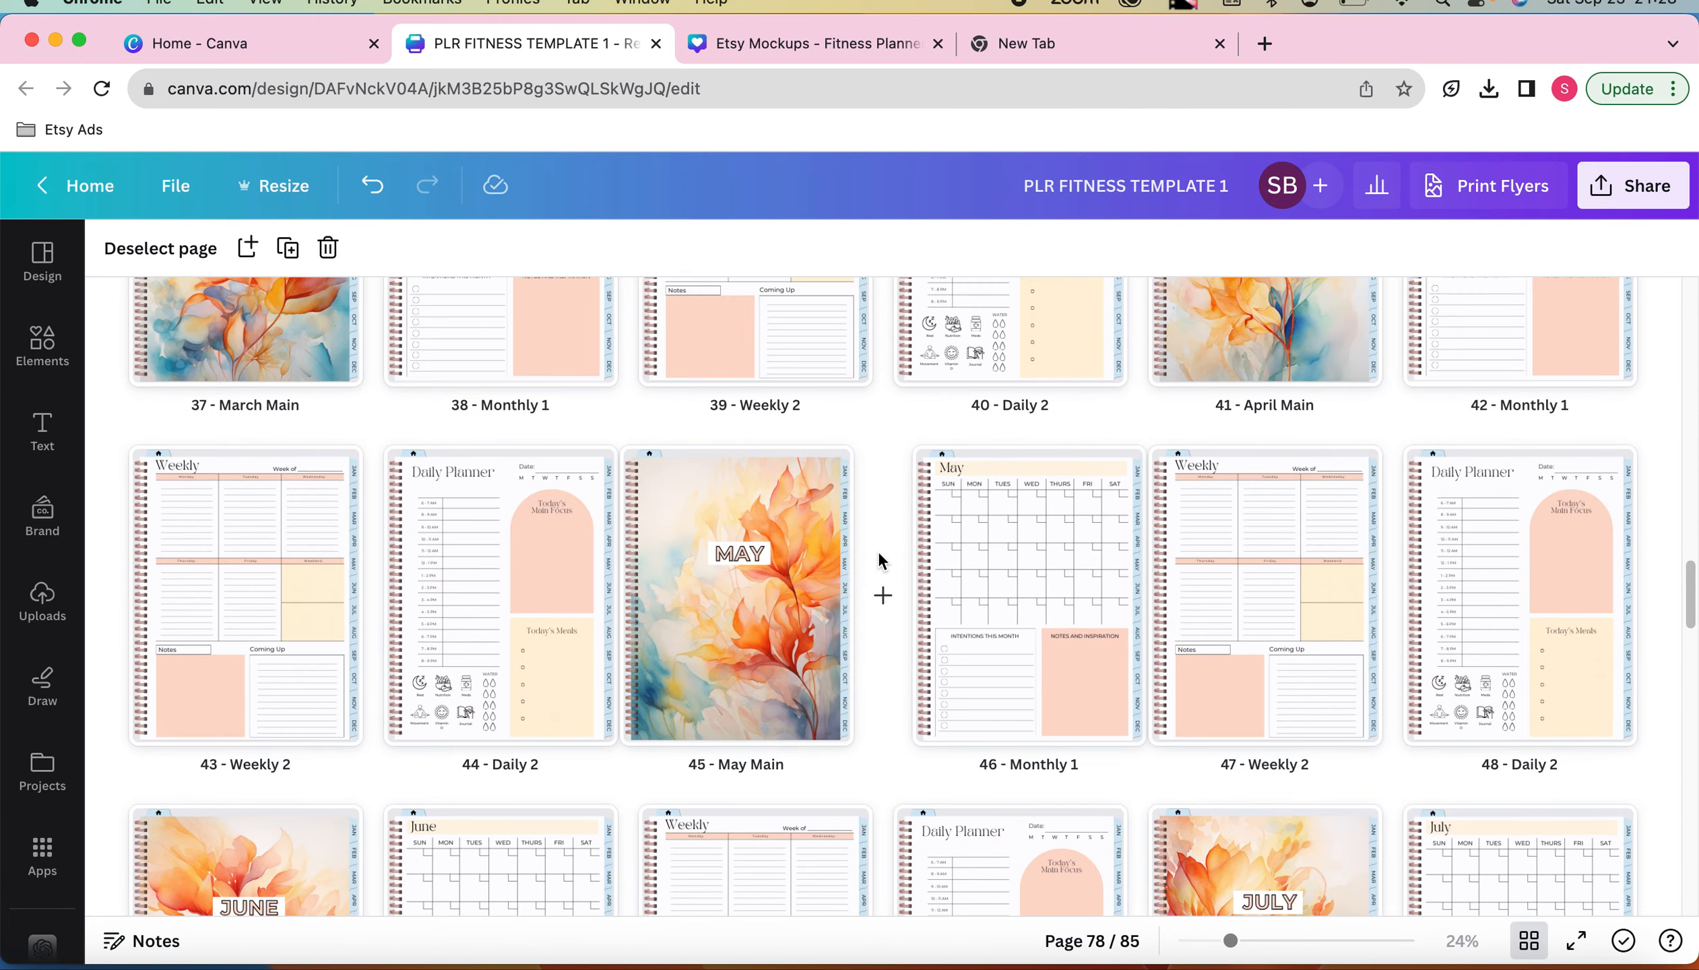
pyautogui.scroll(10, 877, 551)
pyautogui.scroll(3, 877, 551)
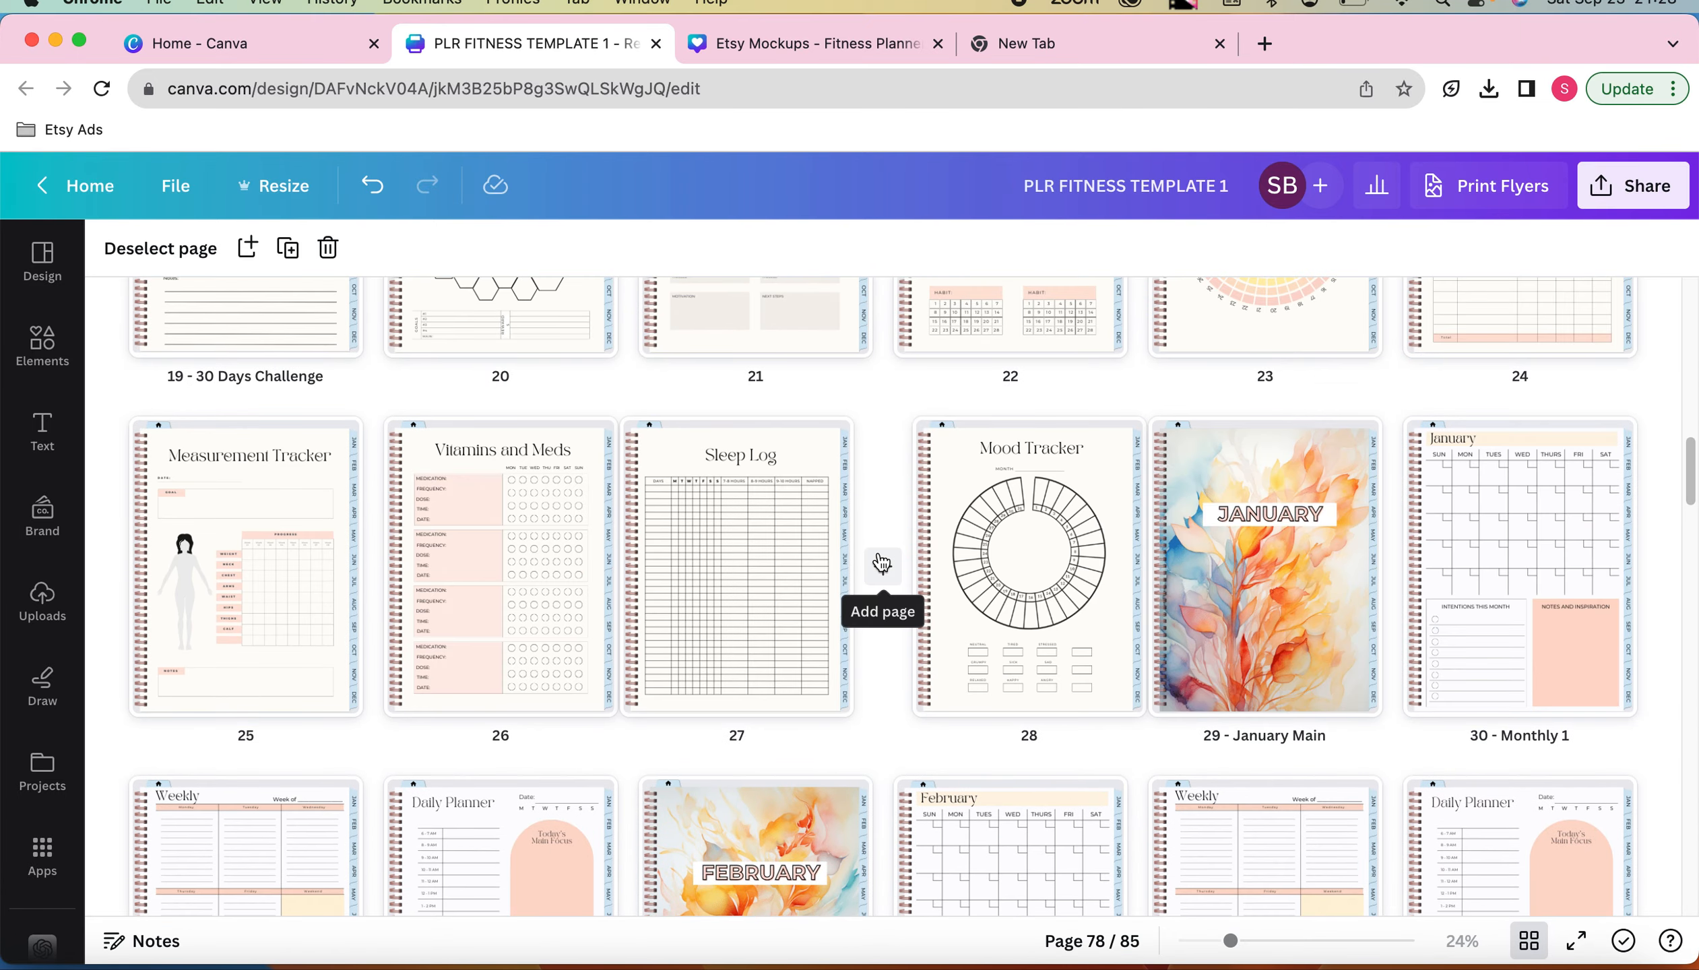
pyautogui.scroll(9, 877, 551)
pyautogui.scroll(-2, 881, 562)
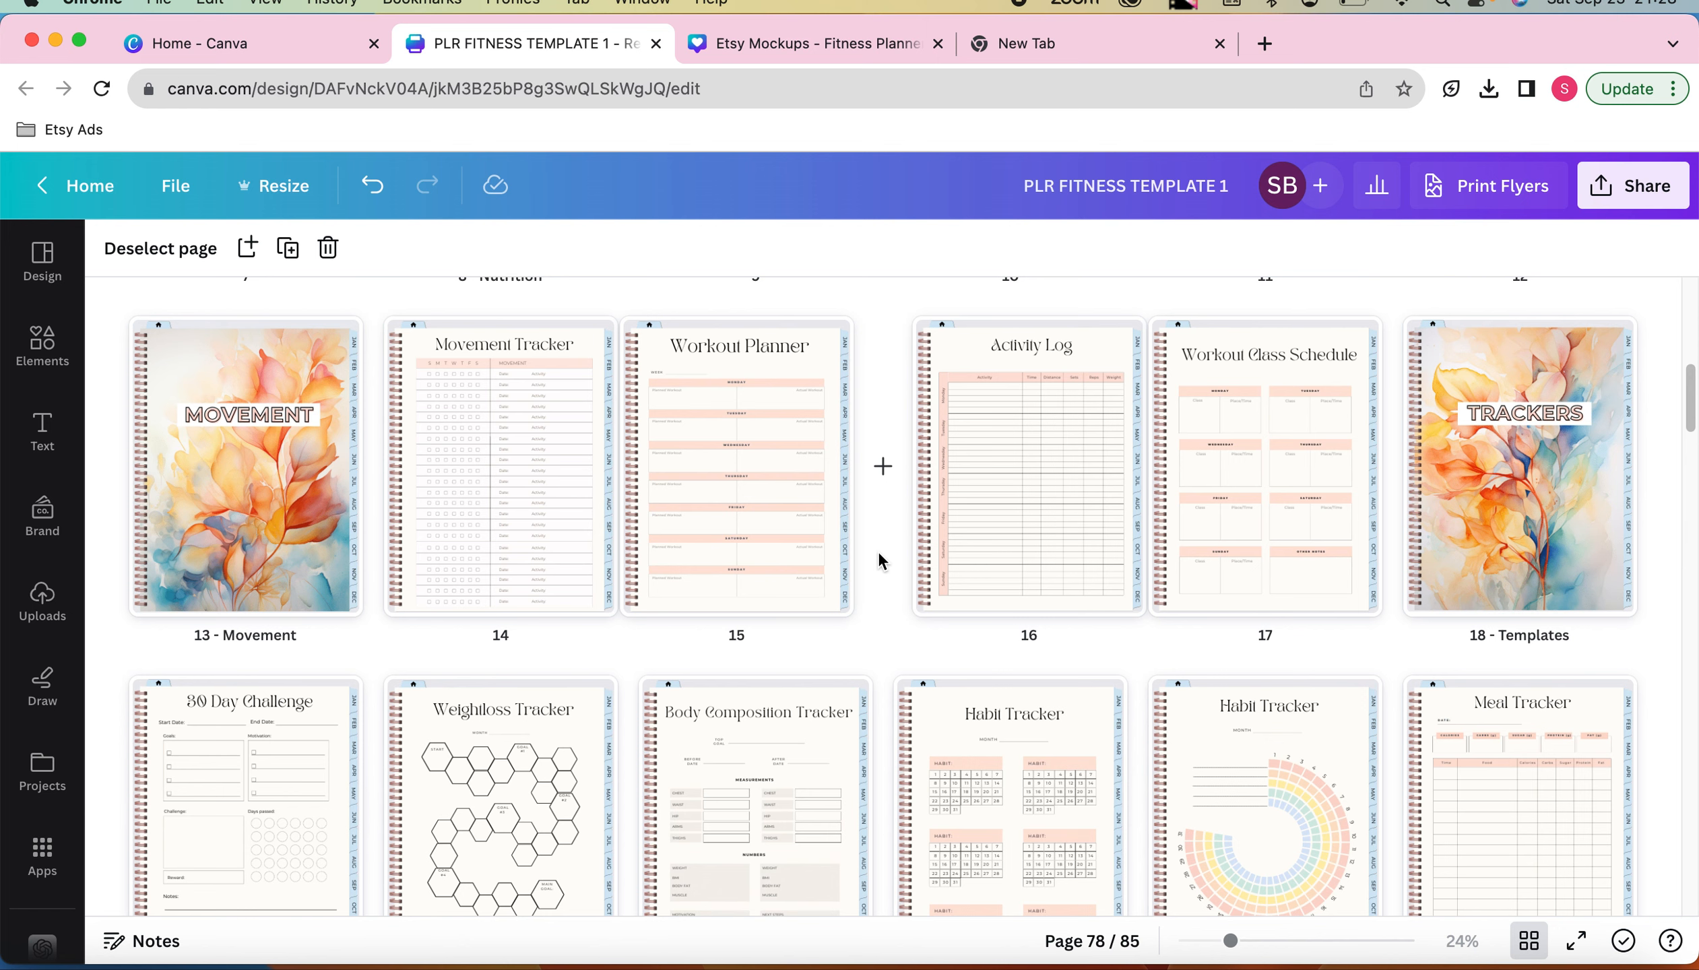
pyautogui.scroll(-5, 877, 551)
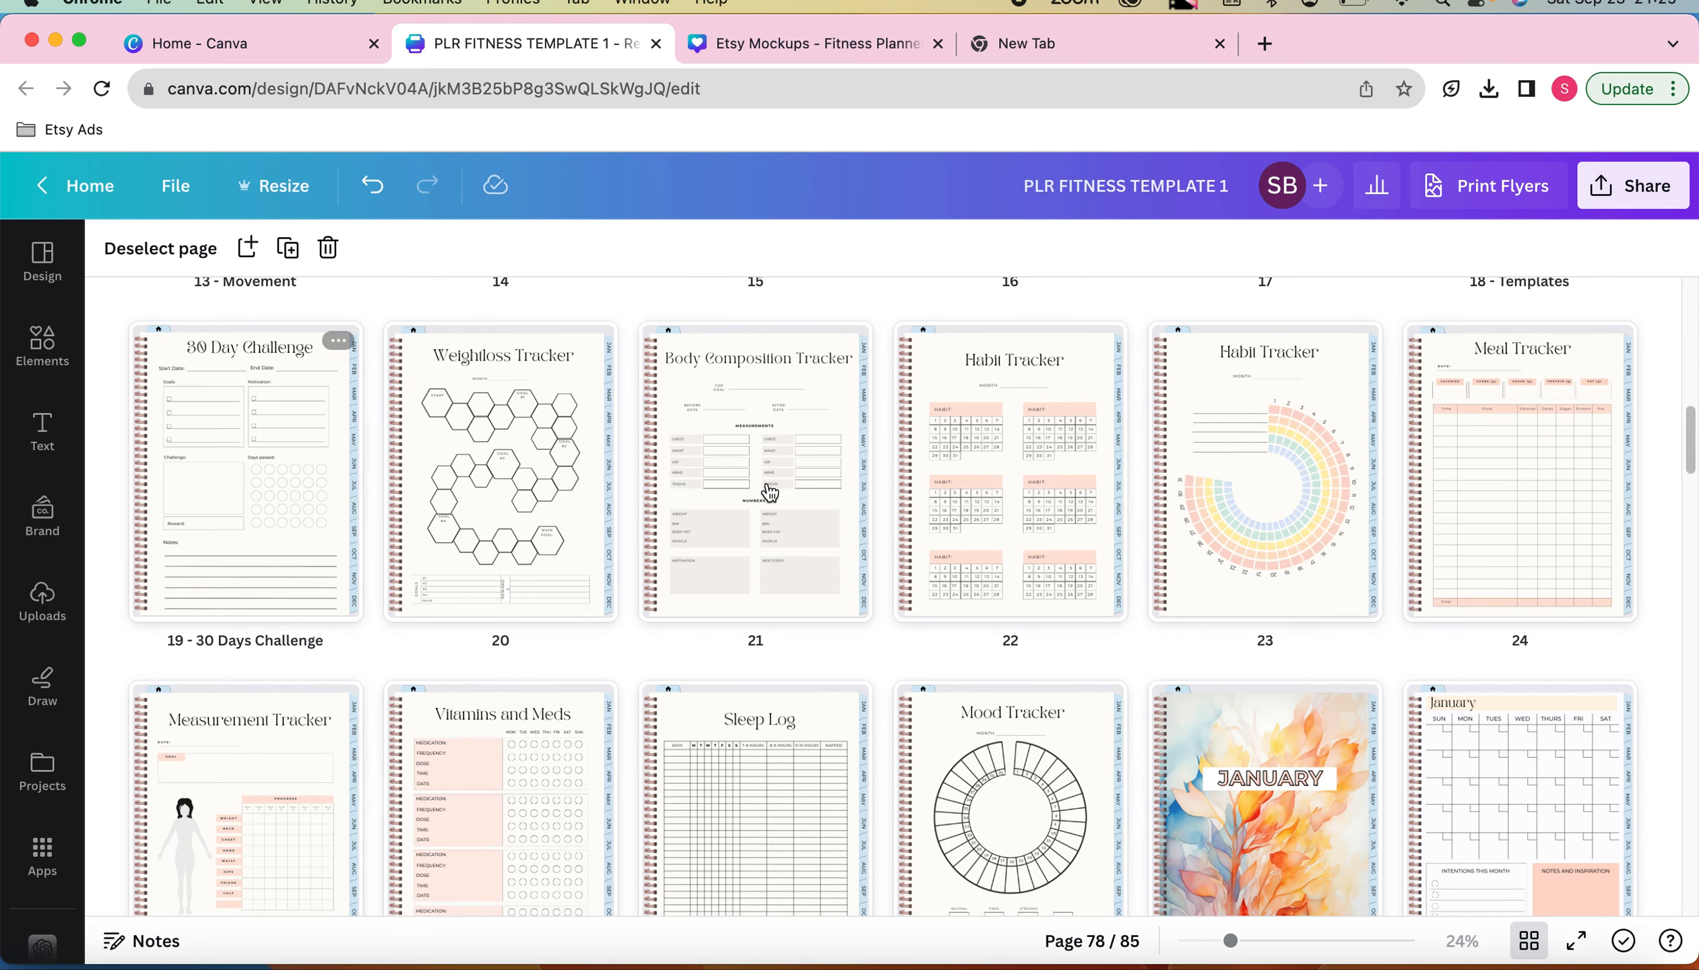
pyautogui.scroll(-1, 771, 493)
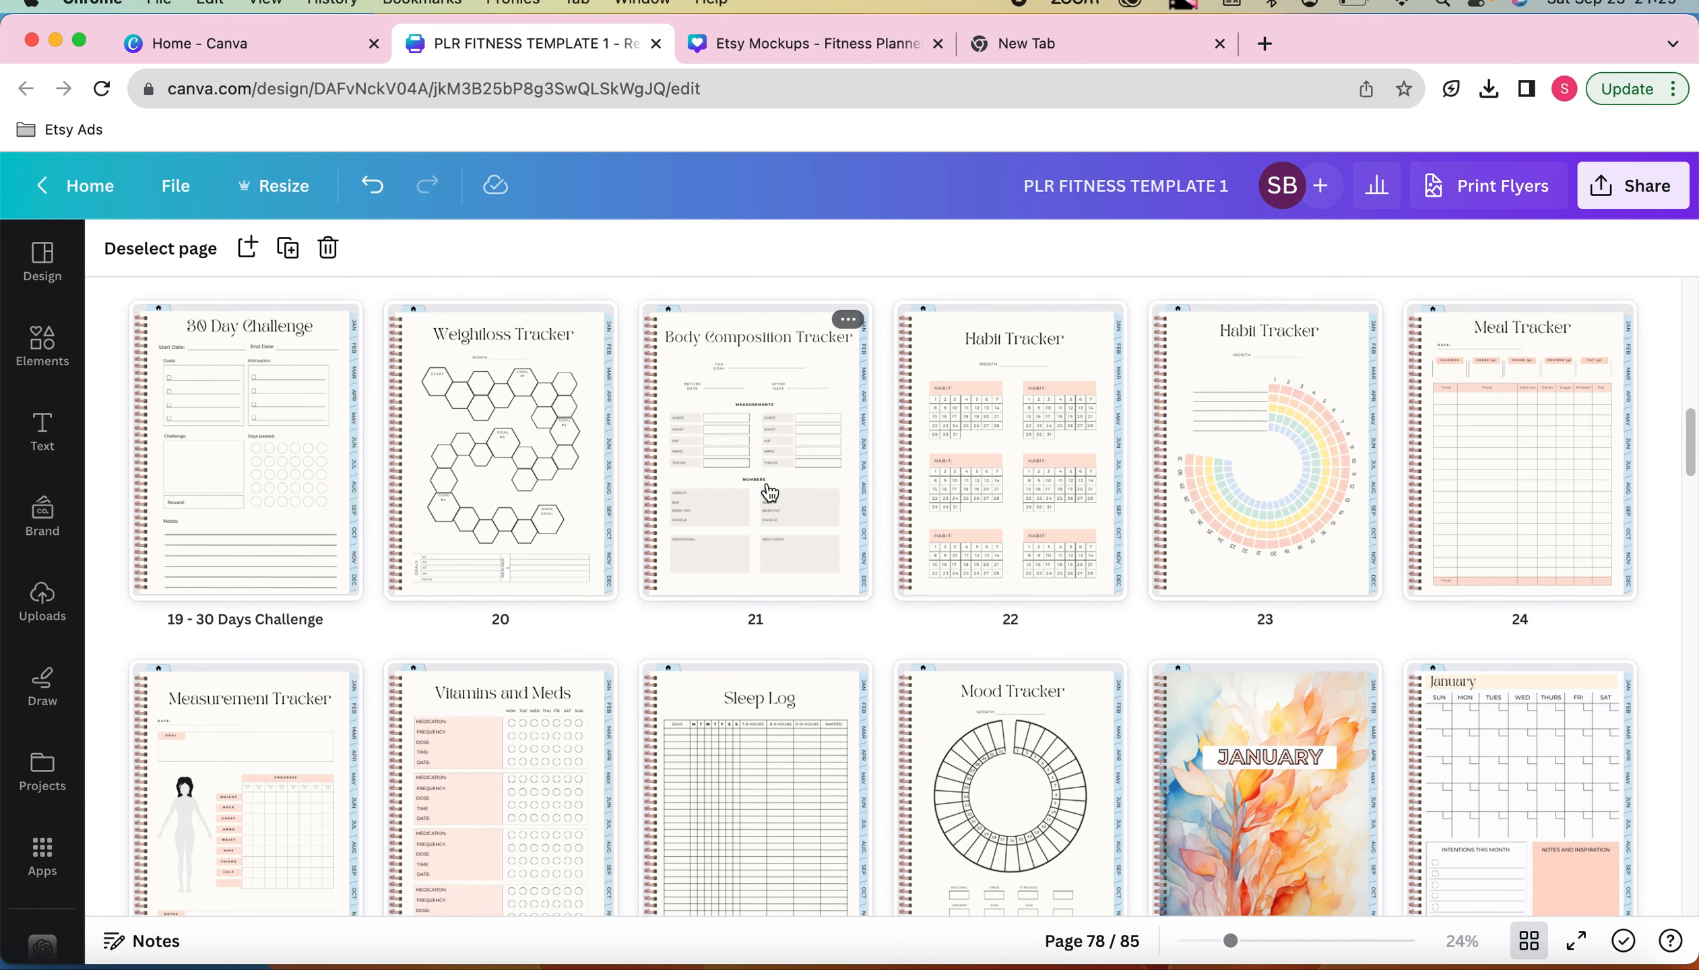
pyautogui.scroll(-5, 771, 493)
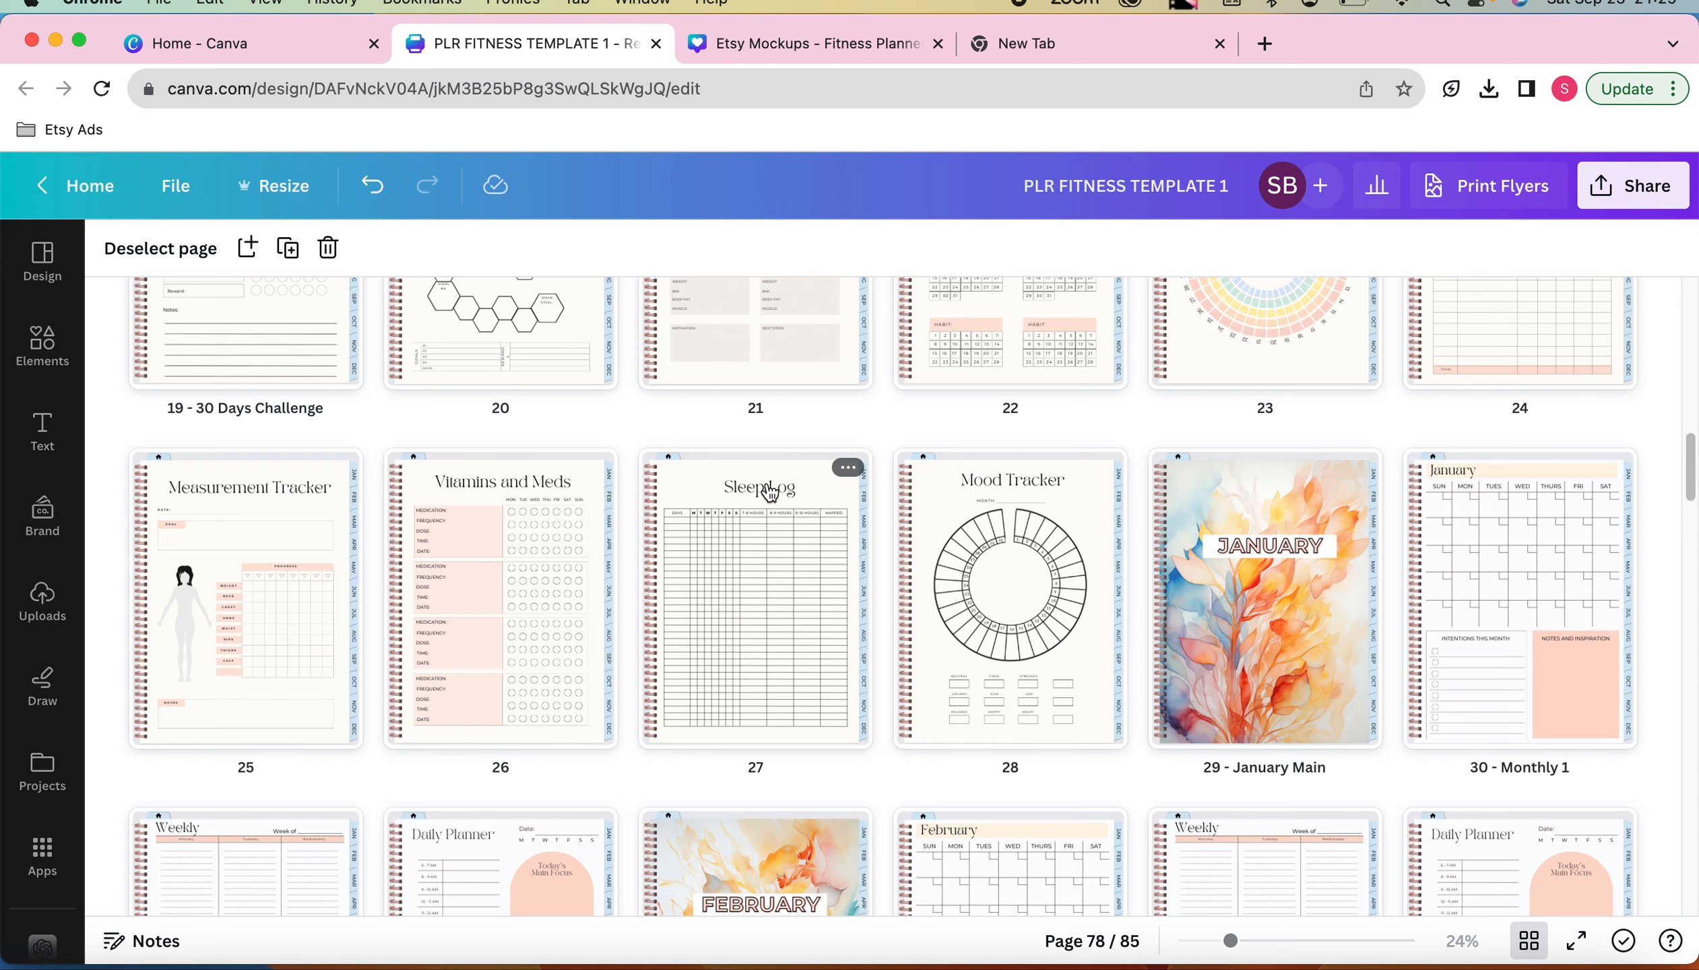
# Open the Vitamins and Meds page and inspect the grouped circles in its medication blocks
pyautogui.doubleClick(505, 598)
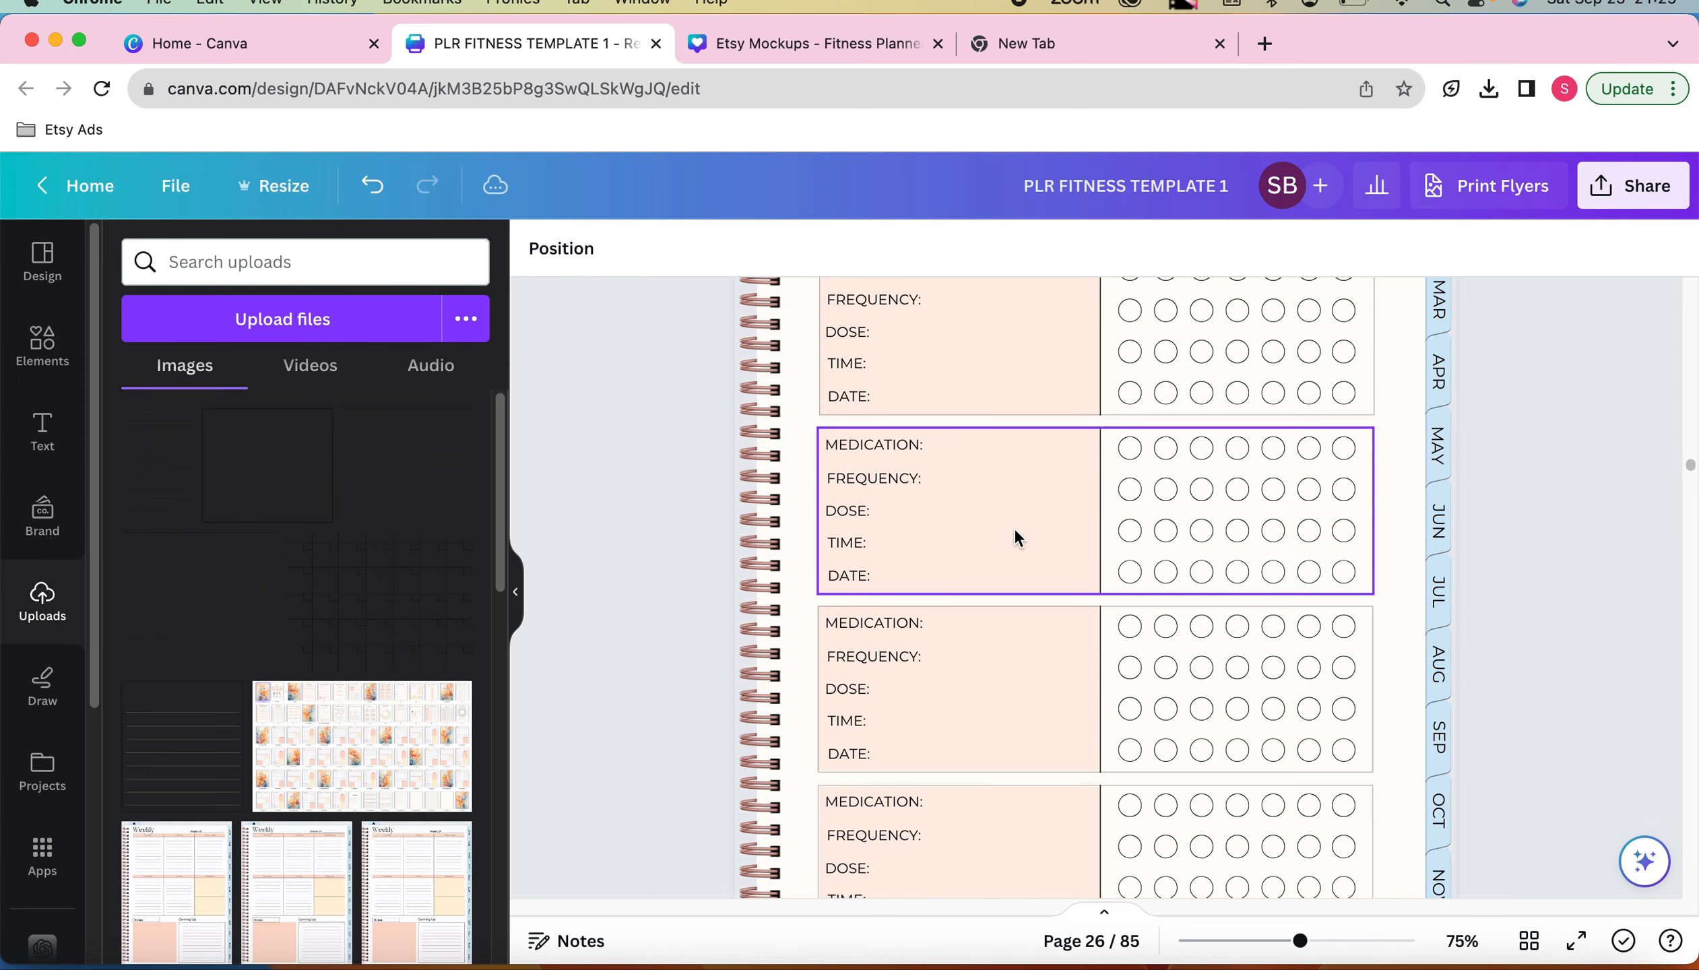
pyautogui.click(1204, 489)
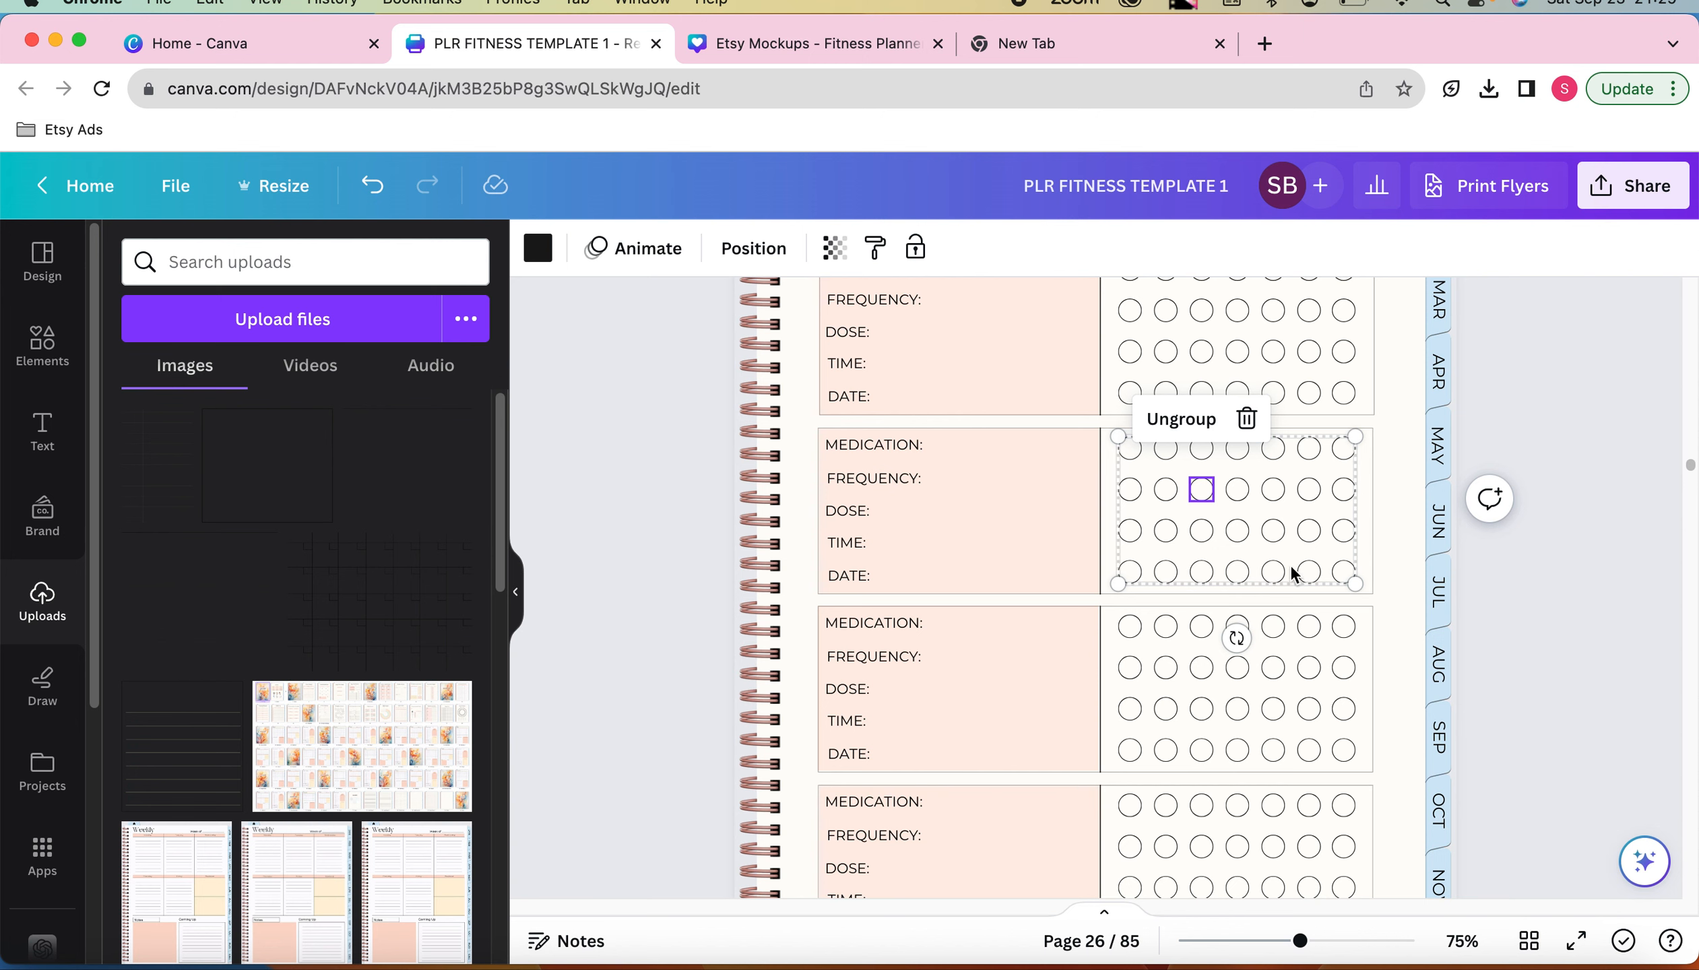
pyautogui.click(1551, 541)
pyautogui.scroll(4, 1336, 466)
pyautogui.scroll(-6, 1336, 466)
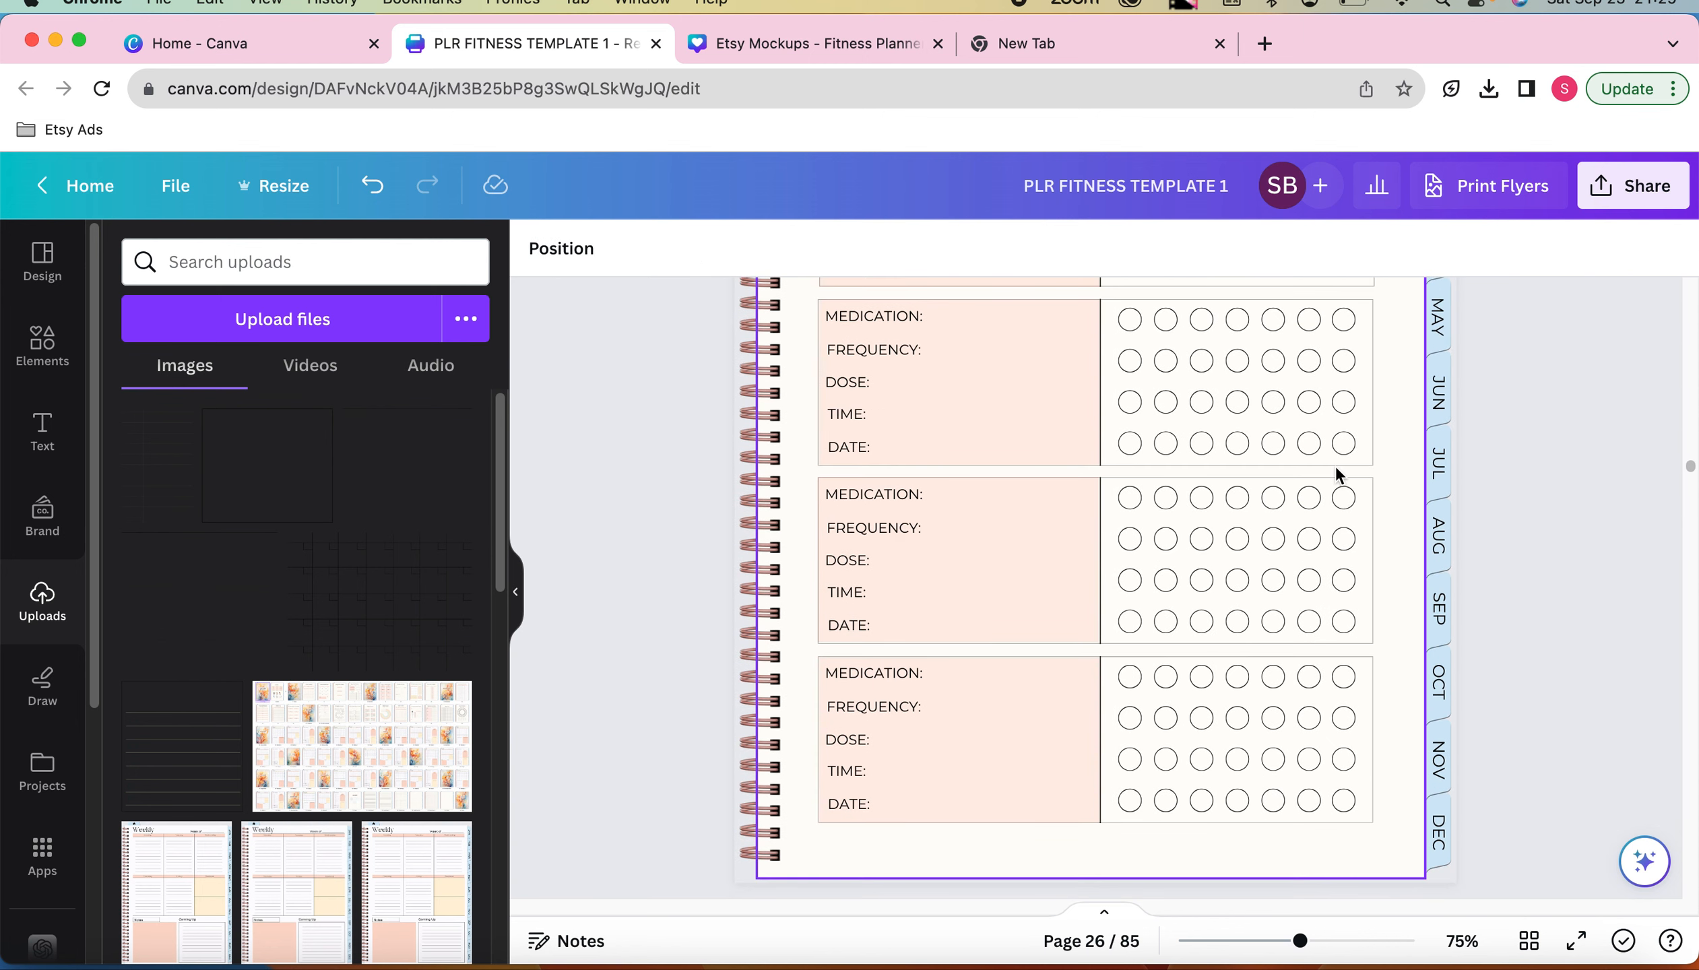
pyautogui.scroll(5, 1335, 474)
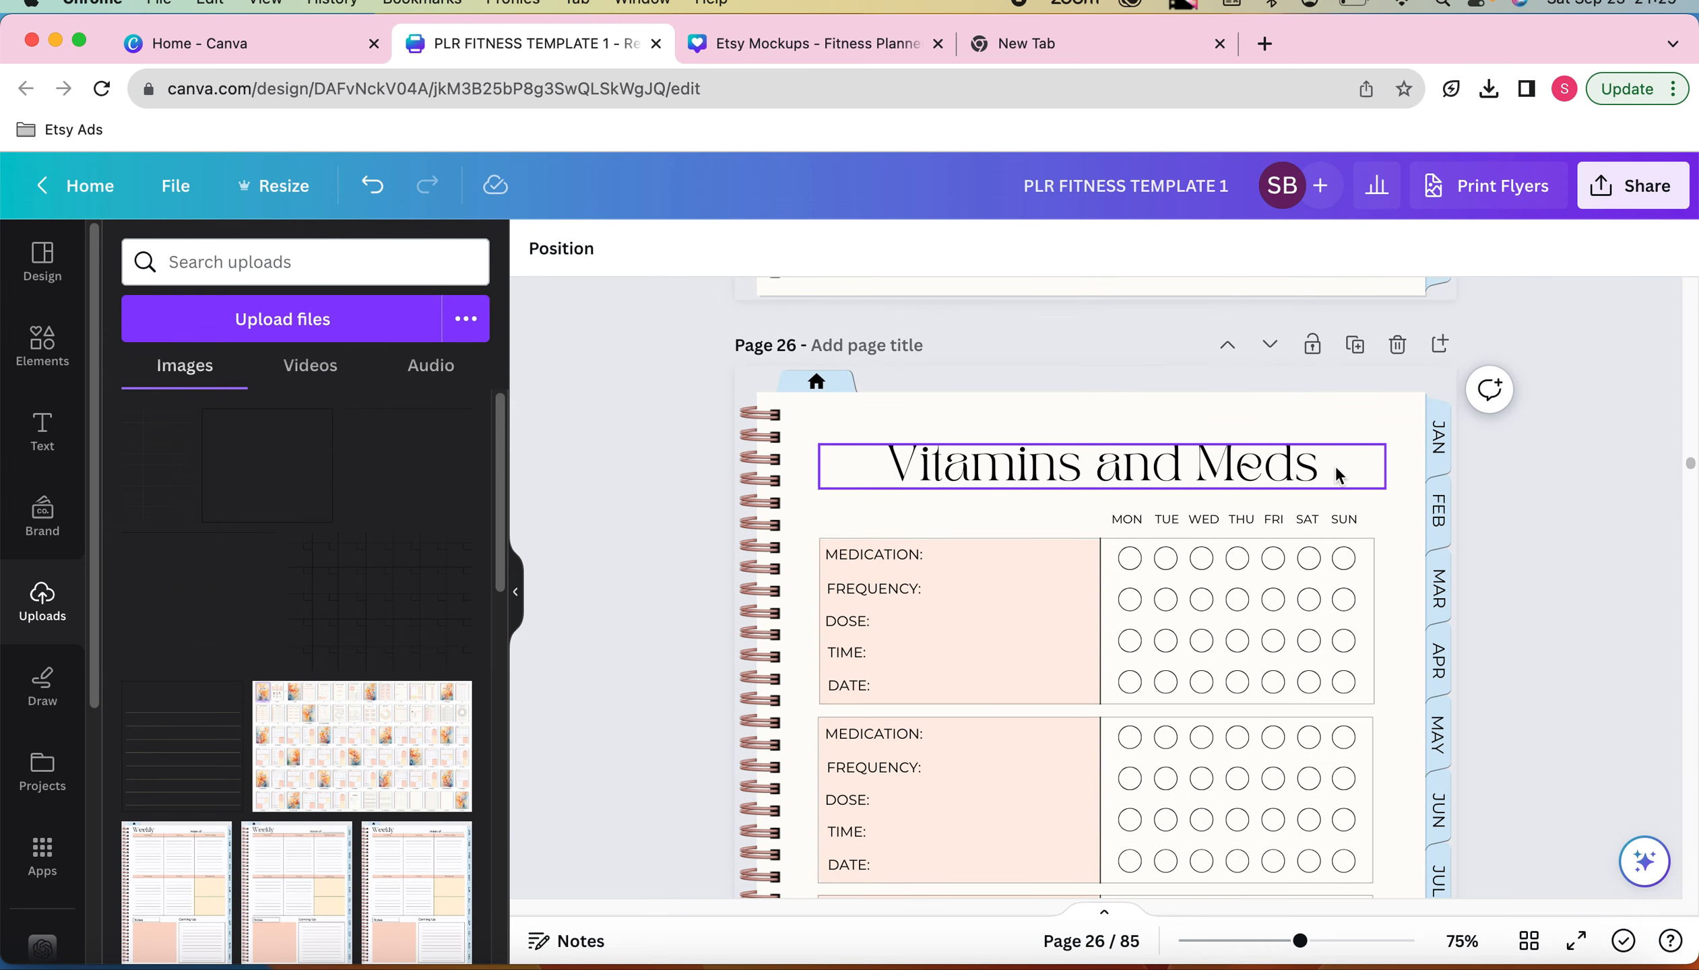
# Examine the Measurement Tracker page's progress table and the circle groups on the Vitamins and Meds page
pyautogui.scroll(7, 1337, 474)
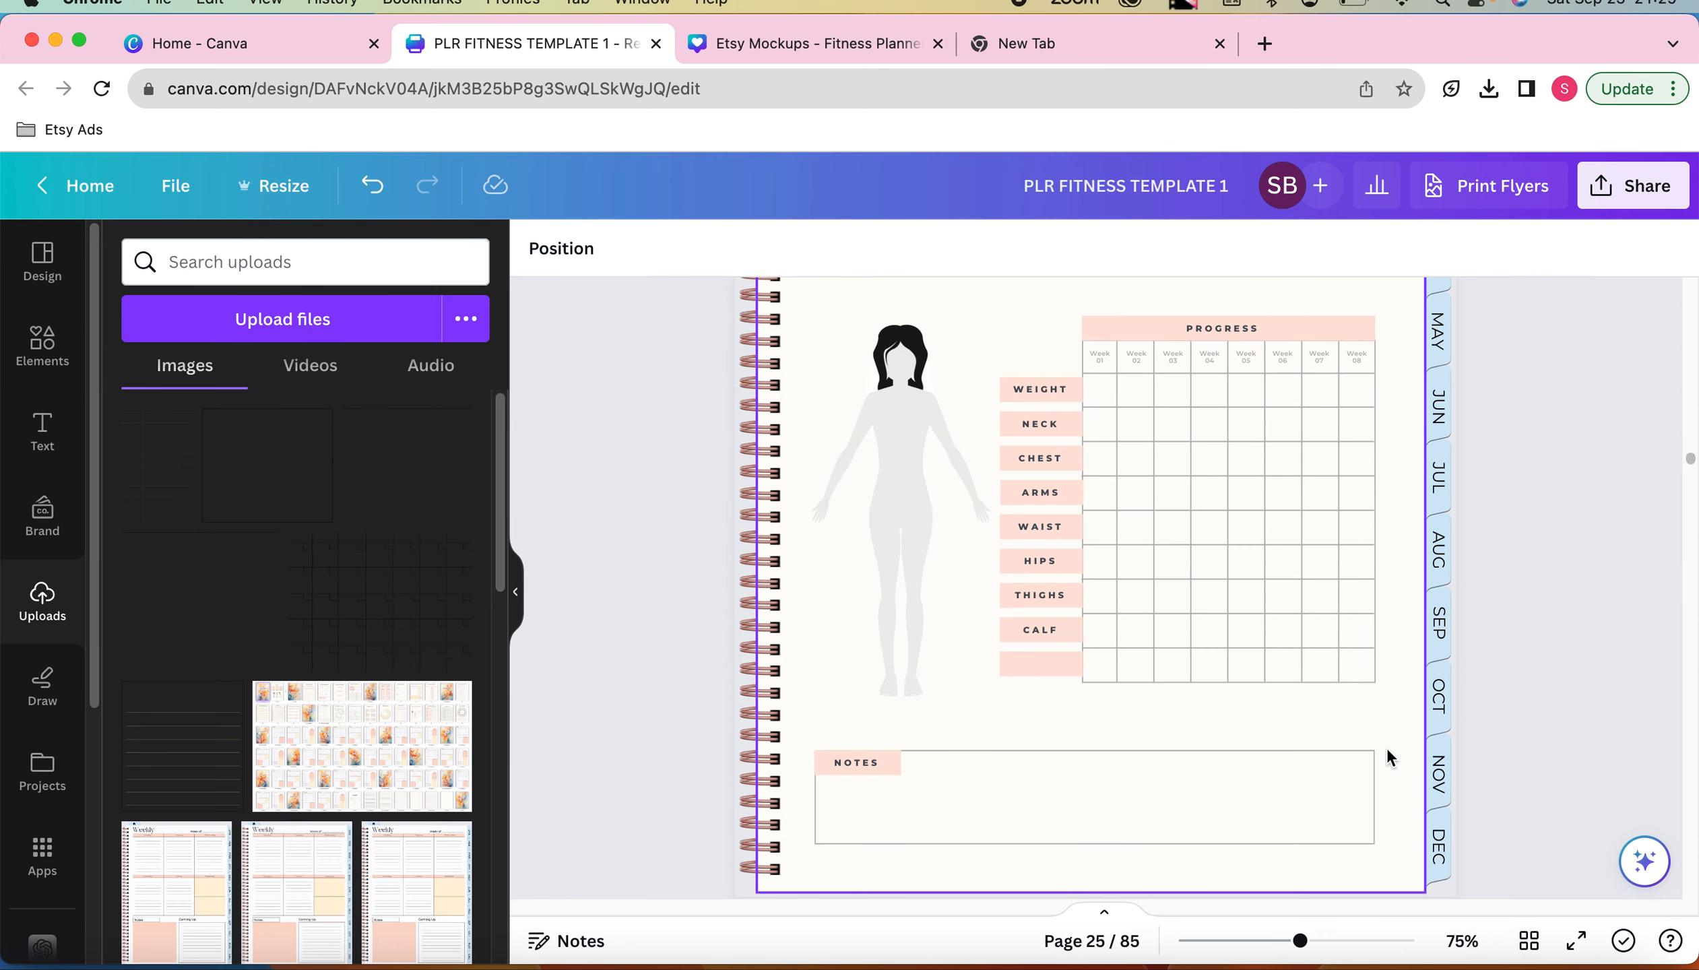
pyautogui.scroll(-1, 1383, 702)
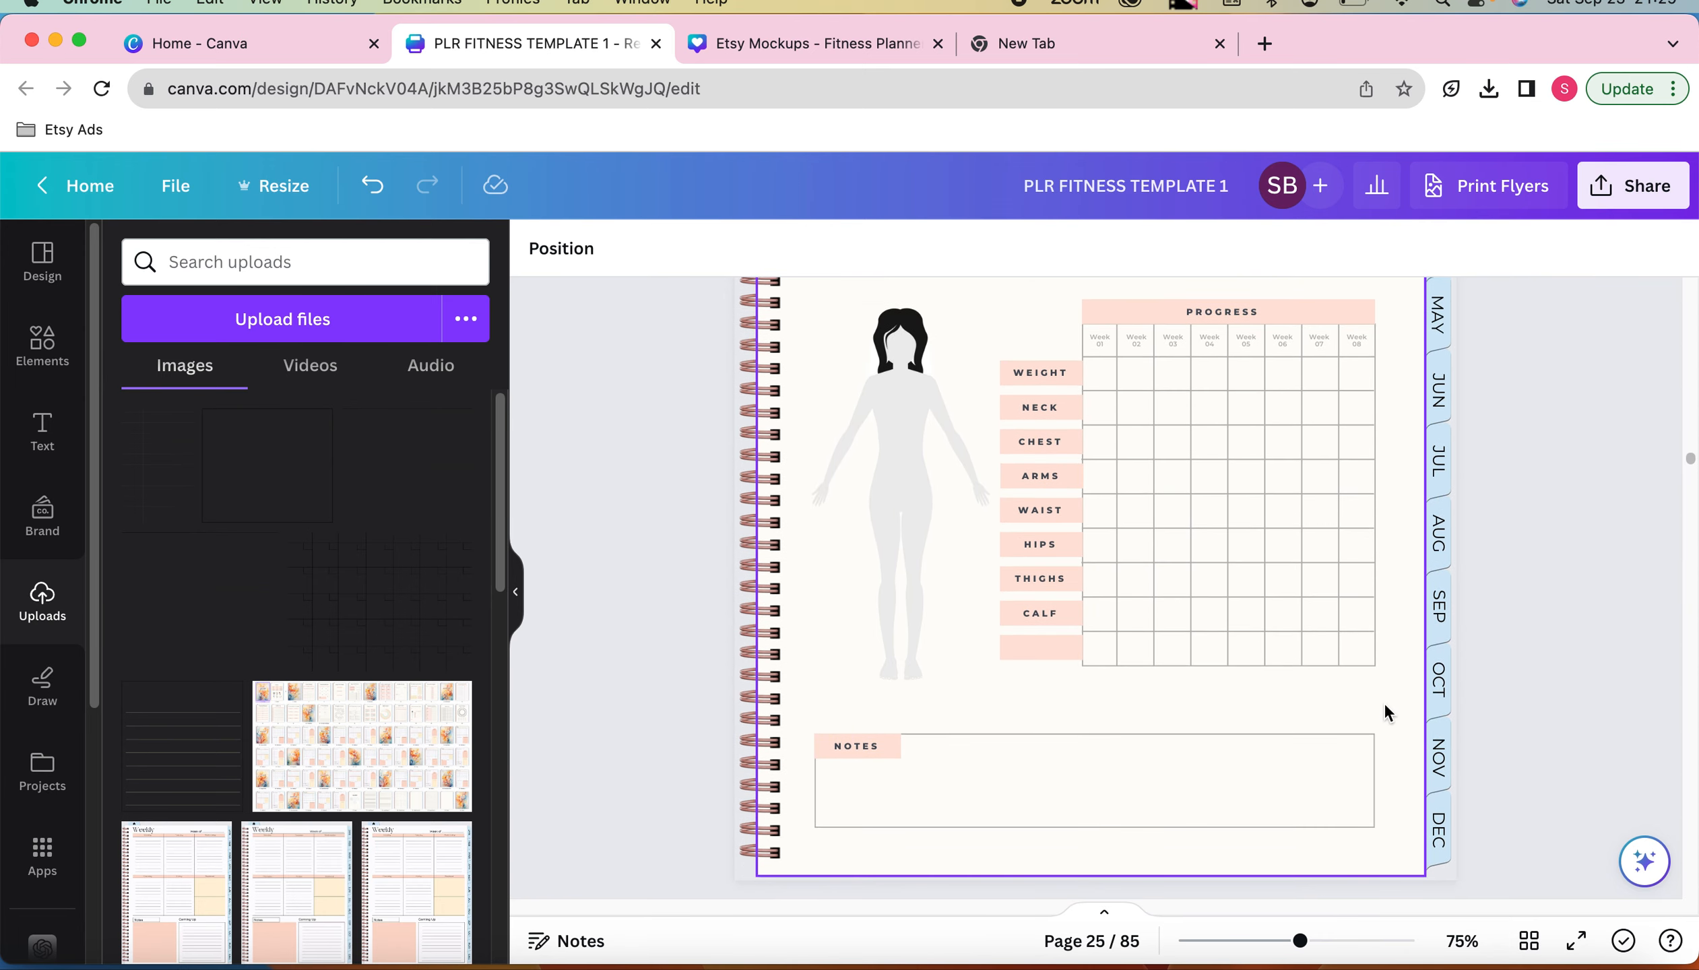
pyautogui.scroll(-8, 1383, 702)
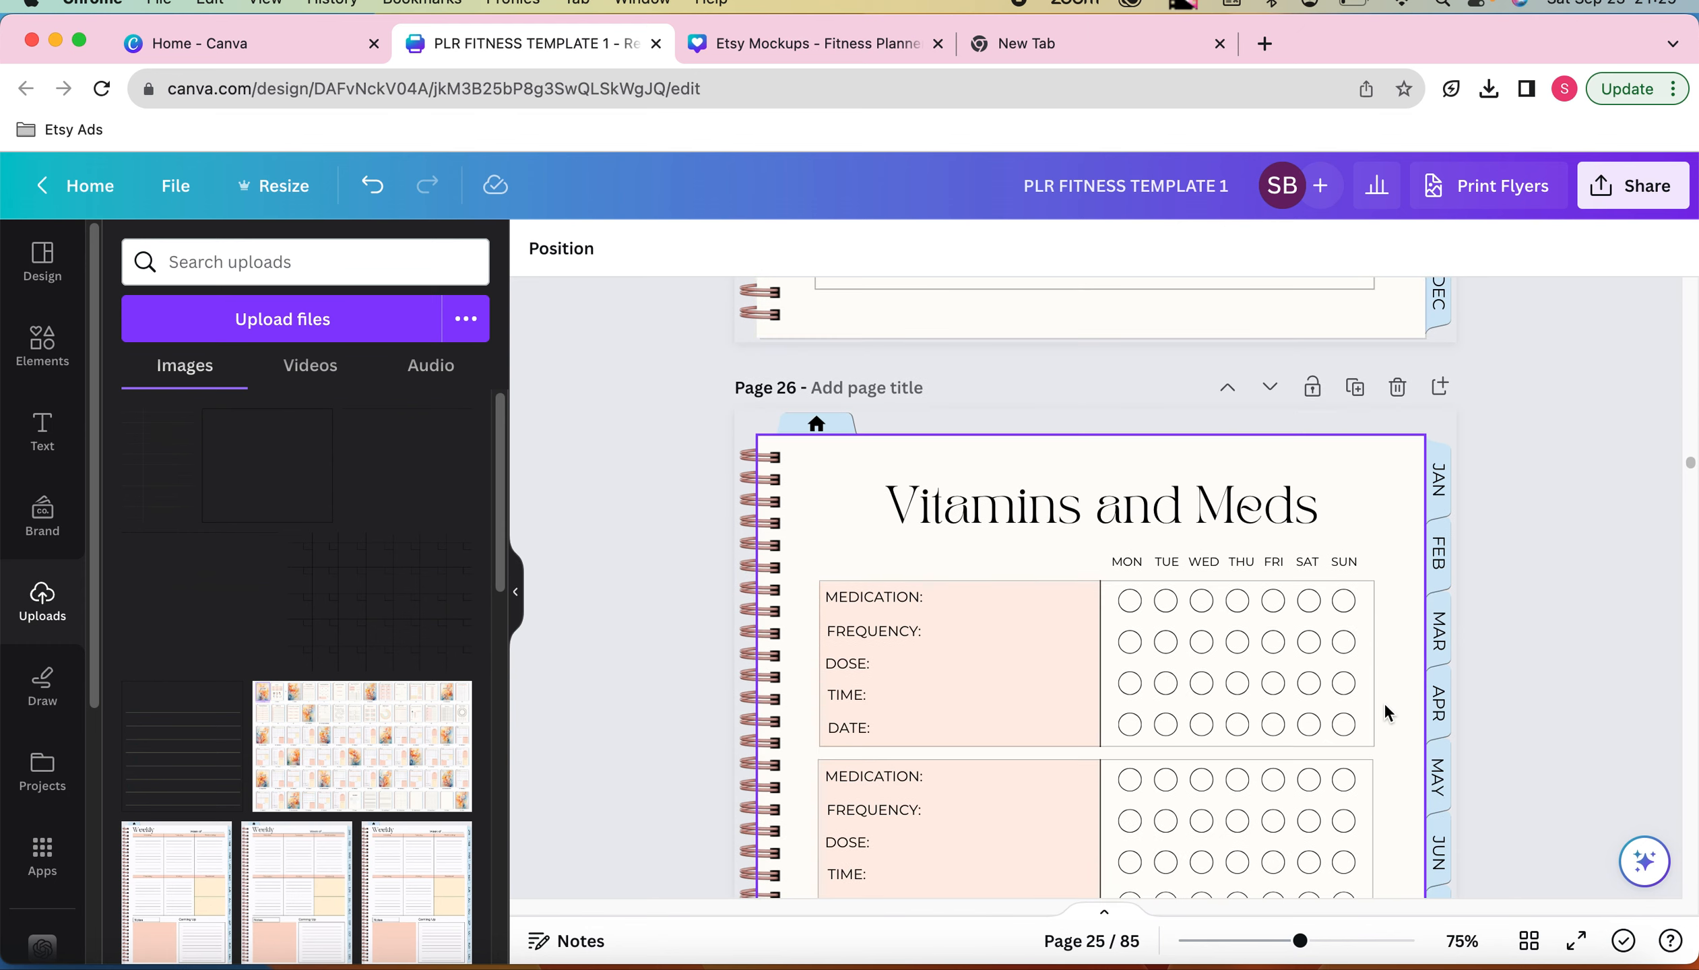
pyautogui.scroll(-4, 1383, 702)
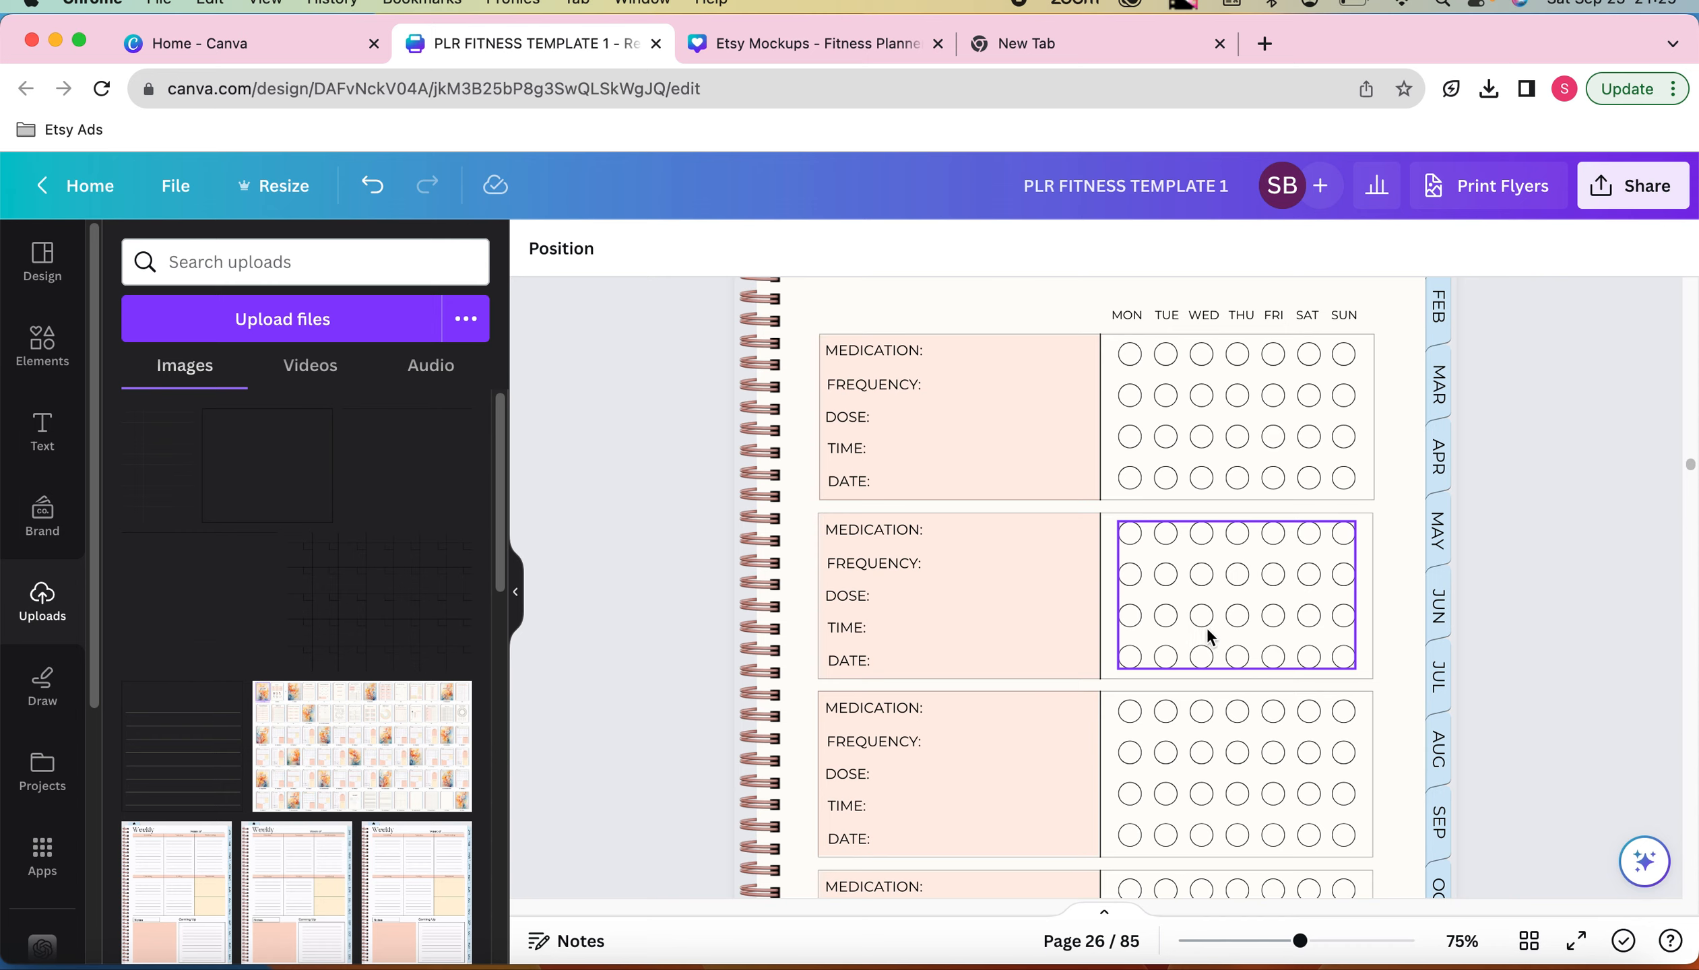
pyautogui.scroll(-4, 1240, 629)
pyautogui.scroll(-10, 1243, 627)
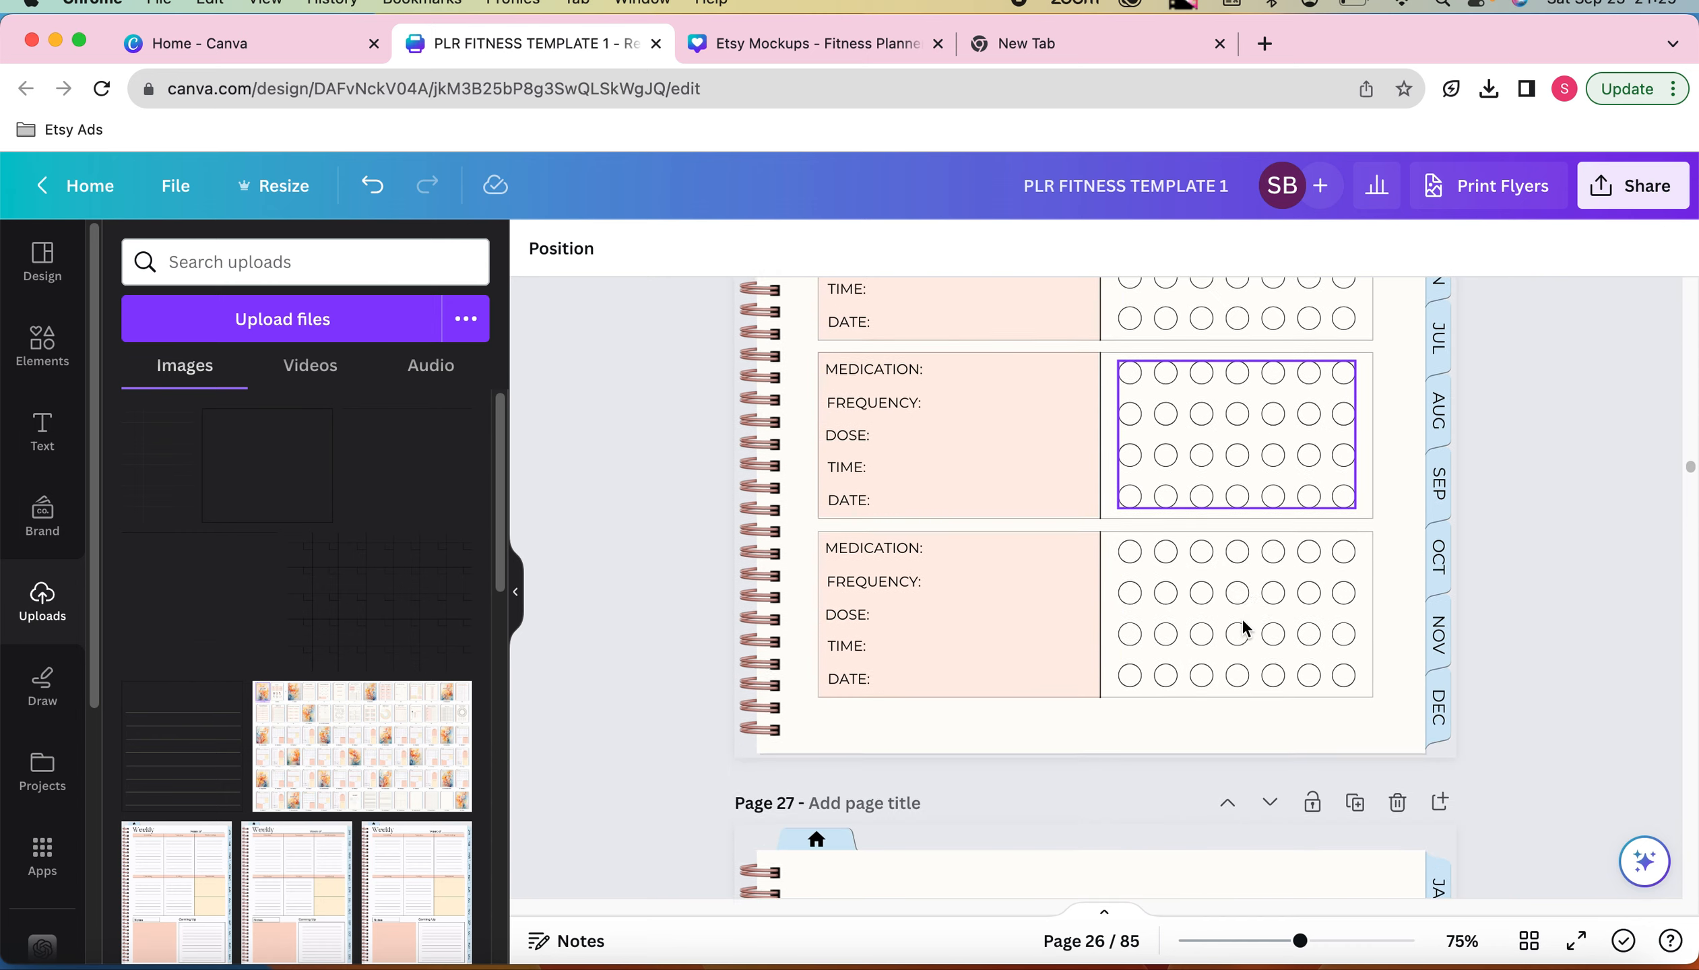
# Select every horizontal and vertical line of the Sleep Log table on page 27, including the top border, but not the header labels
pyautogui.scroll(-10, 1243, 627)
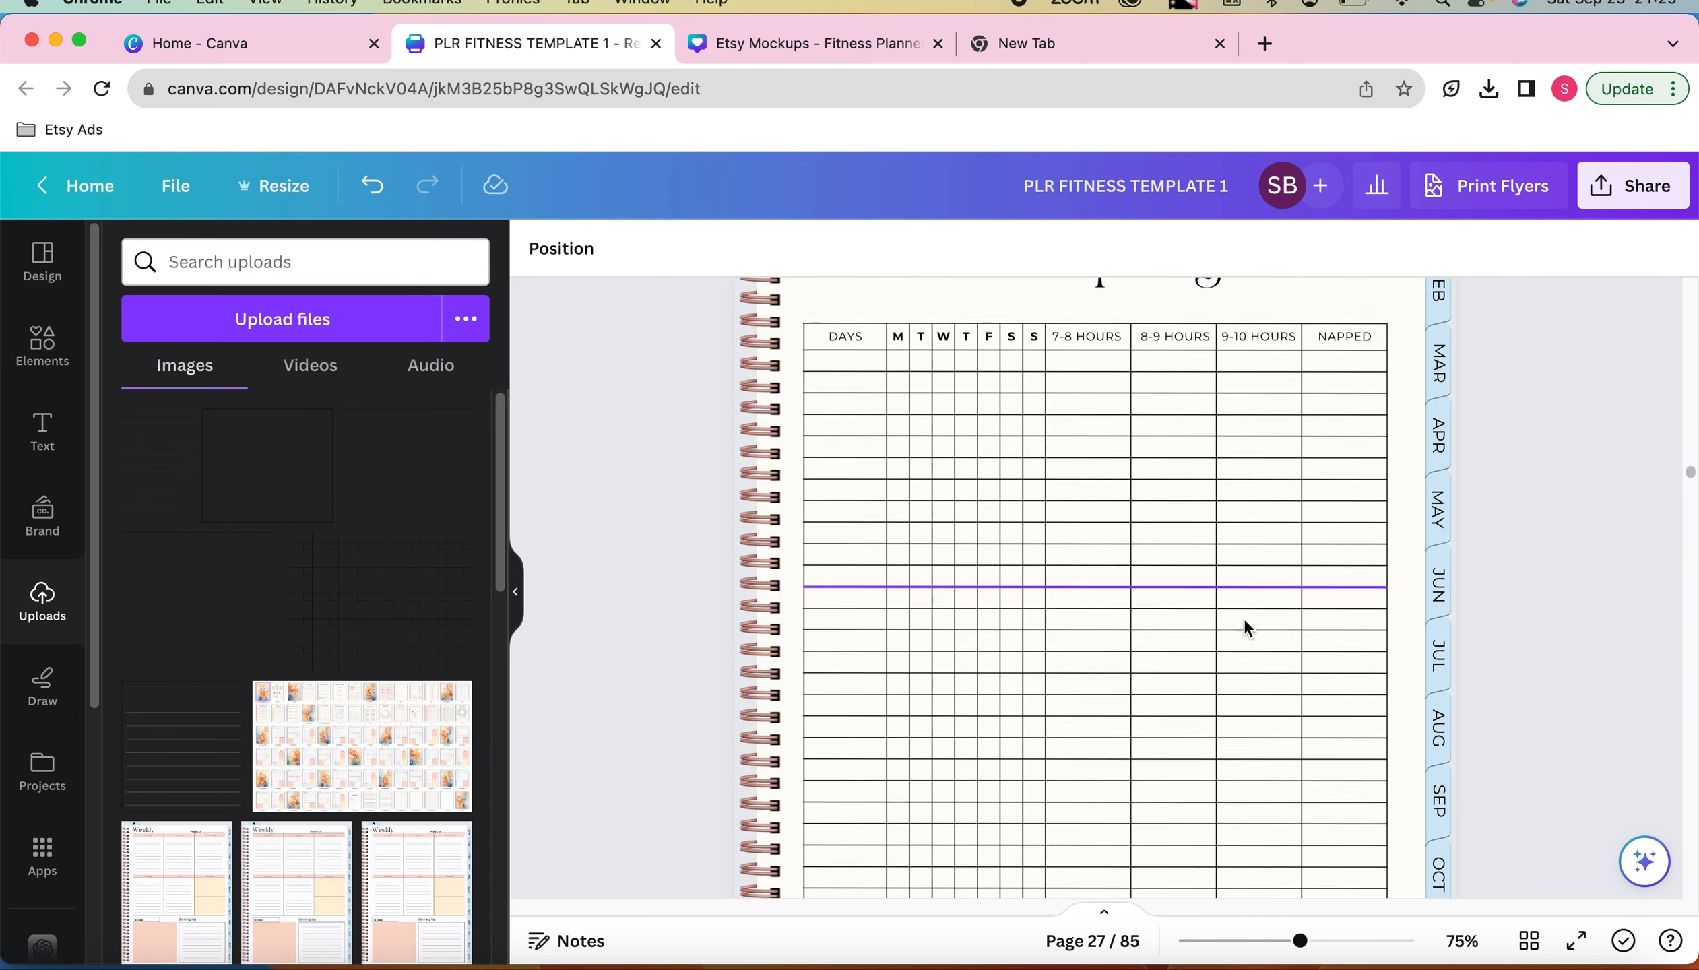
pyautogui.scroll(1, 1243, 627)
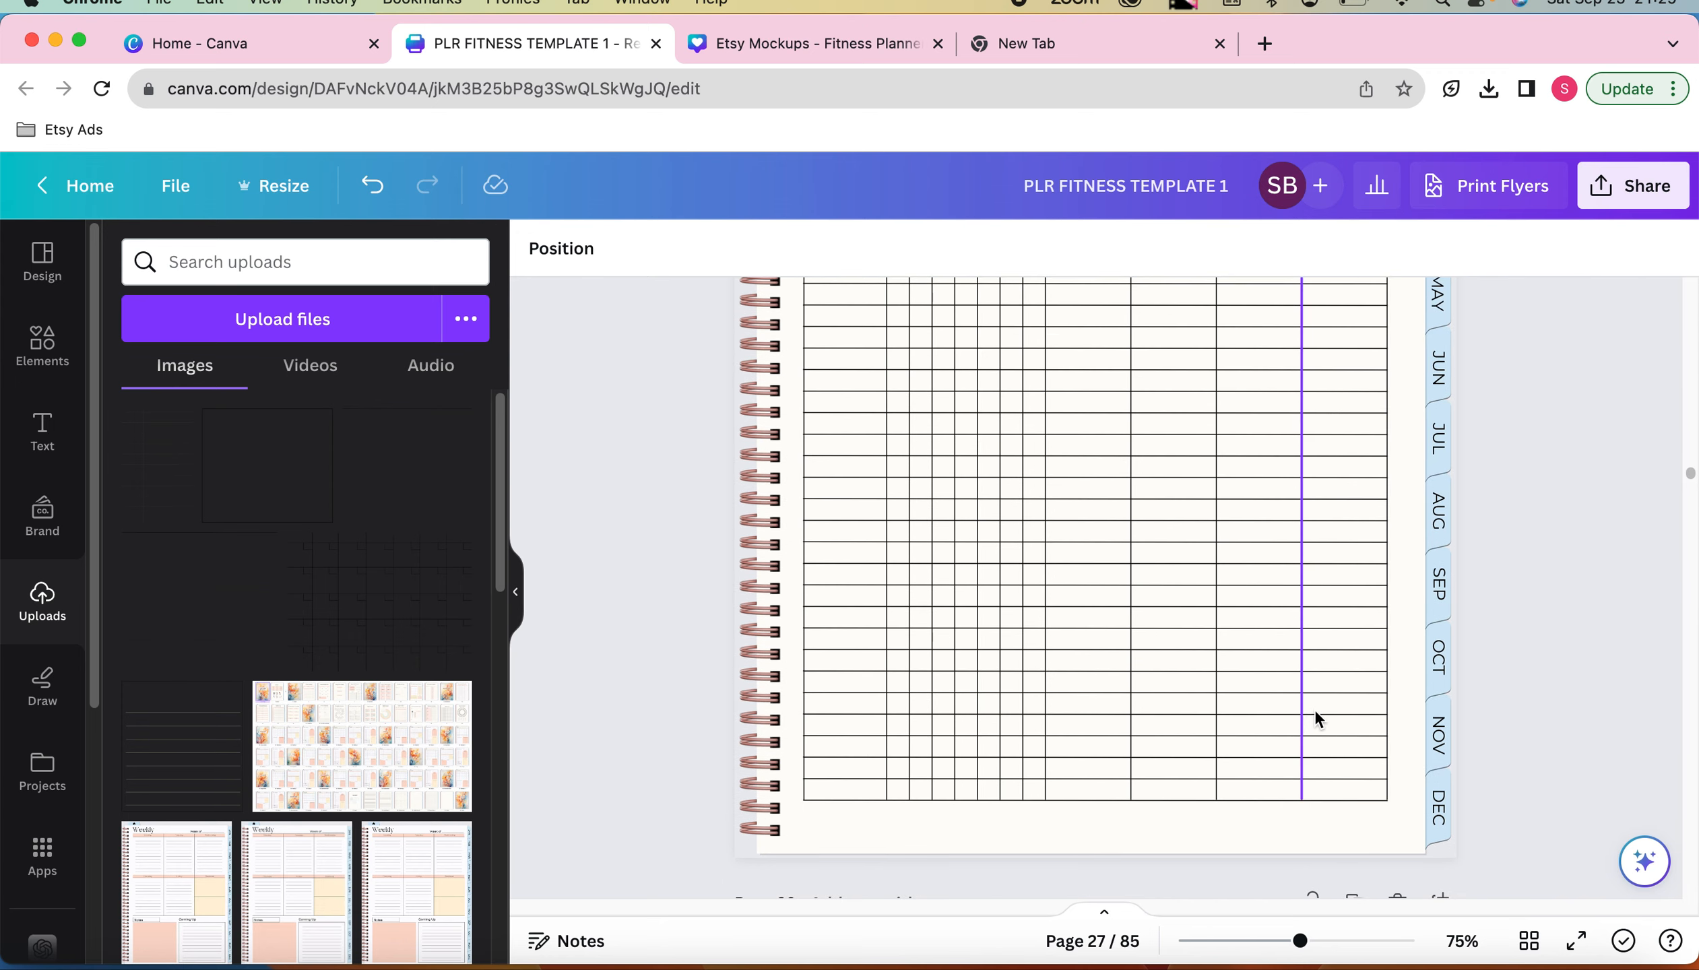
pyautogui.click(1337, 714)
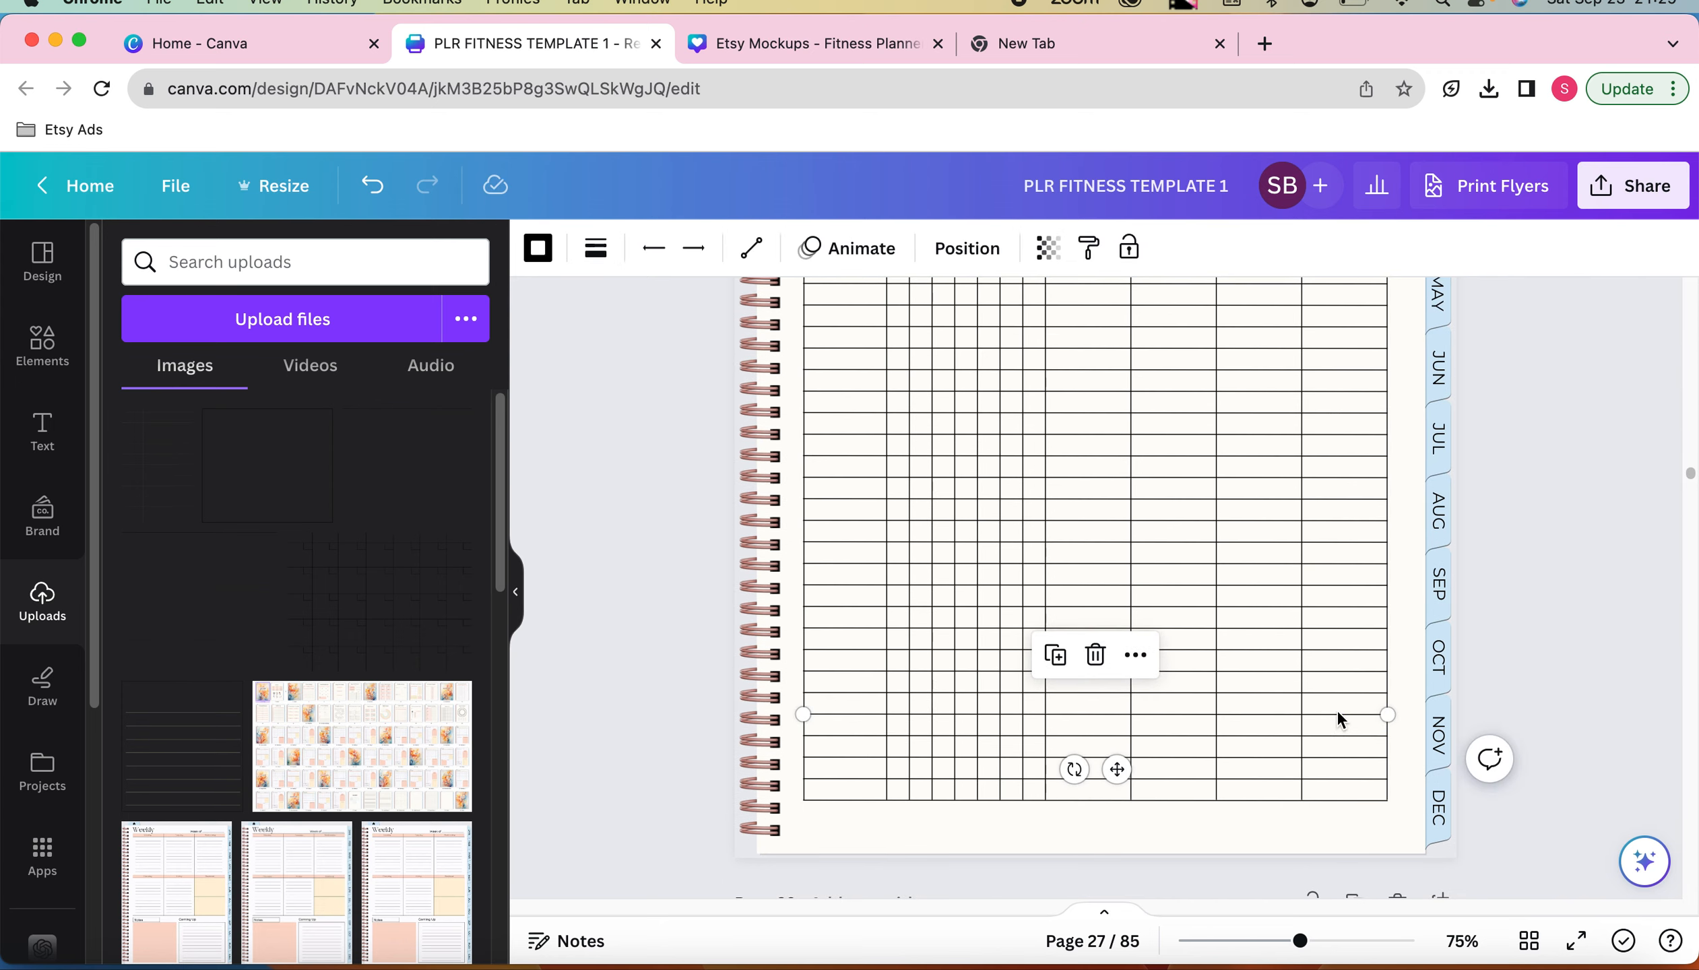
pyautogui.scroll(2, 1369, 776)
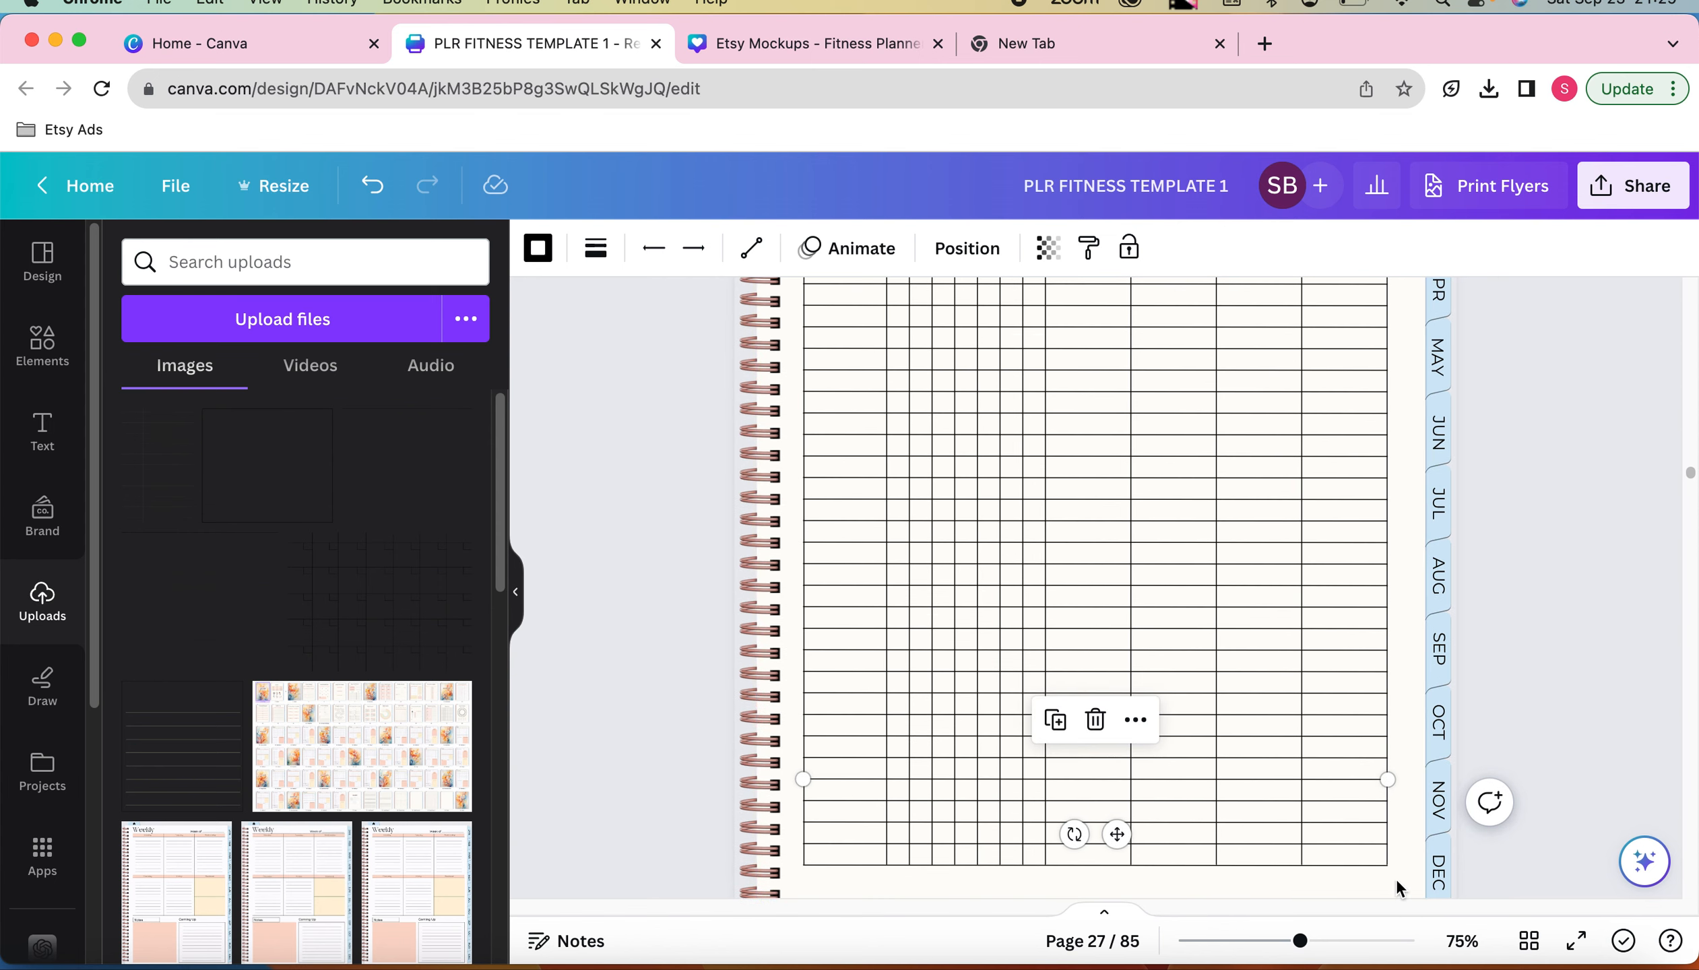
pyautogui.moveTo(1300, 945); pyautogui.dragTo(1288, 943)
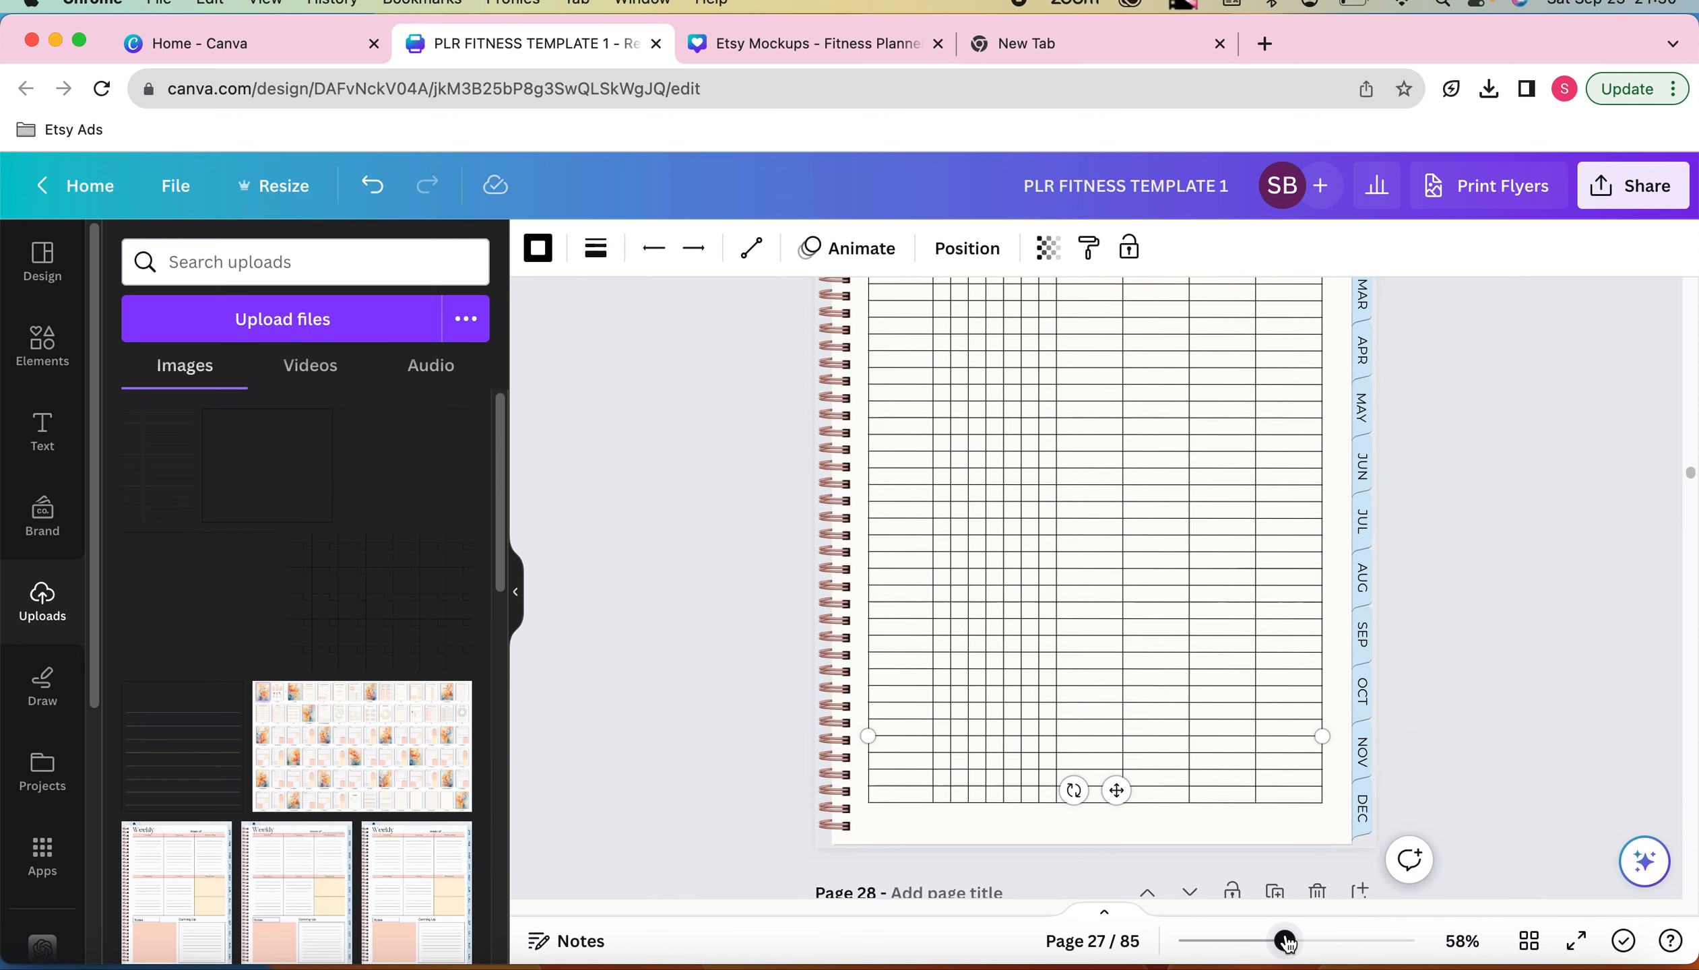
pyautogui.scroll(2, 1441, 574)
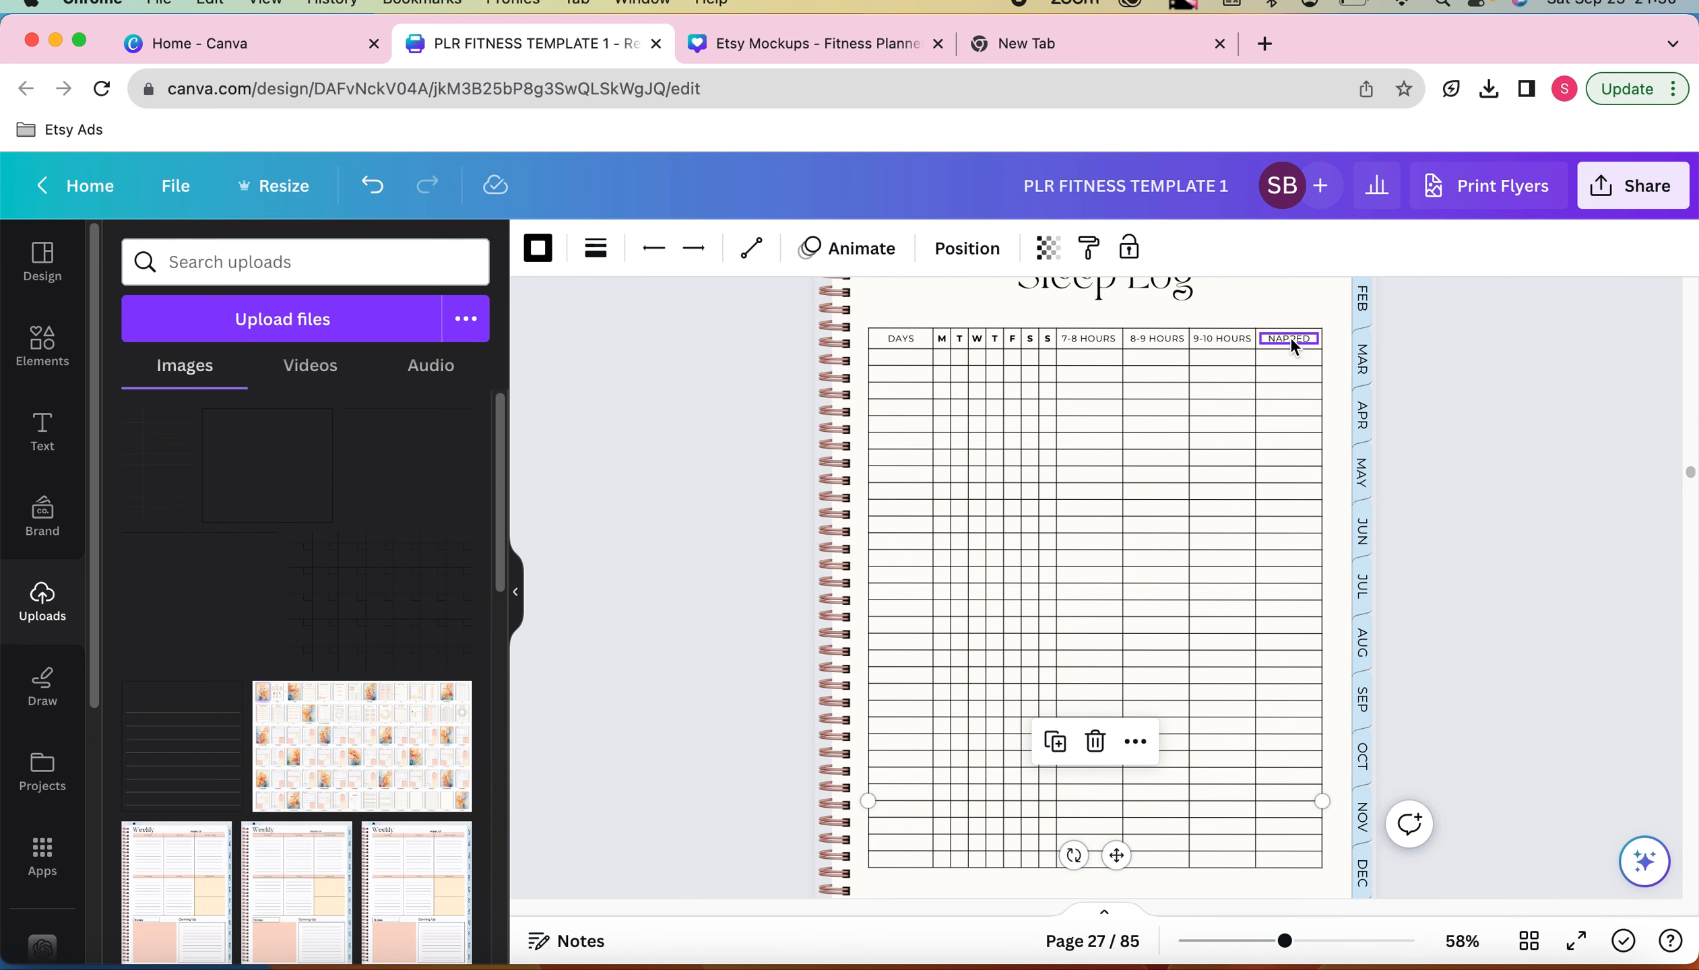
pyautogui.moveTo(1322, 876); pyautogui.dragTo(868, 347)
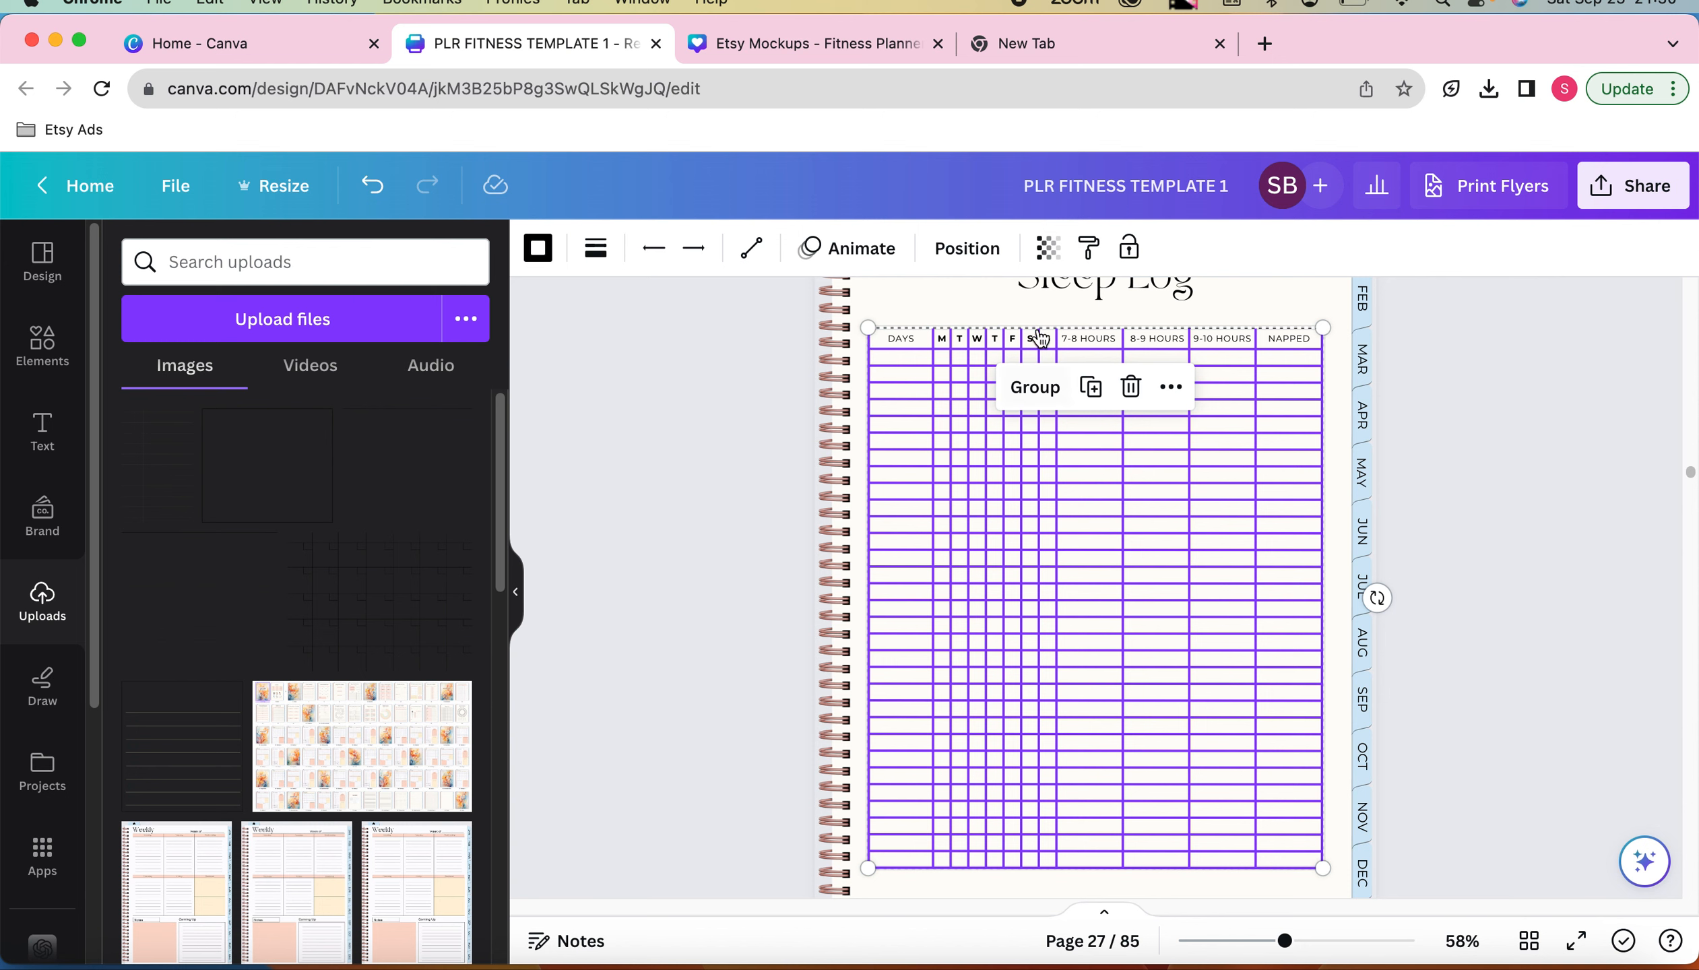
pyautogui.keyDown('shift'); pyautogui.click(912, 328); pyautogui.keyUp('shift')
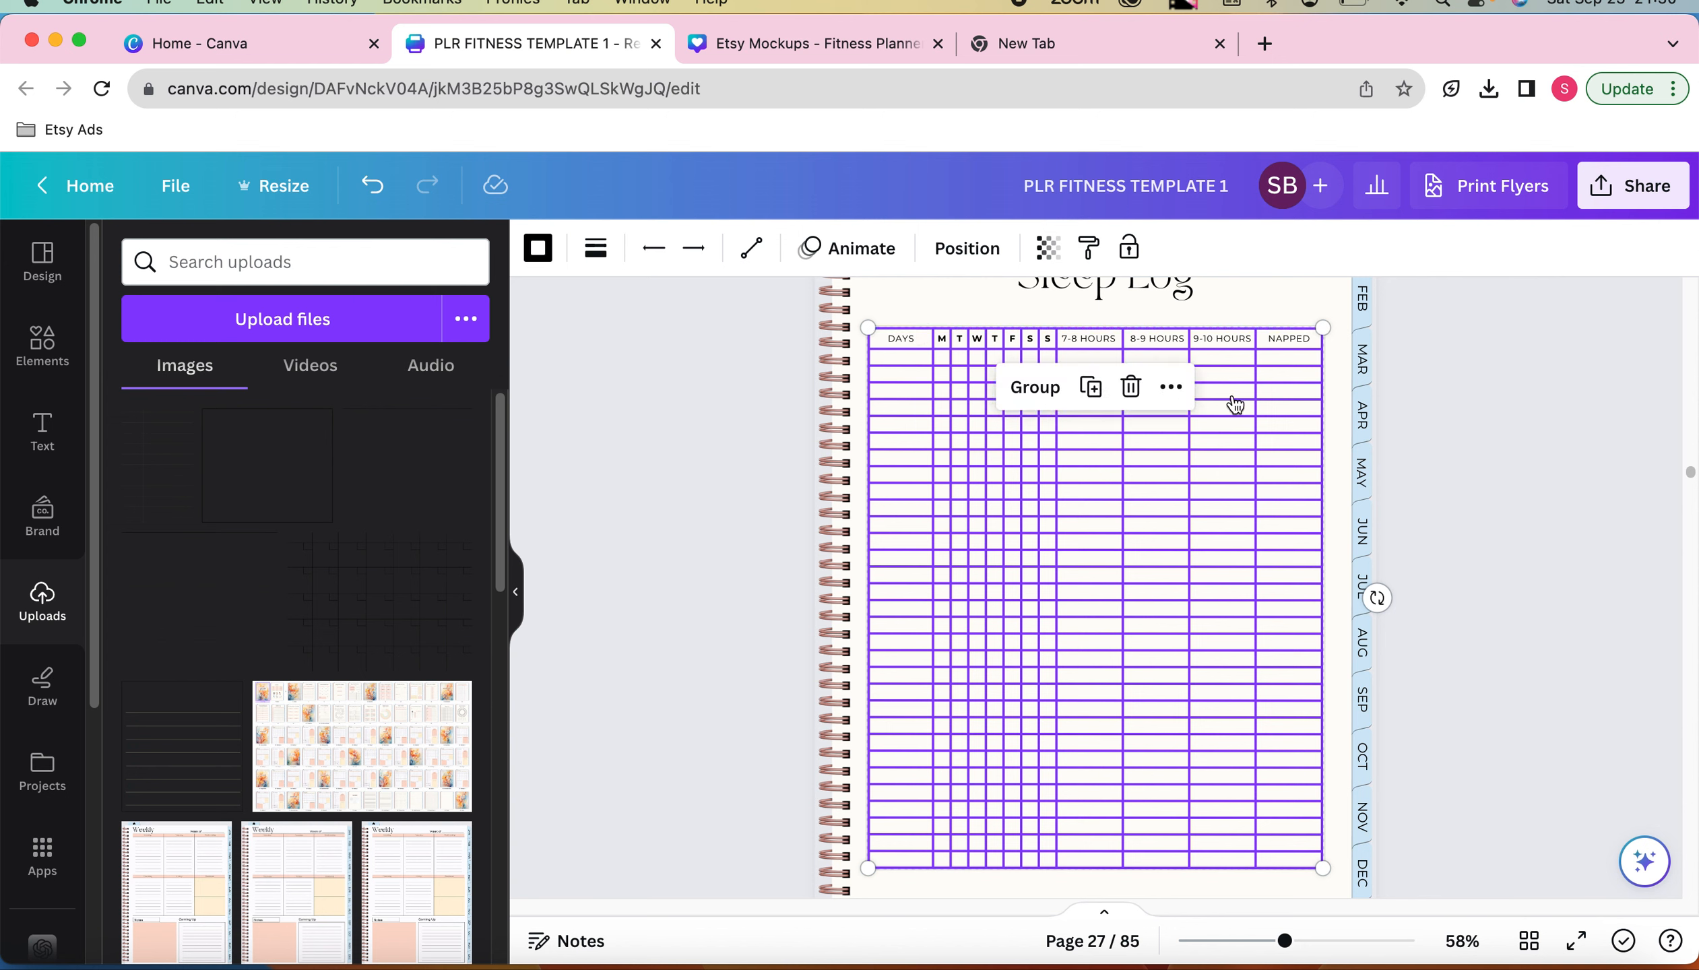
# Download the selected grid lines as a PNG with transparent background and add the downloaded file to the uploaded images
pyautogui.rightClick(1189, 551)
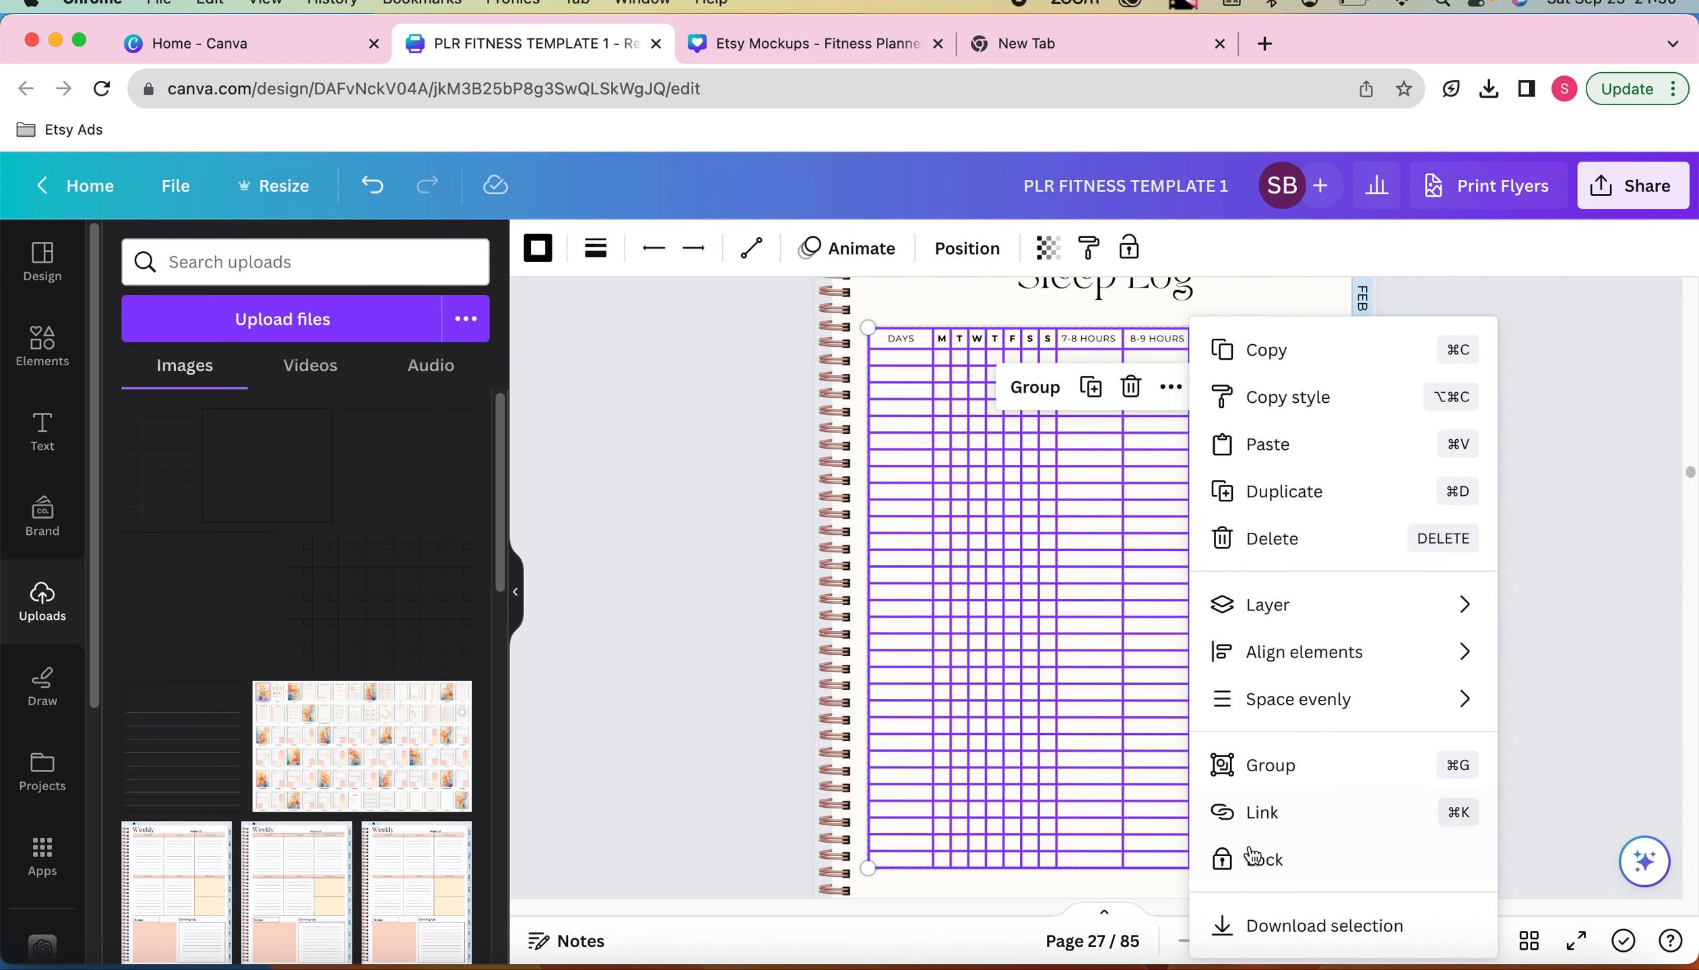
pyautogui.click(1254, 925)
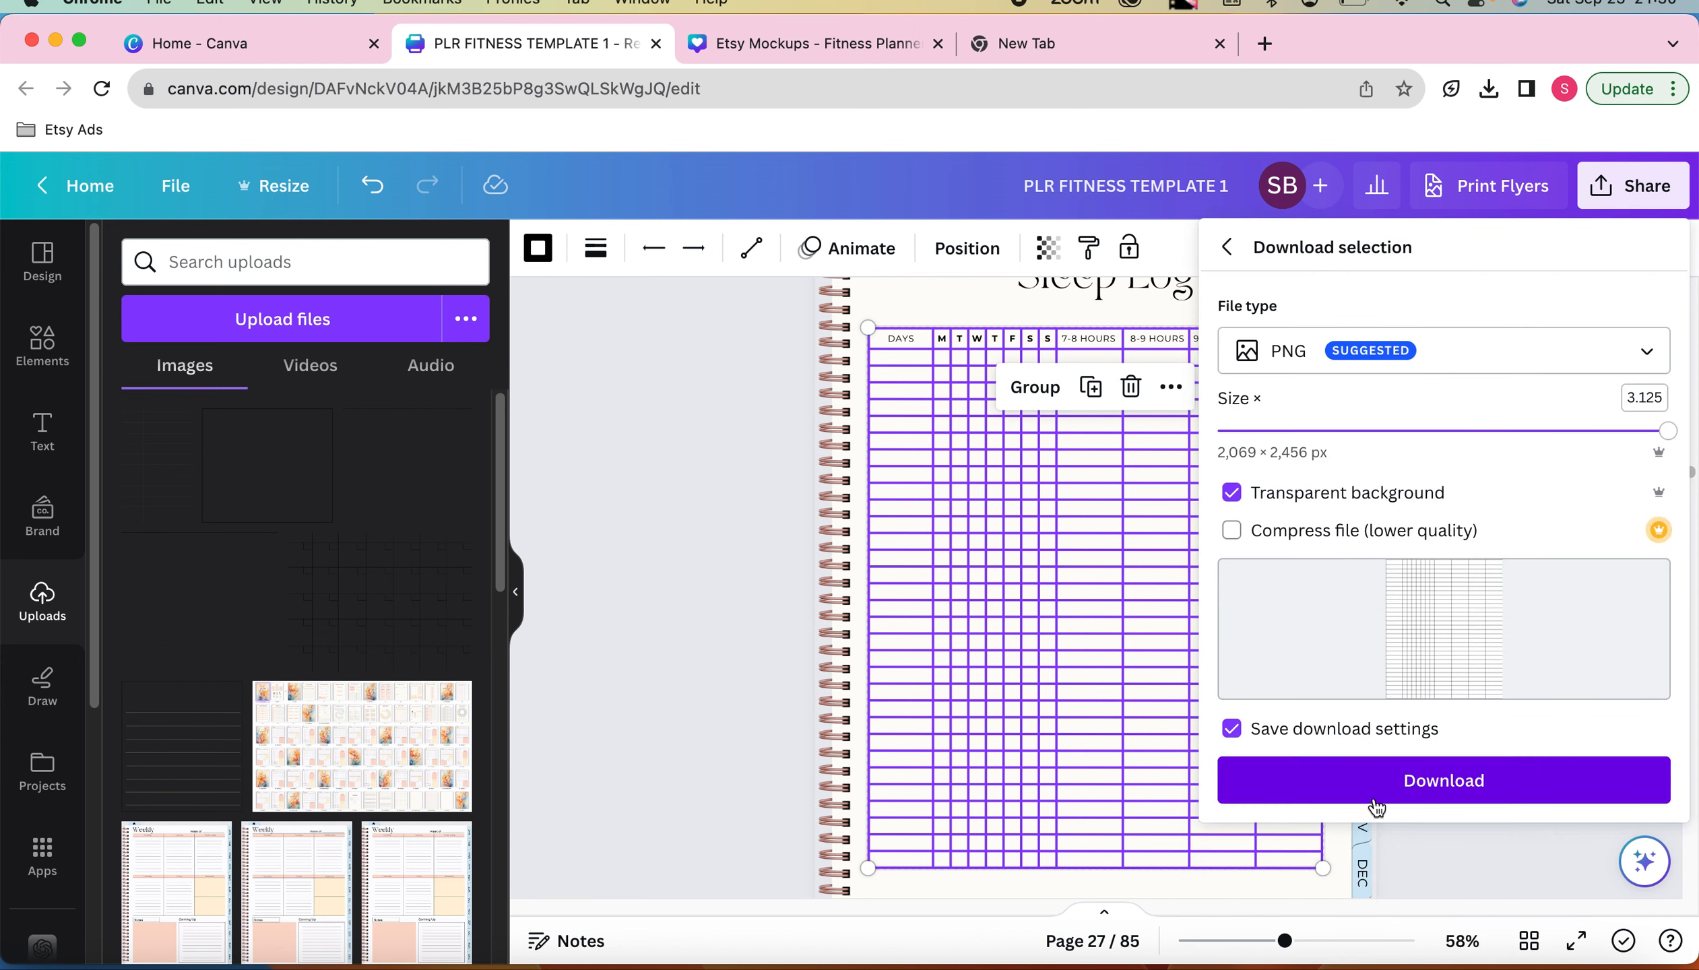
pyautogui.click(1374, 796)
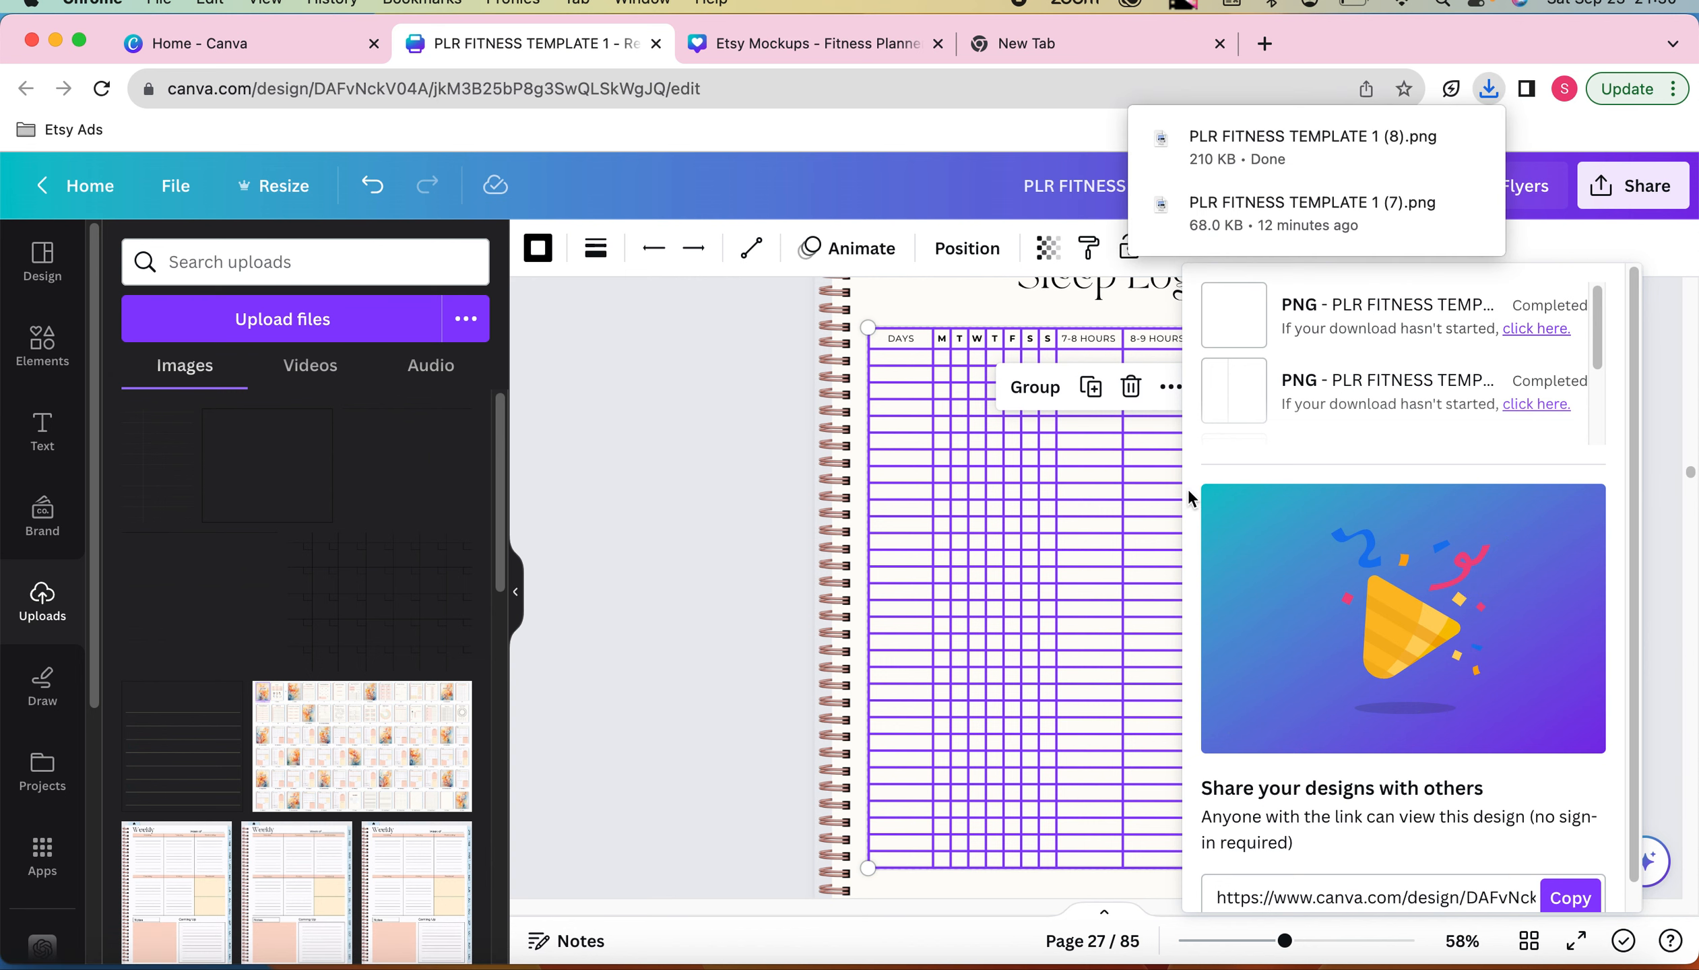
pyautogui.moveTo(1325, 142); pyautogui.dragTo(434, 545)
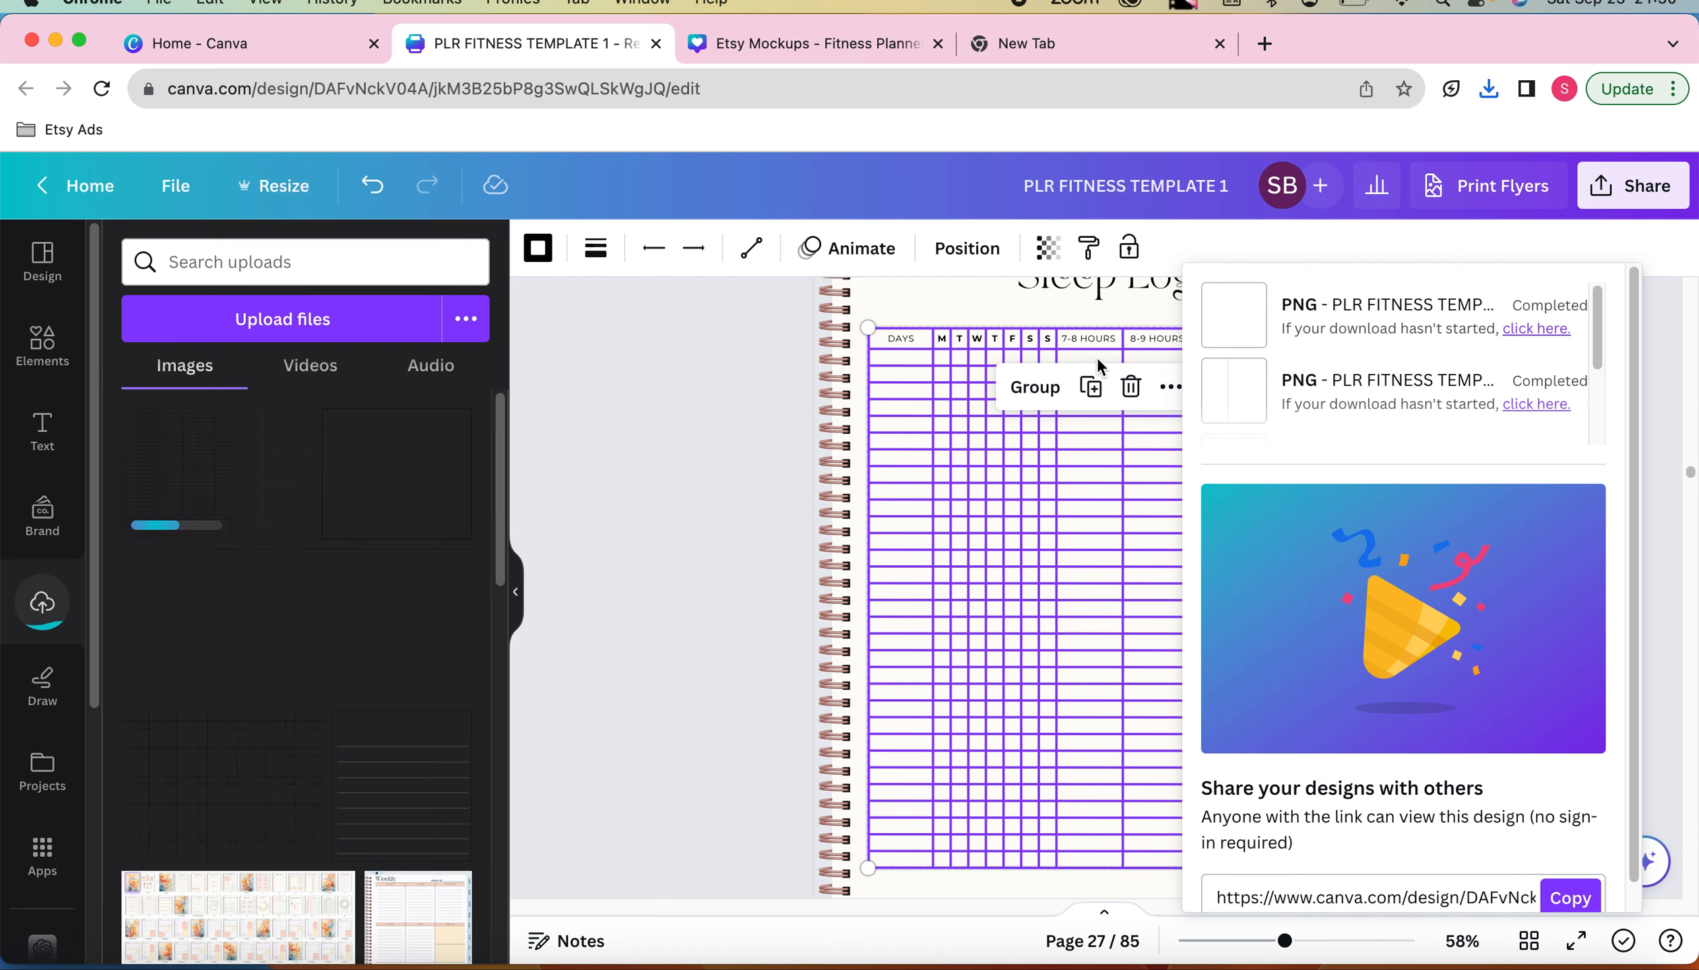
pyautogui.click(892, 437)
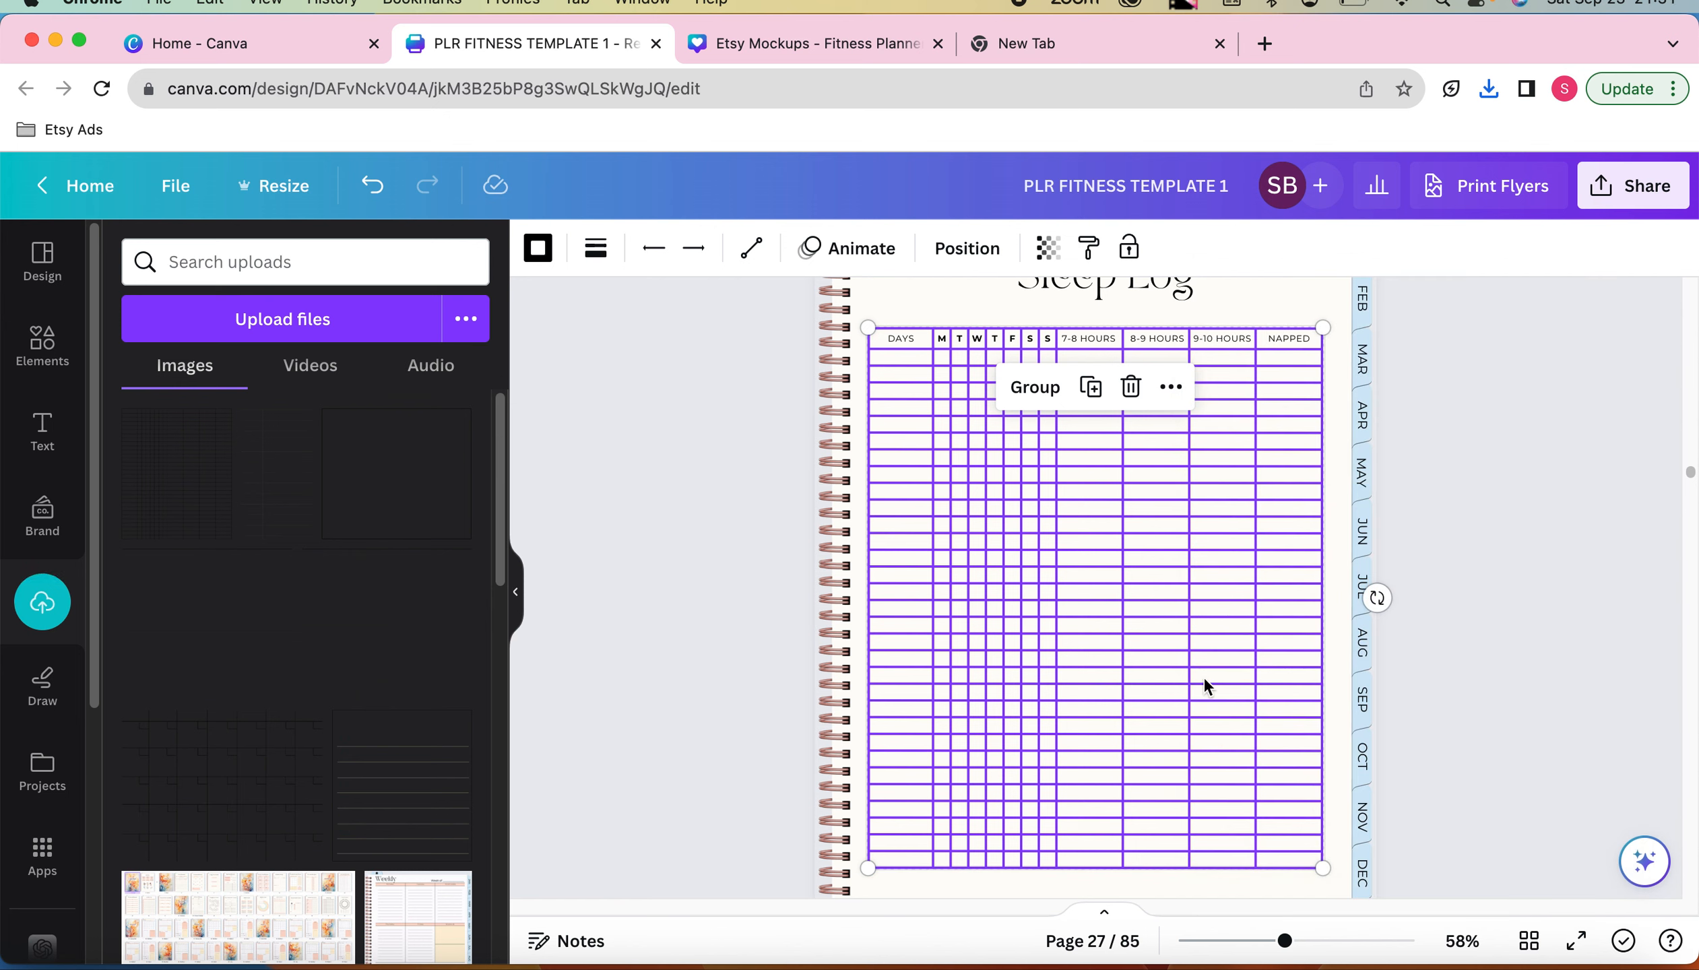
# Delete the line-built Sleep Log table and place the uploaded grid image on the page up at the header labels
pyautogui.press('Delete')
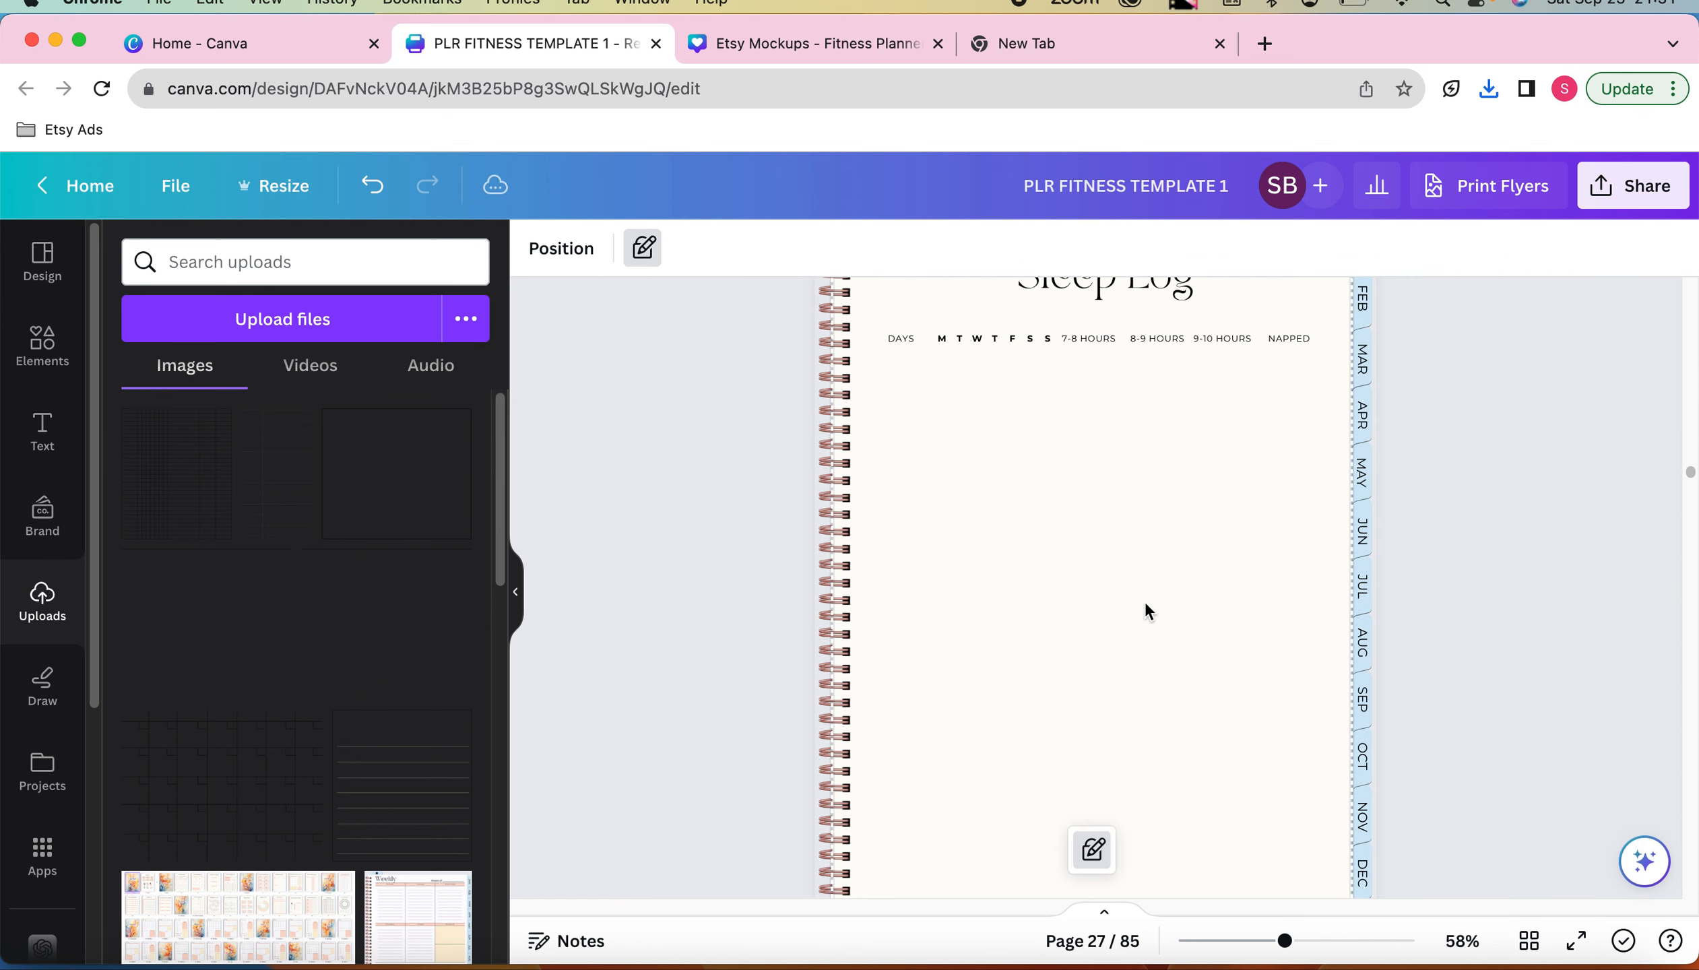
pyautogui.moveTo(169, 513); pyautogui.dragTo(991, 576)
pyautogui.moveTo(1075, 538)
pyautogui.mouseDown()
pyautogui.moveTo(1073, 587)
pyautogui.moveTo(1077, 546)
pyautogui.mouseUp()
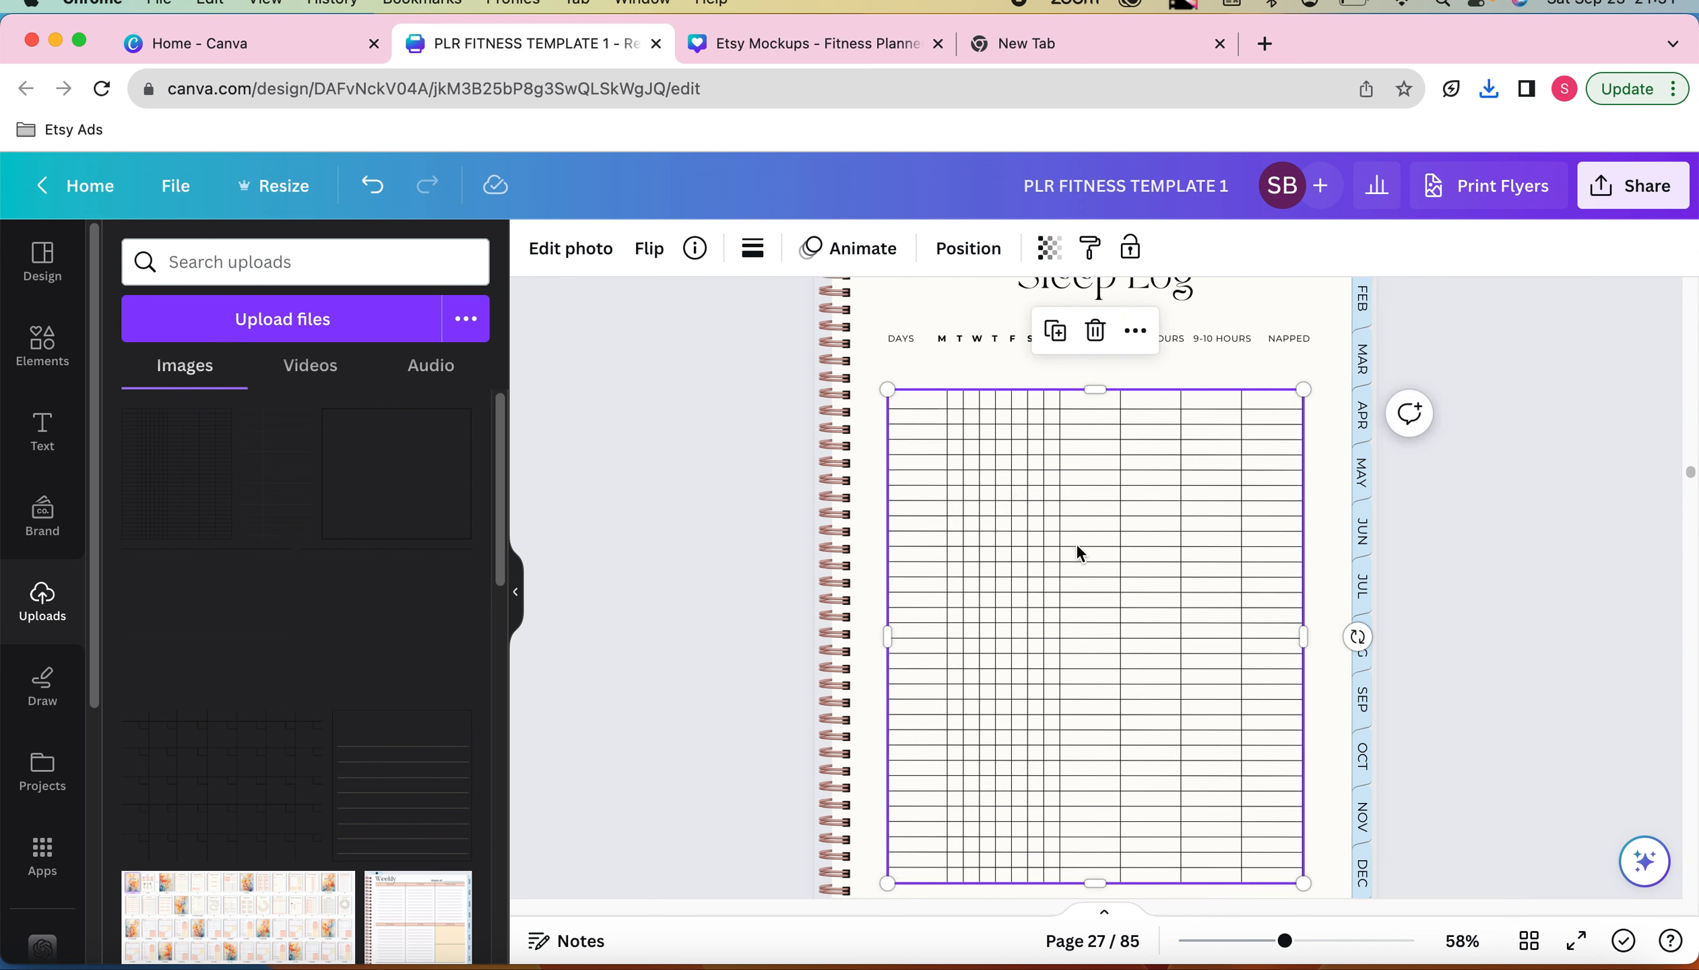
pyautogui.moveTo(1069, 557); pyautogui.dragTo(1059, 505)
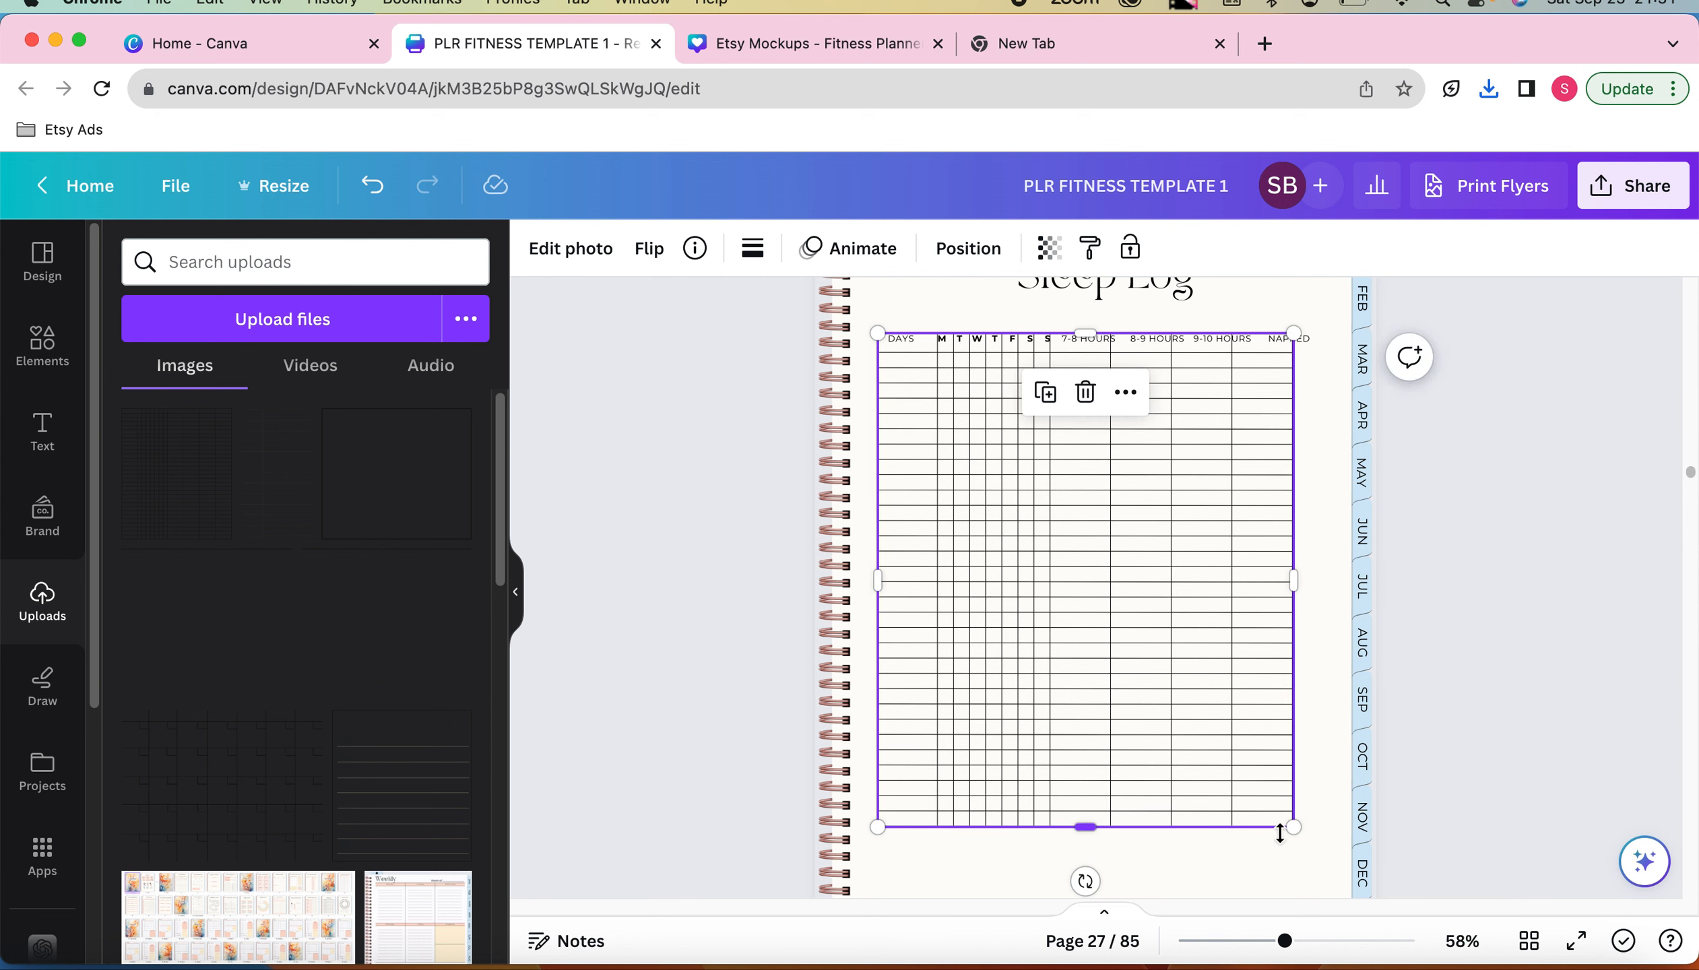
# Enlarge and reposition the grid image so its columns line up with the Sleep Log header labels, then deselect it
pyautogui.moveTo(1289, 829); pyautogui.dragTo(1339, 882)
pyautogui.moveTo(1246, 768); pyautogui.dragTo(1238, 762)
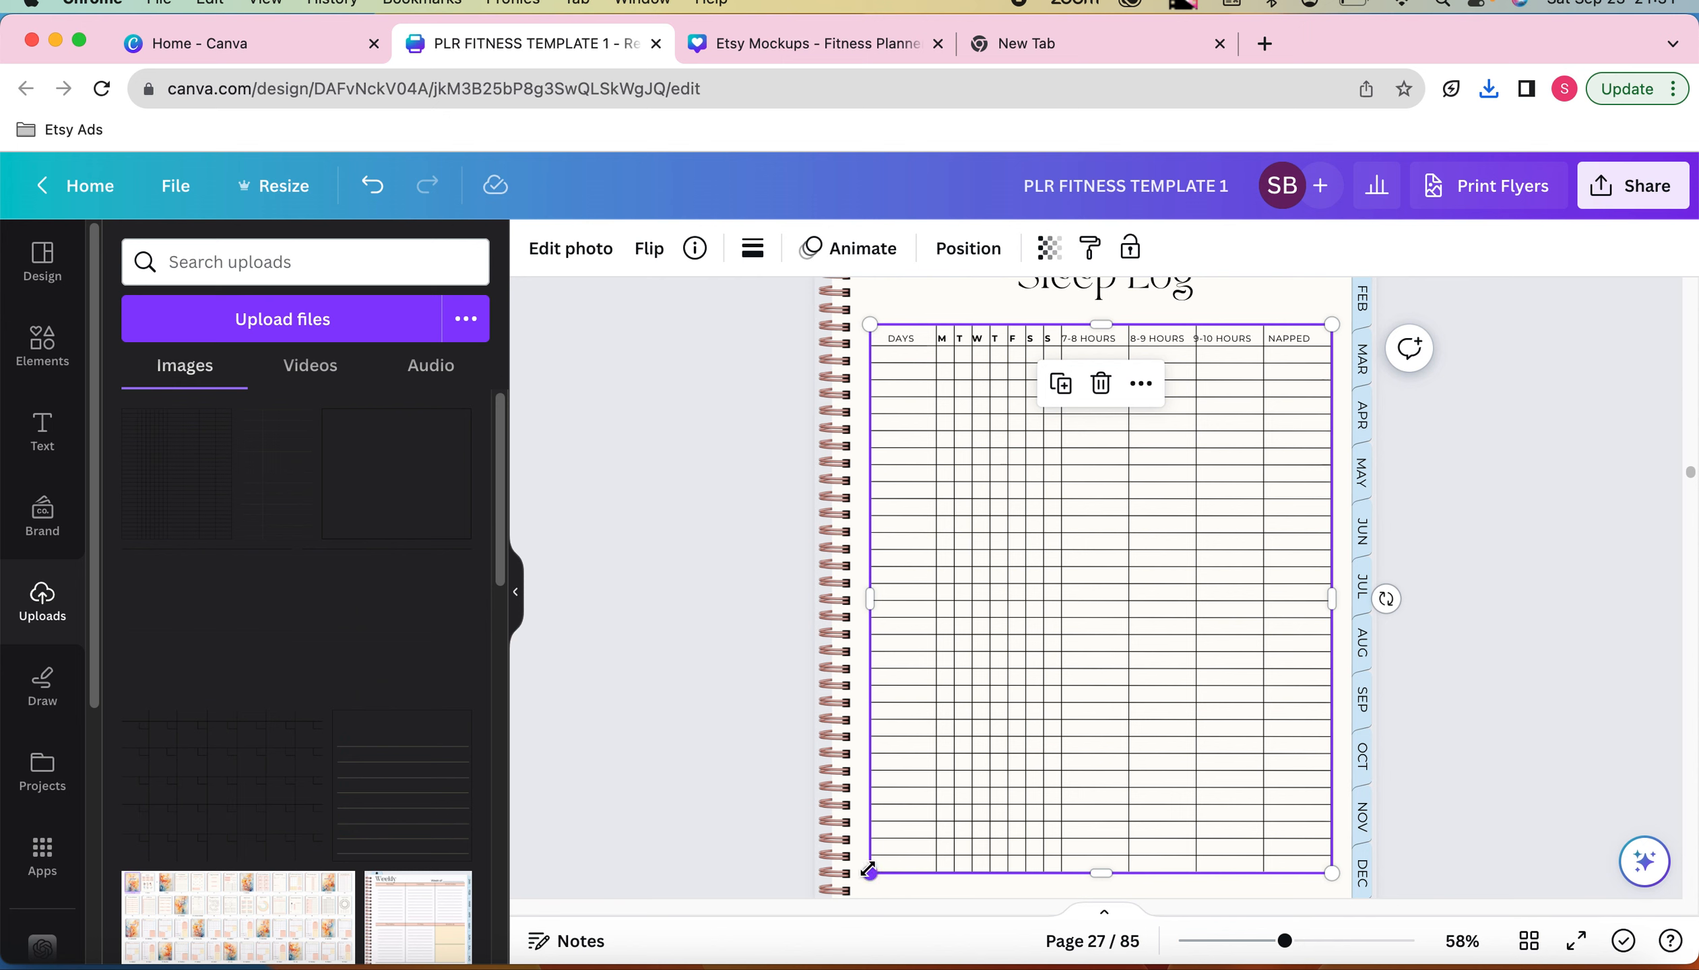
pyautogui.moveTo(868, 871); pyautogui.dragTo(864, 877)
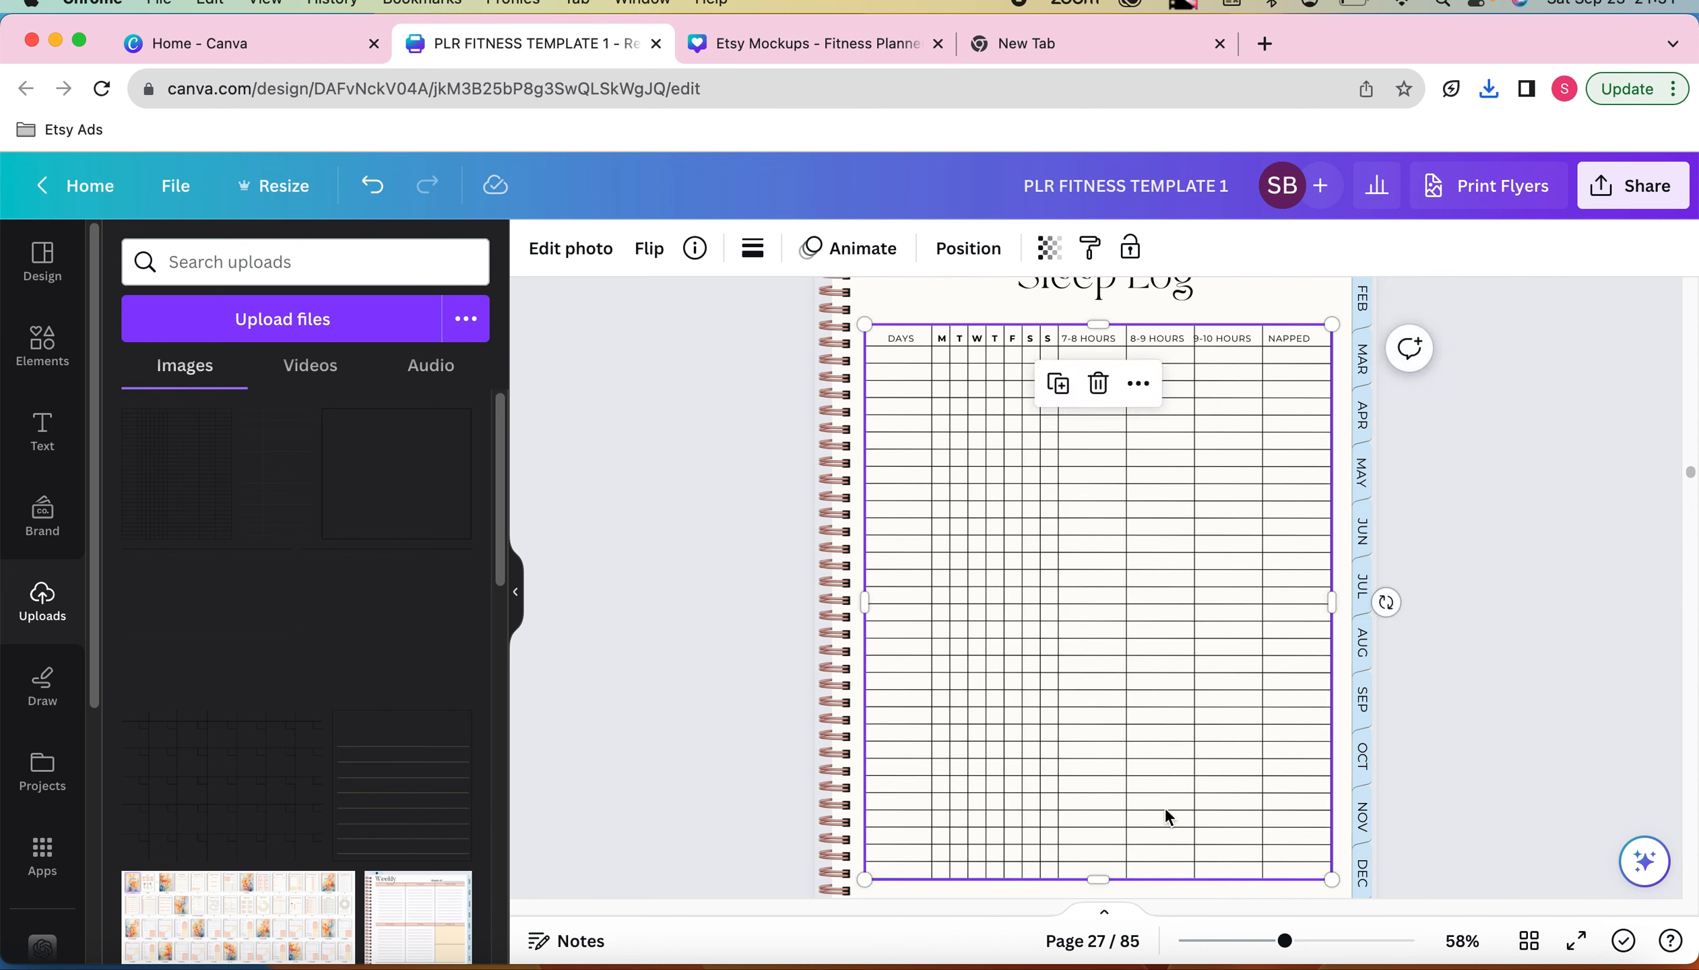
pyautogui.moveTo(1332, 884); pyautogui.dragTo(1314, 890)
pyautogui.moveTo(1160, 729); pyautogui.dragTo(1158, 732)
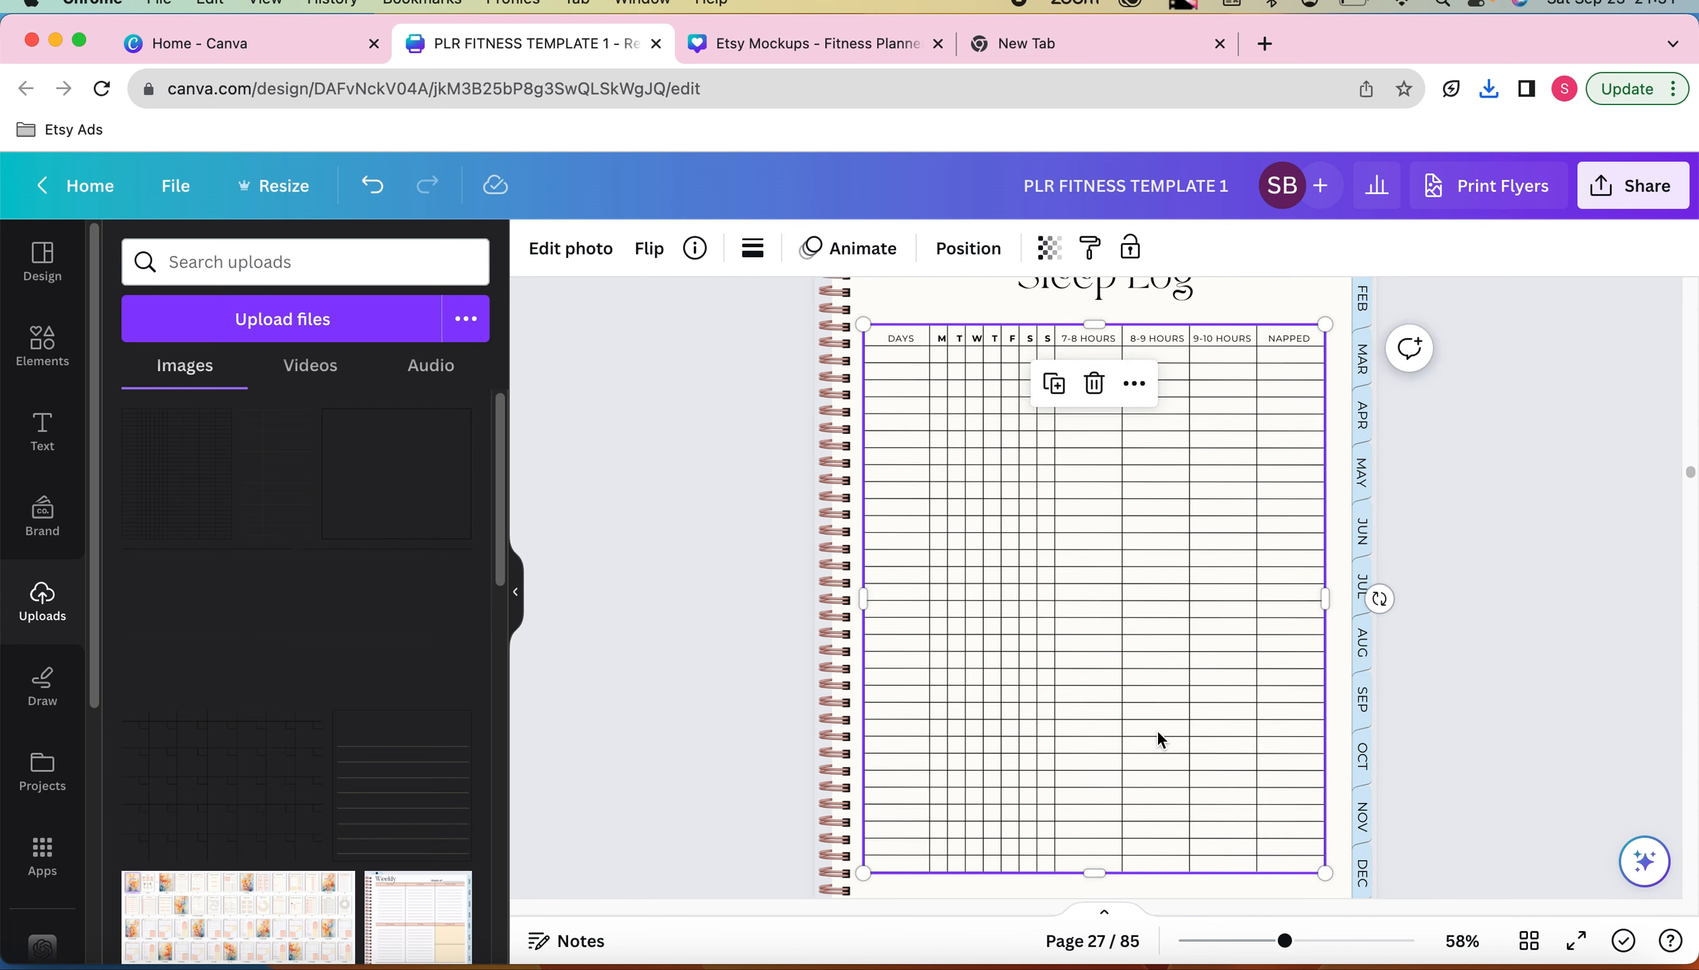
pyautogui.moveTo(1157, 644); pyautogui.dragTo(1159, 638)
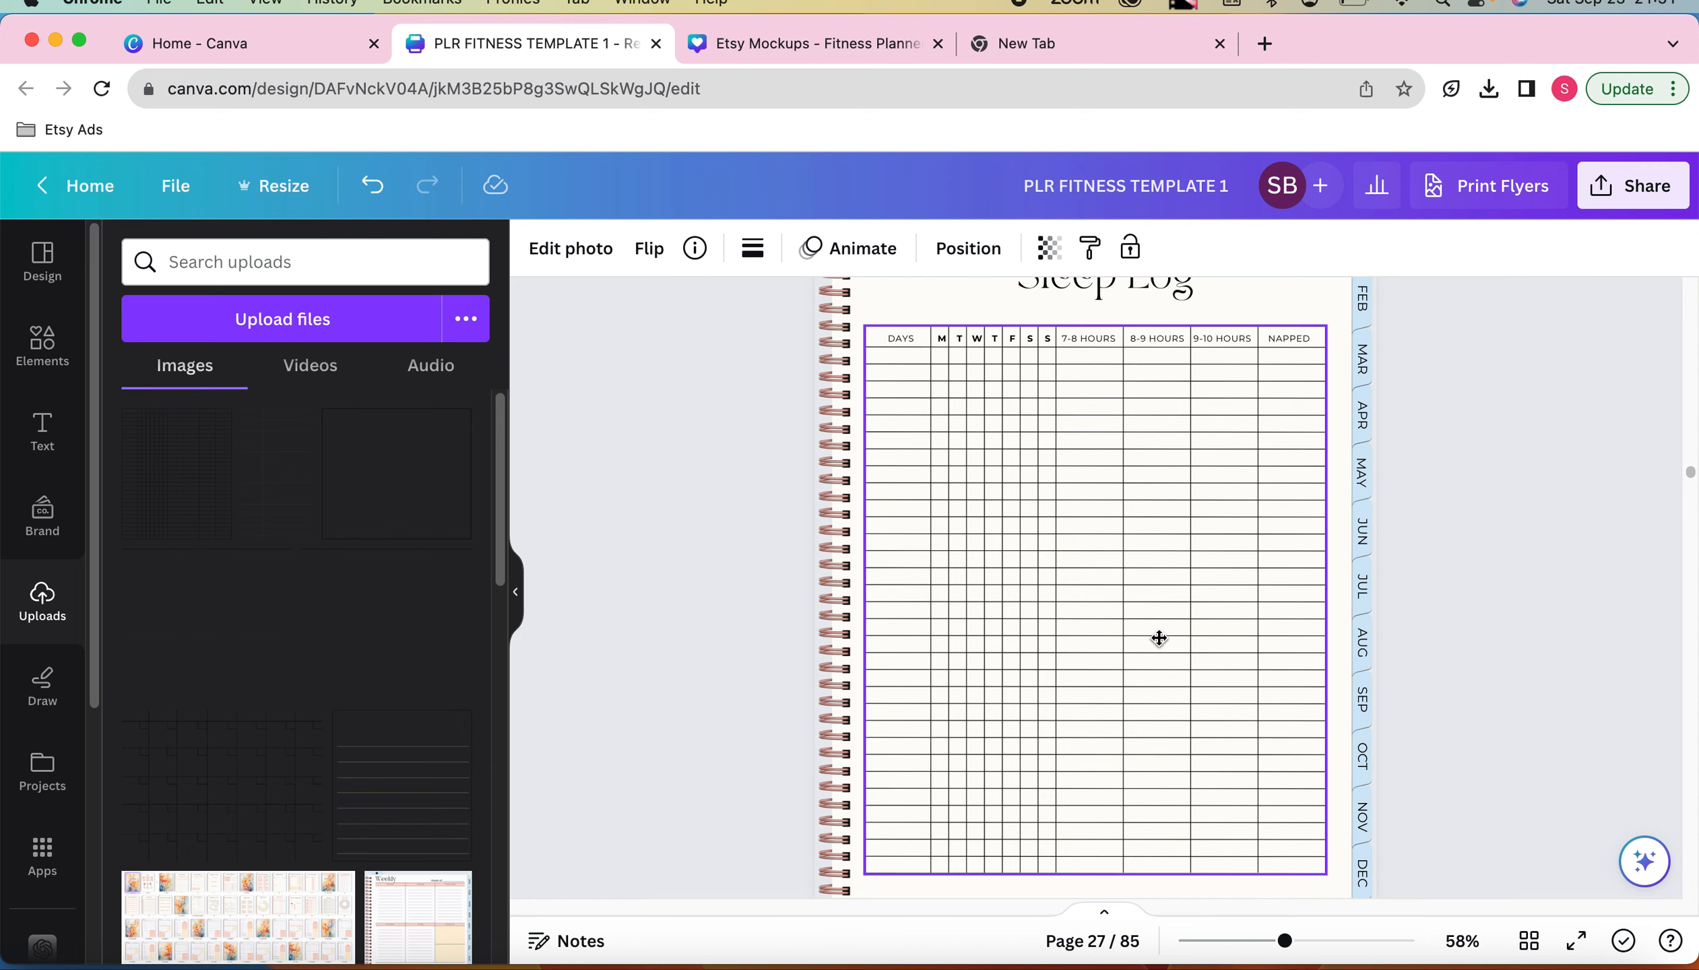
pyautogui.hotkey('alt', 'shift', 'l')
pyautogui.click(1434, 570)
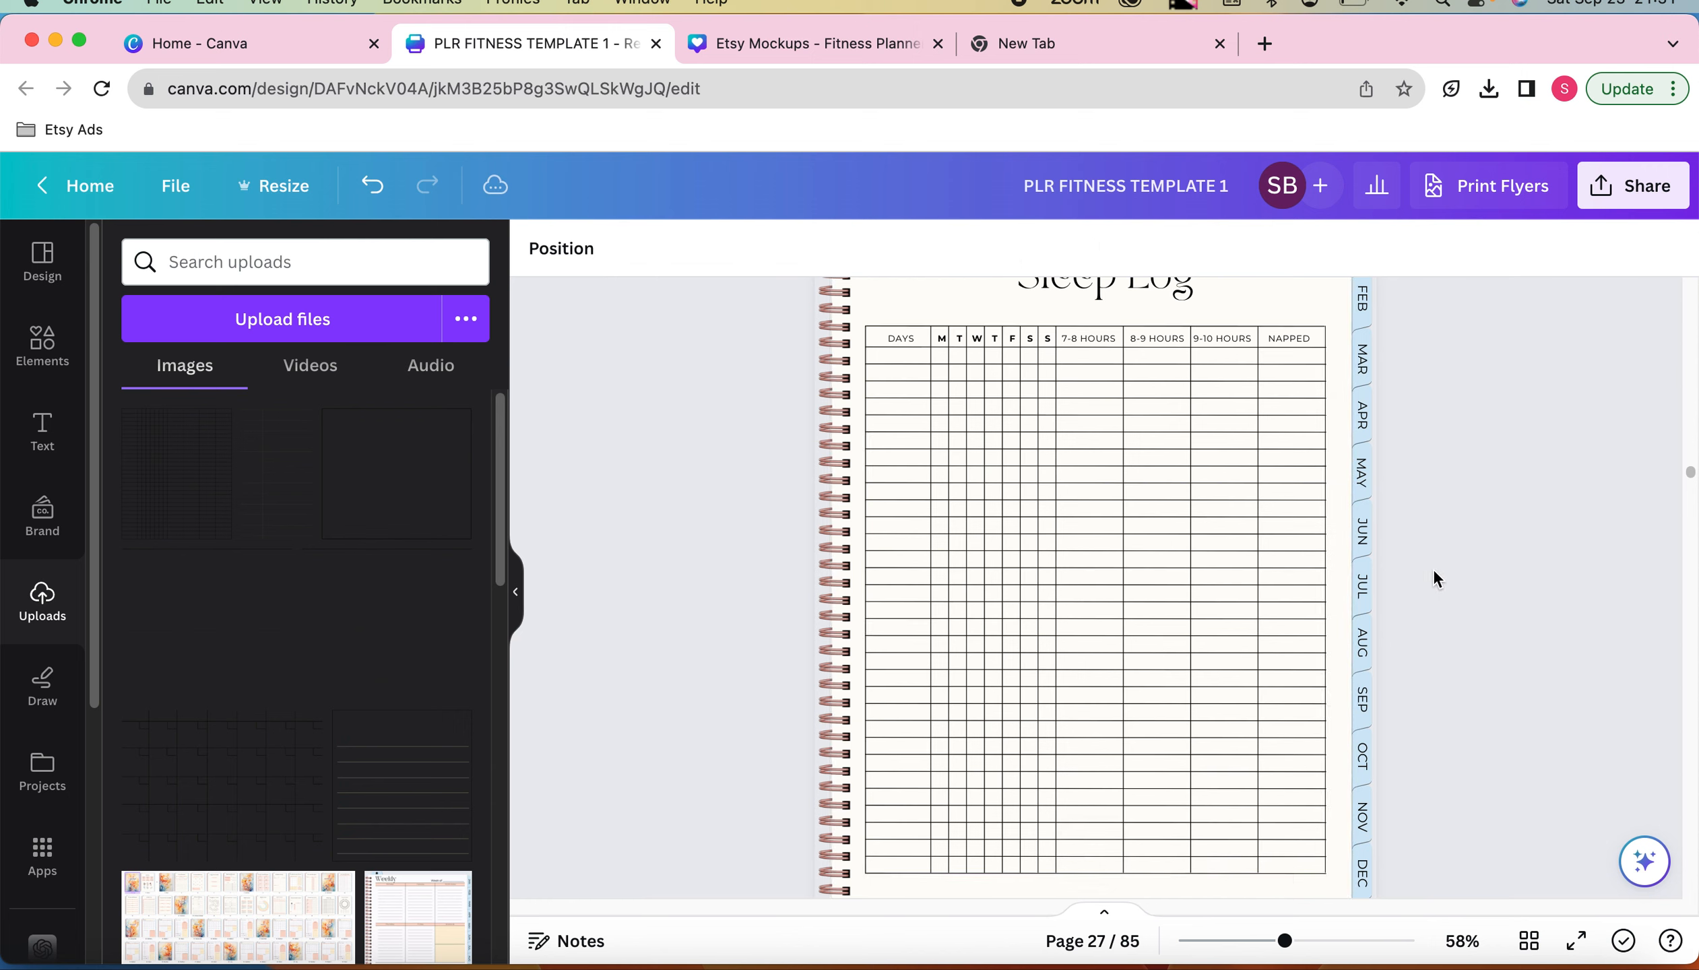
# Nudge the Sleep Log grid image slightly beneath the title and deselect everything on the page
pyautogui.scroll(-3, 1433, 569)
pyautogui.scroll(6, 1436, 579)
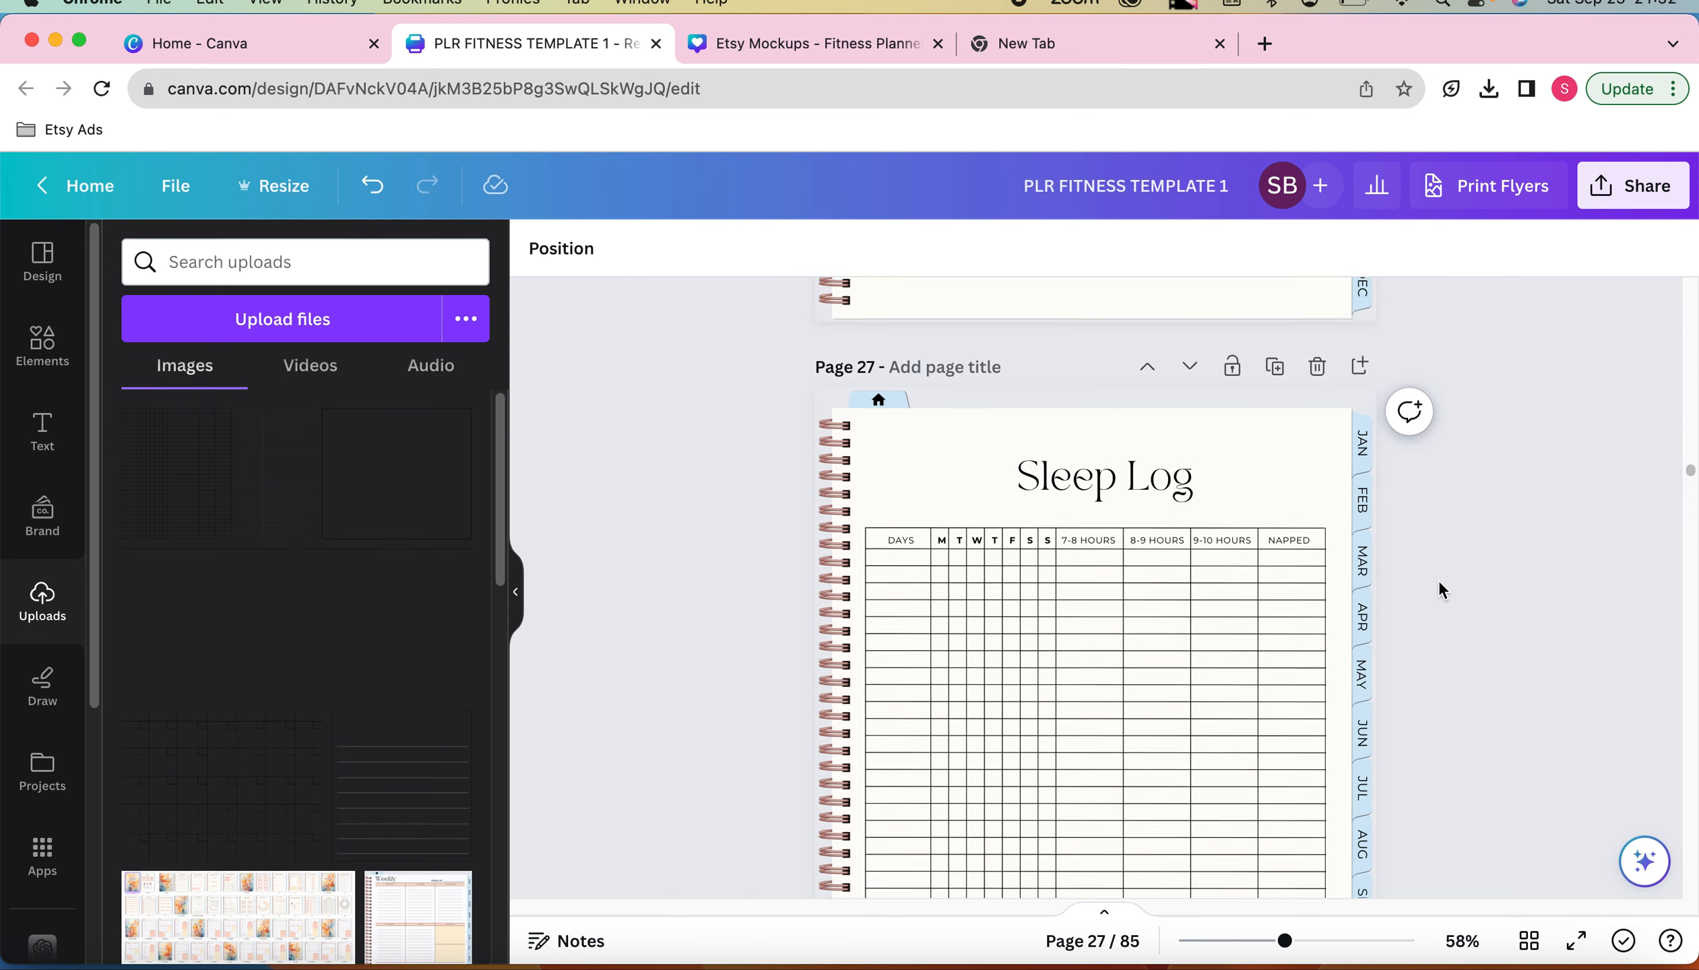
pyautogui.click(1251, 438)
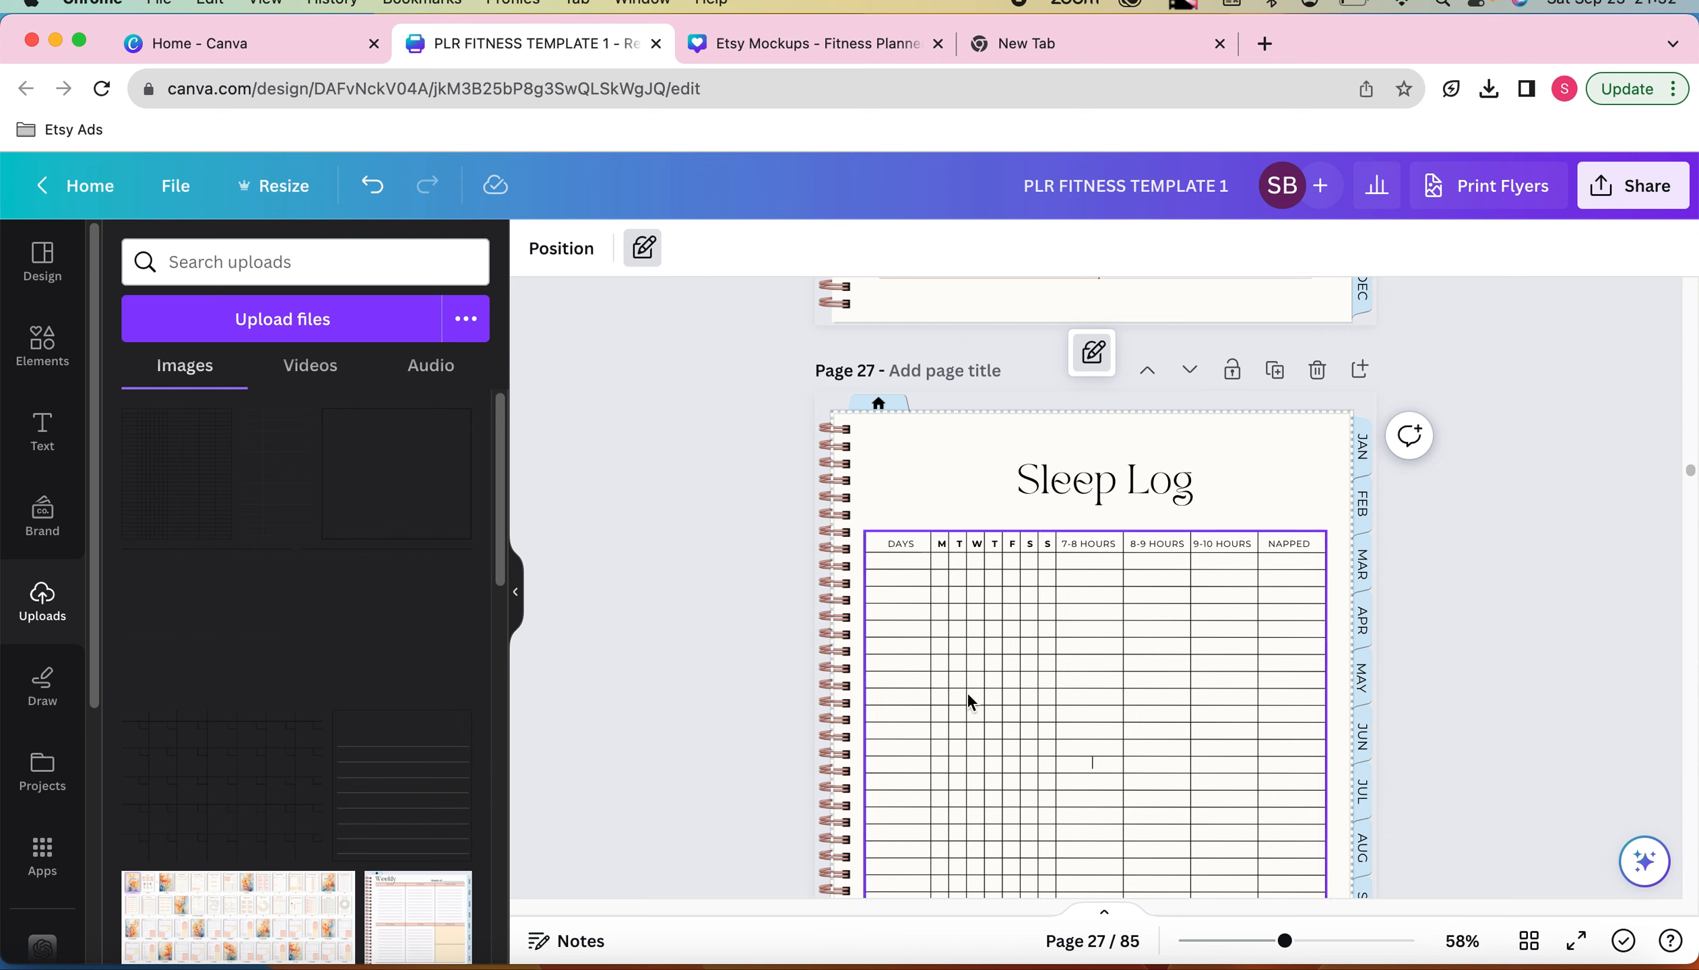
pyautogui.click(1057, 623)
pyautogui.moveTo(1062, 622); pyautogui.dragTo(1062, 627)
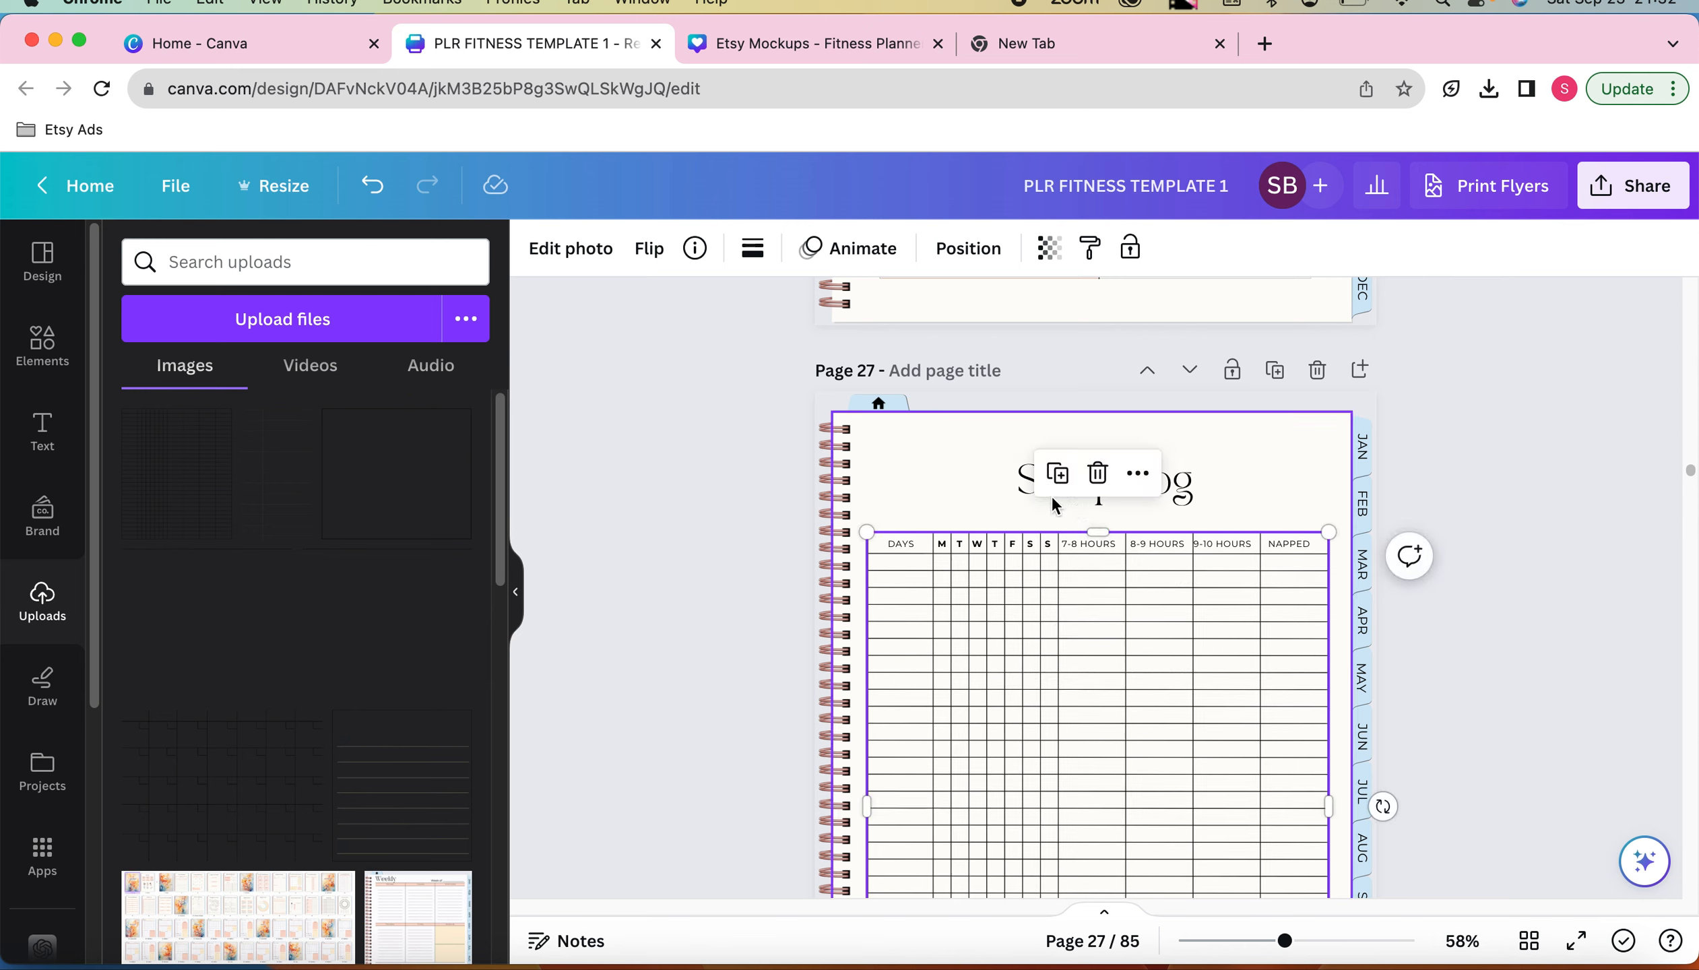
pyautogui.click(949, 480)
pyautogui.click(949, 438)
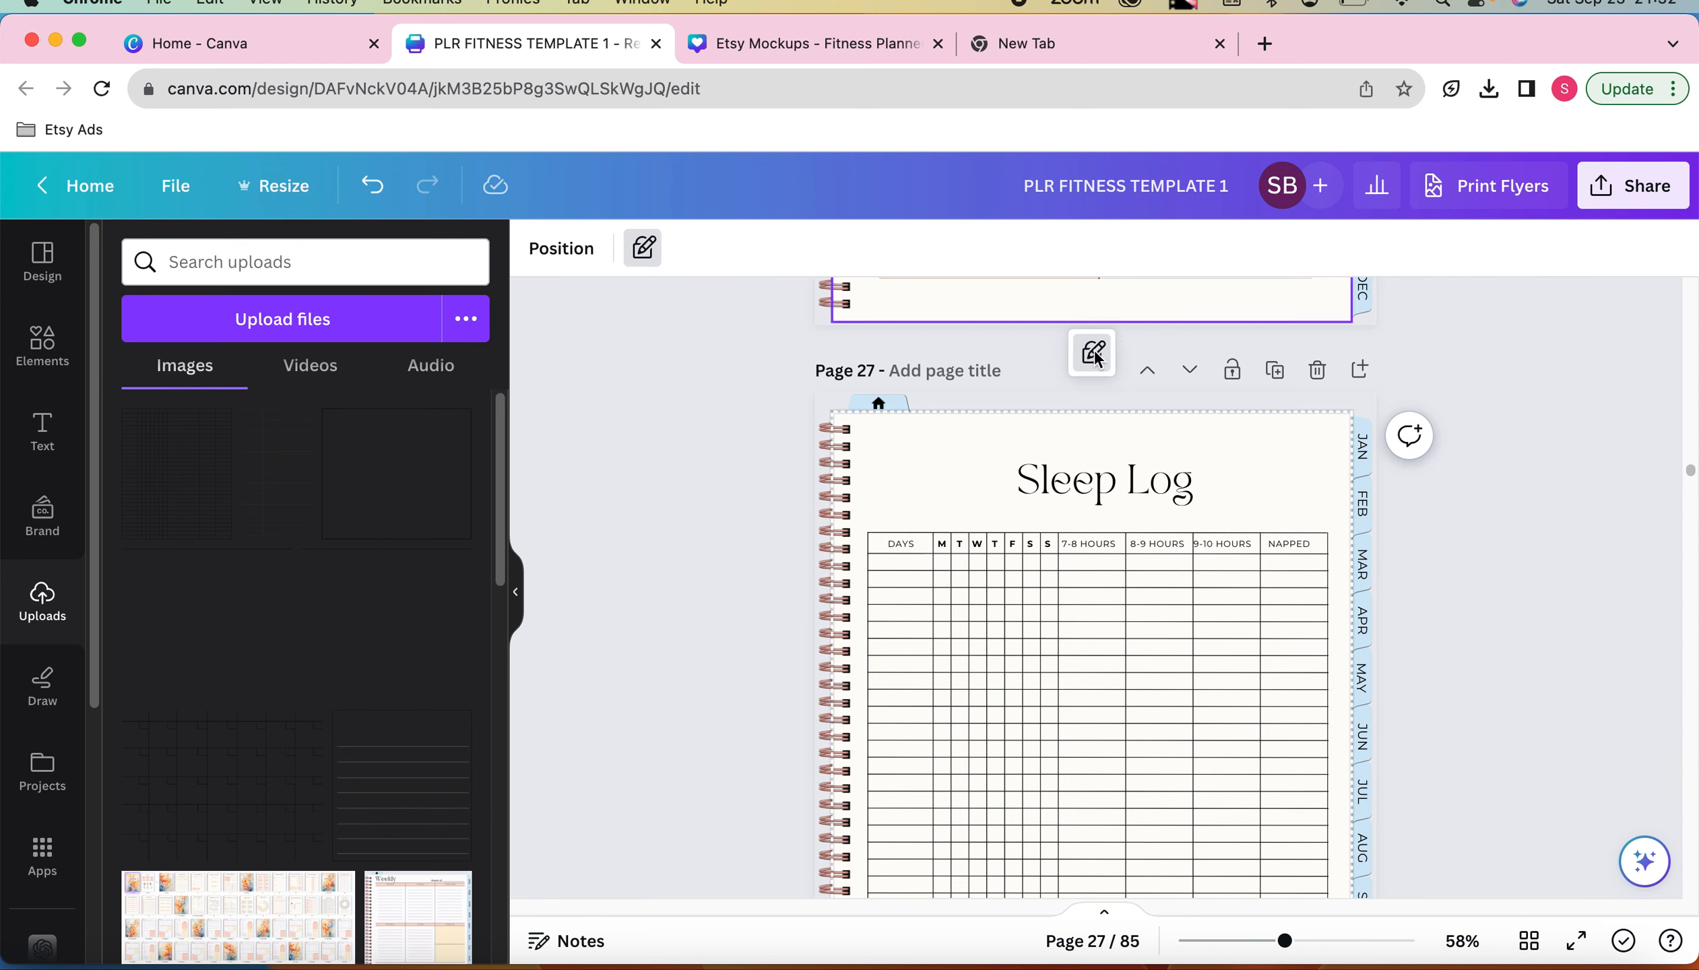
pyautogui.click(766, 509)
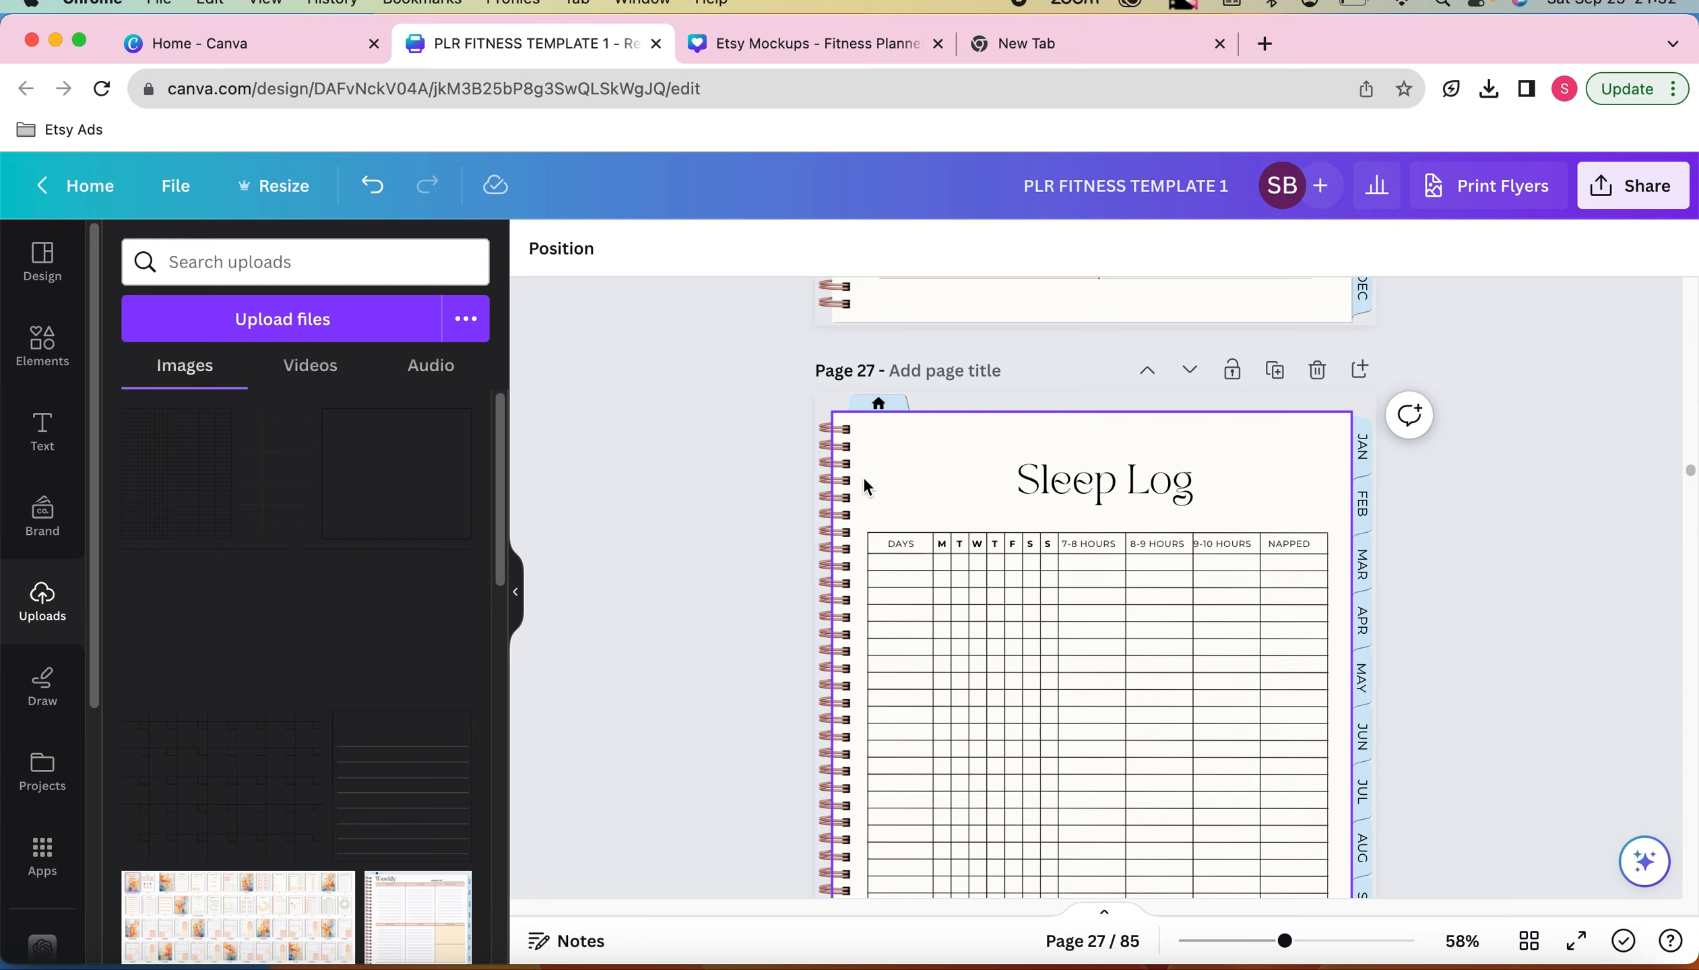
# Review the finished Sleep Log page and the following Mood Tracker, January cover and January monthly pages for line-built elements
pyautogui.scroll(-2, 765, 478)
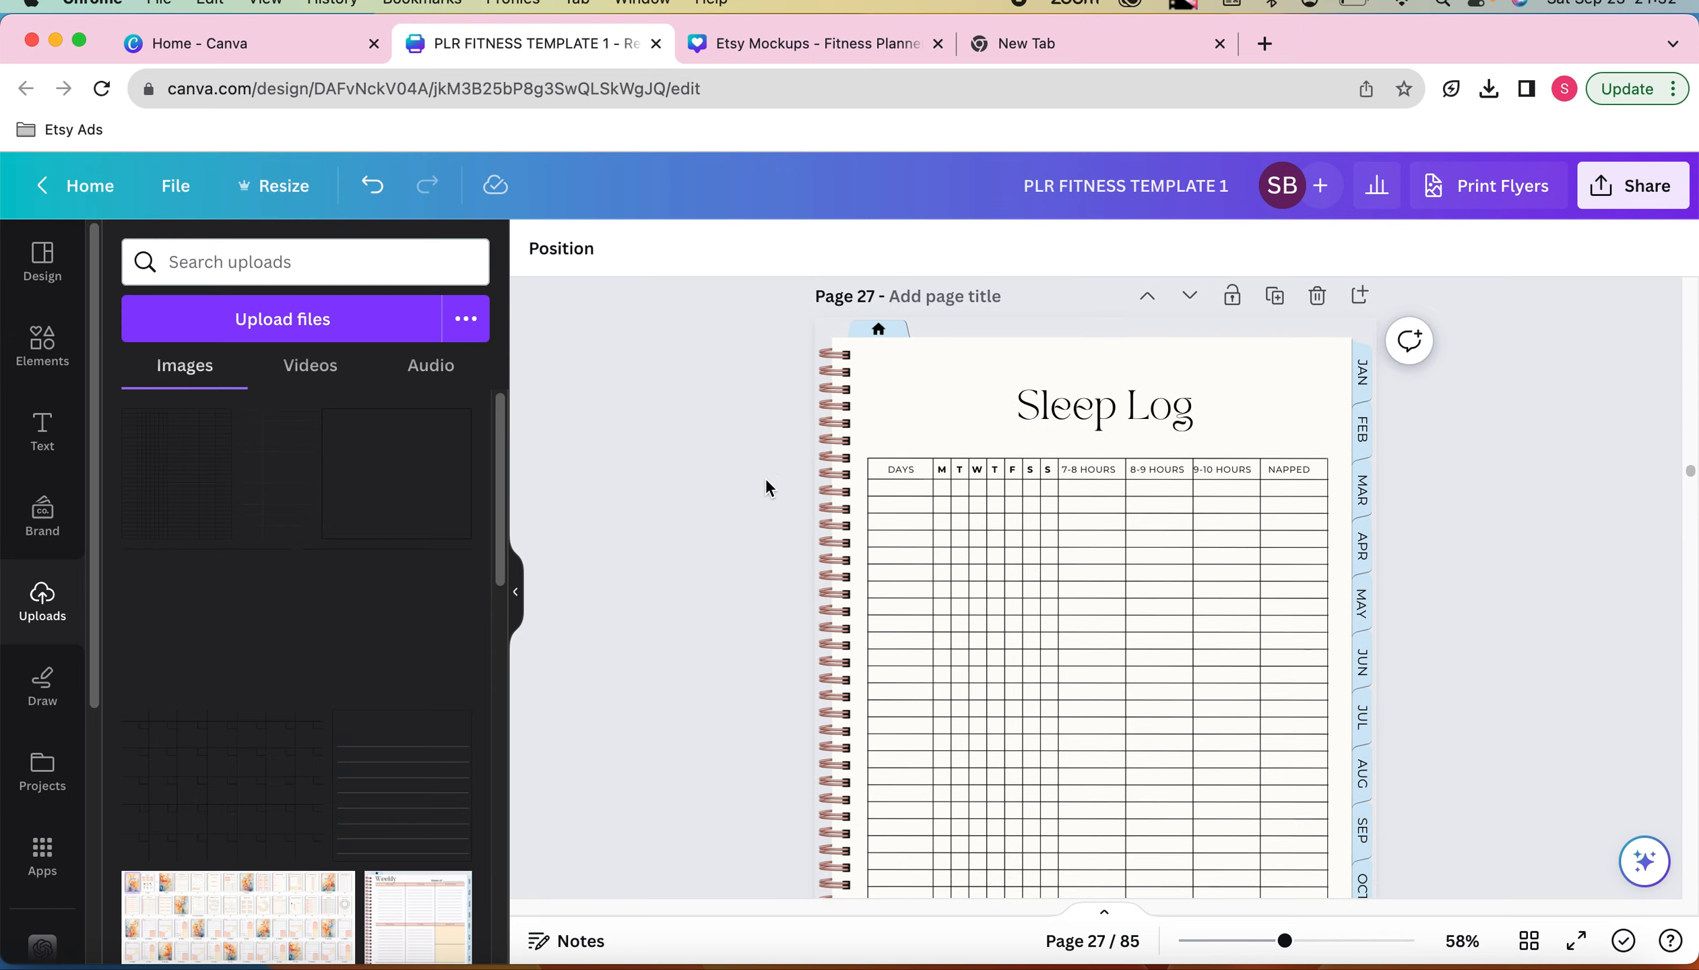
pyautogui.scroll(1, 766, 479)
pyautogui.scroll(-1, 766, 478)
pyautogui.scroll(-8, 766, 478)
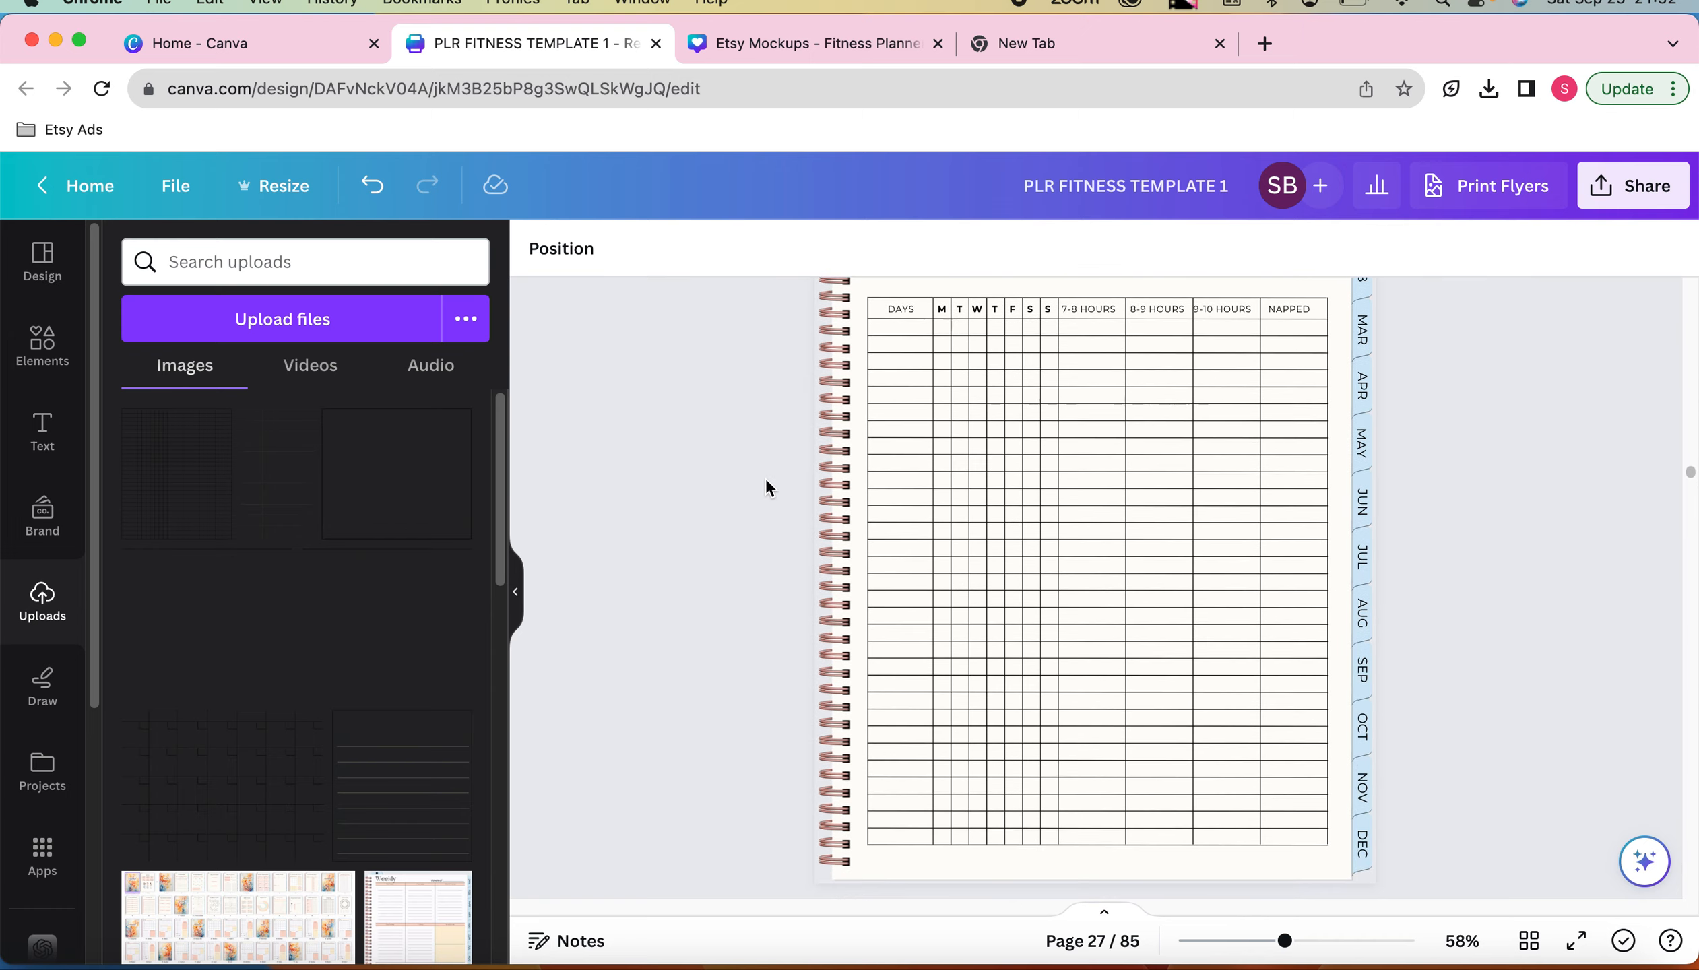
pyautogui.scroll(-10, 766, 478)
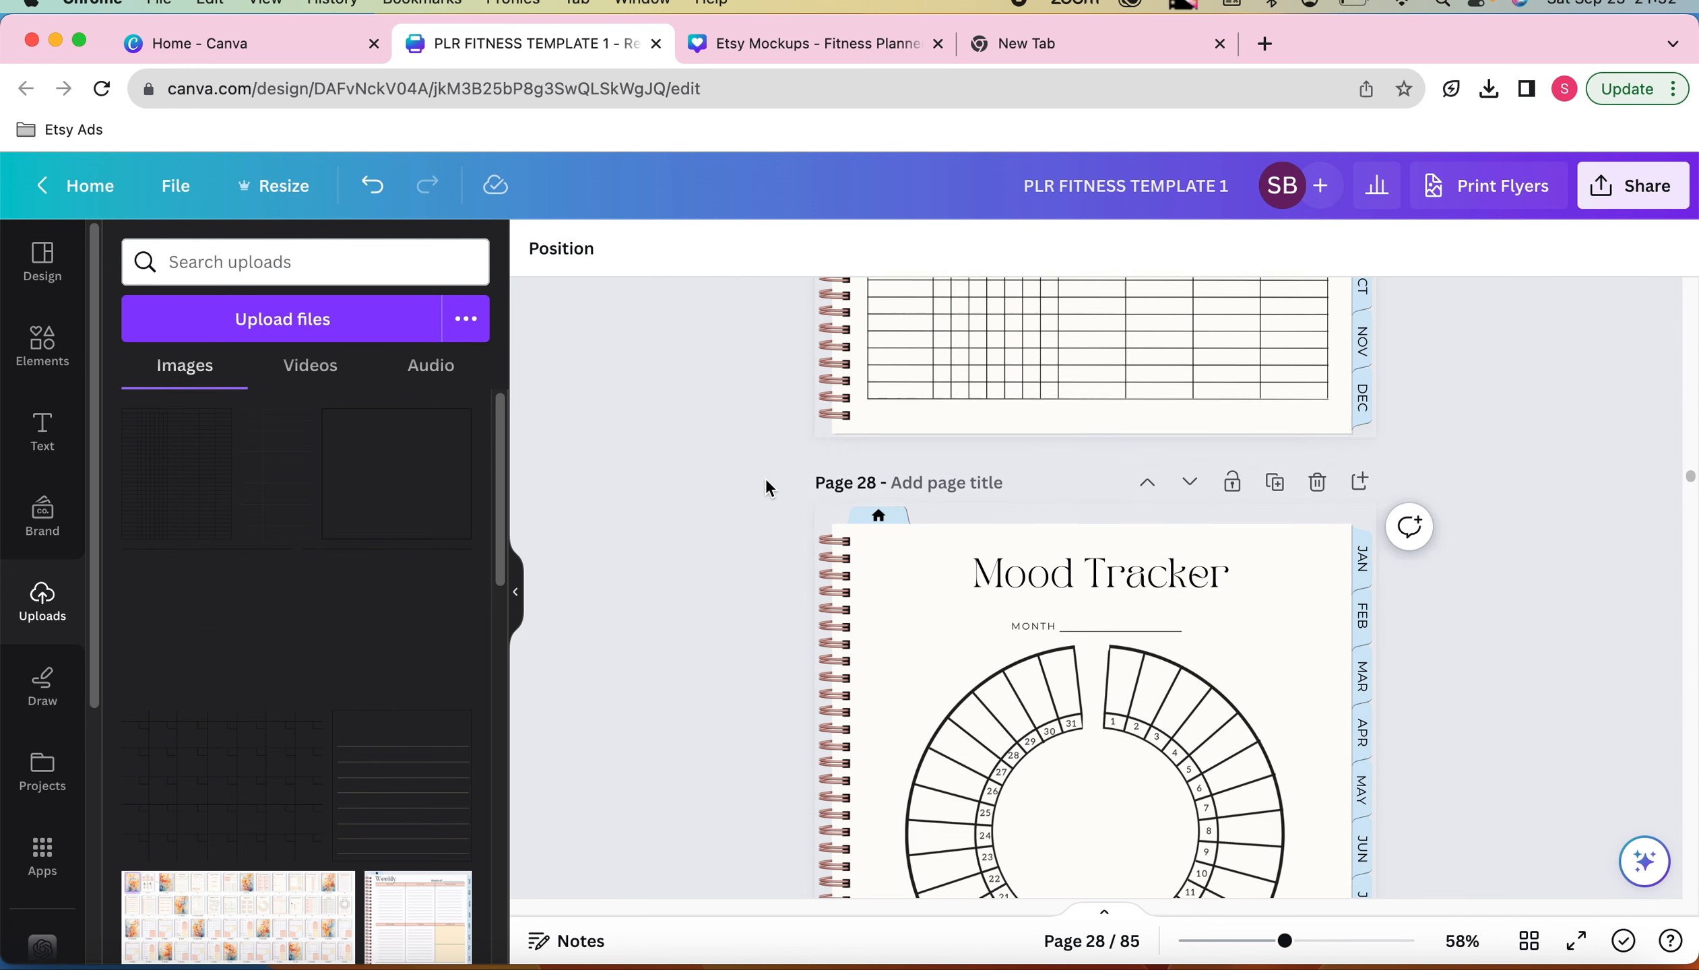
pyautogui.scroll(-5, 766, 478)
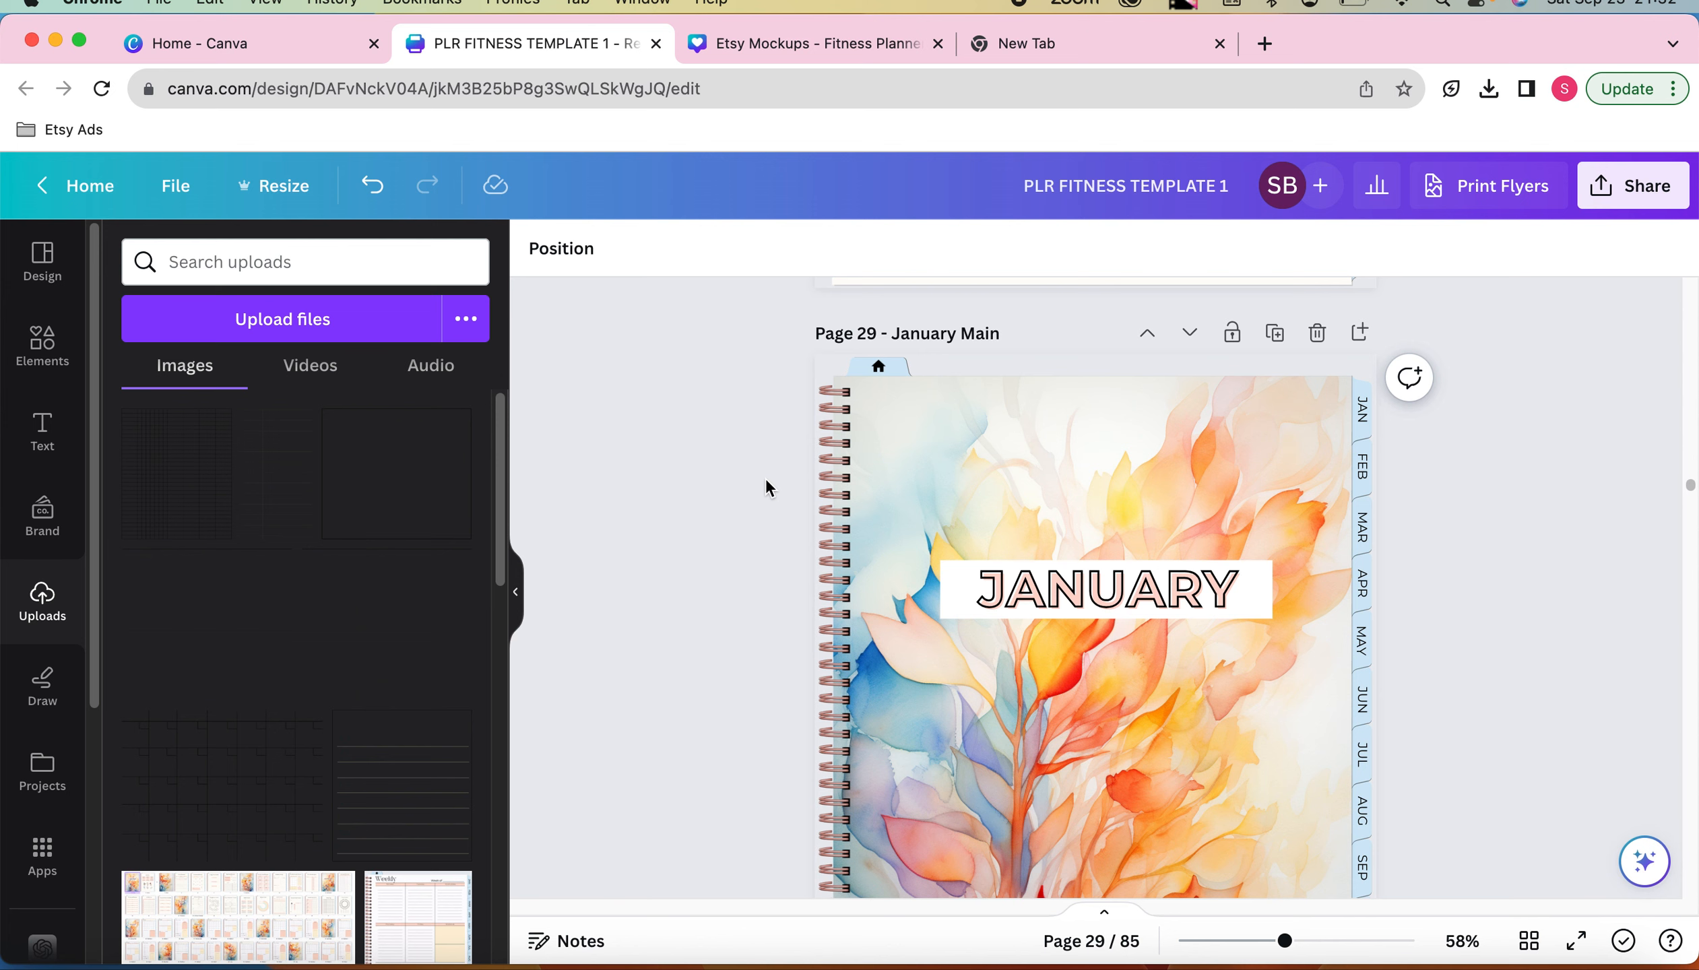
pyautogui.scroll(-8, 765, 482)
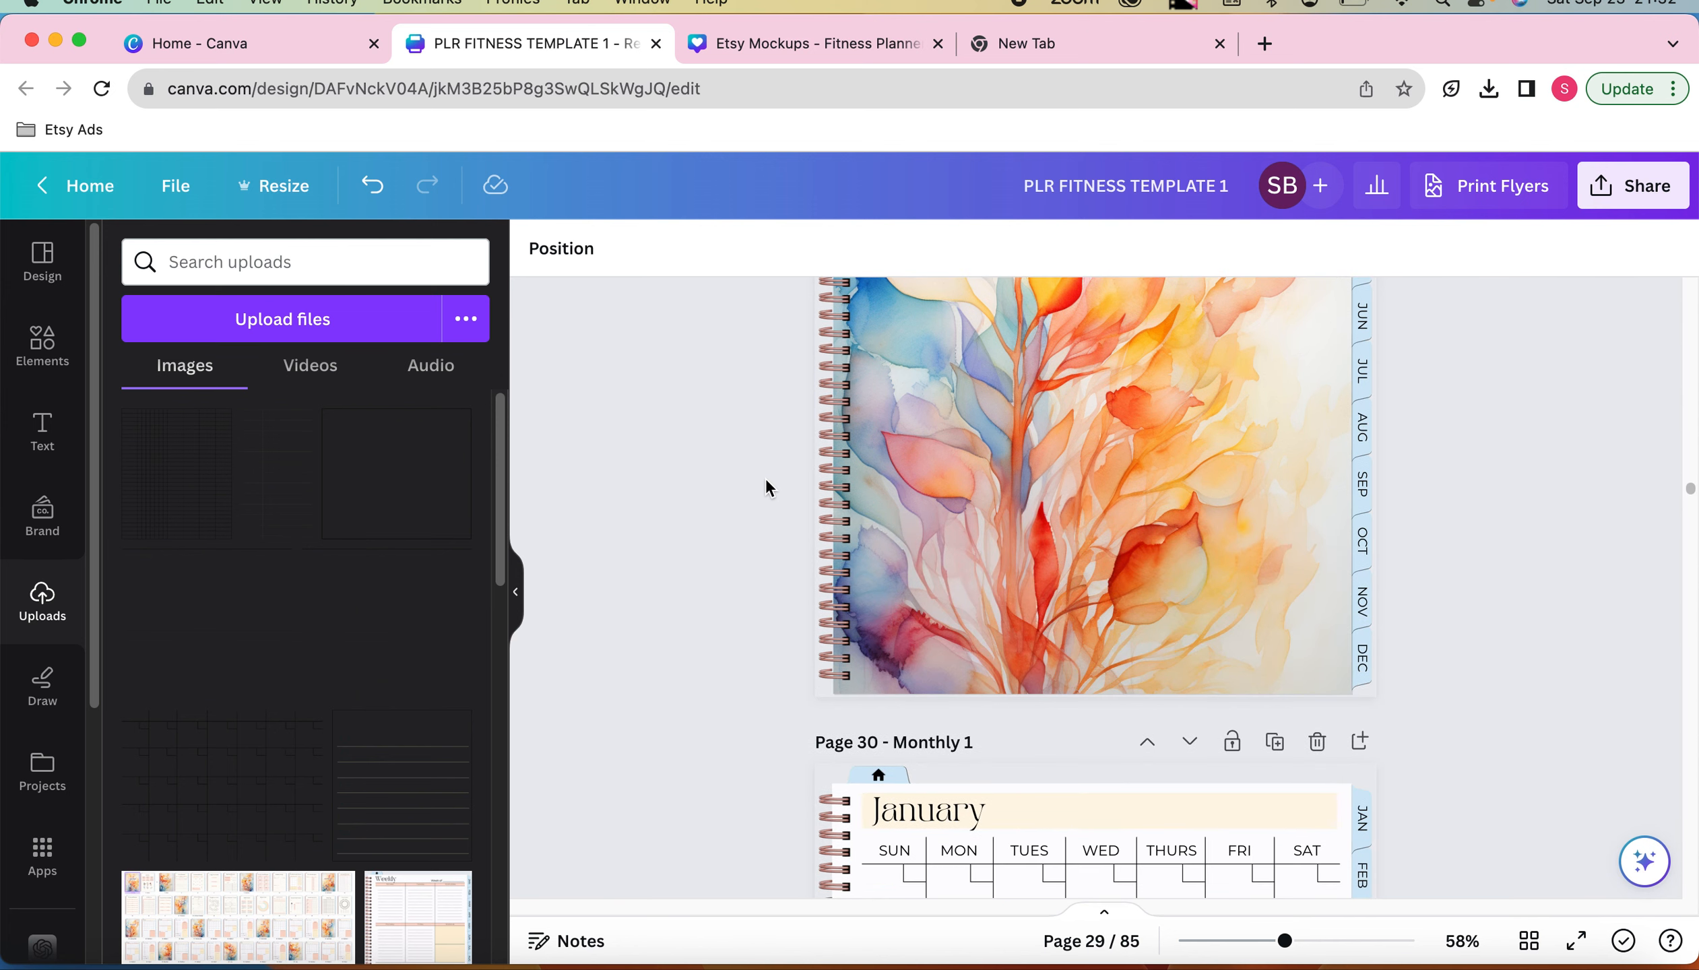
pyautogui.scroll(-4, 766, 479)
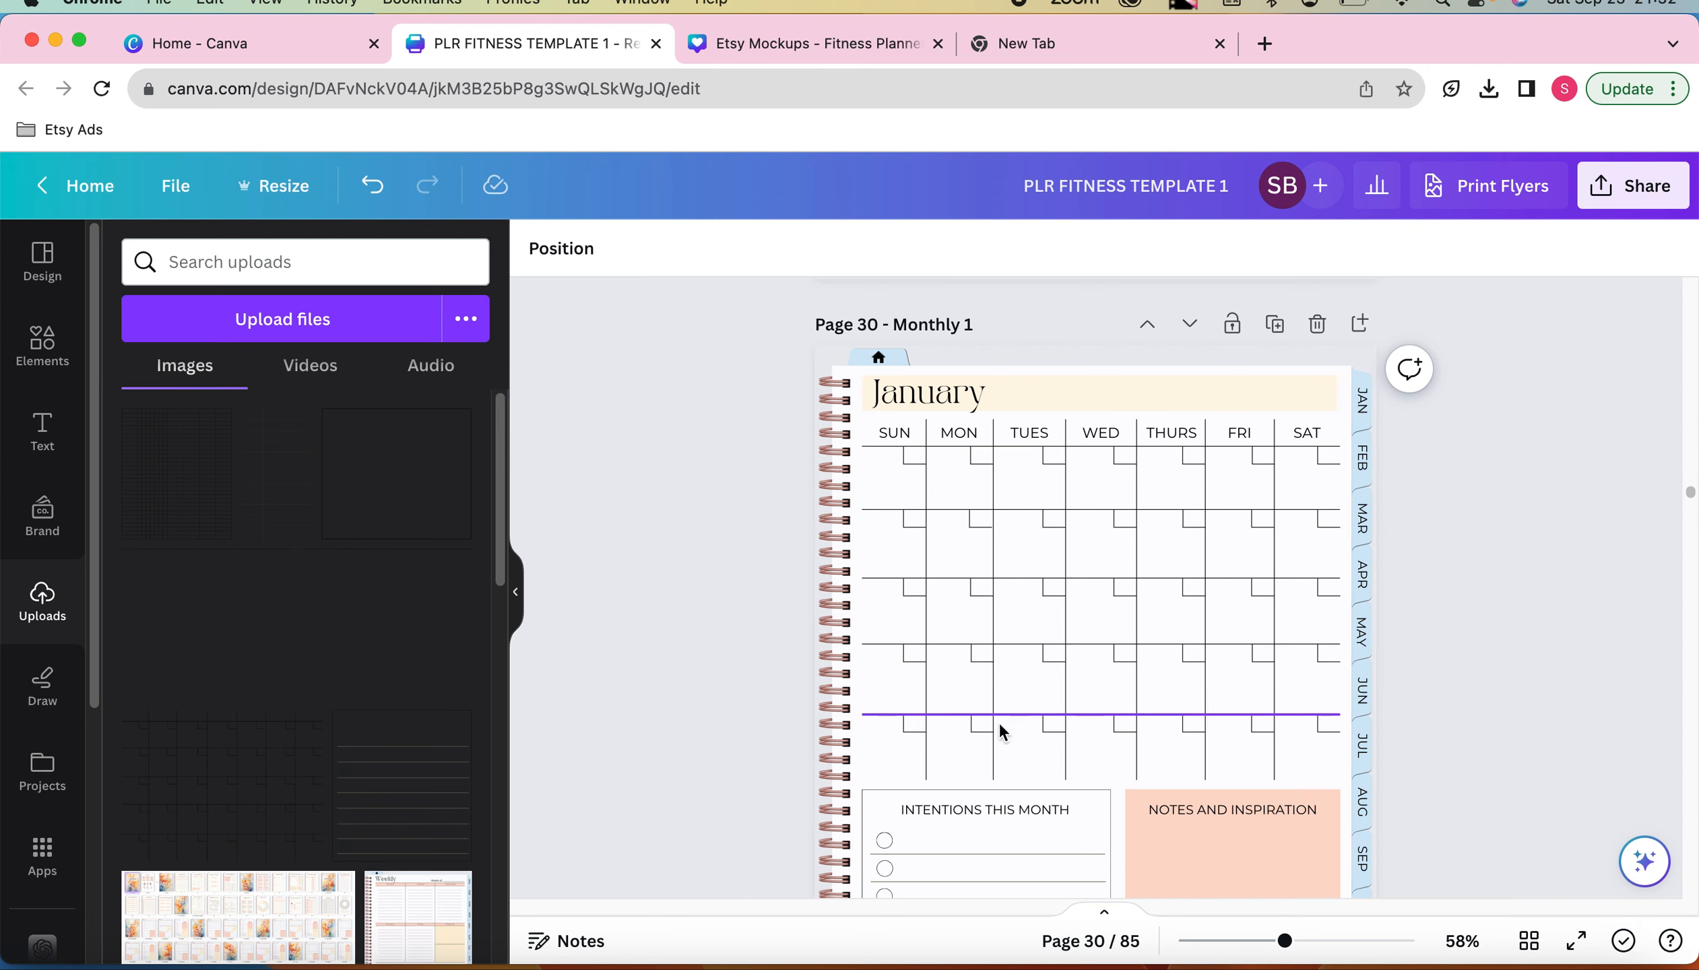
pyautogui.scroll(-1, 1014, 705)
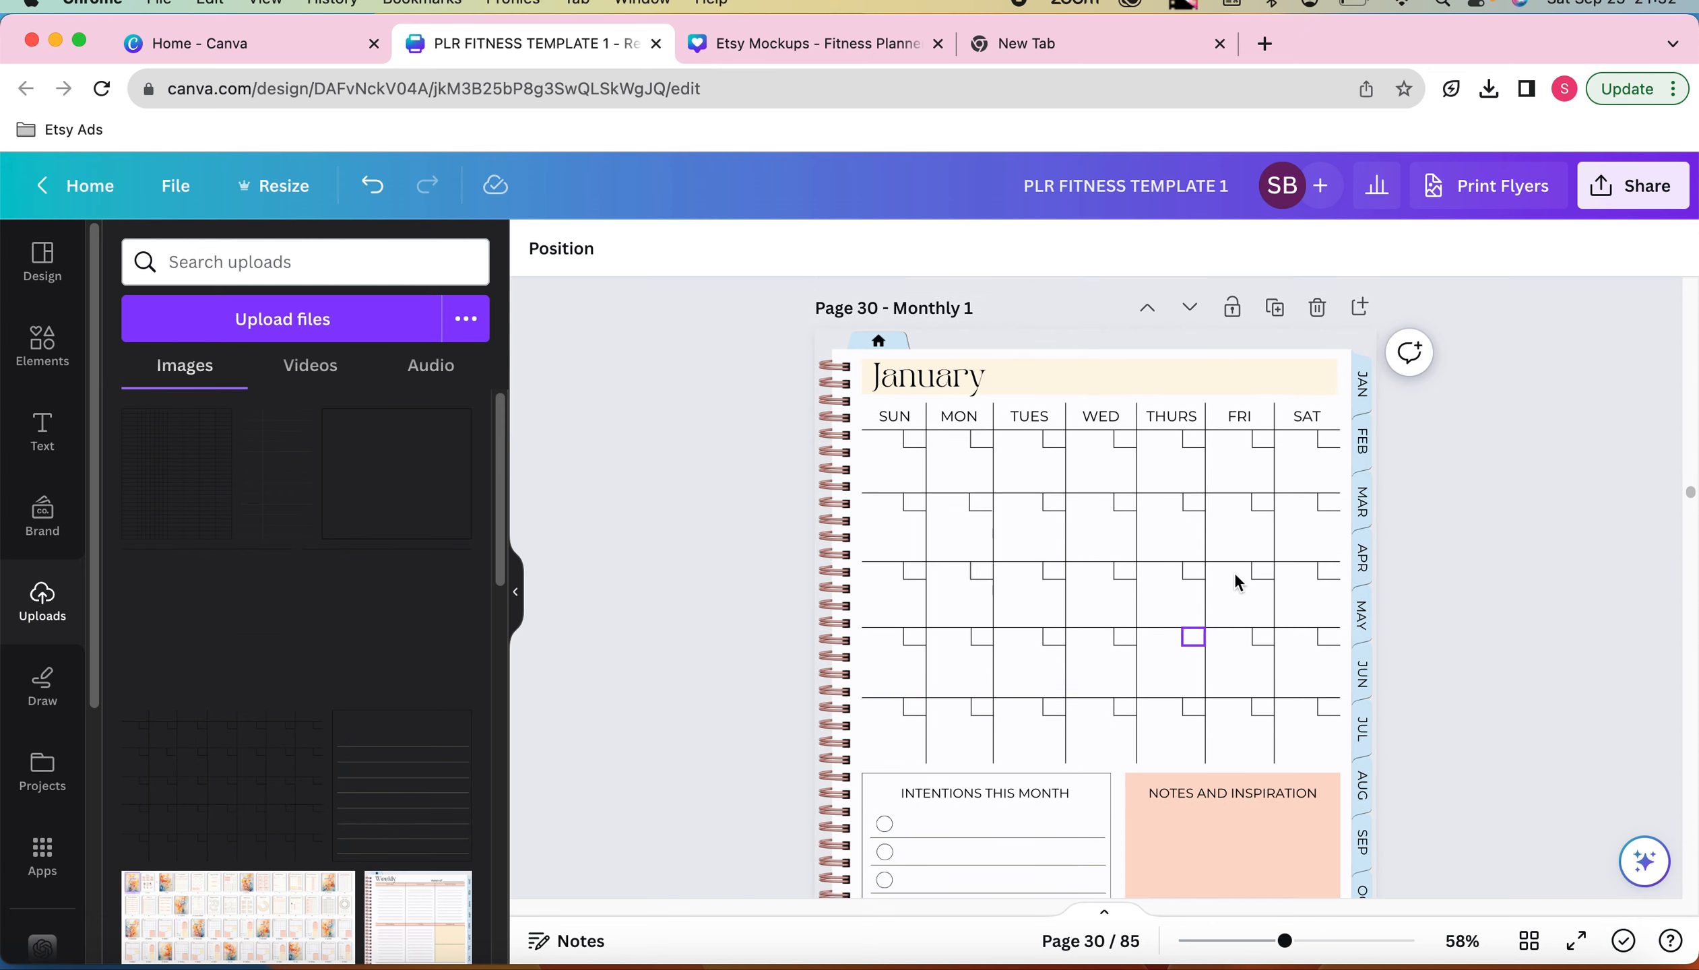
pyautogui.scroll(-5, 1171, 617)
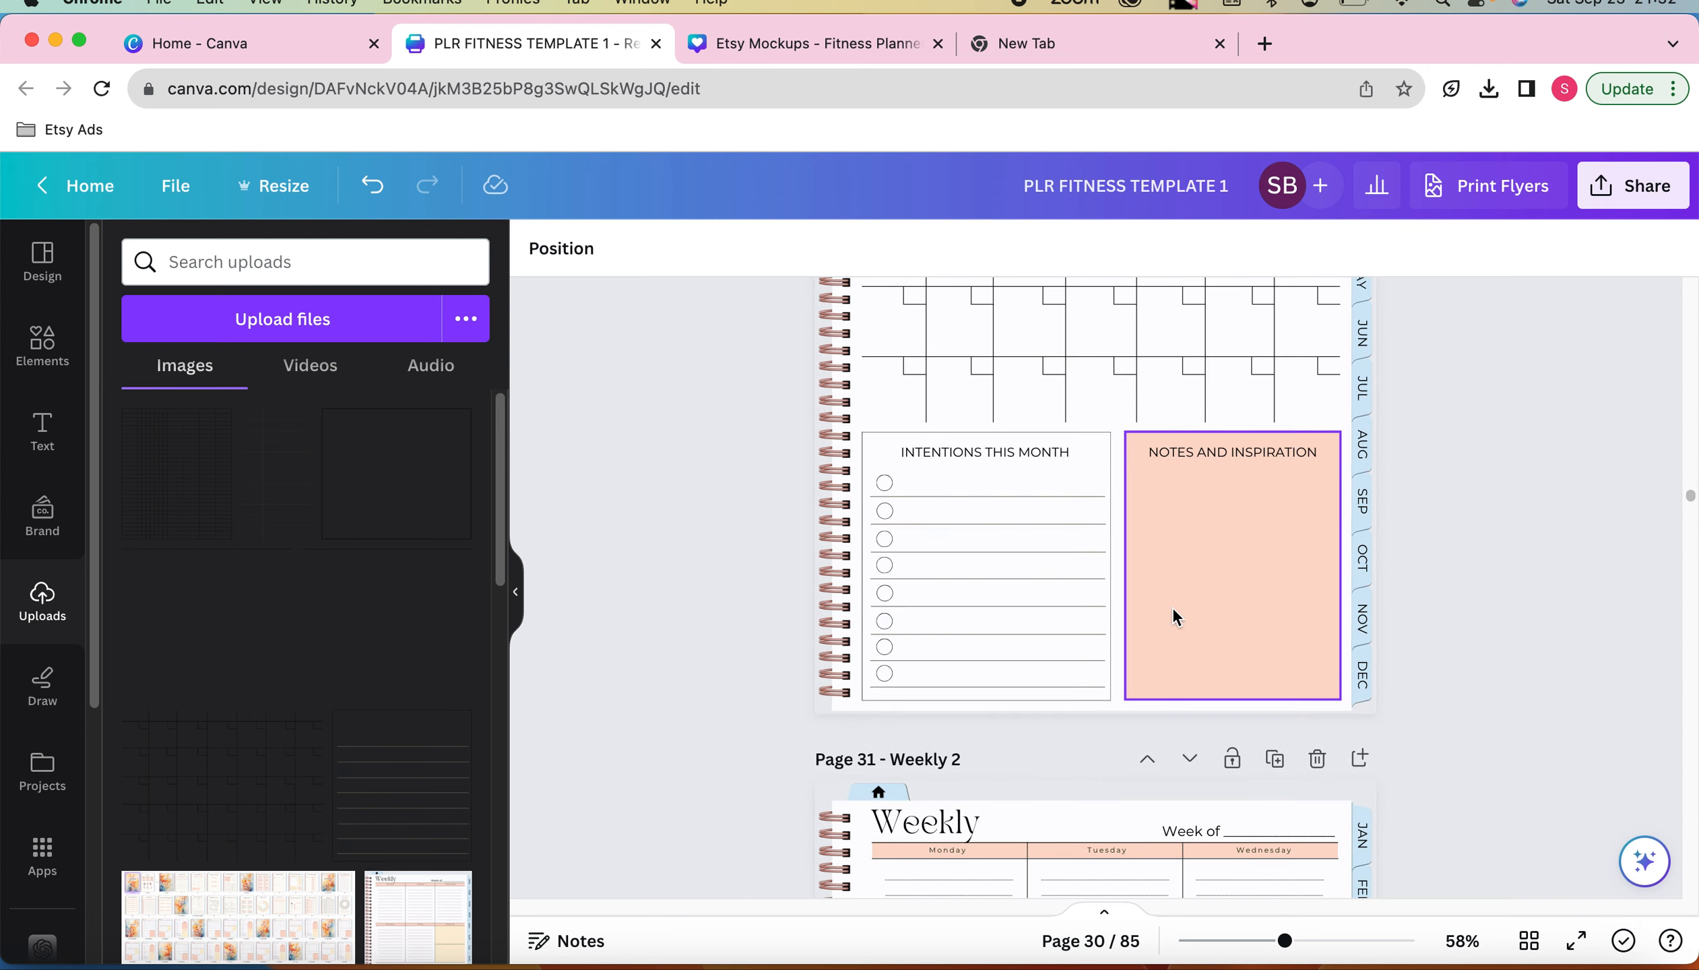